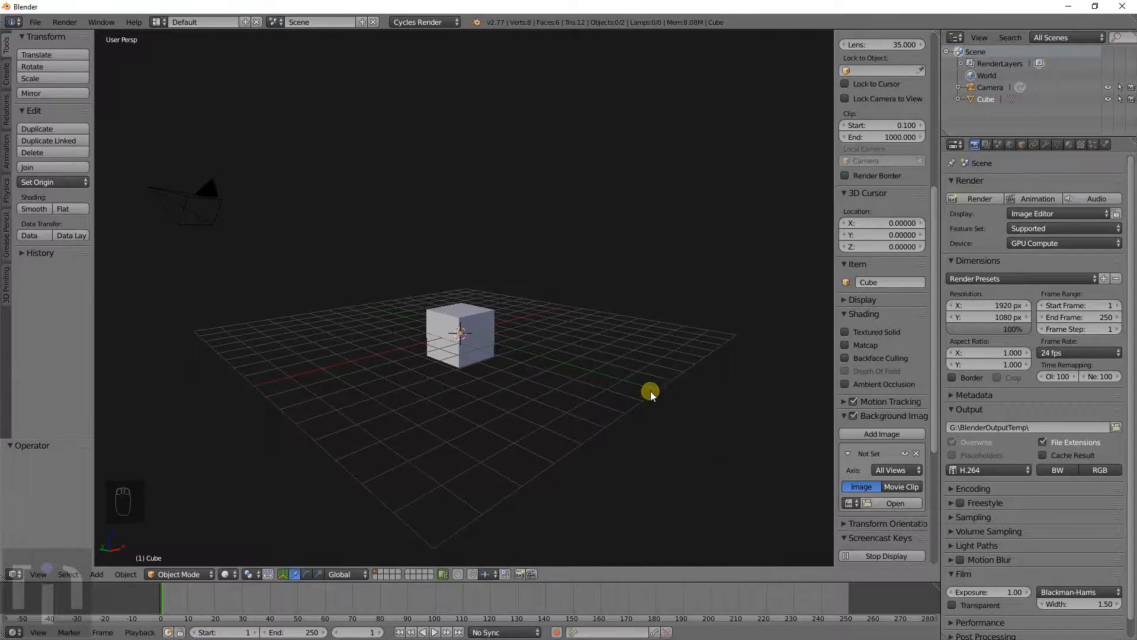
pyautogui.scroll(-3, 585, 404)
pyautogui.scroll(5, 585, 404)
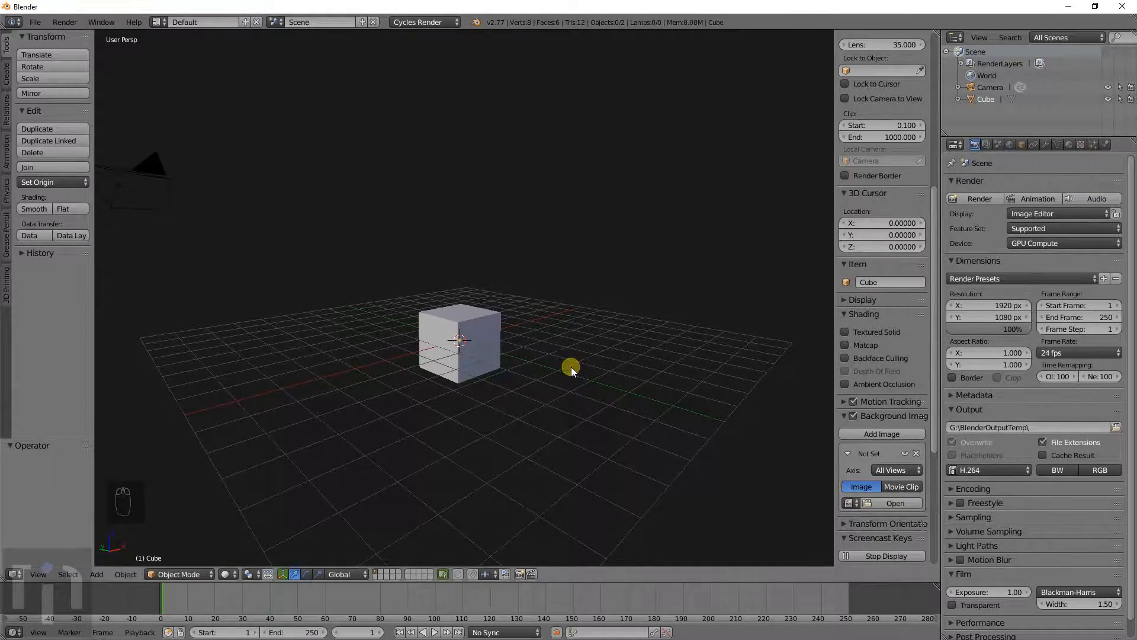
pyautogui.moveTo(571, 367); pyautogui.dragTo(500, 466, button='middle')
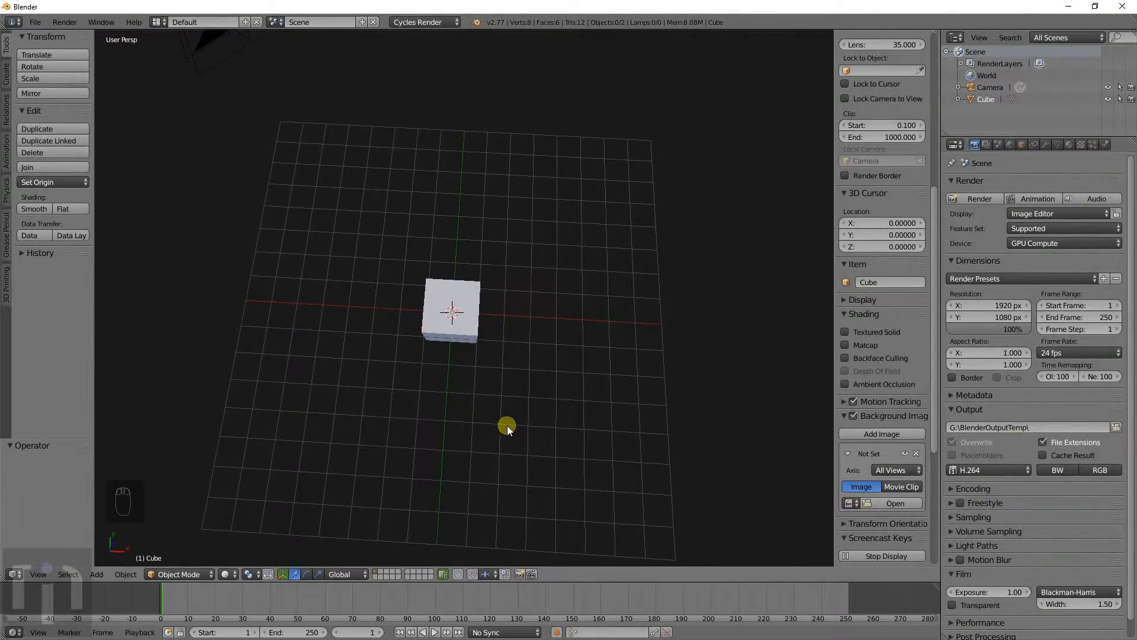
pyautogui.moveTo(432, 435); pyautogui.dragTo(518, 379, button='middle')
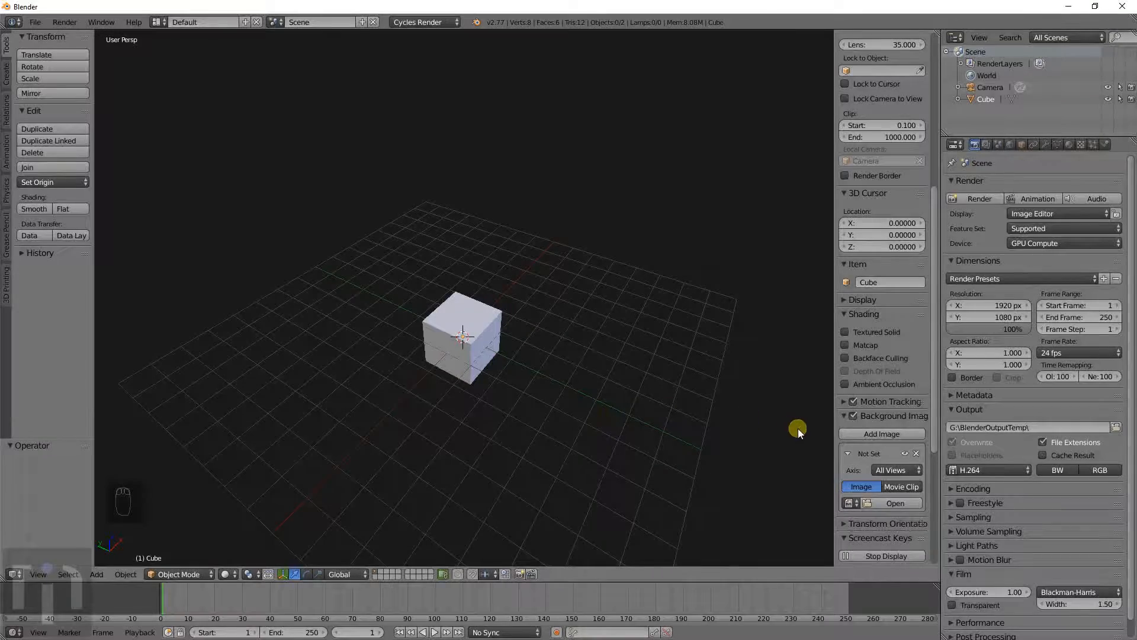
pyautogui.scroll(-2, 568, 392)
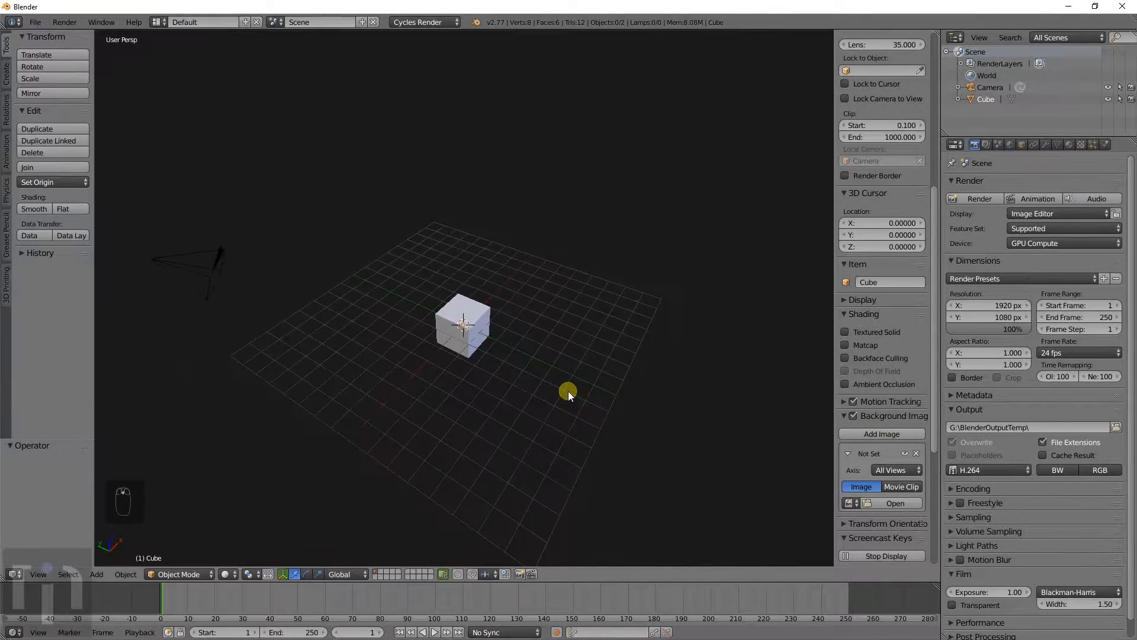
pyautogui.scroll(2, 568, 391)
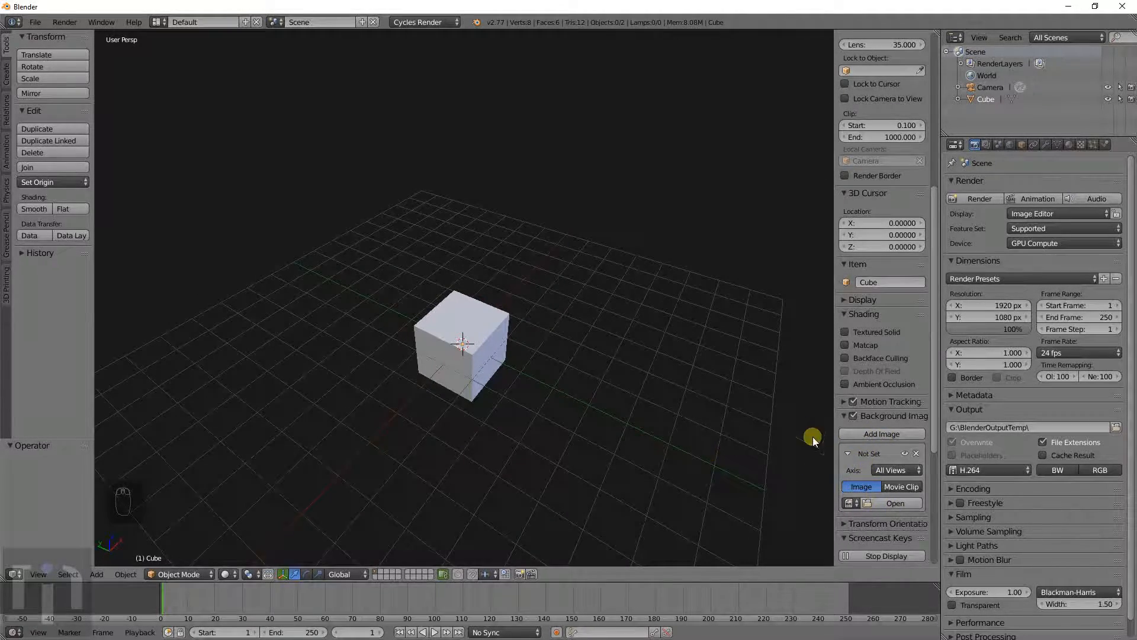
pyautogui.scroll(-5, 866, 447)
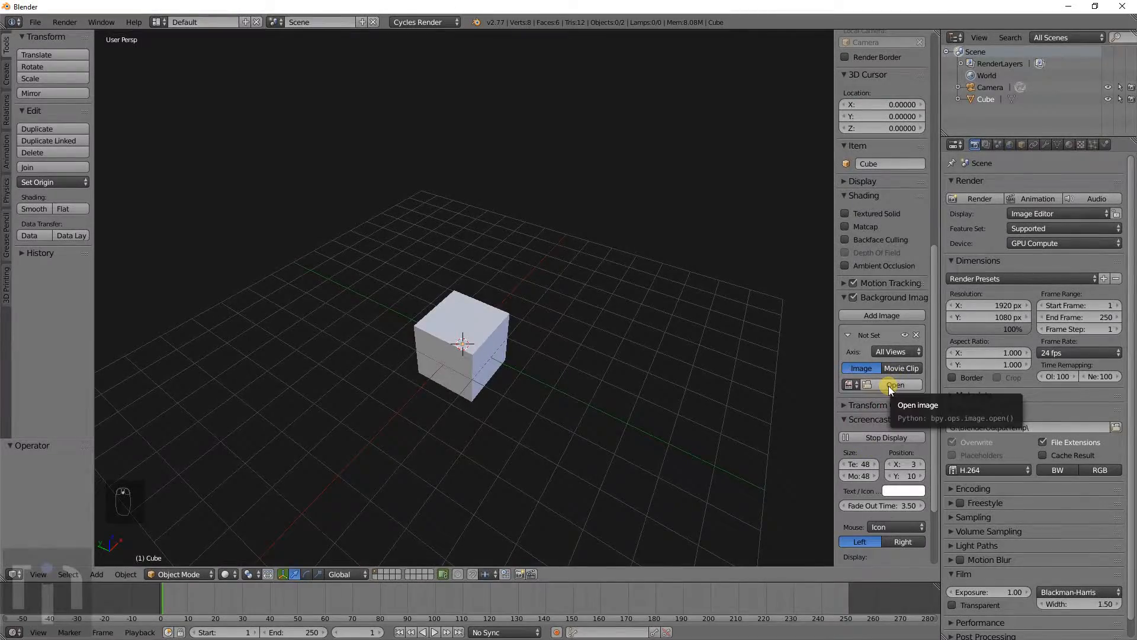
pyautogui.click(888, 386)
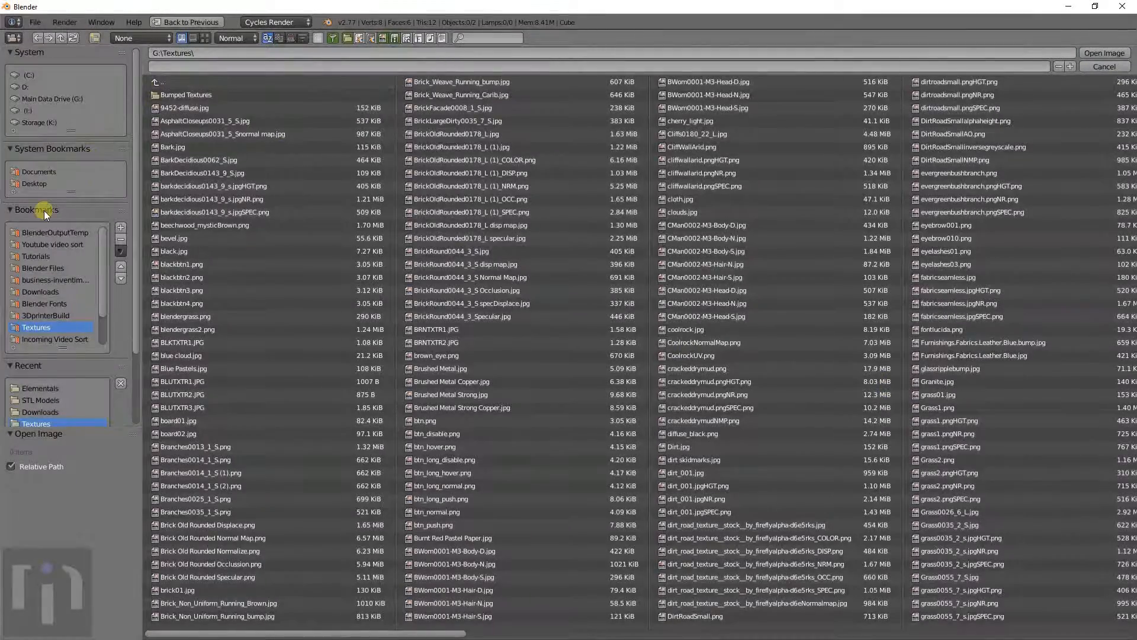
pyautogui.click(47, 290)
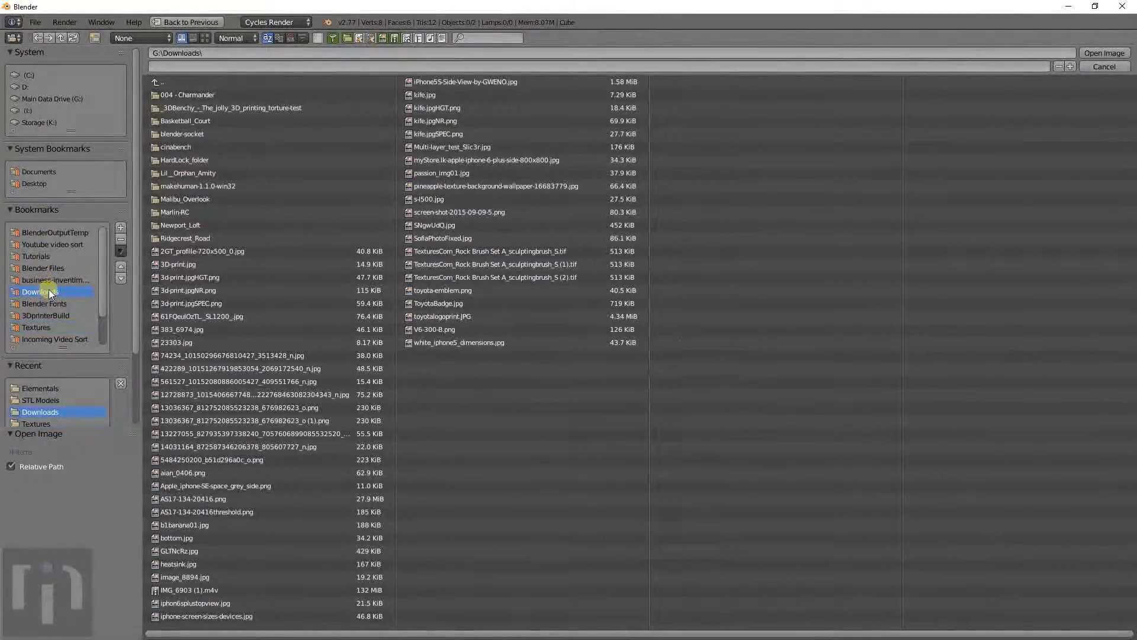
pyautogui.click(287, 36)
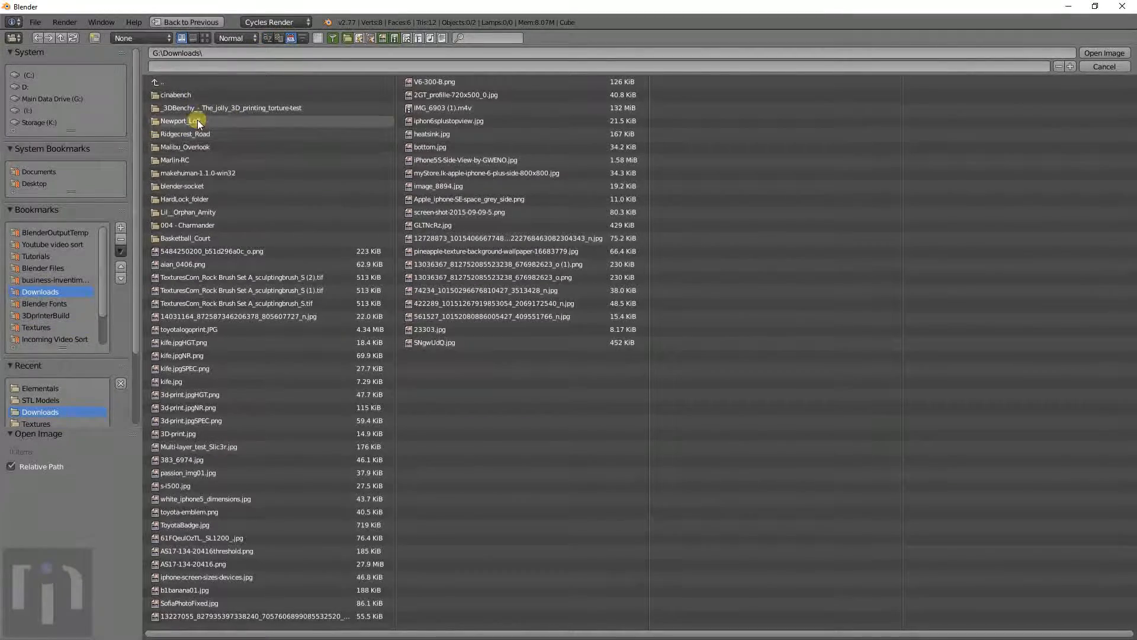
pyautogui.doubleClick(218, 250)
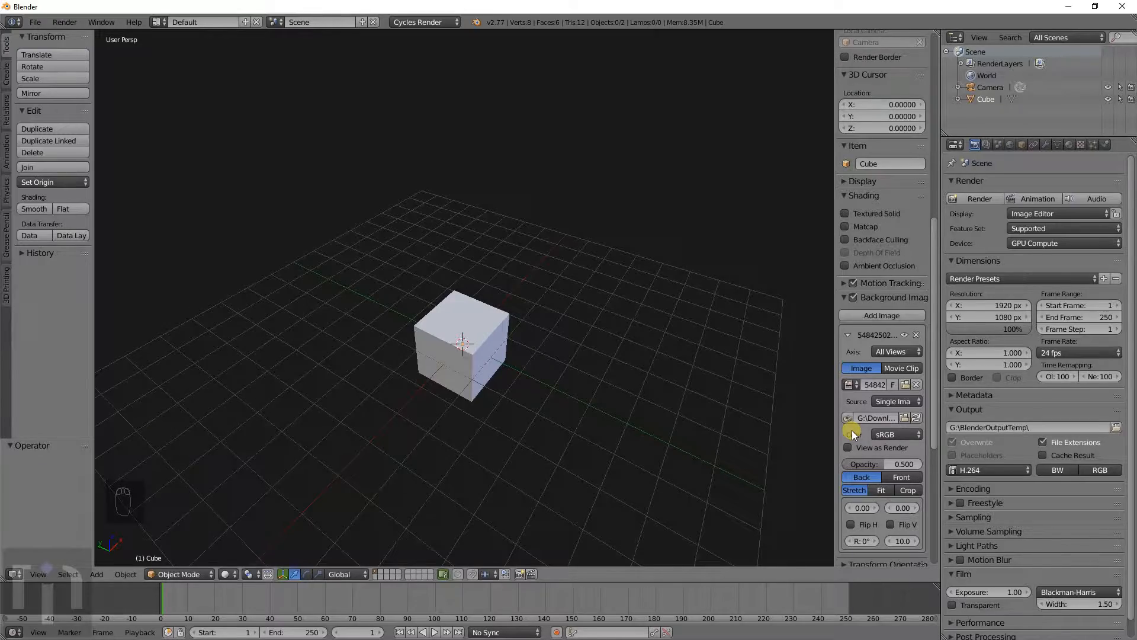
# Step: Switch the viewport to the top orthographic view to display the background image
pyautogui.press('KP_7')
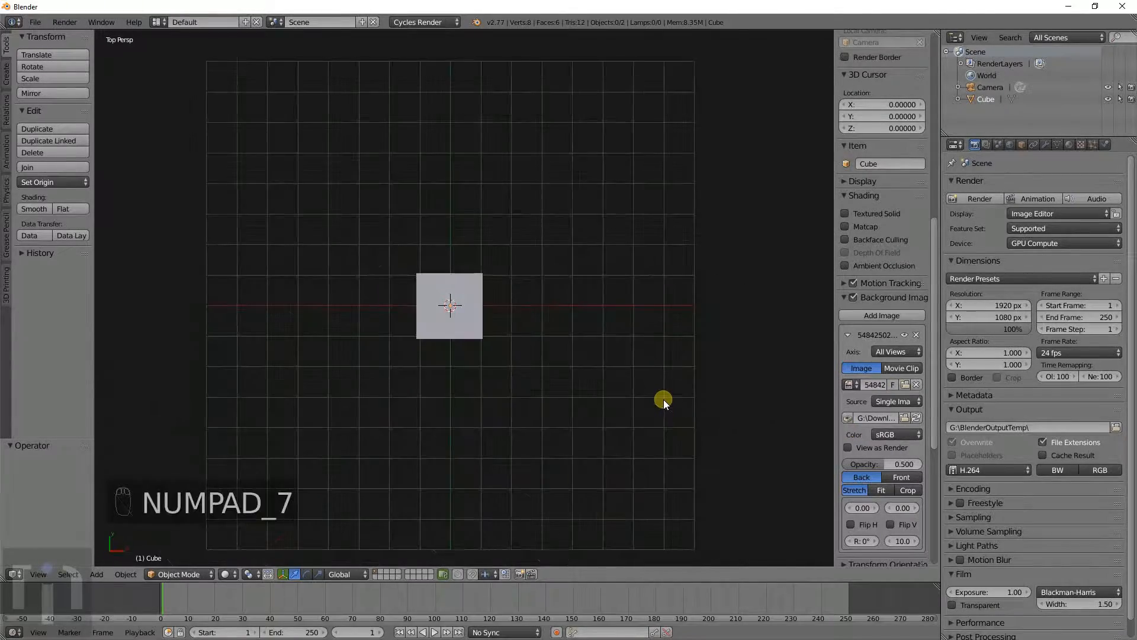
pyautogui.press('KP_5')
pyautogui.scroll(6, 536, 336)
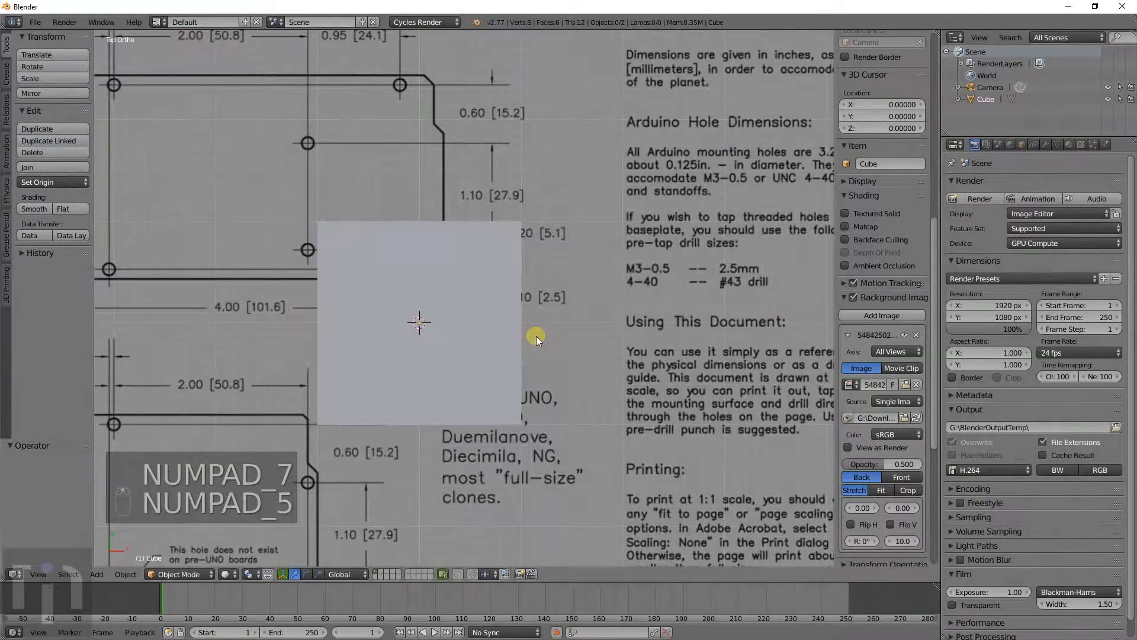
# Step: Examine the Arduino MEGA drawing, the printing notes and the title block on the reference sheet
pyautogui.scroll(-2, 521, 324)
pyautogui.keyDown('shift'); pyautogui.moveTo(484, 296); pyautogui.dragTo(677, 367, button='middle'); pyautogui.keyUp('shift')
pyautogui.scroll(3, 678, 367)
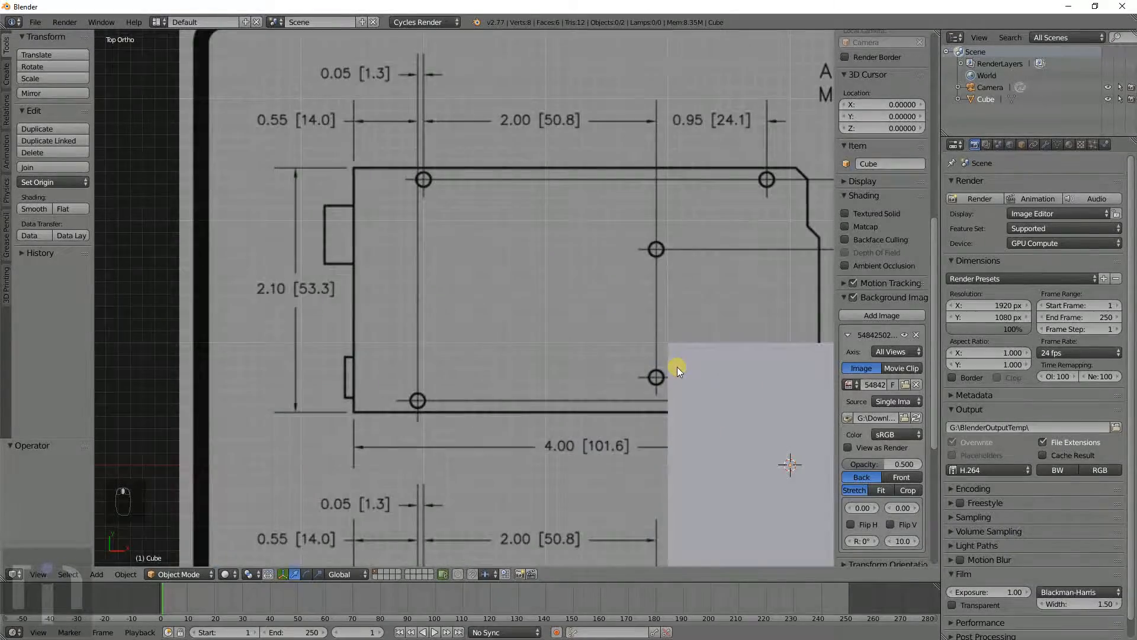
pyautogui.scroll(-3, 677, 367)
pyautogui.keyDown('shift'); pyautogui.moveTo(709, 182); pyautogui.dragTo(465, 77, button='middle'); pyautogui.keyUp('shift')
pyautogui.keyDown('shift'); pyautogui.moveTo(664, 329); pyautogui.dragTo(566, 304, button='middle'); pyautogui.keyUp('shift')
pyautogui.scroll(5, 565, 304)
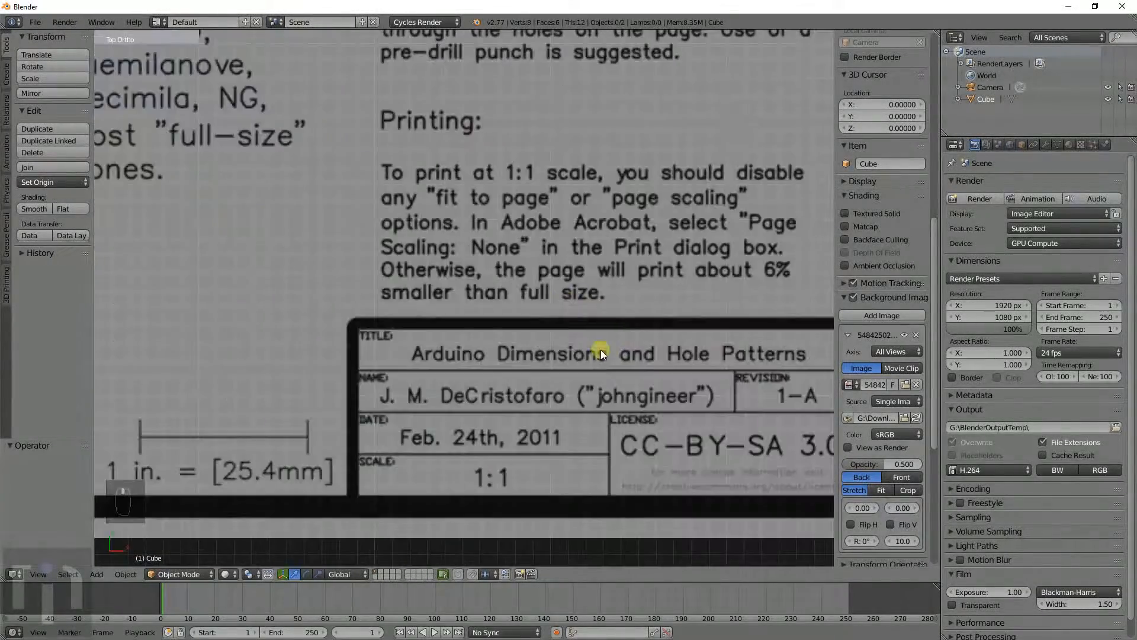
pyautogui.keyDown('shift'); pyautogui.moveTo(599, 345); pyautogui.dragTo(502, 292, button='middle'); pyautogui.keyUp('shift')
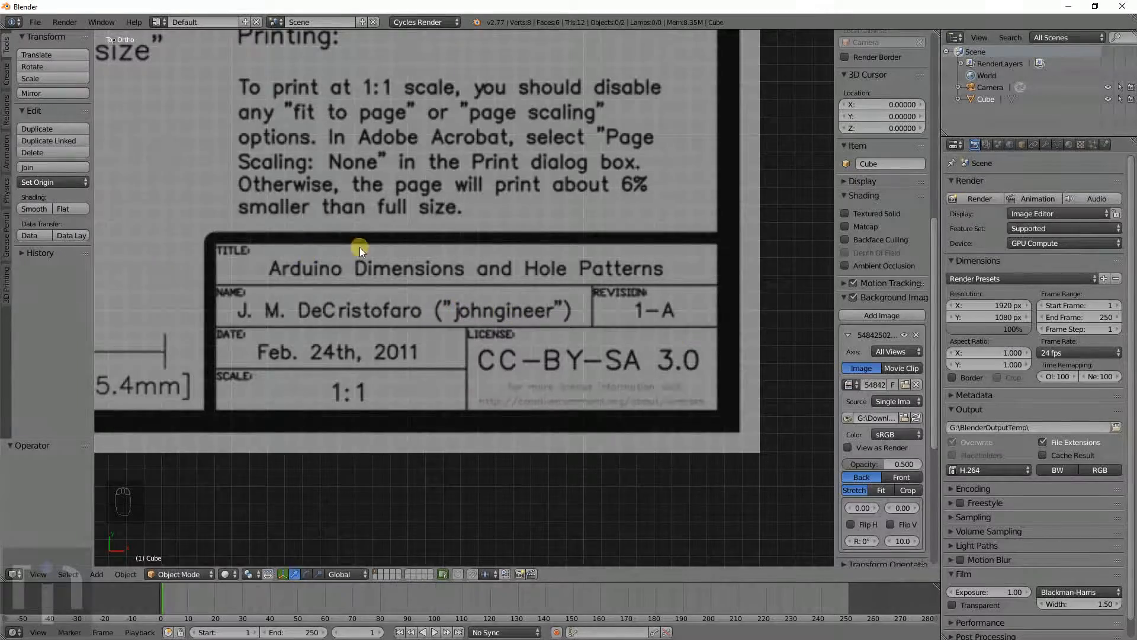
# Step: Orbit away from the top view and return to it to check where the background image is displayed
pyautogui.scroll(-4, 360, 247)
pyautogui.moveTo(318, 205); pyautogui.dragTo(411, 311, button='middle')
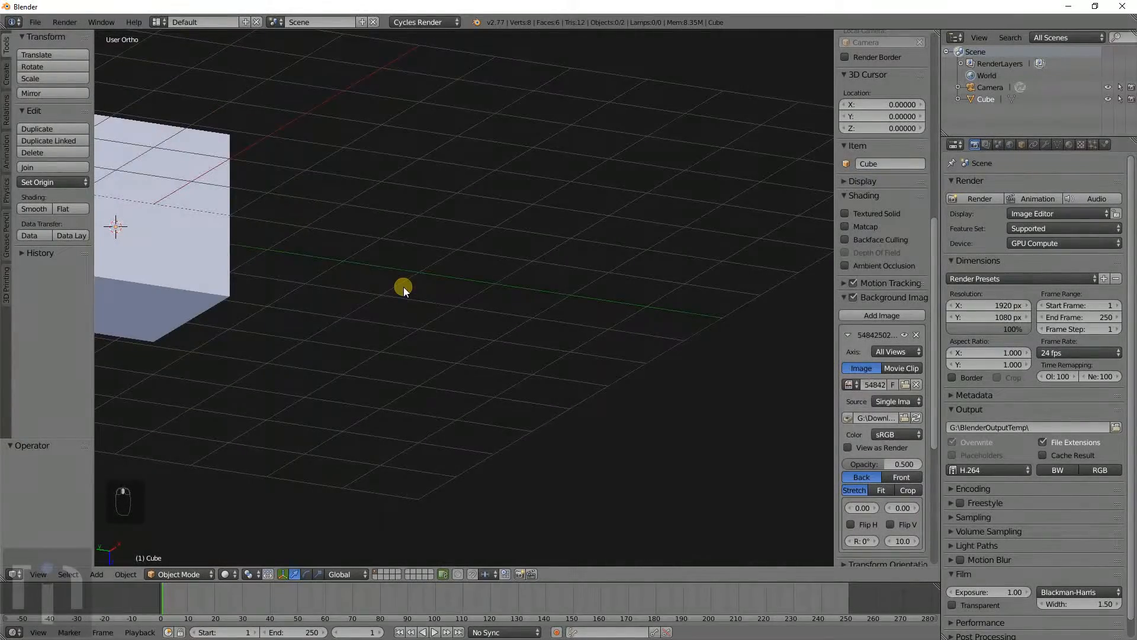
pyautogui.press('KP_7')
pyautogui.moveTo(193, 123); pyautogui.dragTo(510, 289, button='middle')
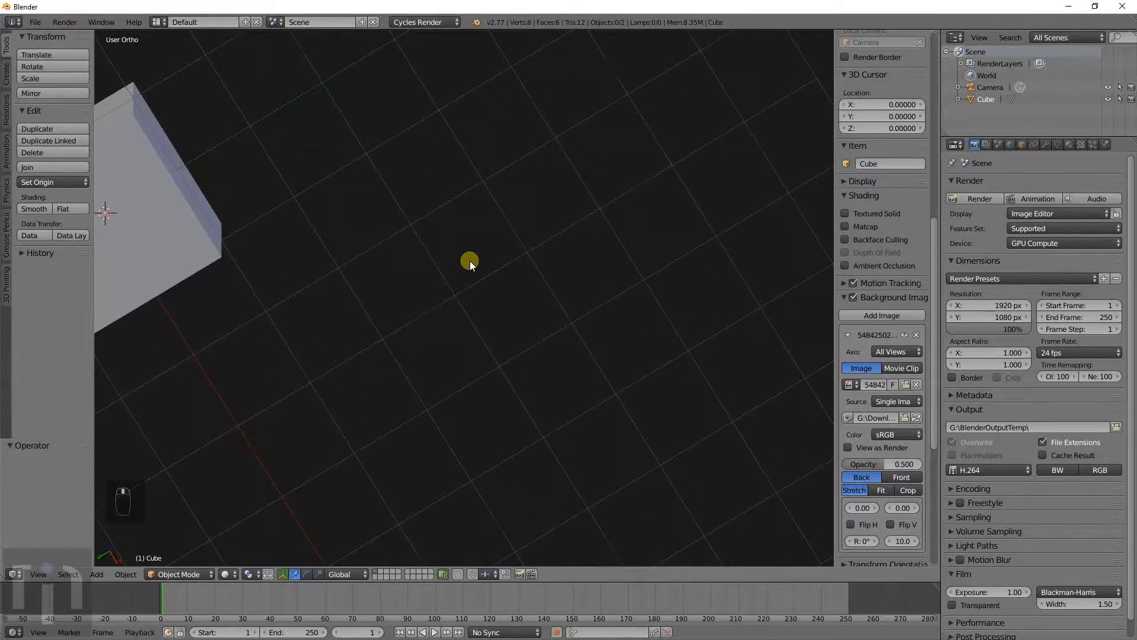
pyautogui.press('KP_7')
# Step: Select the cube and set its Y dimension to 53.3 to match the Arduino MEGA's width on the drawing
pyautogui.keyDown('shift'); pyautogui.moveTo(341, 184); pyautogui.dragTo(690, 452, button='middle'); pyautogui.keyUp('shift')
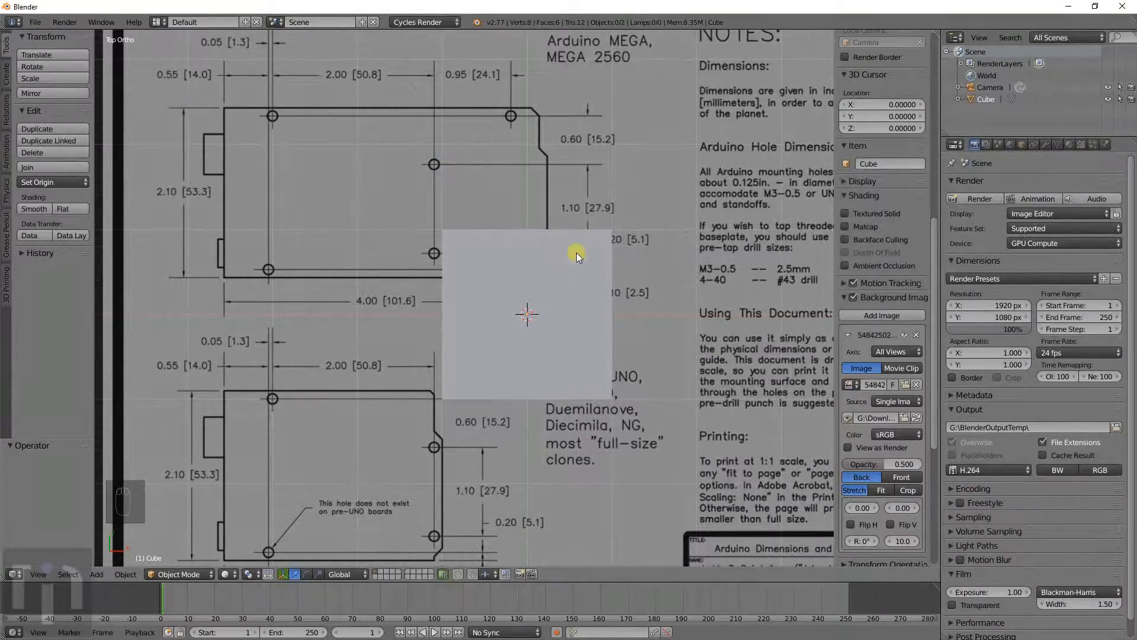
pyautogui.keyDown('shift'); pyautogui.moveTo(518, 211); pyautogui.dragTo(624, 299, button='middle'); pyautogui.keyUp('shift')
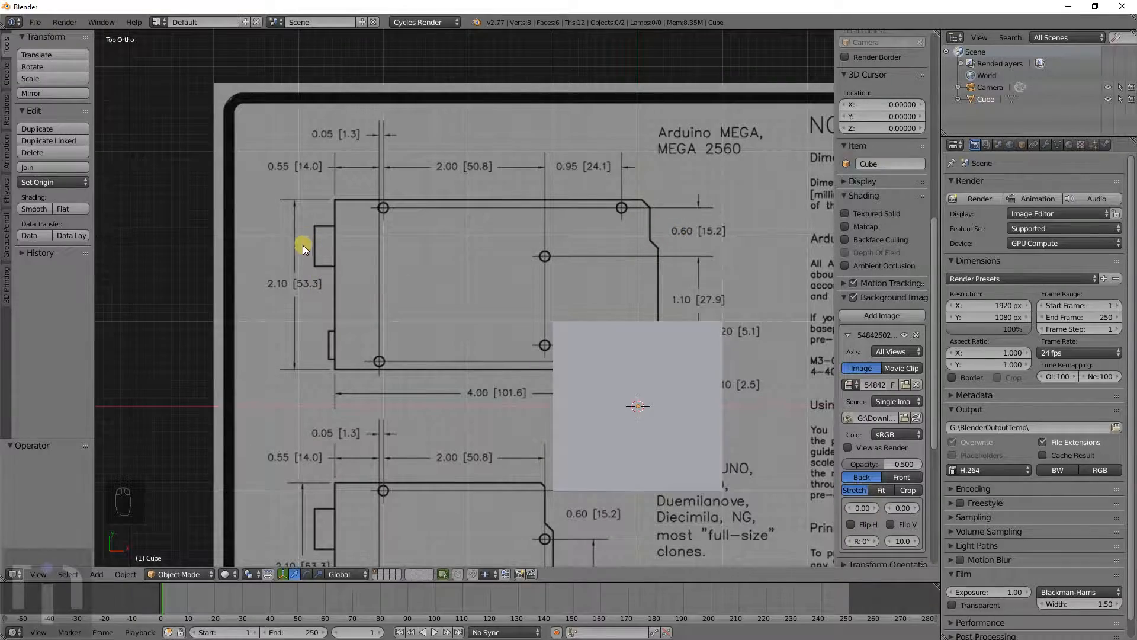
pyautogui.scroll(1, 895, 203)
pyautogui.scroll(3, 681, 368)
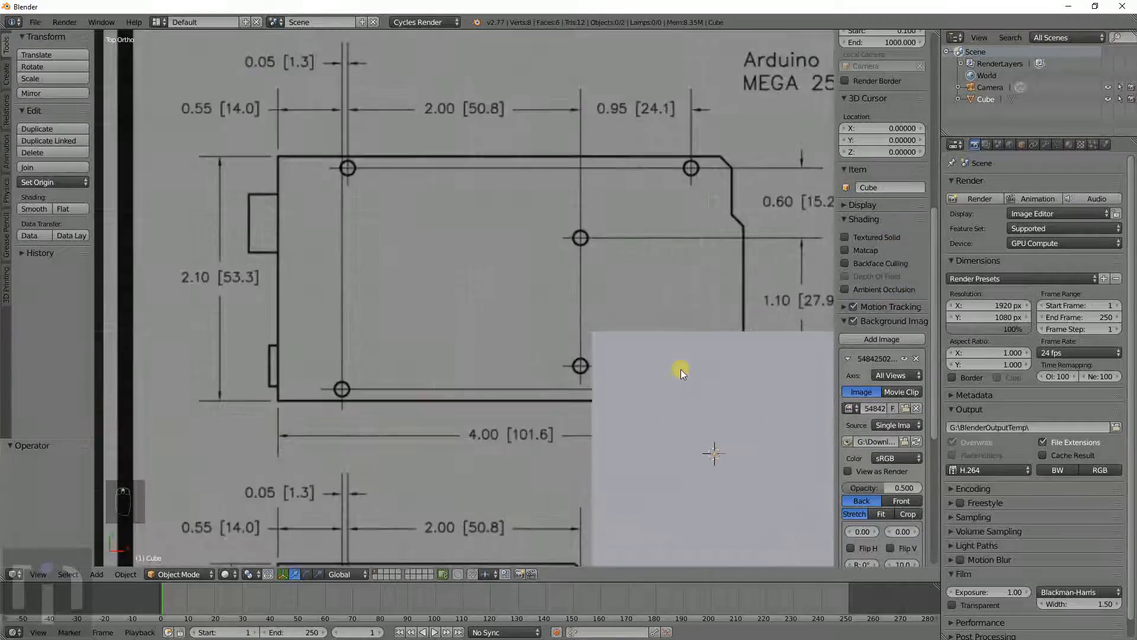
pyautogui.rightClick(715, 359)
pyautogui.scroll(-6, 722, 357)
pyautogui.scroll(15, 859, 289)
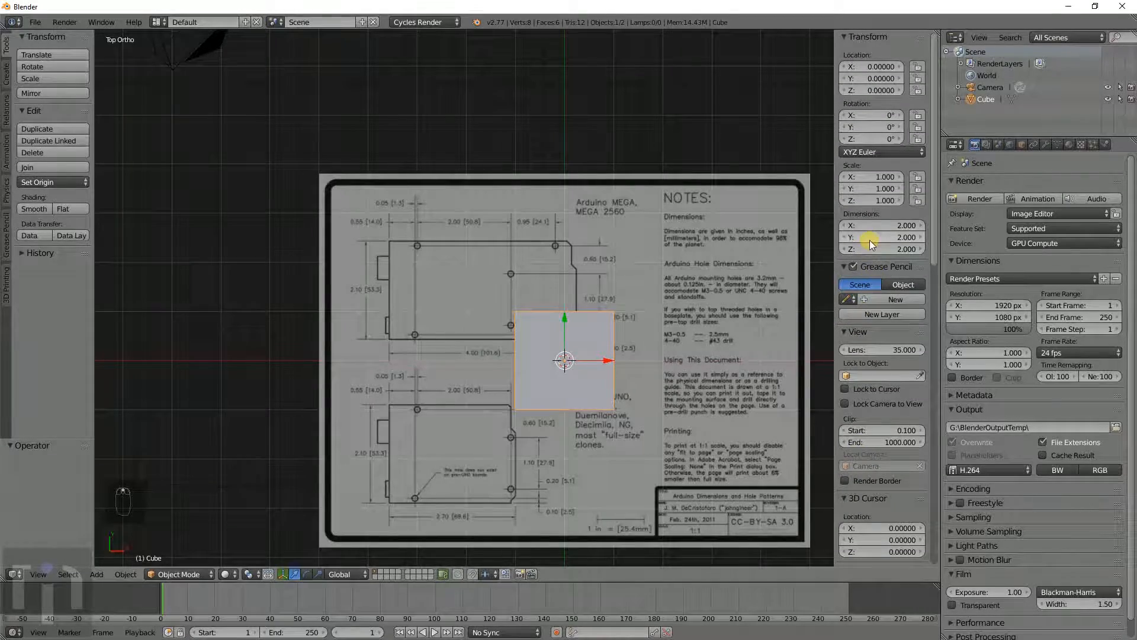
pyautogui.click(872, 237)
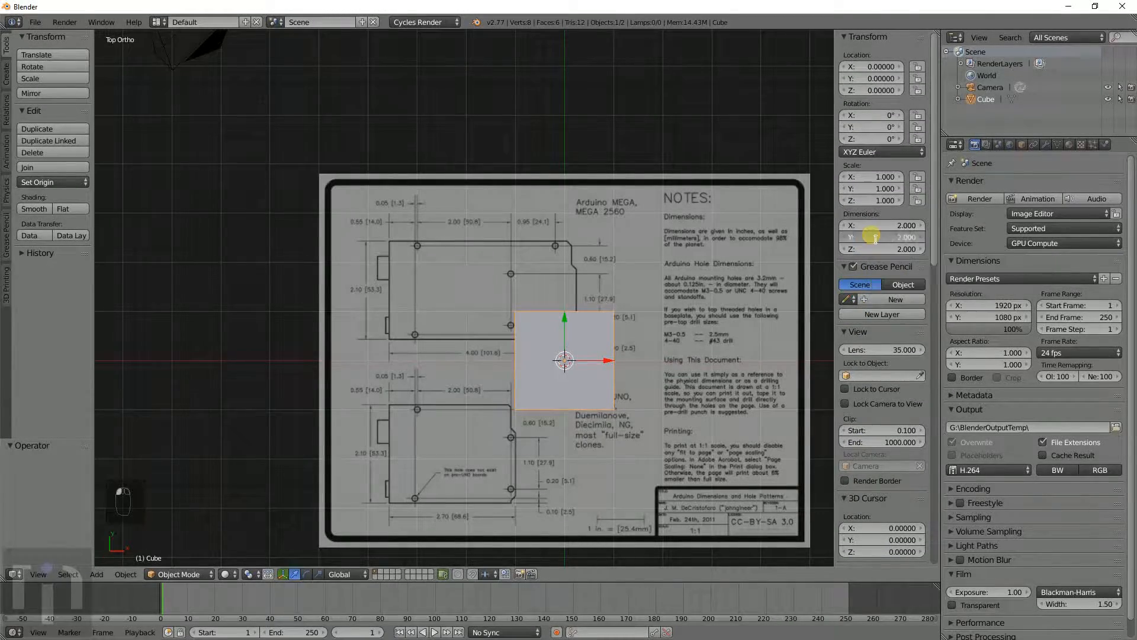
pyautogui.write('53.3')
pyautogui.press('Return')
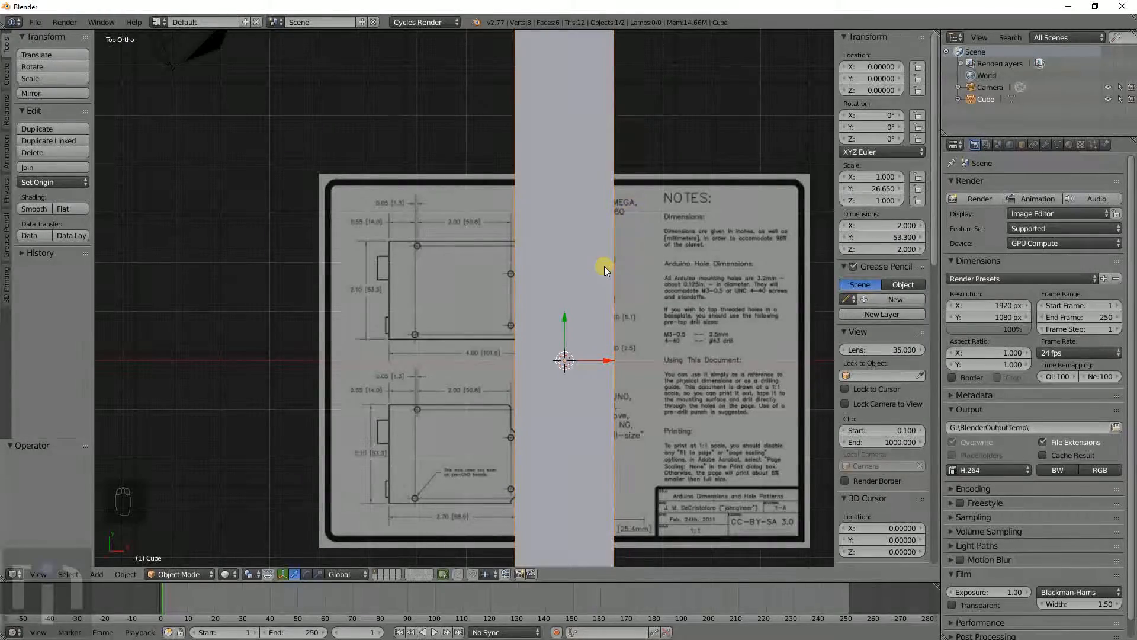
# Step: Enlarge the background image to a size of about 179 and shift it horizontally to an X offset of about 73.8
pyautogui.scroll(3, 496, 295)
pyautogui.scroll(1, 497, 295)
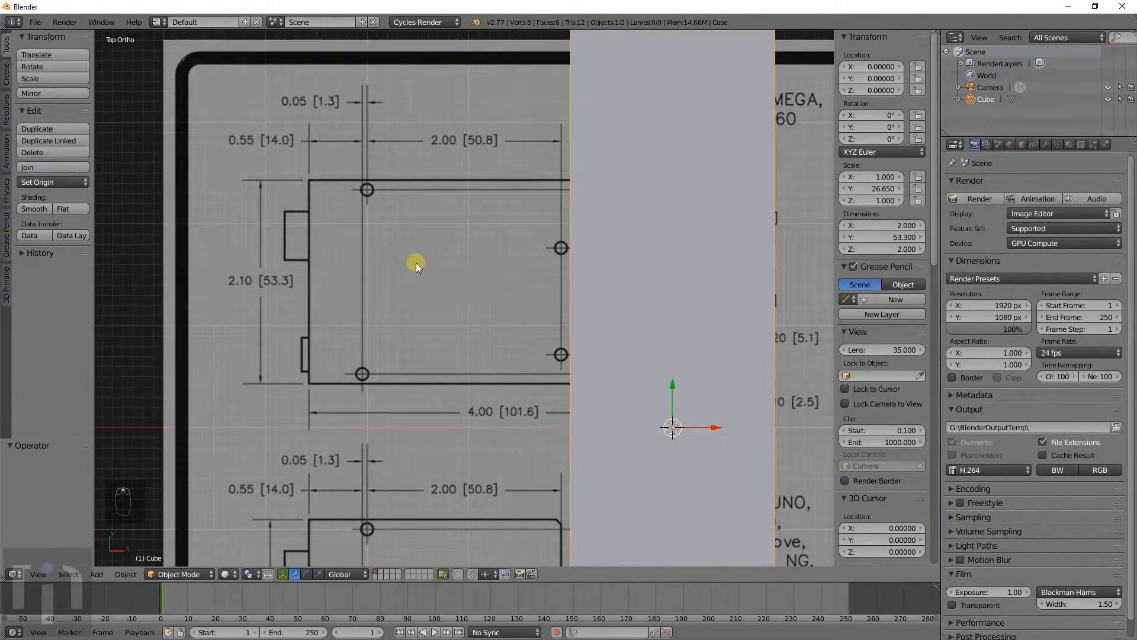
pyautogui.scroll(-2, 428, 212)
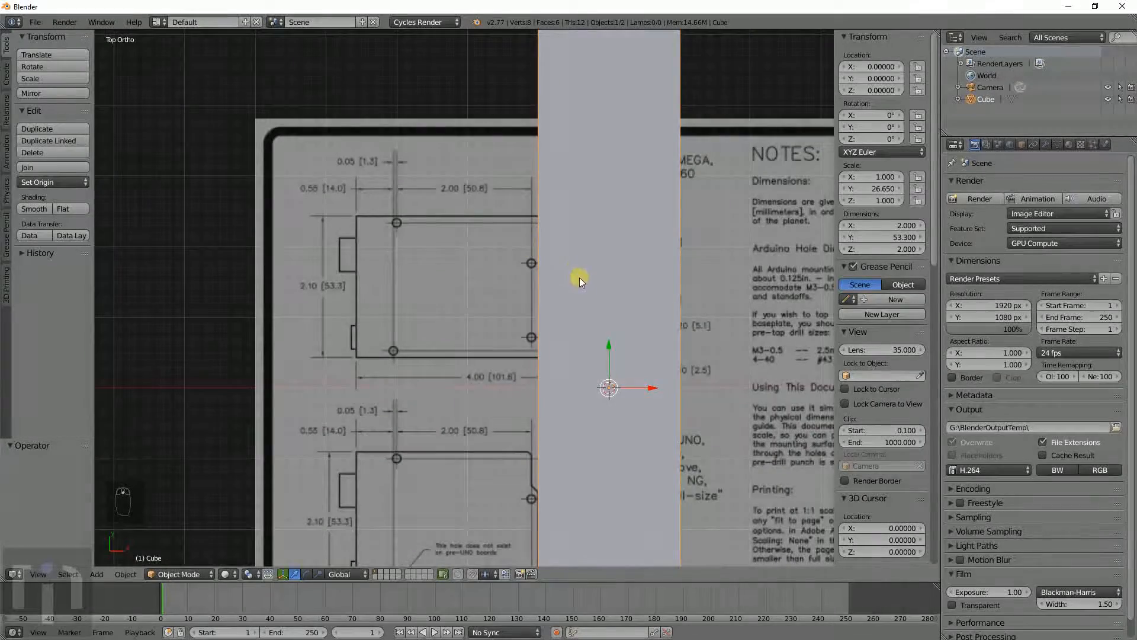
pyautogui.scroll(-5, 592, 293)
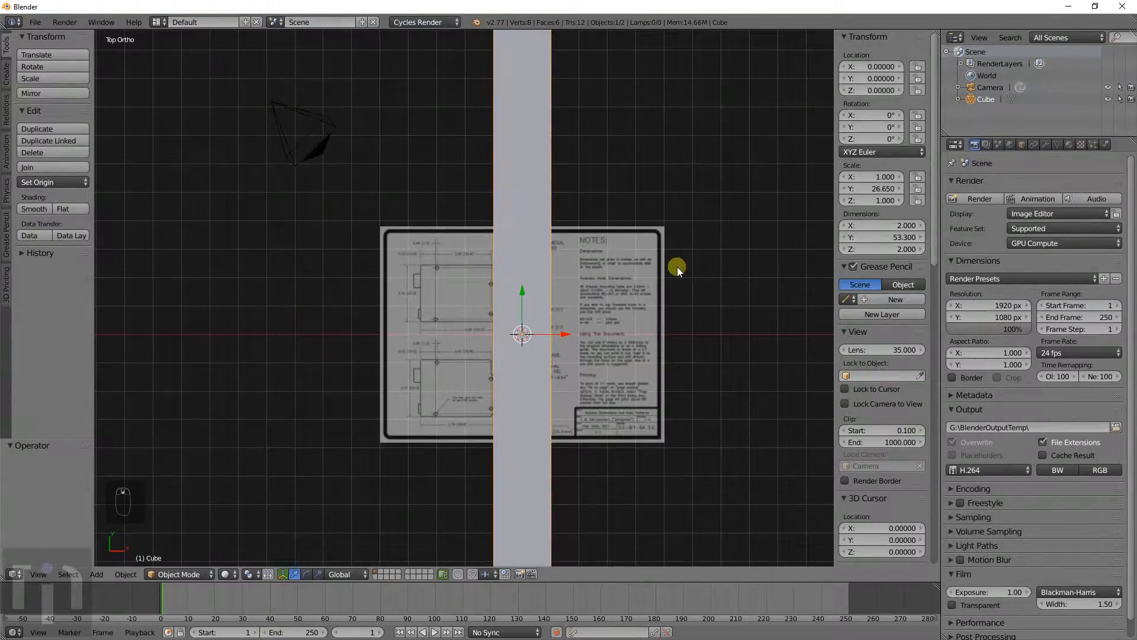
pyautogui.scroll(-1, 891, 382)
pyautogui.scroll(-10, 564, 344)
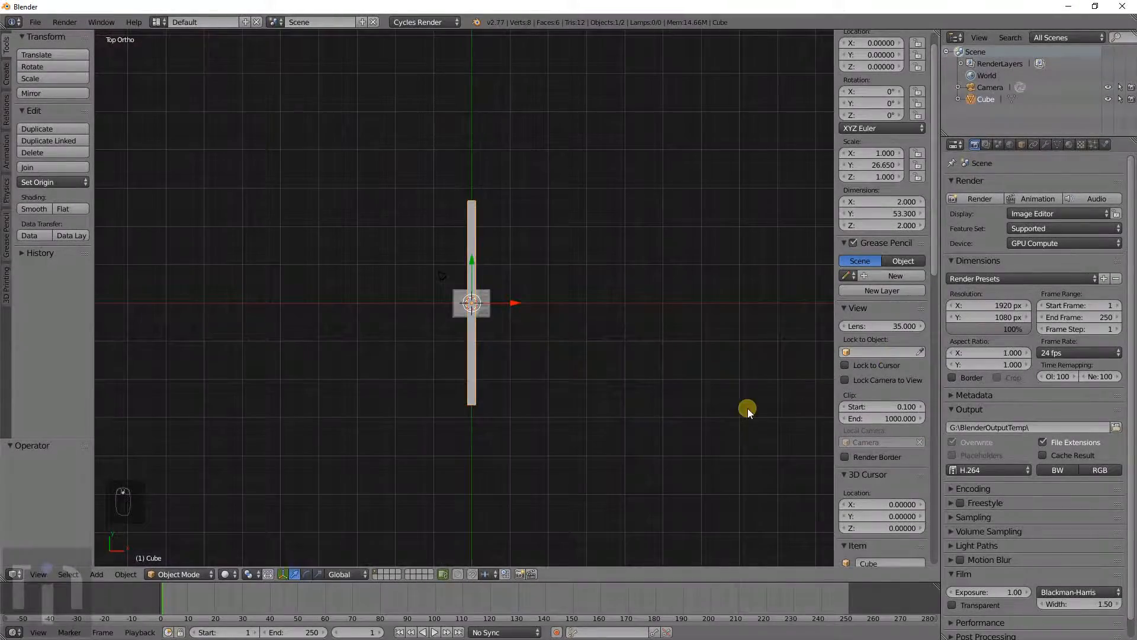
pyautogui.scroll(-12, 847, 495)
pyautogui.scroll(-6, 861, 490)
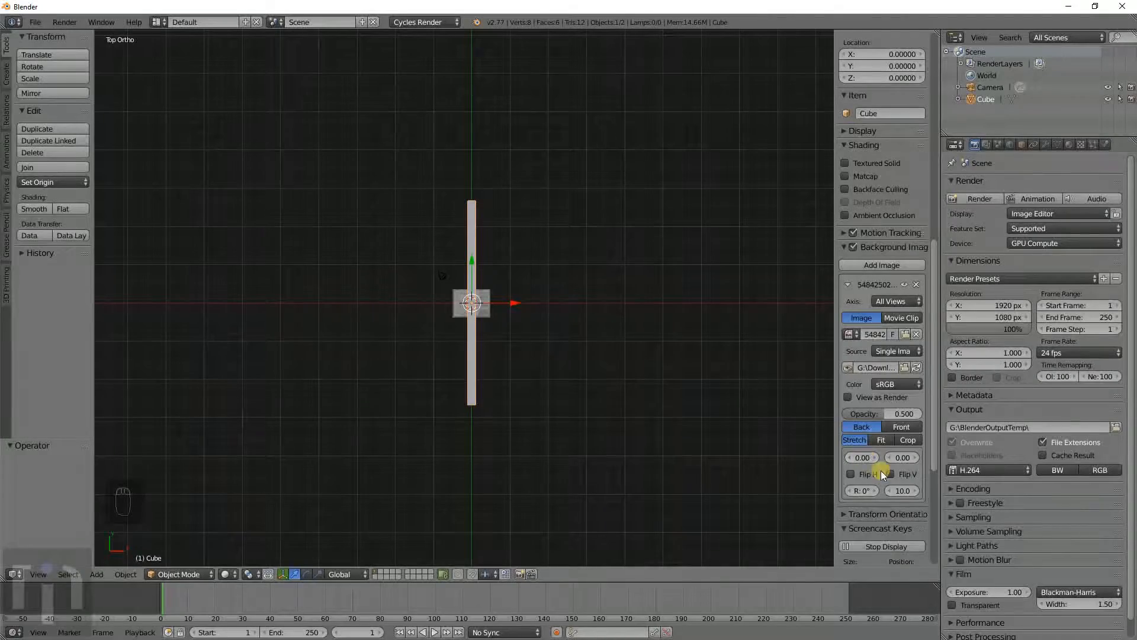
pyautogui.moveTo(891, 491)
pyautogui.mouseDown()
pyautogui.moveTo(1104, 516)
pyautogui.moveTo(35, 516)
pyautogui.moveTo(592, 527)
pyautogui.moveTo(885, 495)
pyautogui.mouseUp()
pyautogui.moveTo(863, 457); pyautogui.dragTo(170, 495)
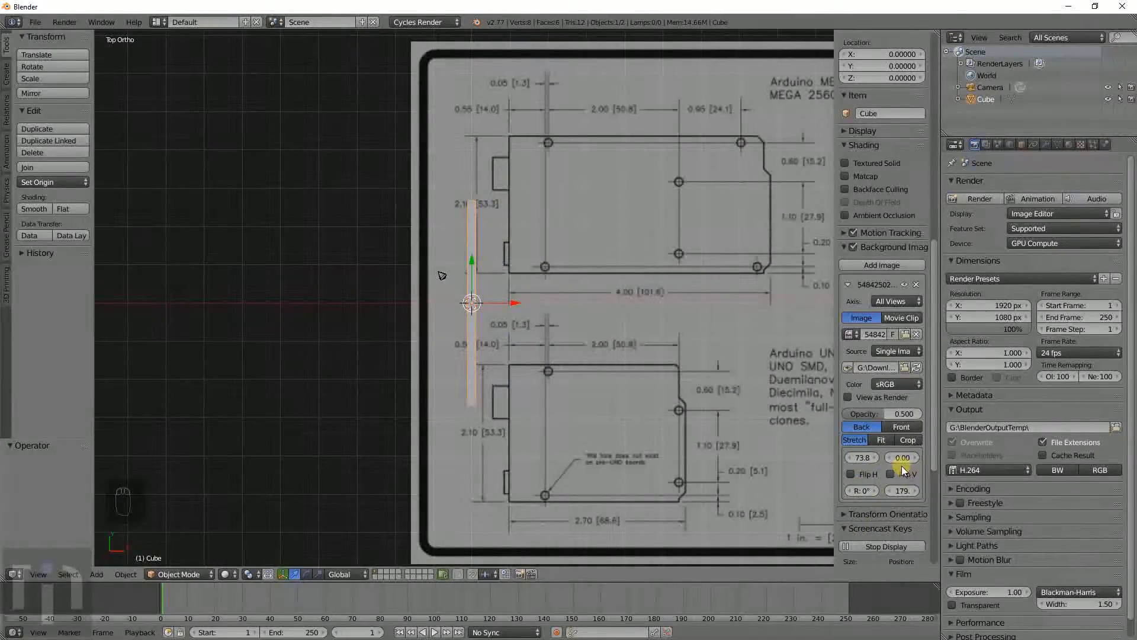
# Step: Match the MEGA's 53.3 dimension line to the bar by adjusting the background image to size about 266, X offset about 106, Y offset about -50.1
pyautogui.moveTo(899, 458); pyautogui.dragTo(292, 547)
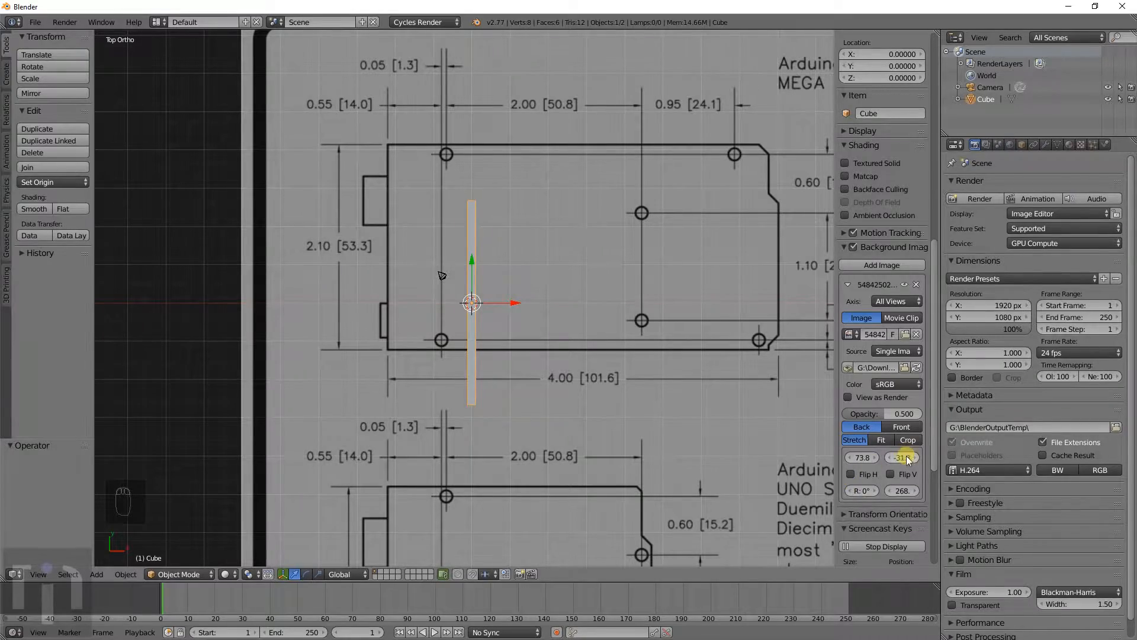
pyautogui.moveTo(901, 457); pyautogui.dragTo(793, 474)
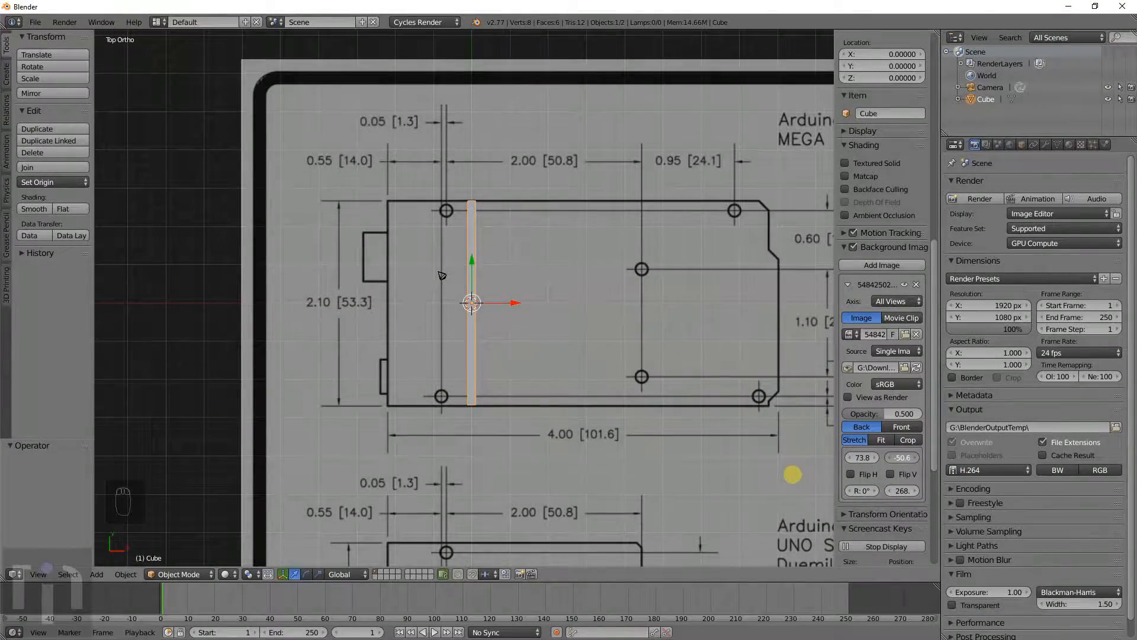
pyautogui.moveTo(862, 457); pyautogui.dragTo(1056, 481)
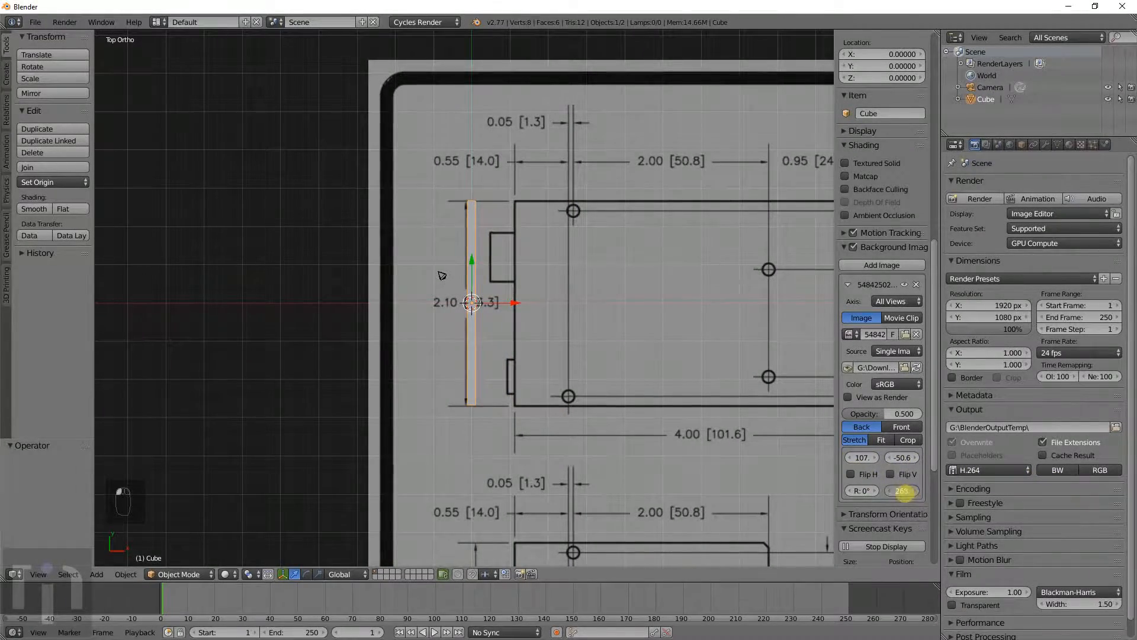
pyautogui.moveTo(903, 490); pyautogui.dragTo(904, 457)
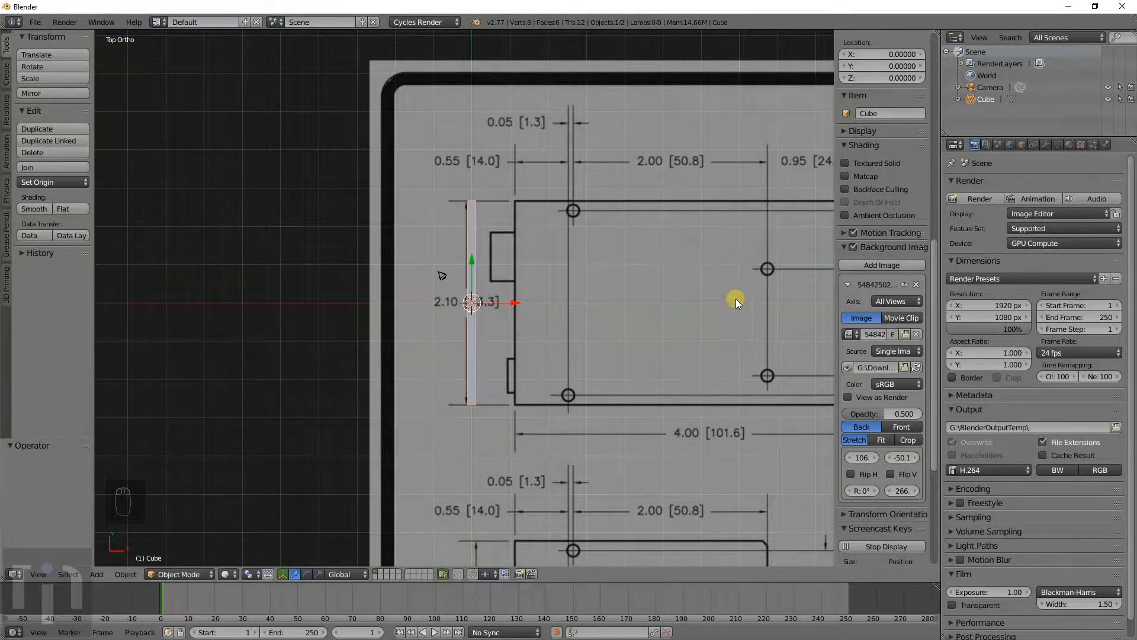
# Step: Set the cube's X dimension to 101.6 to match the MEGA's length and switch the viewport to wireframe shading
pyautogui.keyDown('shift'); pyautogui.moveTo(735, 298); pyautogui.dragTo(506, 284, button='middle'); pyautogui.keyUp('shift')
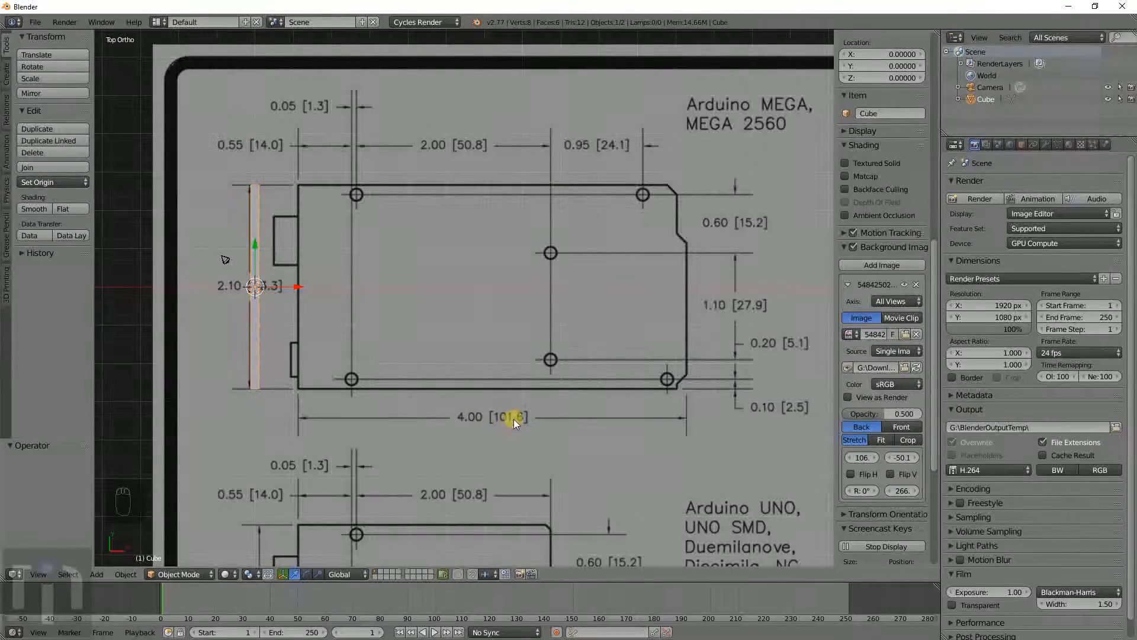
pyautogui.scroll(5, 872, 190)
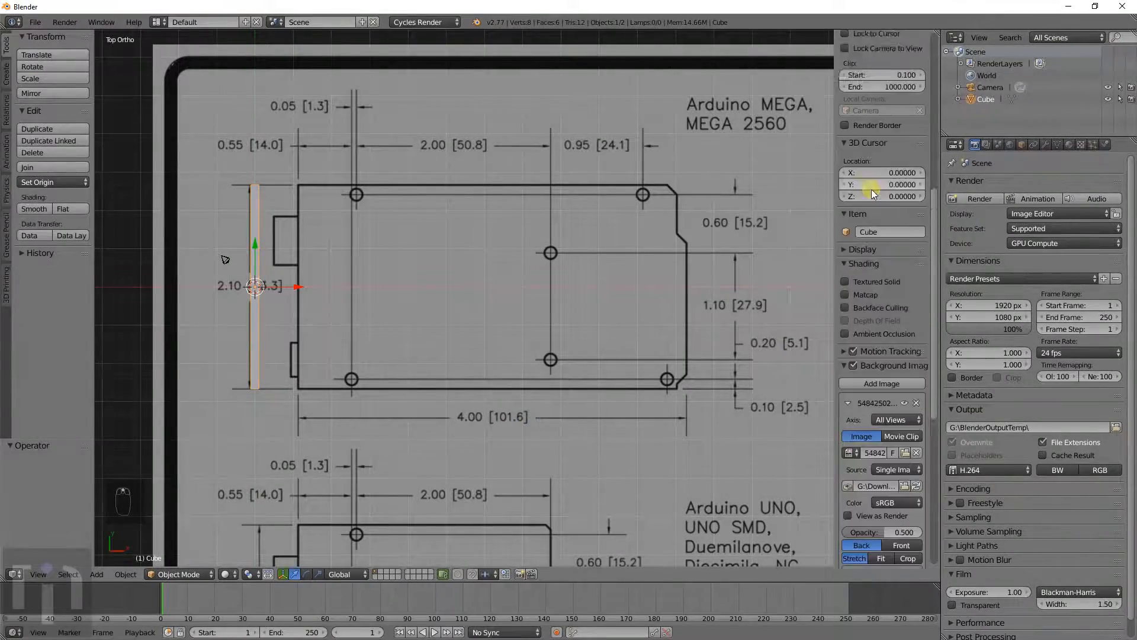
pyautogui.scroll(15, 872, 189)
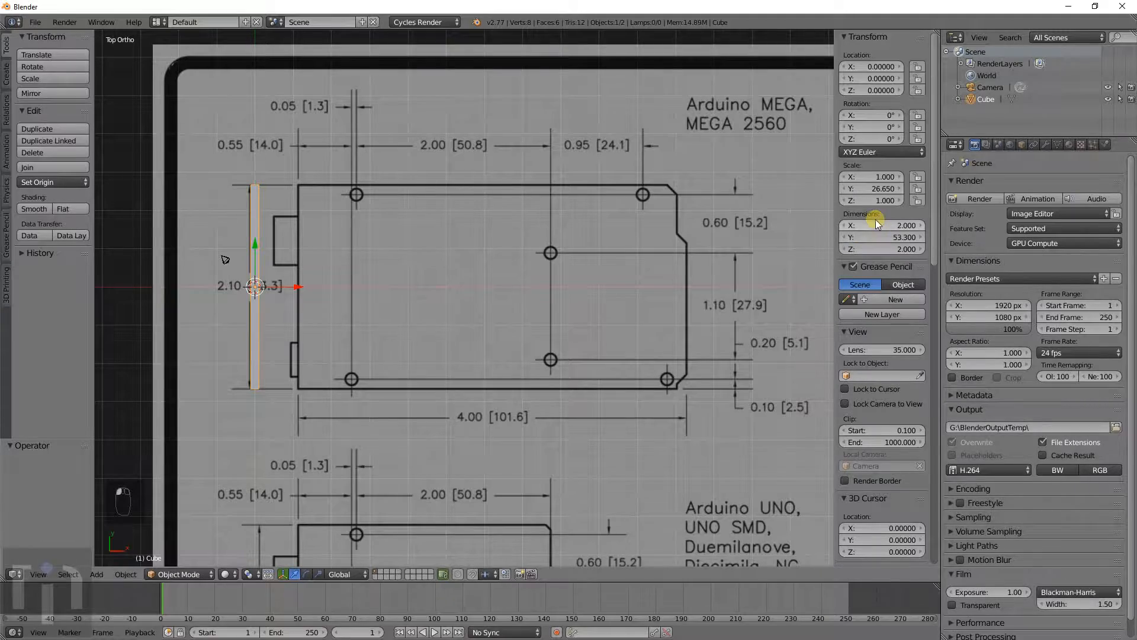
pyautogui.click(878, 225)
pyautogui.write('101.6')
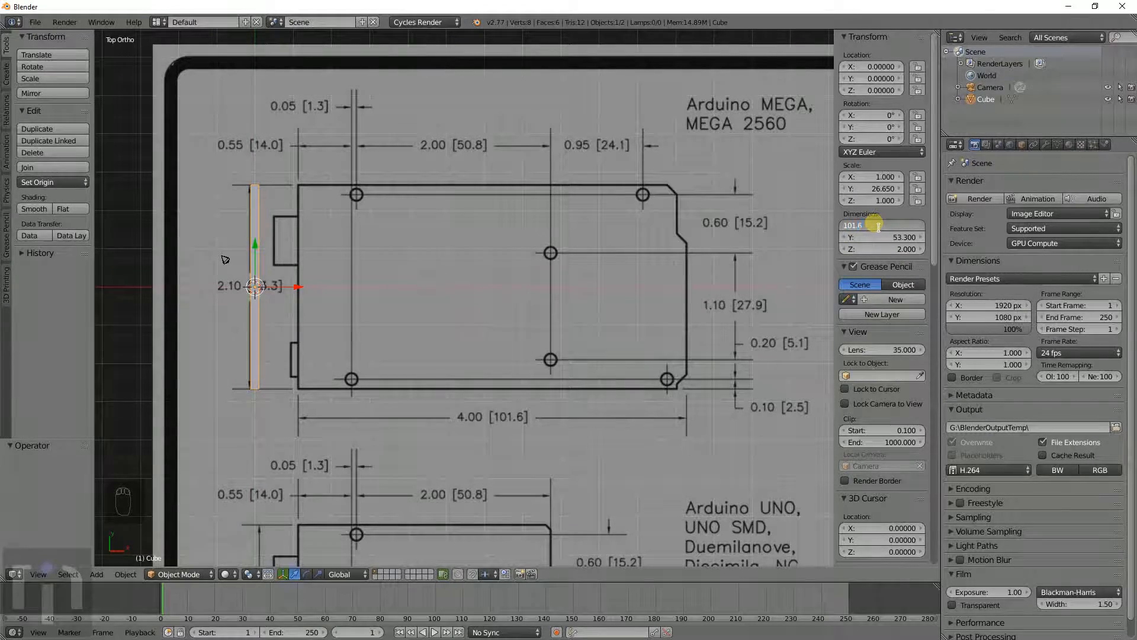
pyautogui.press('Return')
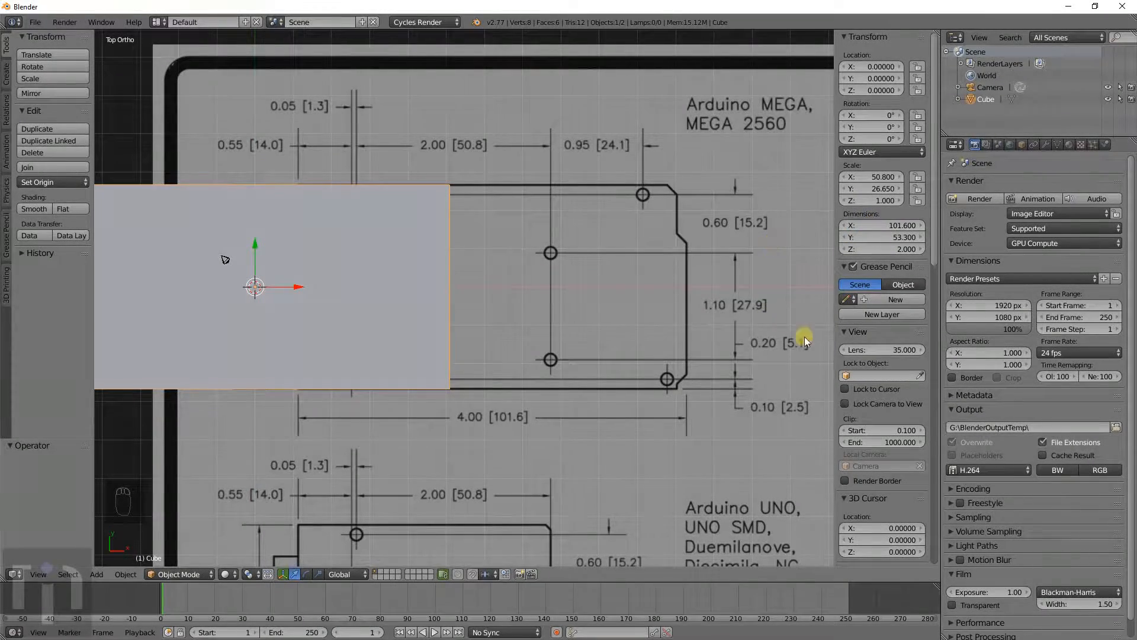
pyautogui.press('z')
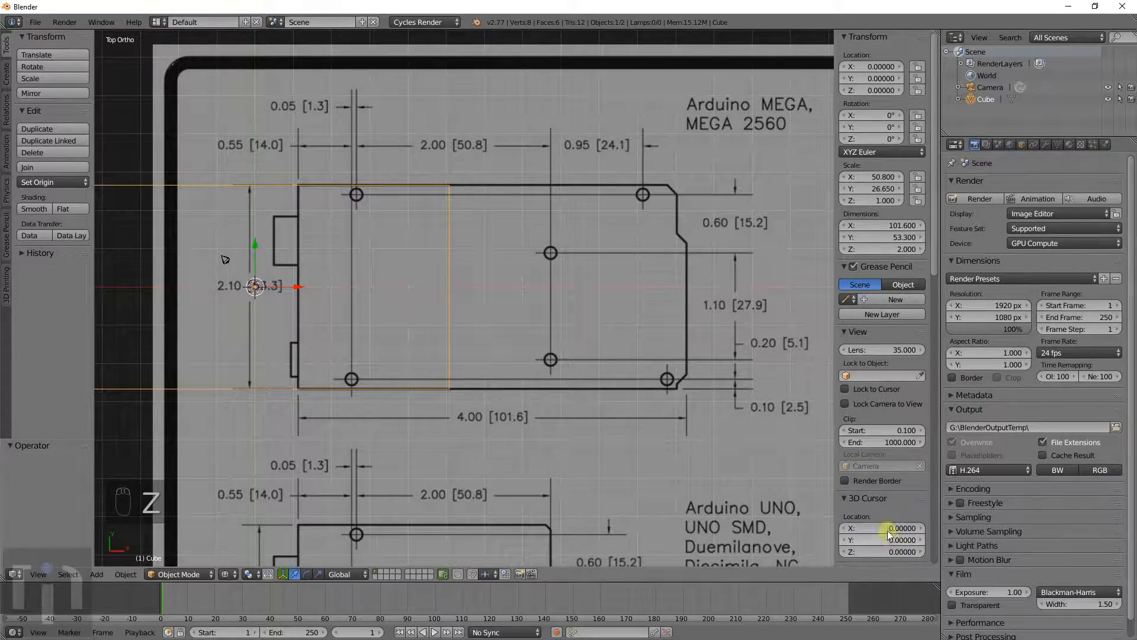
# Step: Shift the background image to an X offset of about 44.3 and Y offset of about -50.2 so the MEGA outline fits the cube
pyautogui.scroll(-10, 886, 480)
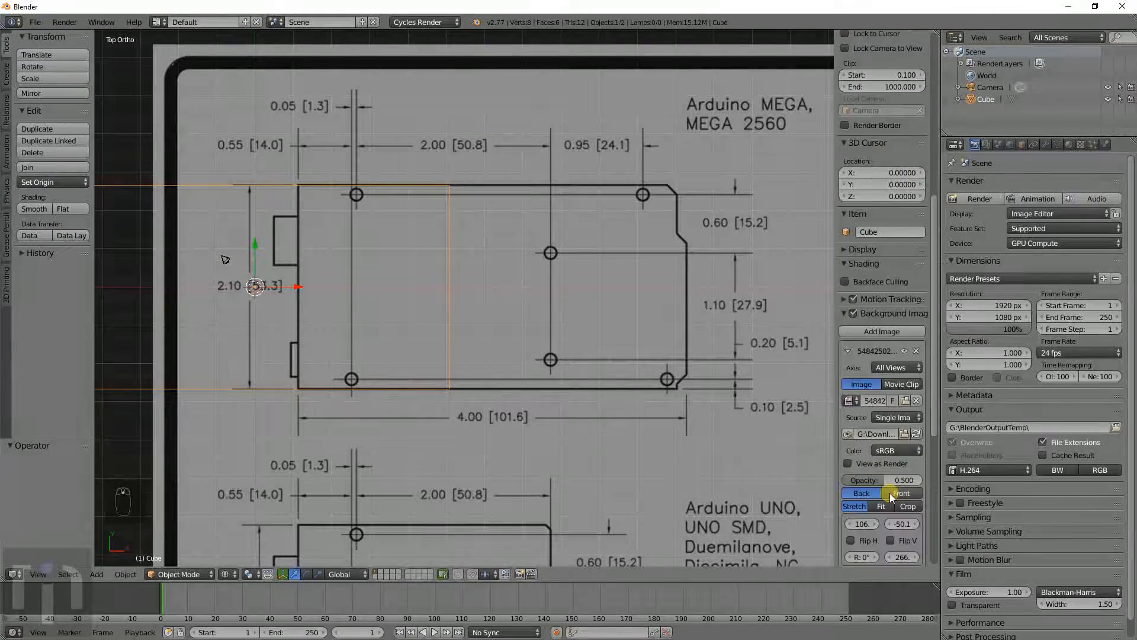
pyautogui.scroll(-10, 890, 493)
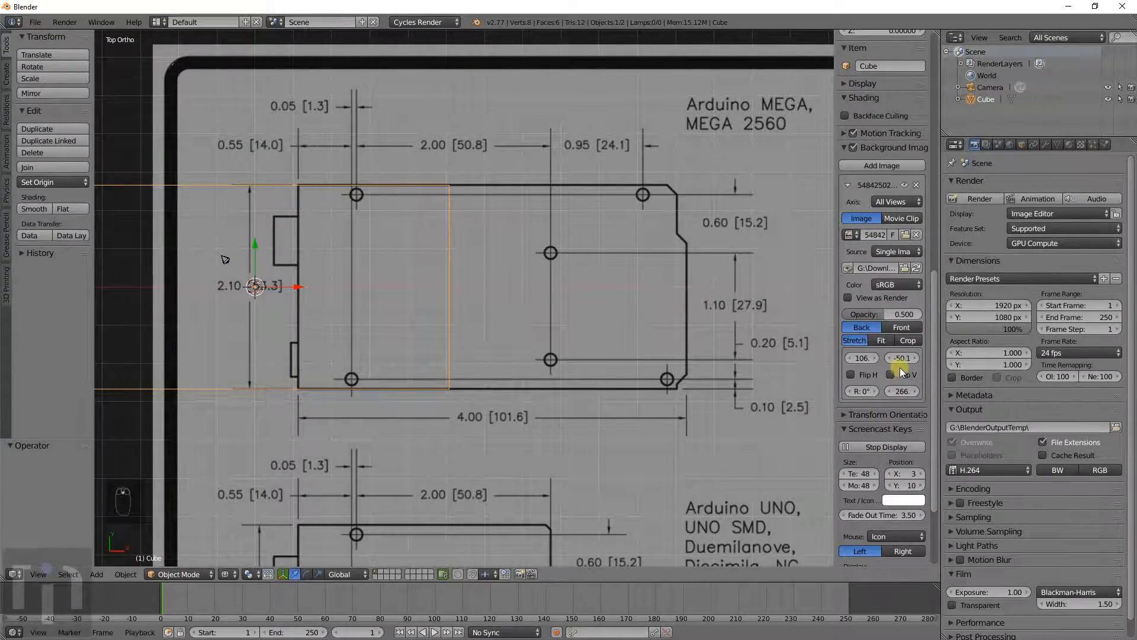
pyautogui.moveTo(900, 360)
pyautogui.mouseDown()
pyautogui.moveTo(711, 376)
pyautogui.moveTo(515, 373)
pyautogui.moveTo(524, 369)
pyautogui.mouseUp()
pyautogui.keyDown('shift'); pyautogui.moveTo(532, 307); pyautogui.dragTo(736, 305, button='middle'); pyautogui.keyUp('shift')
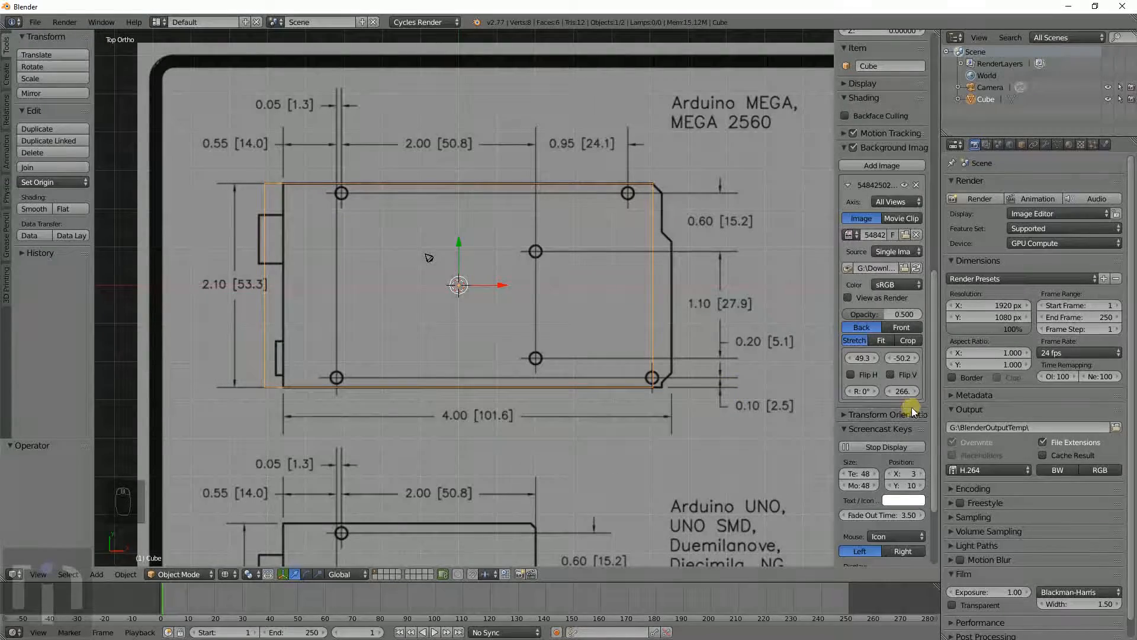
pyautogui.moveTo(860, 360); pyautogui.dragTo(834, 376)
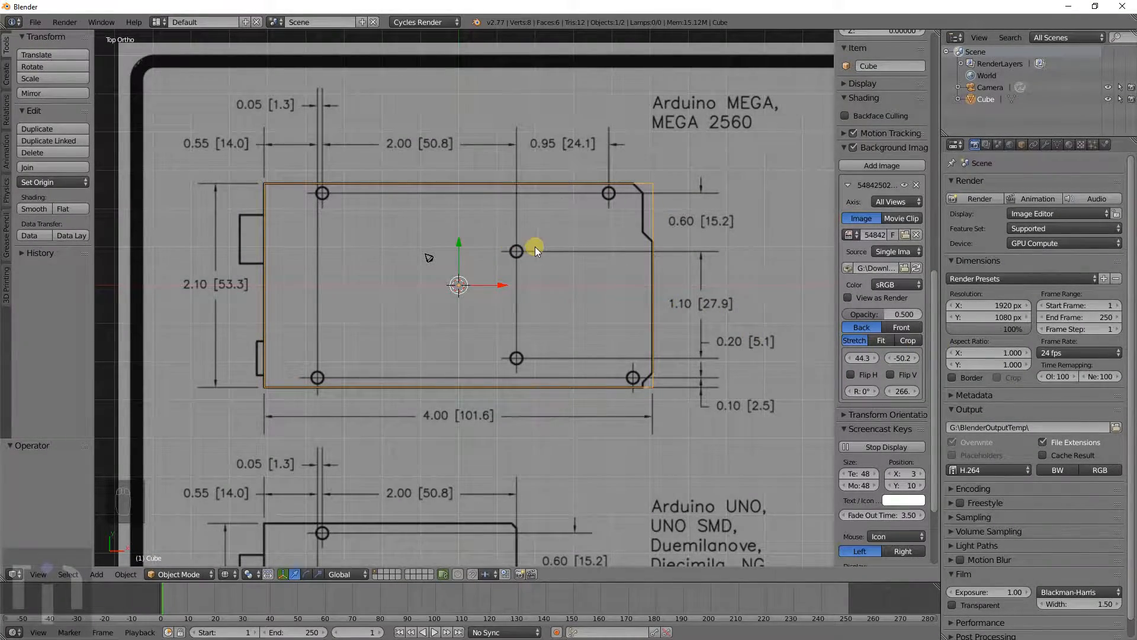
# Step: Examine how the cube's outline fits the MEGA drawing and look over the rest of the dimension sheet
pyautogui.keyDown('shift'); pyautogui.moveTo(546, 244); pyautogui.dragTo(551, 289, button='middle'); pyautogui.keyUp('shift')
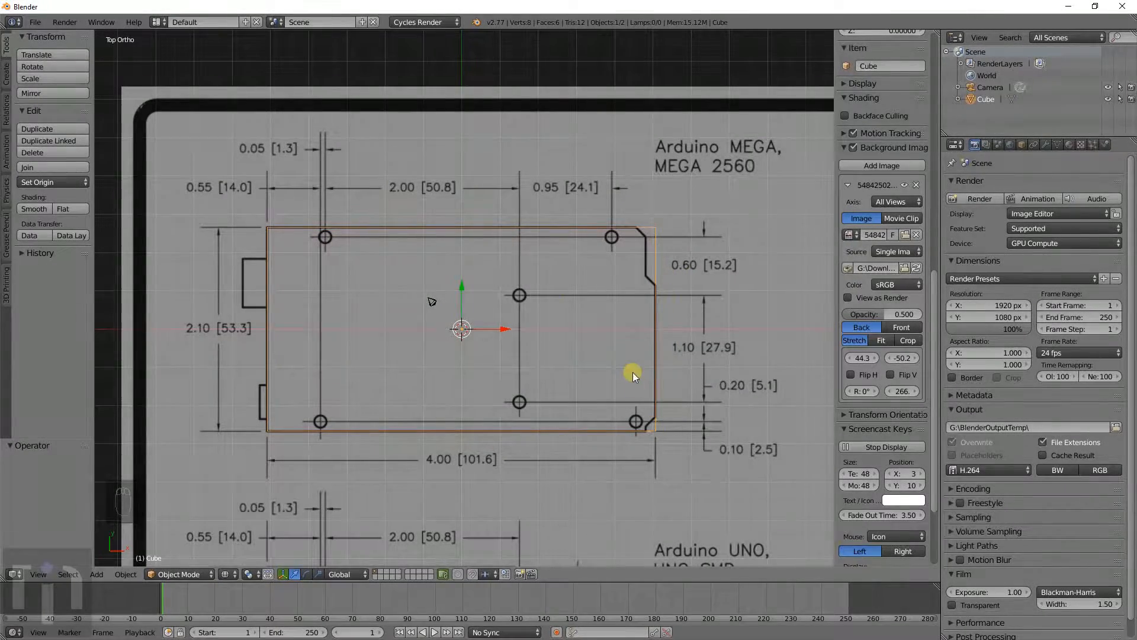
pyautogui.scroll(1, 674, 344)
pyautogui.scroll(1, 638, 327)
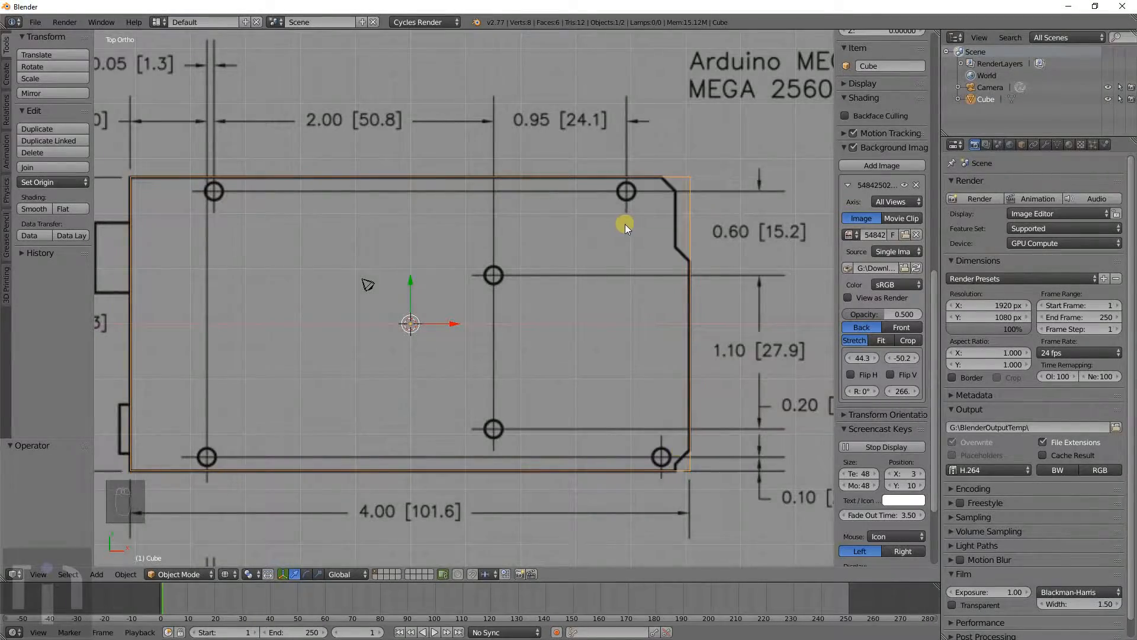
pyautogui.scroll(-3, 523, 300)
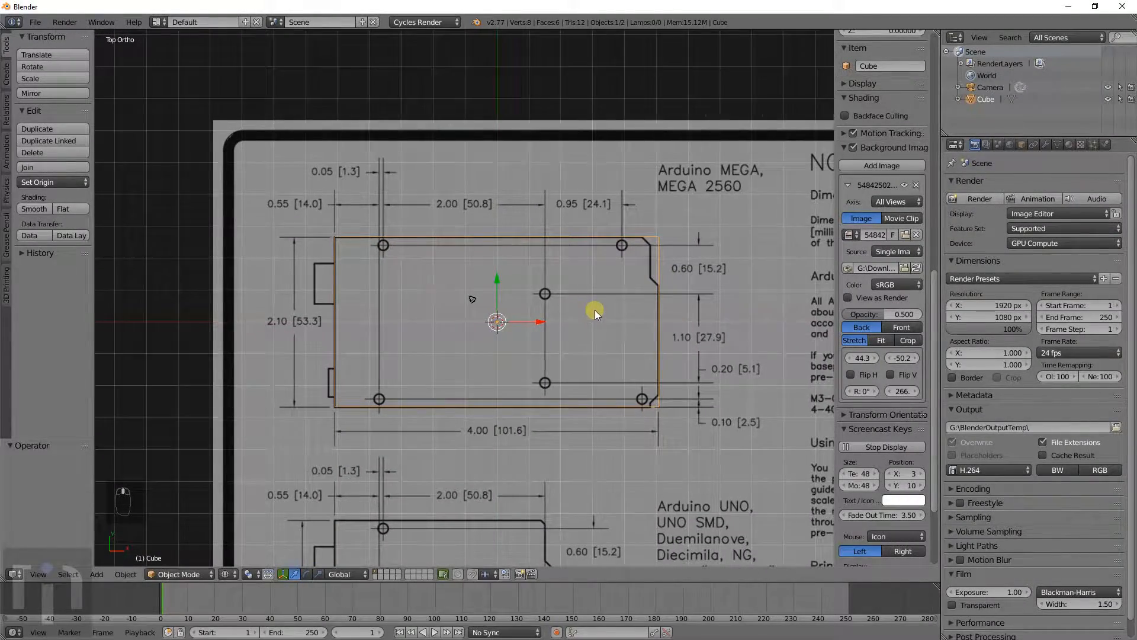
pyautogui.scroll(-3, 596, 326)
pyautogui.scroll(2, 596, 326)
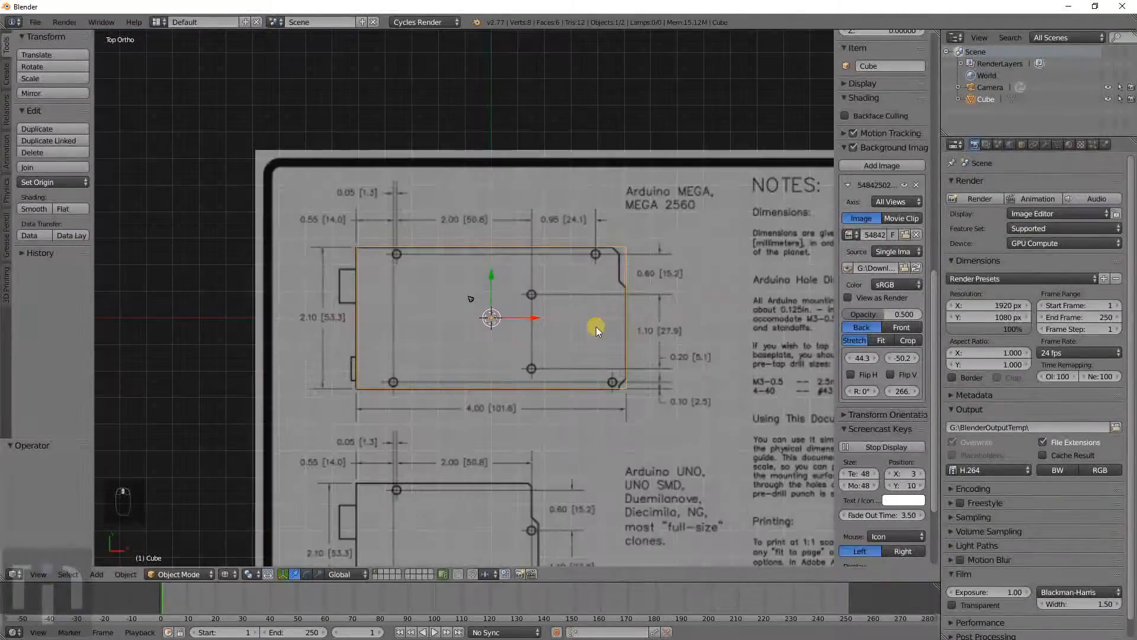
pyautogui.scroll(-1, 593, 327)
pyautogui.keyDown('shift'); pyautogui.moveTo(559, 421); pyautogui.dragTo(548, 282, button='middle'); pyautogui.keyUp('shift')
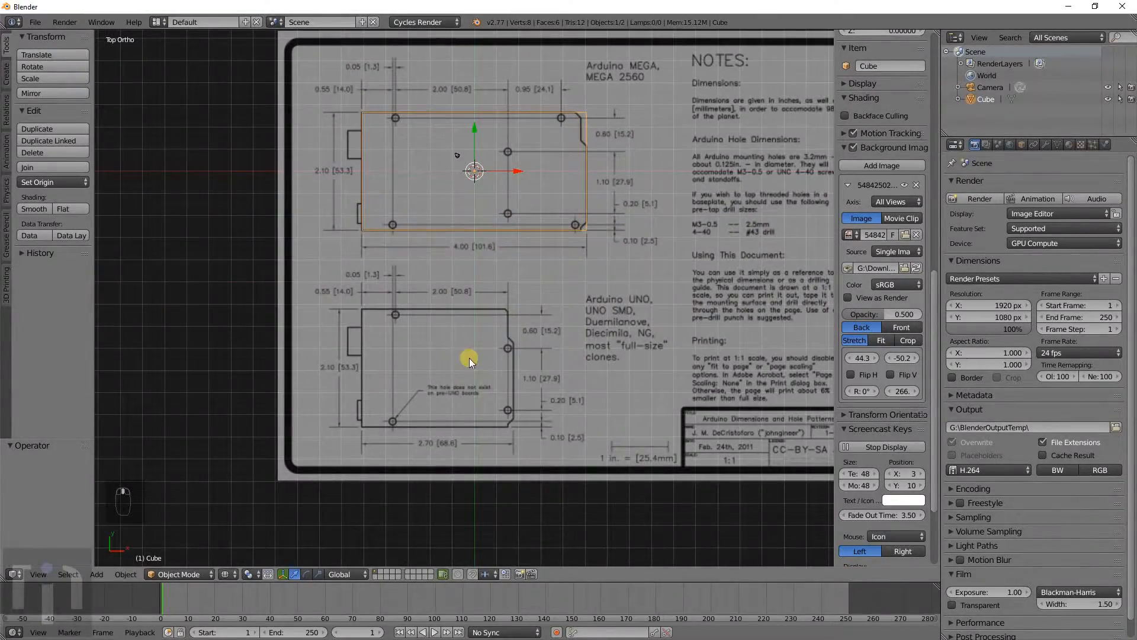
pyautogui.keyDown('shift'); pyautogui.moveTo(526, 168); pyautogui.dragTo(548, 310, button='middle'); pyautogui.keyUp('shift')
pyautogui.scroll(3, 553, 295)
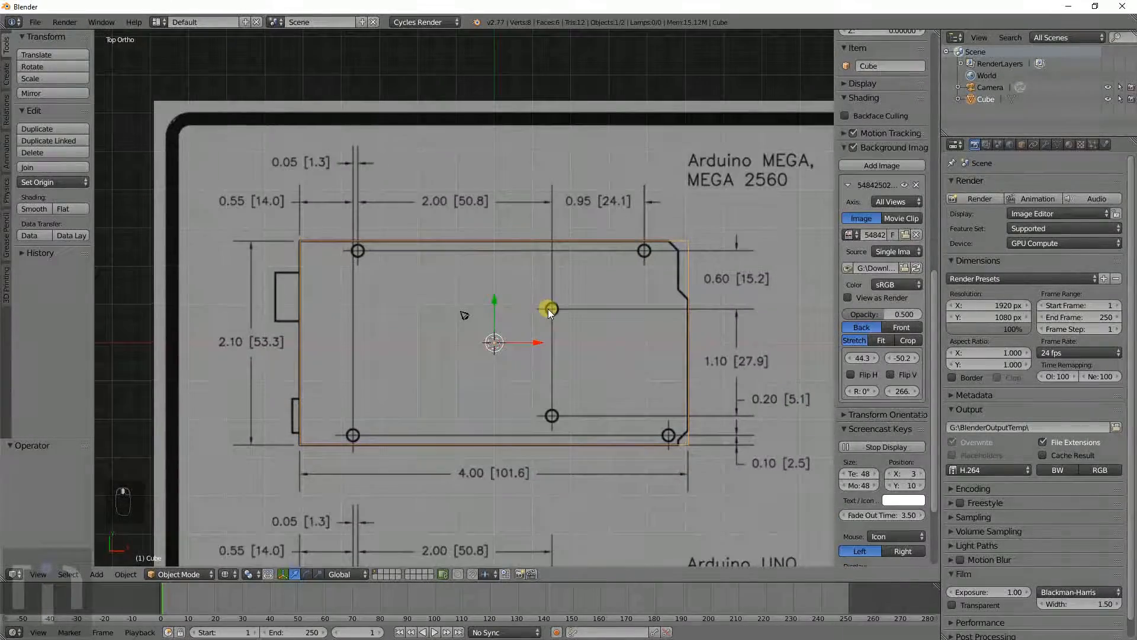
pyautogui.scroll(2, 441, 290)
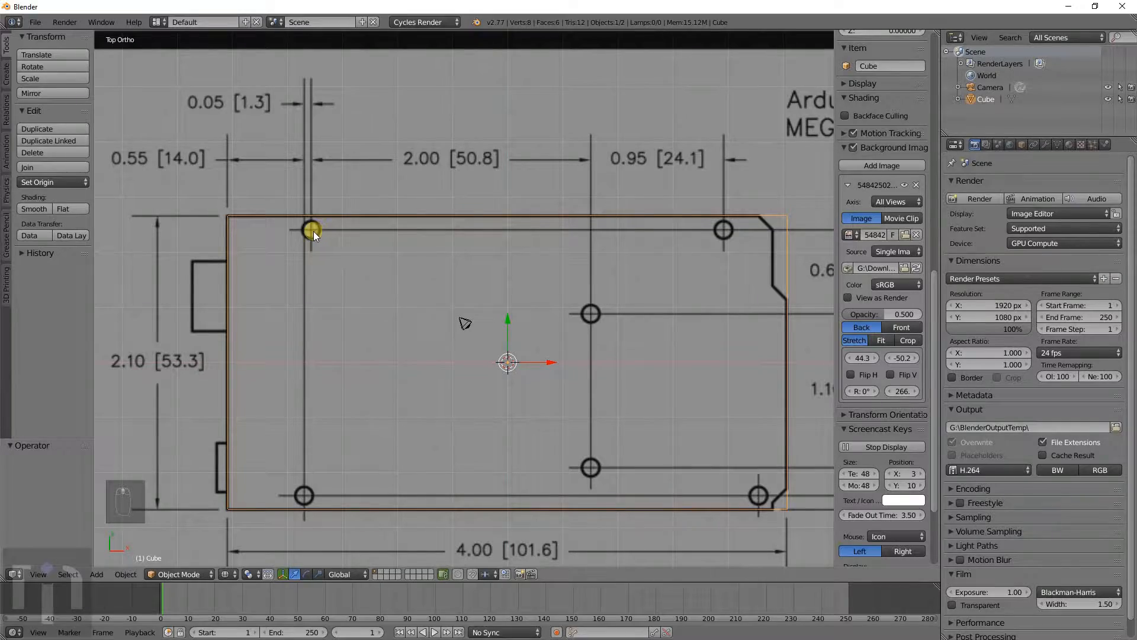
# Step: Add a mesh cylinder with 64 vertices
pyautogui.hotkey('shift', 'a')
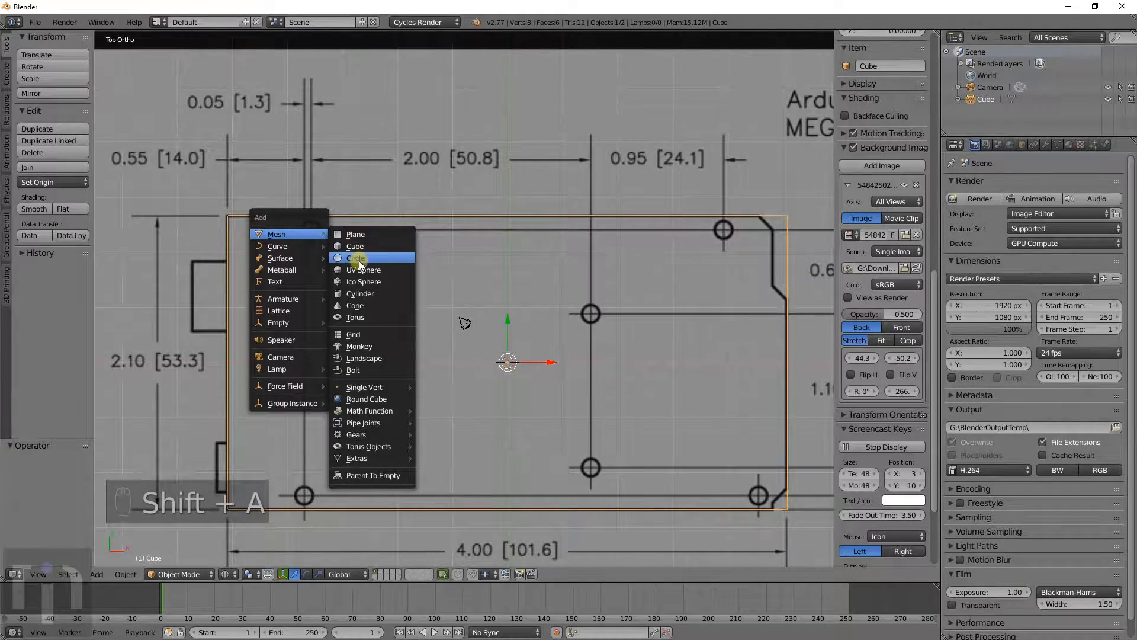
pyautogui.click(367, 294)
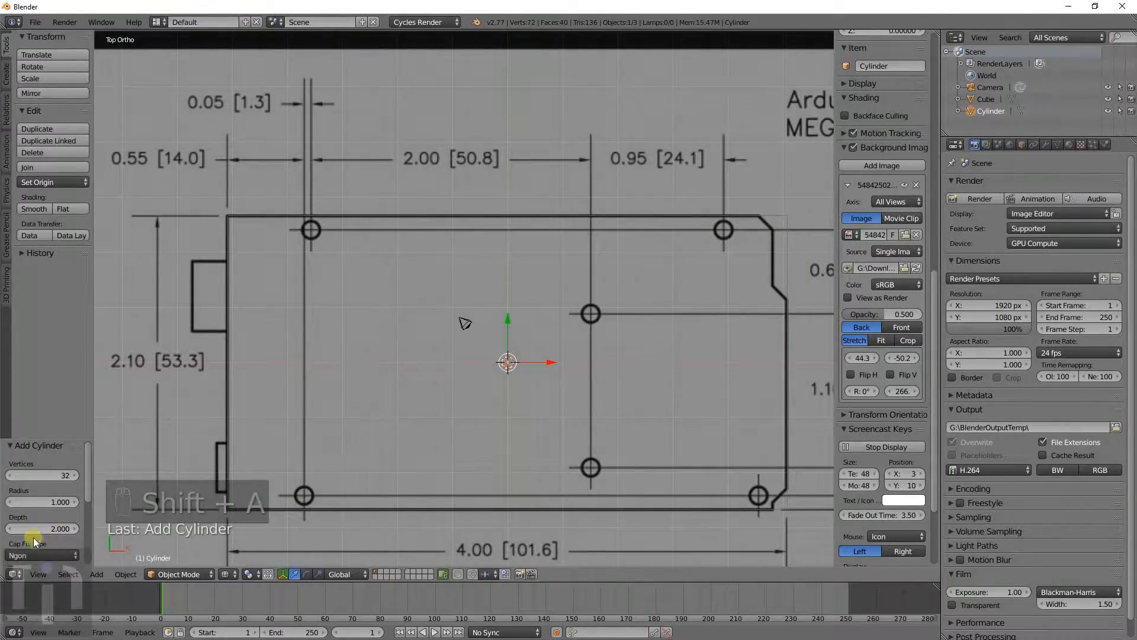
pyautogui.click(51, 476)
pyautogui.write('64')
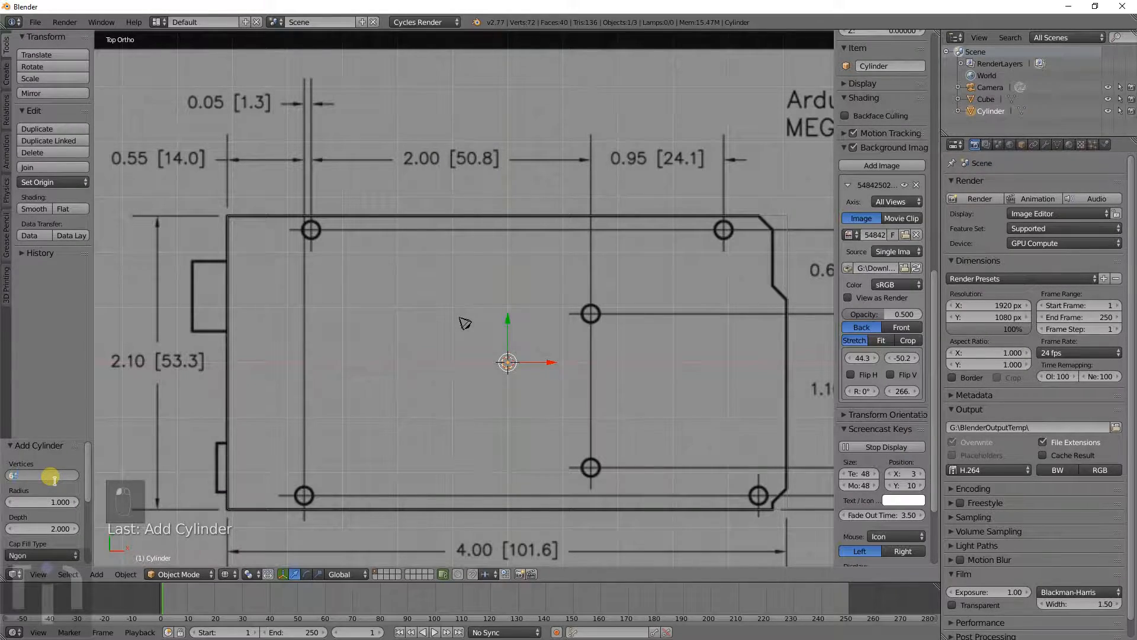
pyautogui.press('Return')
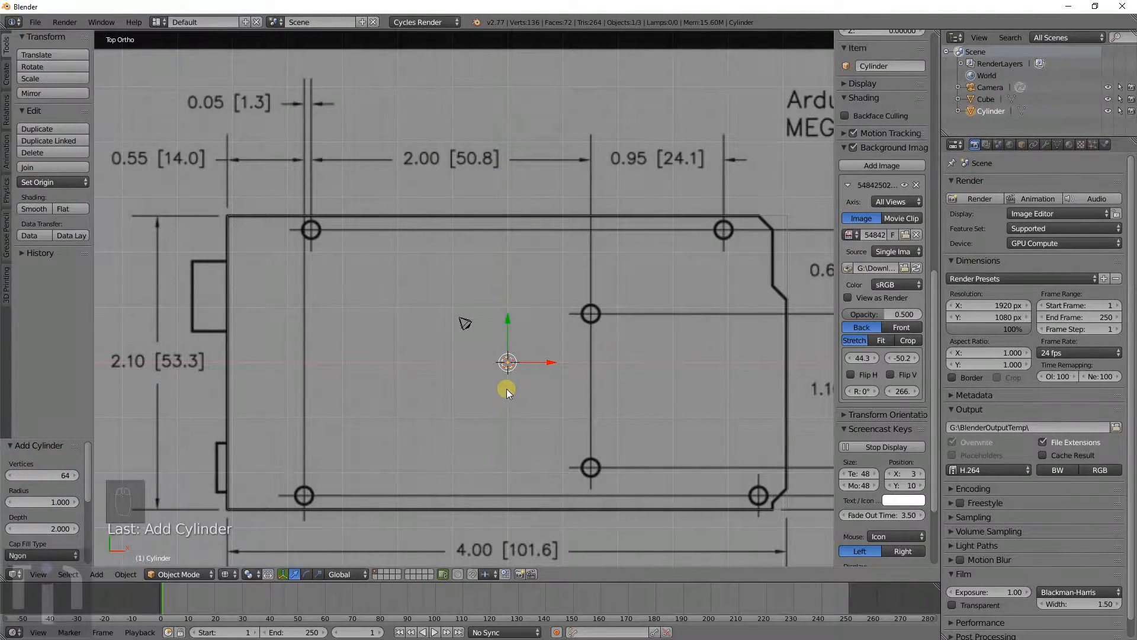
# Step: Set the cylinder's dimensions to 3 in X, 3 in Y and 10 in Z
pyautogui.scroll(15, 891, 242)
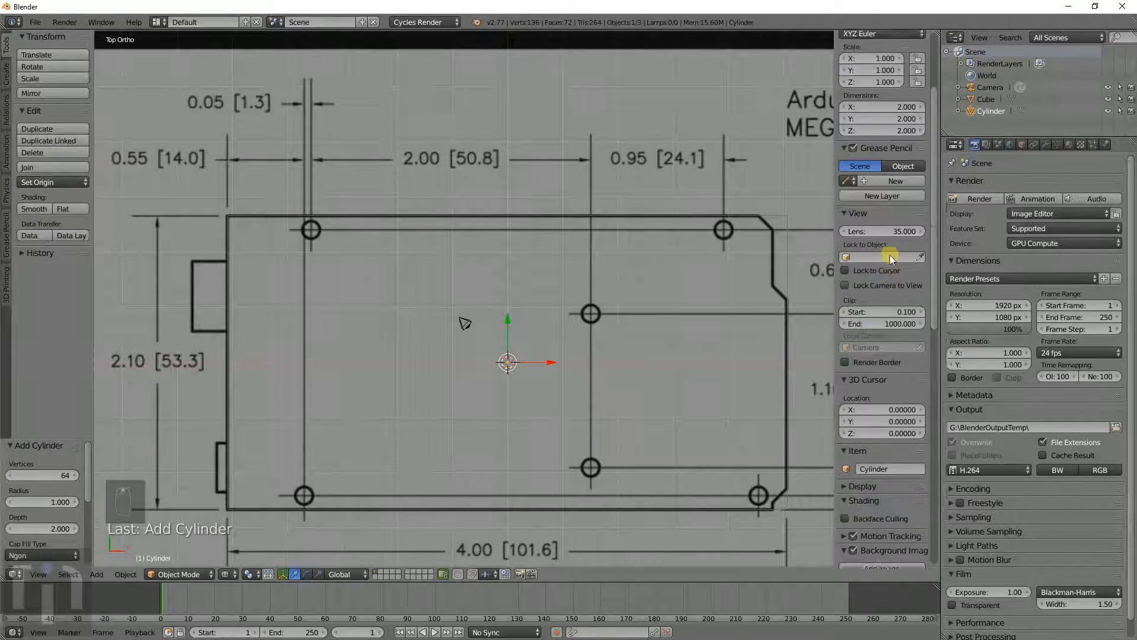
pyautogui.scroll(5, 890, 255)
pyautogui.click(892, 225)
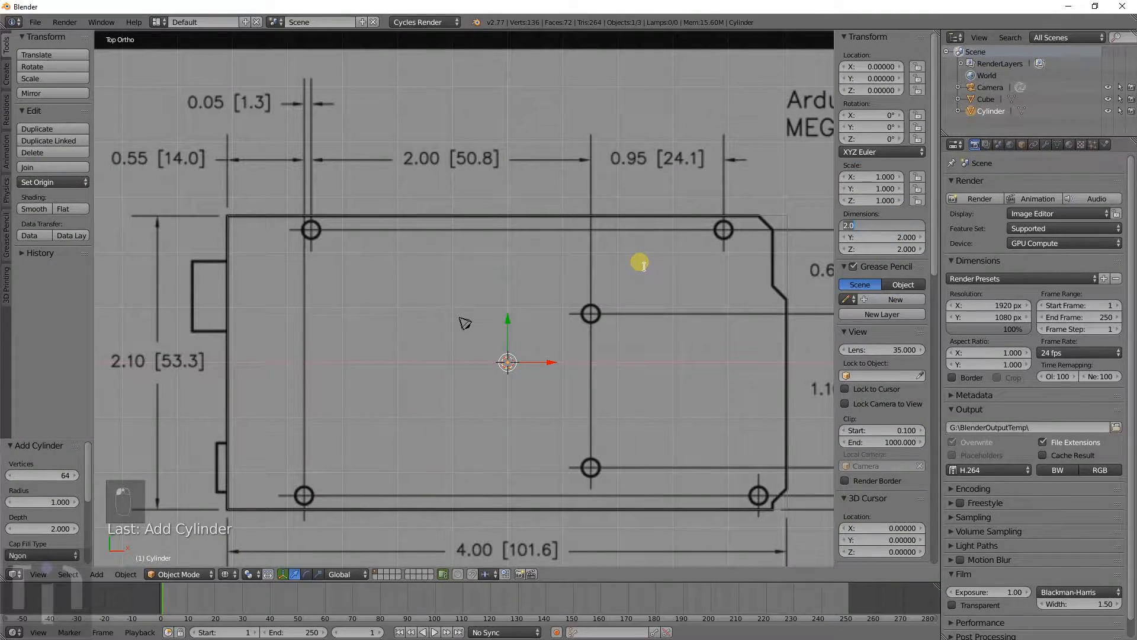
pyautogui.write('3')
pyautogui.press('Tab')
pyautogui.write('3')
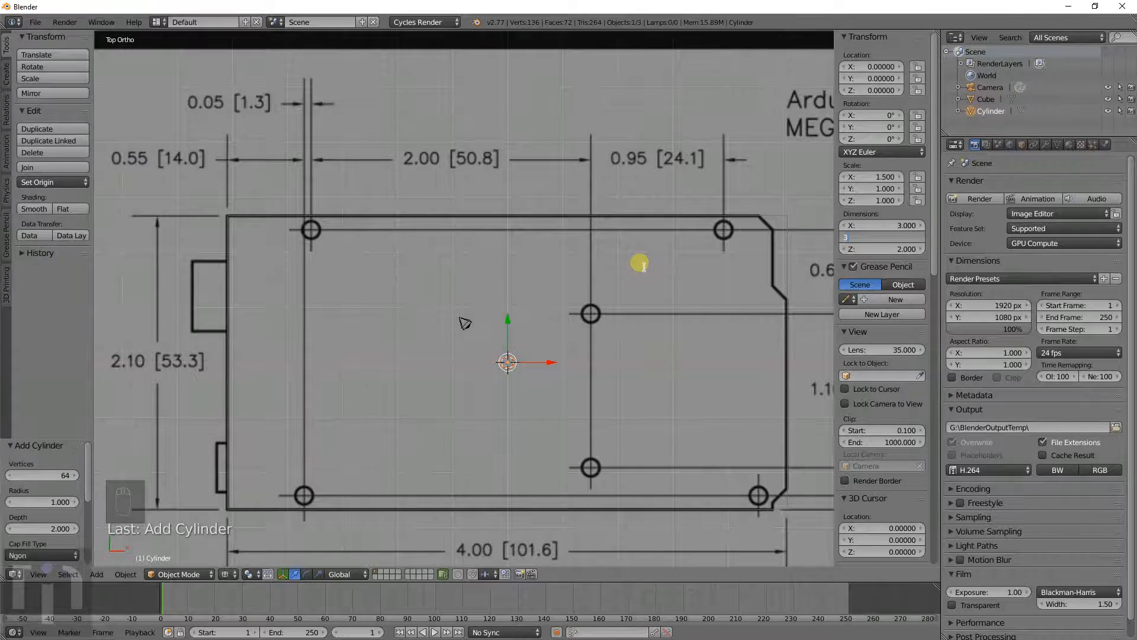
pyautogui.press('Tab')
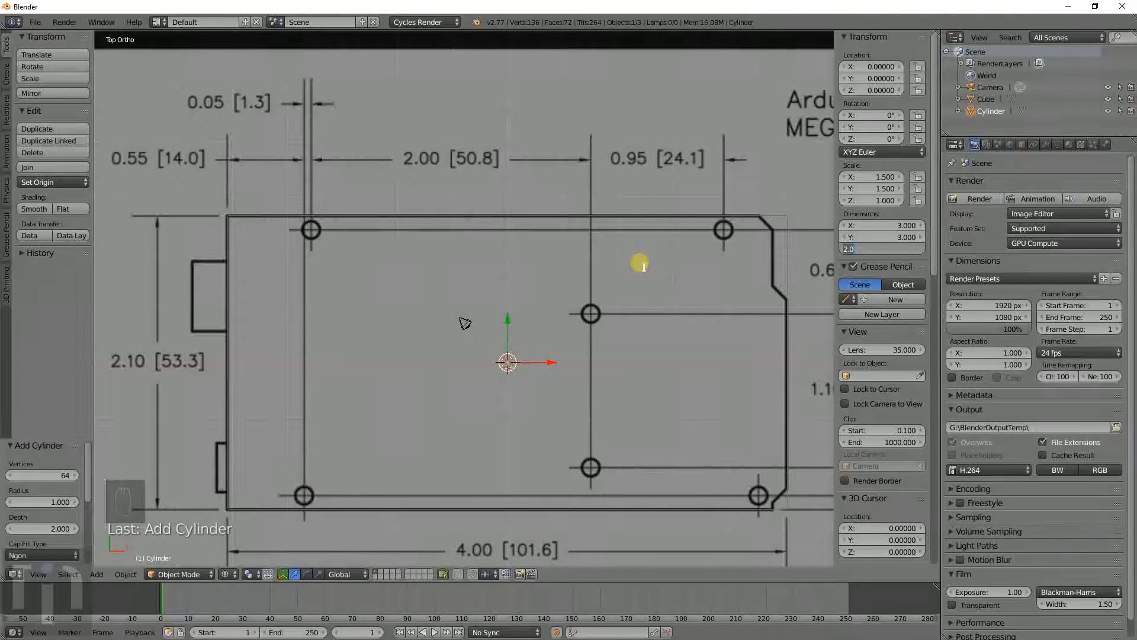
pyautogui.write('10')
pyautogui.press('Return')
# Step: Move the cylinder onto the MEGA's upper-left mounting hole, centring it at about X -35.73, Y 24.08
pyautogui.press('g')
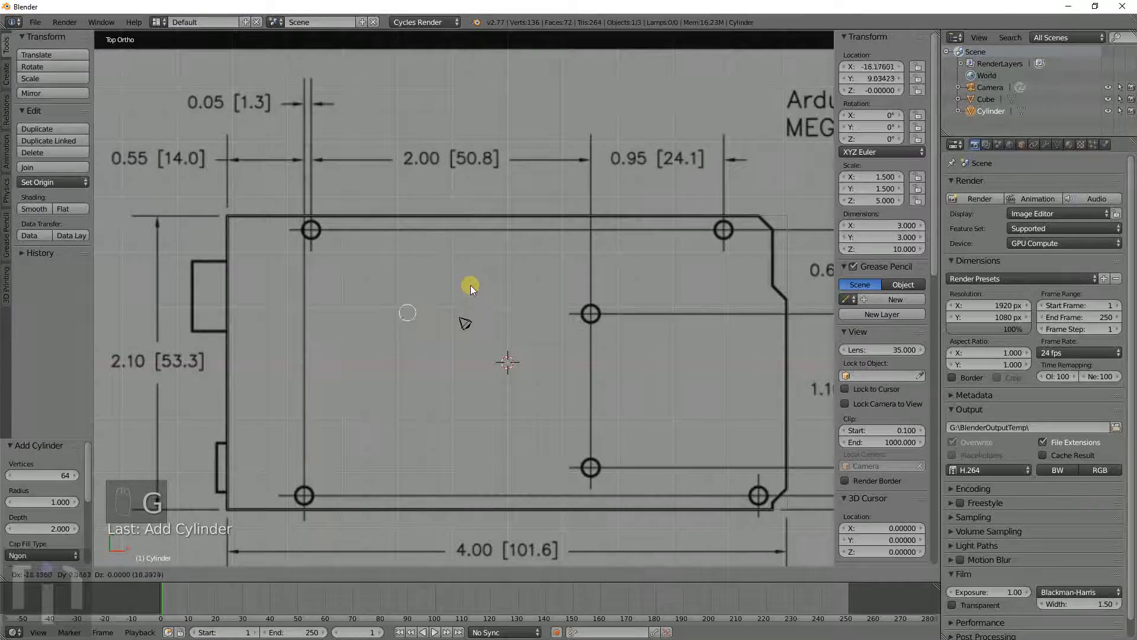
pyautogui.click(375, 205)
pyautogui.click(375, 205)
pyautogui.scroll(8, 353, 266)
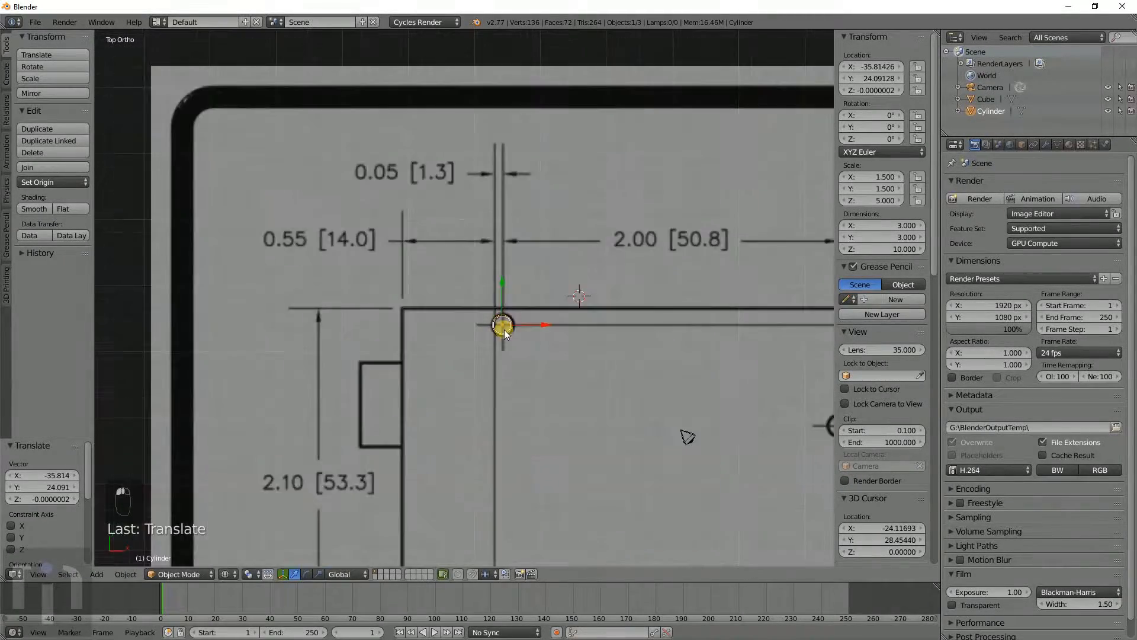
pyautogui.scroll(5, 528, 353)
pyautogui.press('g')
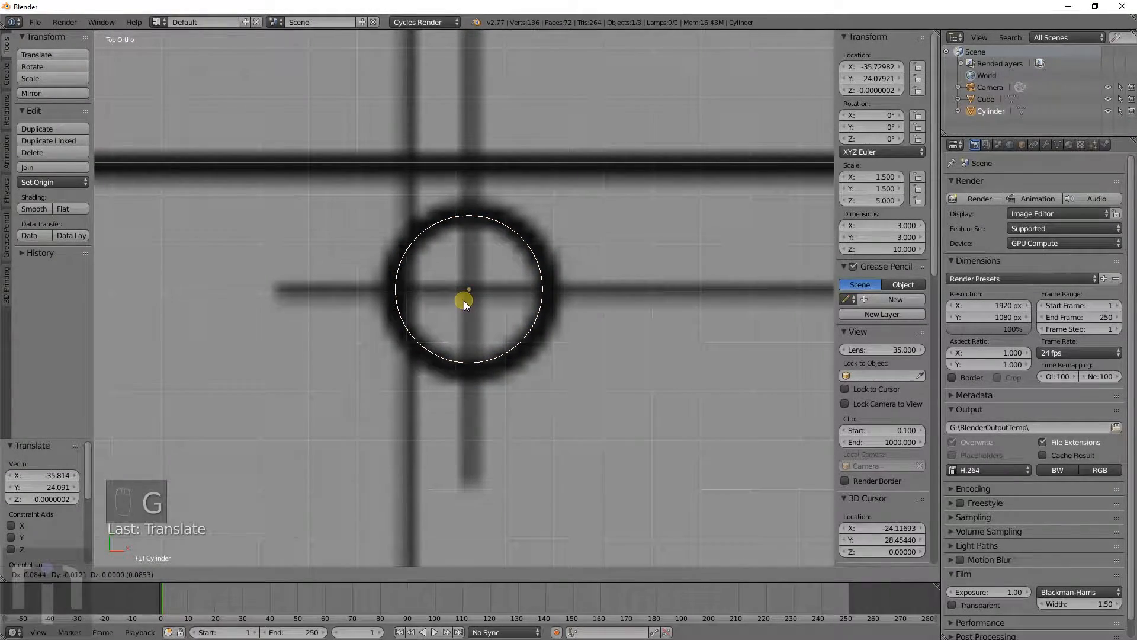
pyautogui.click(464, 301)
# Step: Duplicate the cylinder and move the copy about -48.4 along Y to the lower-left mounting hole
pyautogui.scroll(-6, 493, 367)
pyautogui.scroll(-4, 493, 367)
pyautogui.keyDown('shift'); pyautogui.moveTo(492, 368); pyautogui.dragTo(439, 188, button='middle'); pyautogui.keyUp('shift')
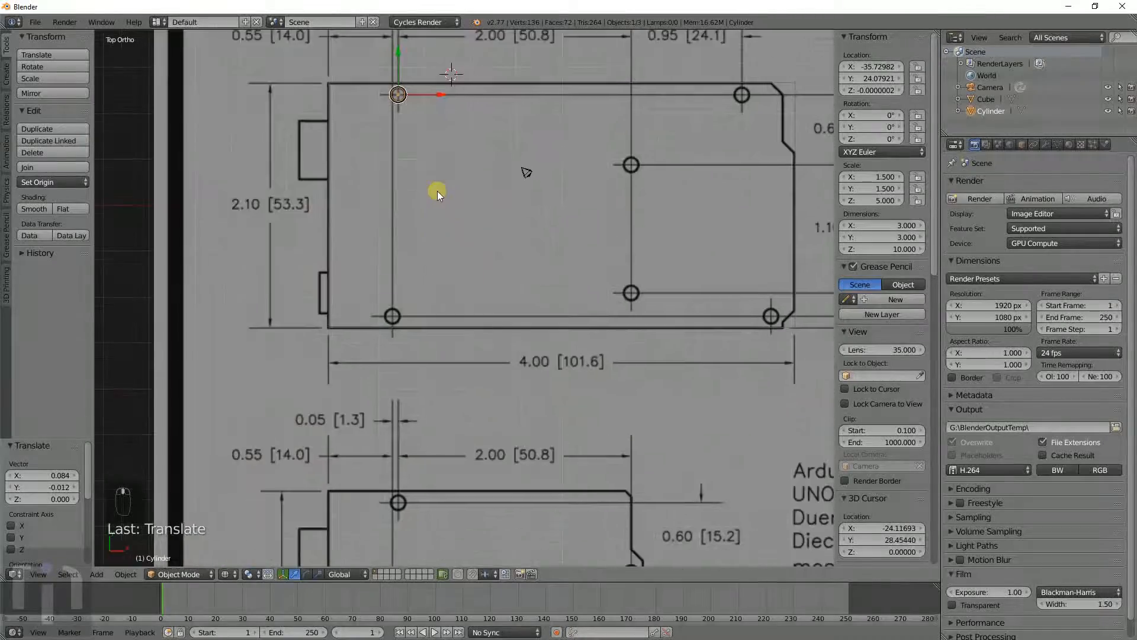
pyautogui.hotkey('shift', 'd')
pyautogui.press('y')
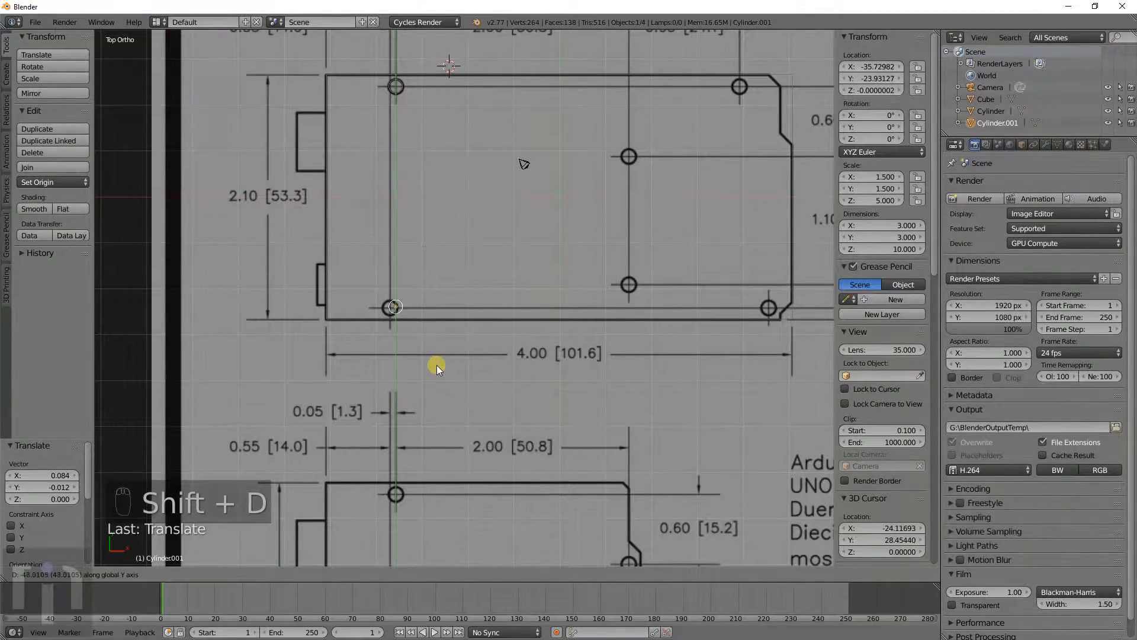
pyautogui.click(436, 368)
# Step: Centre the copied cylinder on the MEGA's lower-left mounting hole at about X -36.93, Y -24.18
pyautogui.scroll(6, 396, 302)
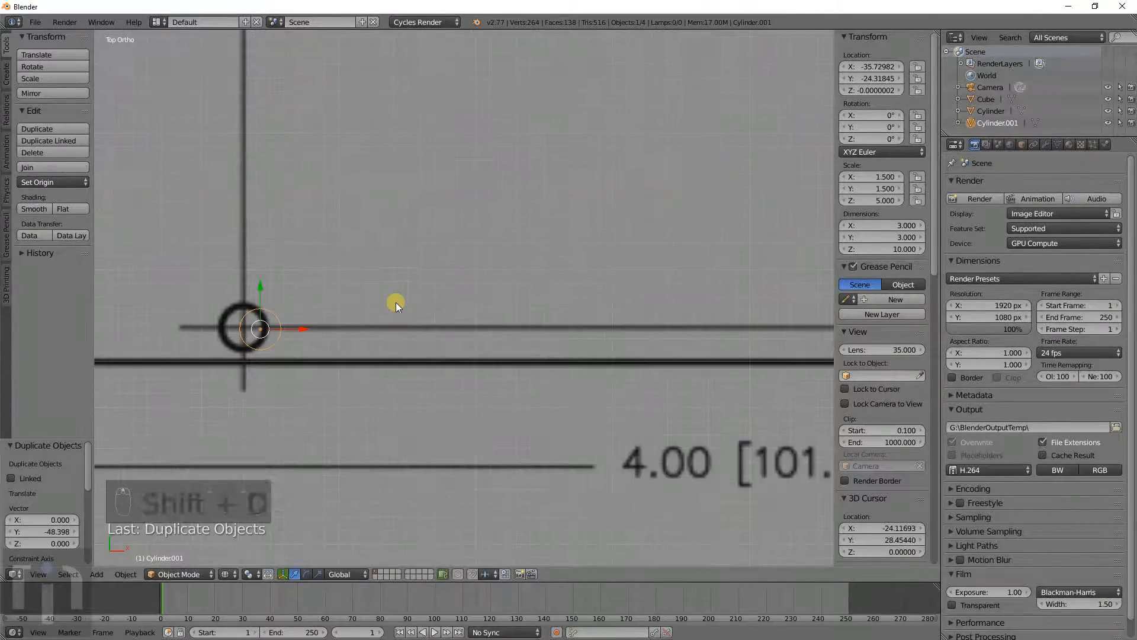
pyautogui.keyDown('shift'); pyautogui.moveTo(305, 335); pyautogui.dragTo(507, 342, button='middle'); pyautogui.keyUp('shift')
pyautogui.scroll(3, 507, 342)
pyautogui.scroll(2, 508, 346)
pyautogui.press('g')
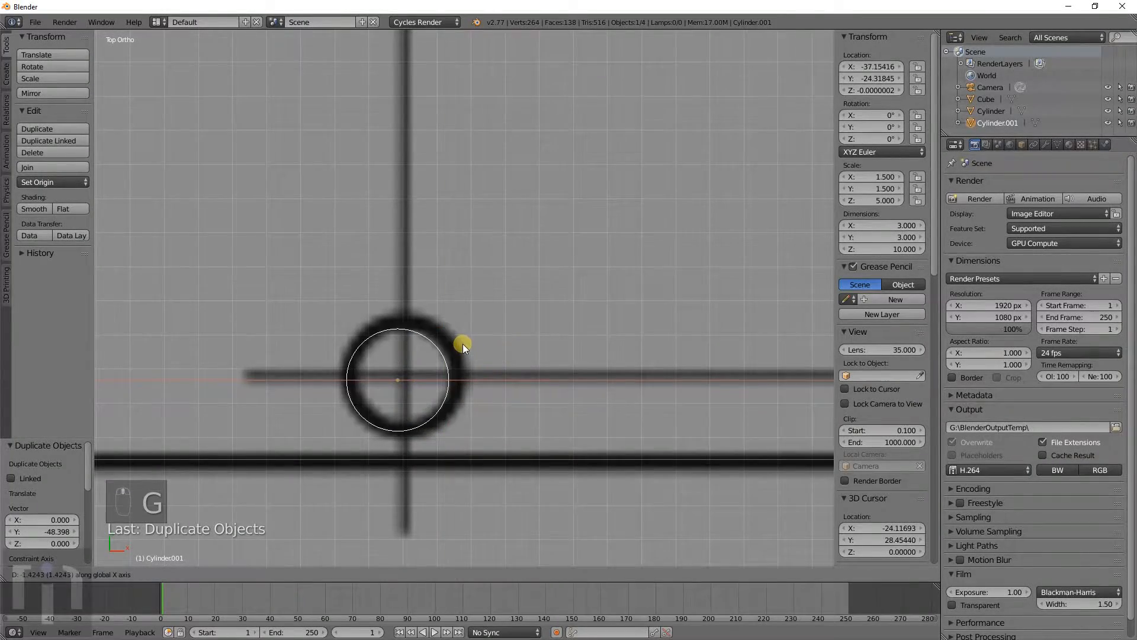
pyautogui.click(470, 342)
pyautogui.press('g')
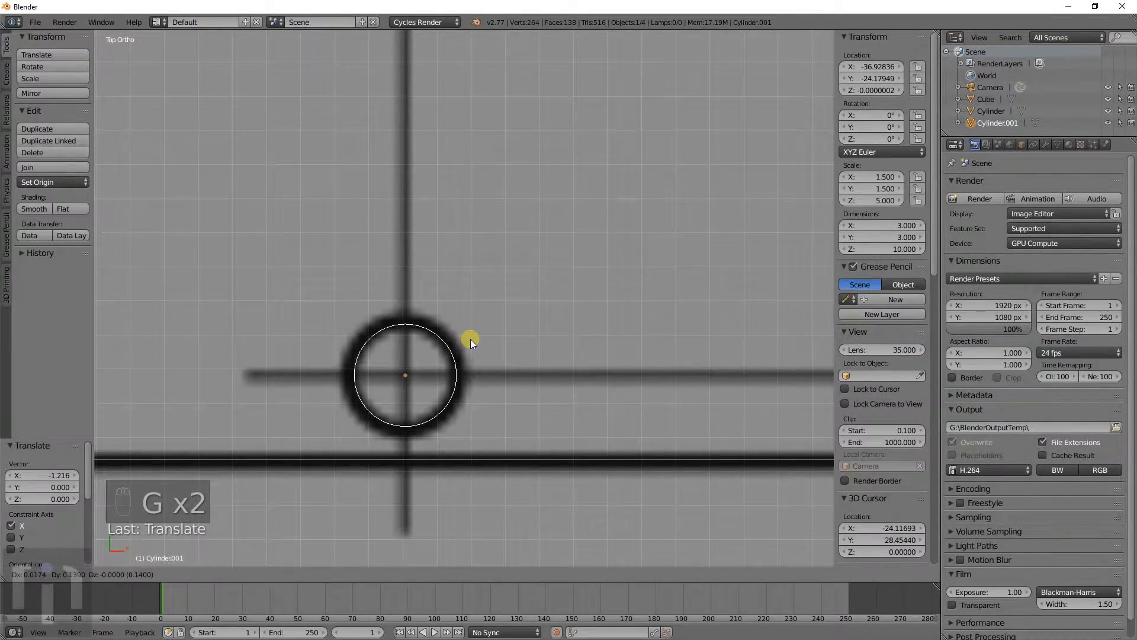
pyautogui.click(470, 339)
# Step: Duplicate both left-hand cylinders and move the copies about 74.86 along X towards the MEGA's right-hand mounting holes
pyautogui.scroll(-11, 472, 336)
pyautogui.keyDown('shift'); pyautogui.moveTo(500, 157); pyautogui.dragTo(439, 265, button='middle'); pyautogui.keyUp('shift')
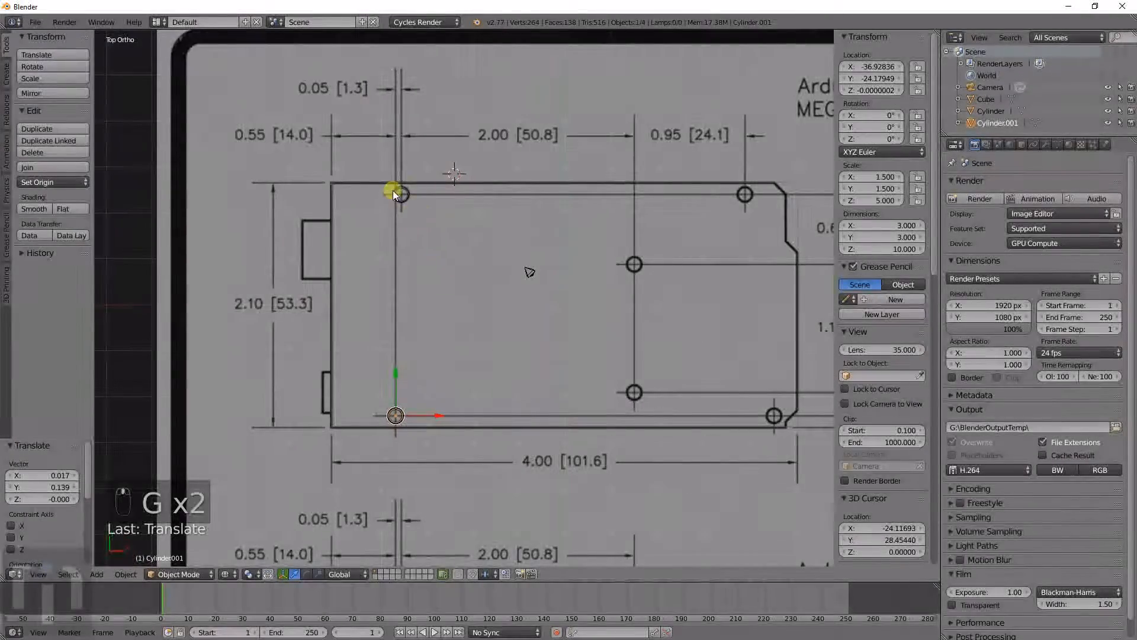
pyautogui.keyDown('shift'); pyautogui.rightClick(400, 195); pyautogui.keyUp('shift')
pyautogui.hotkey('shift', 'd')
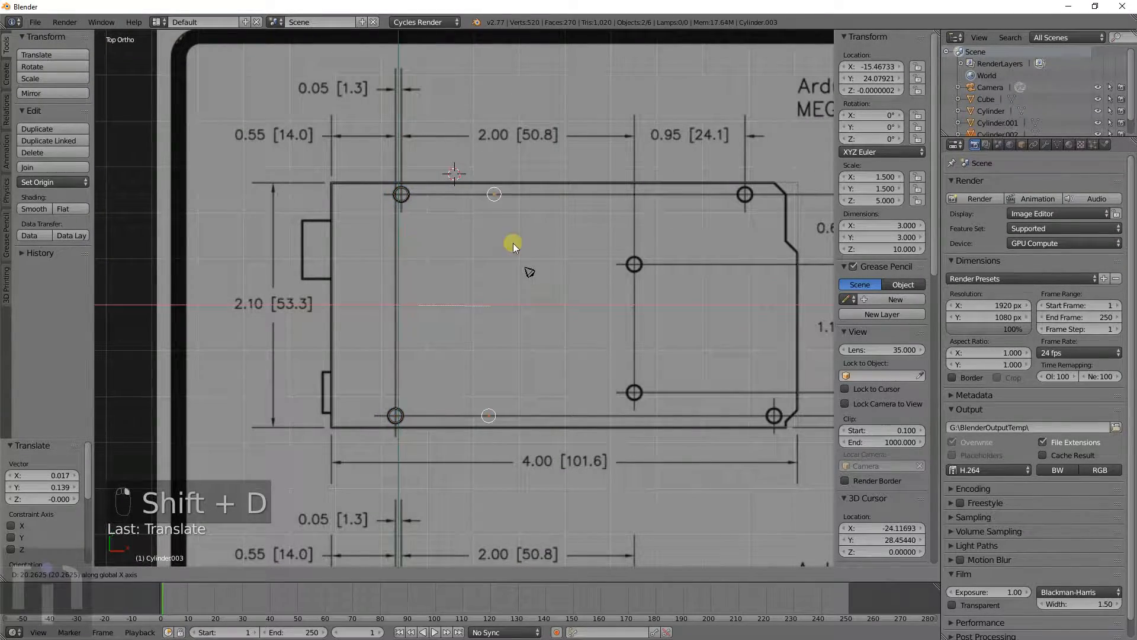
pyautogui.click(750, 265)
# Step: Shift the two copied cylinders together so the upper one centres on the upper-right mounting hole at about X 39.20, Y 24.11
pyautogui.scroll(6, 762, 246)
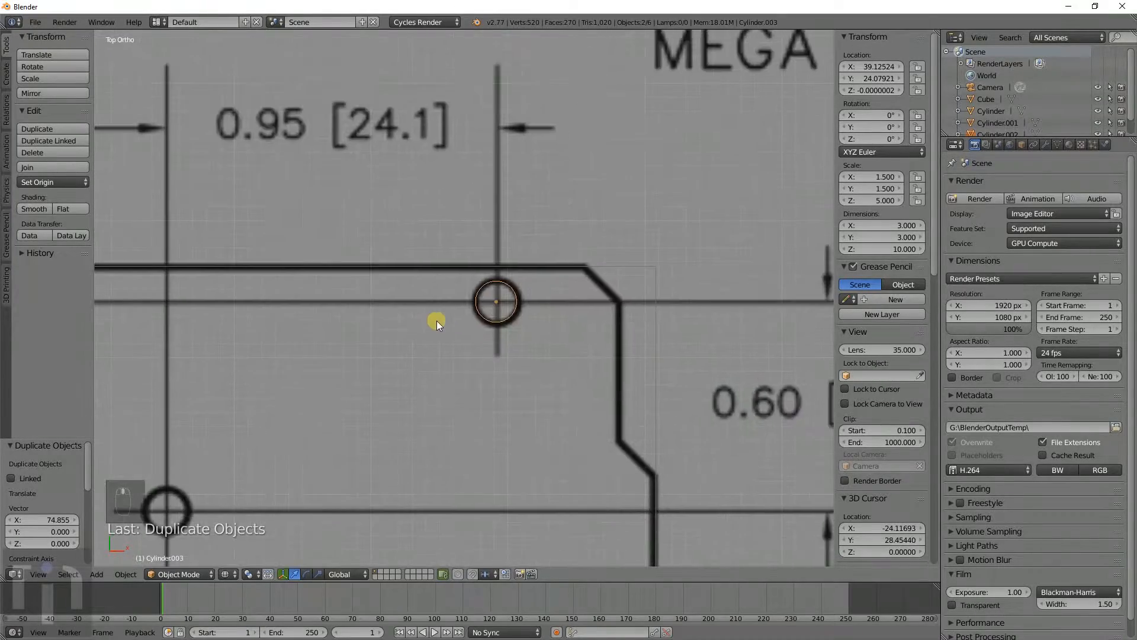
pyautogui.scroll(6, 517, 335)
pyautogui.press('g')
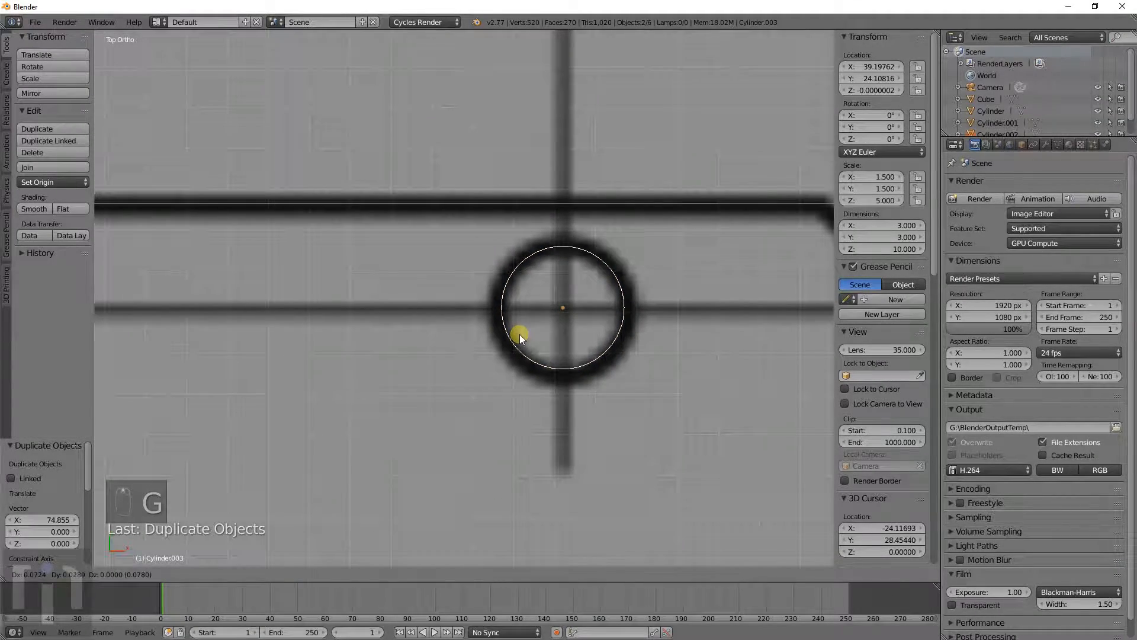
pyautogui.click(520, 334)
# Step: Move only the lower copied cylinder about 7.52 along X onto the MEGA's lower-right mounting hole
pyautogui.scroll(-8, 520, 334)
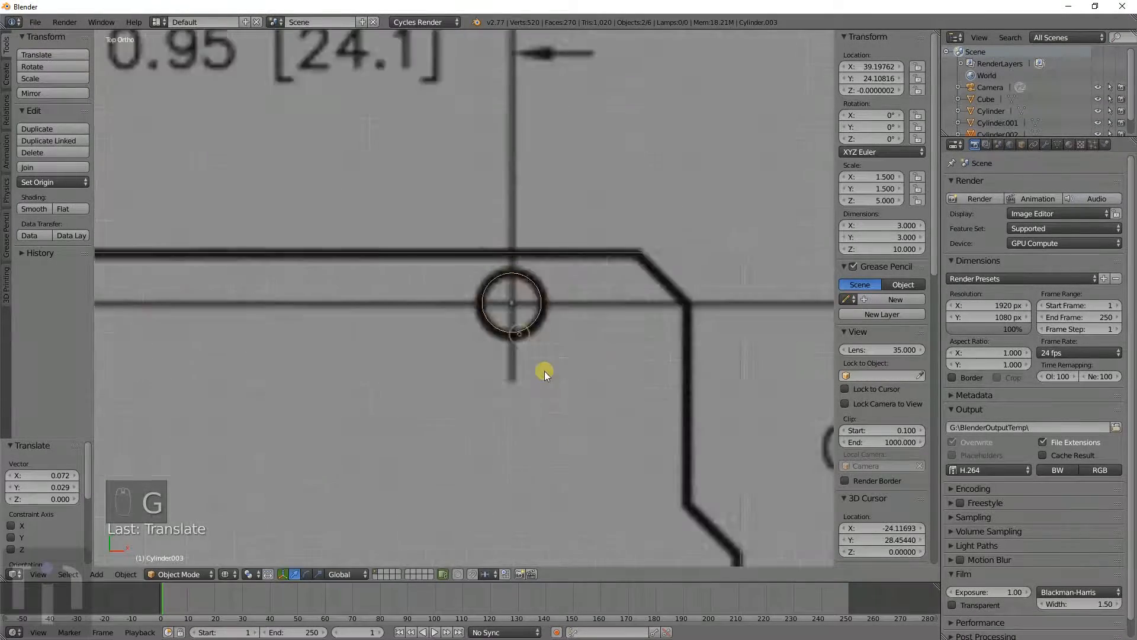
pyautogui.keyDown('shift'); pyautogui.moveTo(534, 394); pyautogui.dragTo(519, 138, button='middle'); pyautogui.keyUp('shift')
pyautogui.scroll(4, 497, 333)
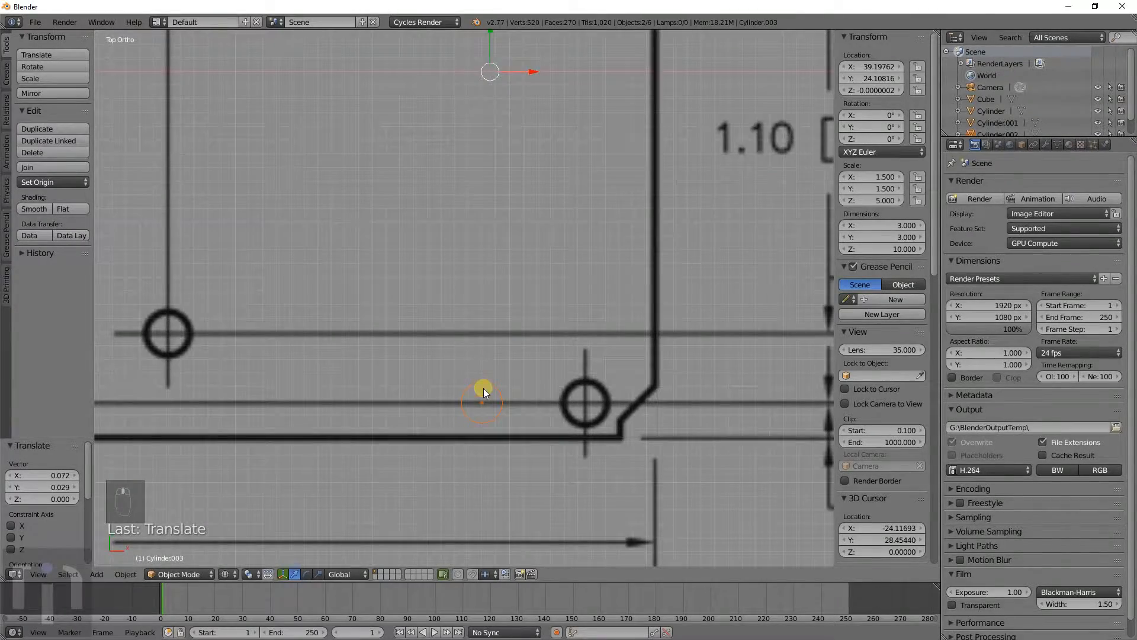
pyautogui.rightClick(485, 389)
pyautogui.press('g')
pyautogui.moveTo(508, 372); pyautogui.dragTo(533, 368, button='middle')
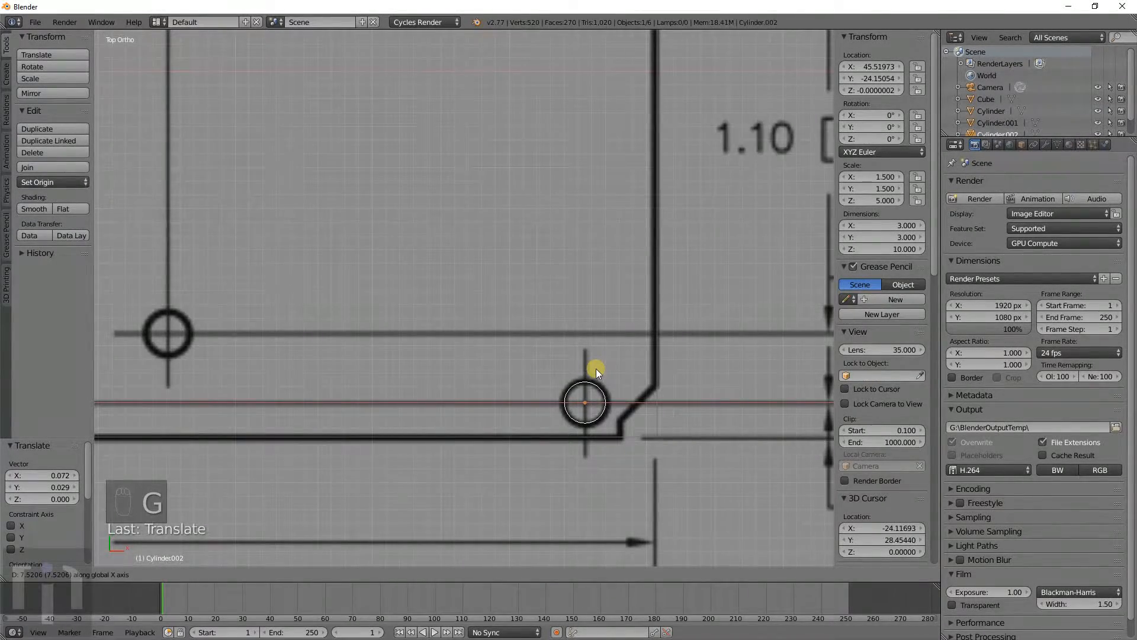
pyautogui.click(596, 368)
pyautogui.scroll(4, 607, 424)
pyautogui.scroll(3, 479, 289)
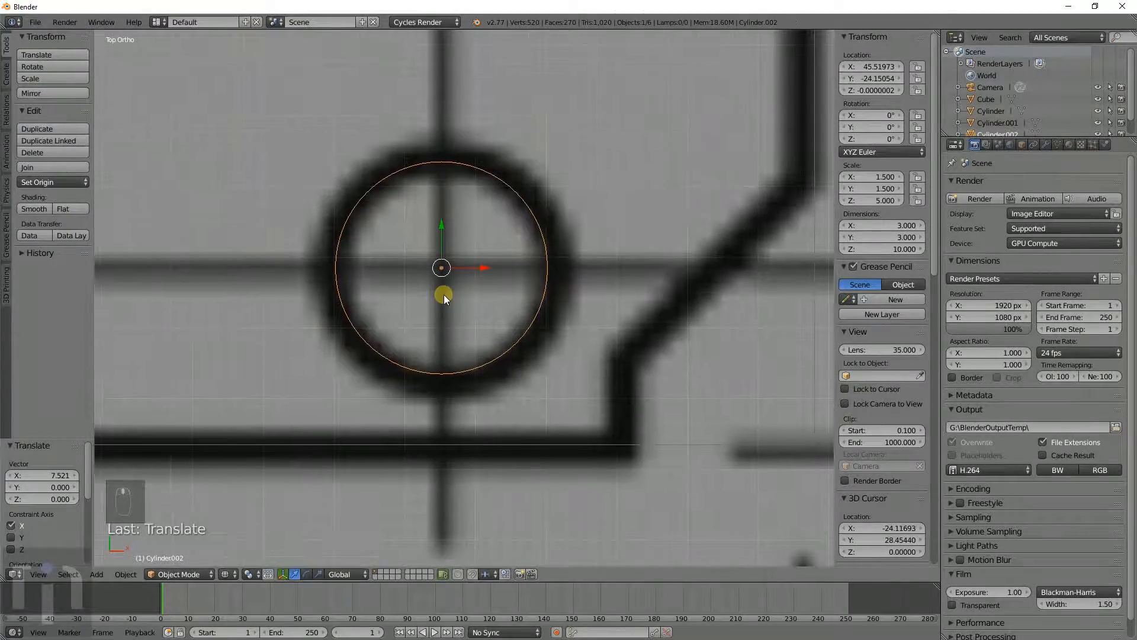
# Step: Duplicate the lower-right cylinder onto the lower inner mounting hole, centring the copy at about X 15.05, Y -19.07
pyautogui.scroll(-12, 448, 294)
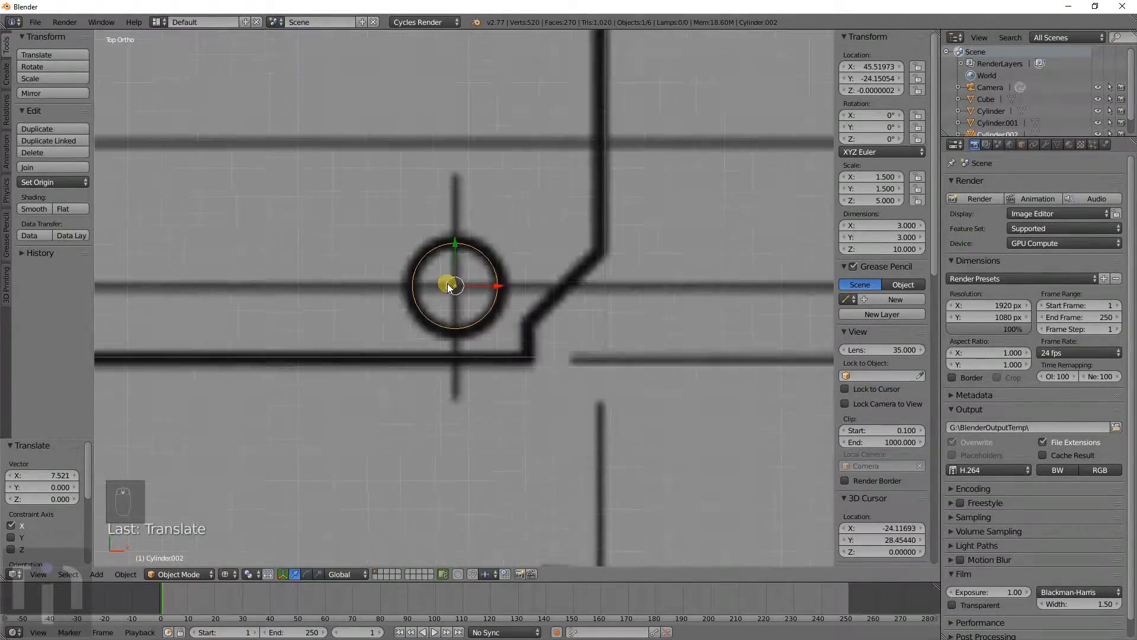
pyautogui.keyDown('shift'); pyautogui.moveTo(386, 226); pyautogui.dragTo(476, 291, button='middle'); pyautogui.keyUp('shift')
pyautogui.hotkey('shift', 'd')
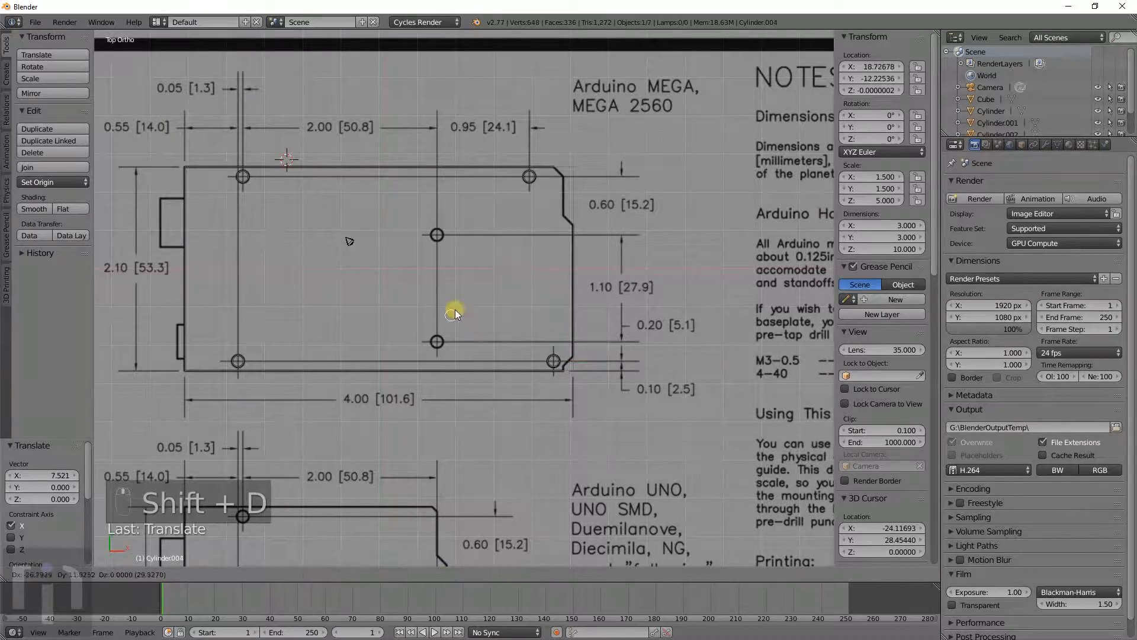
pyautogui.click(441, 344)
pyautogui.scroll(15, 441, 345)
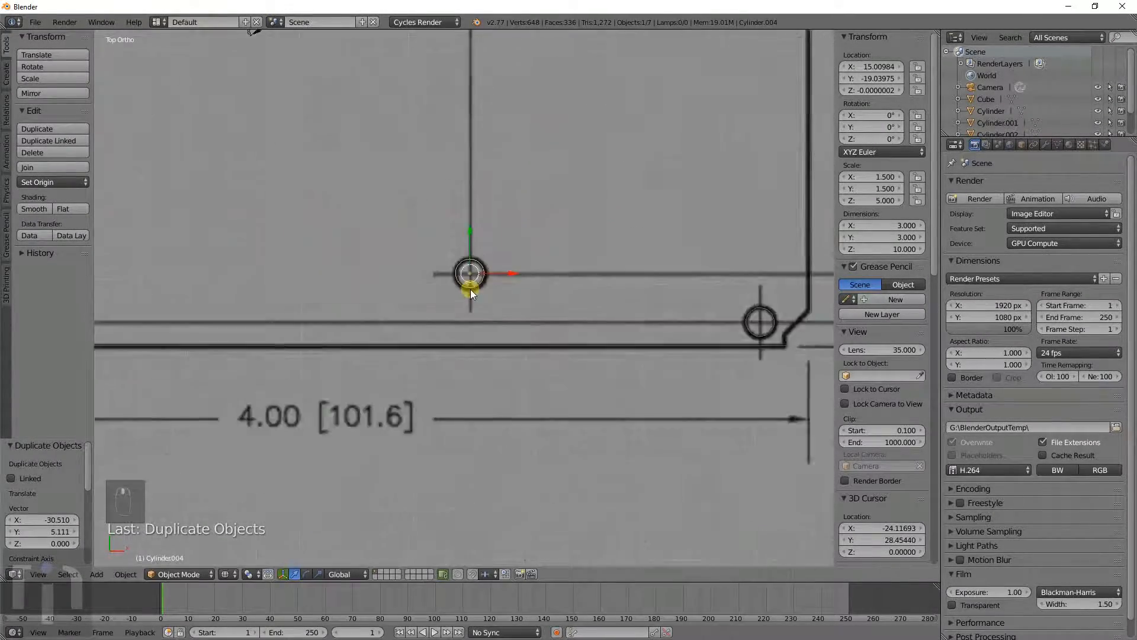
pyautogui.press('g')
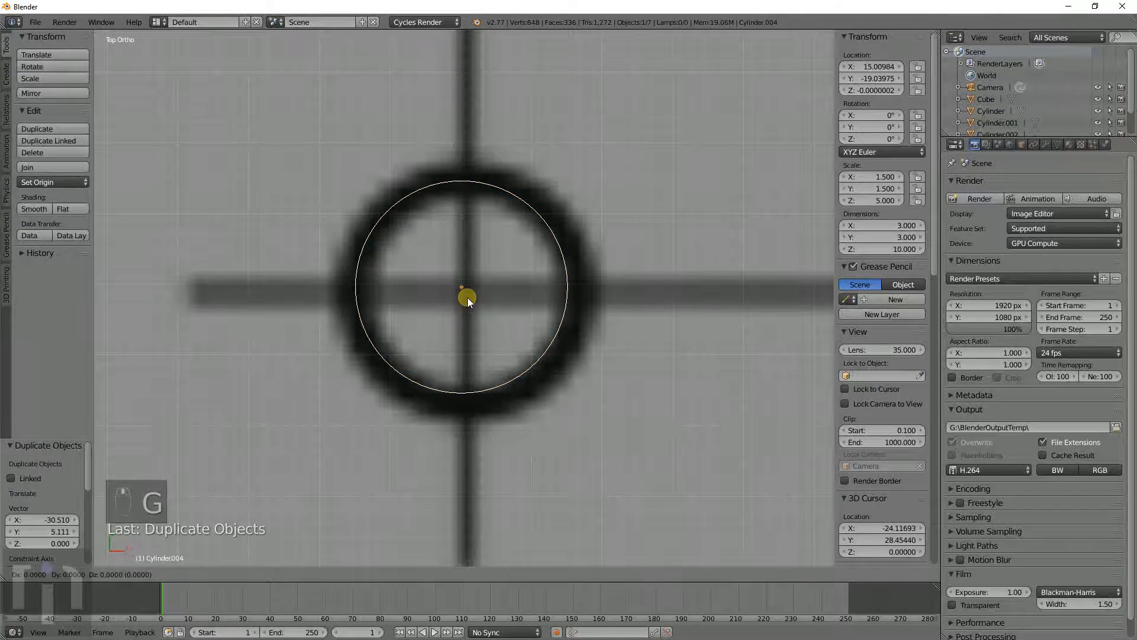
pyautogui.click(471, 300)
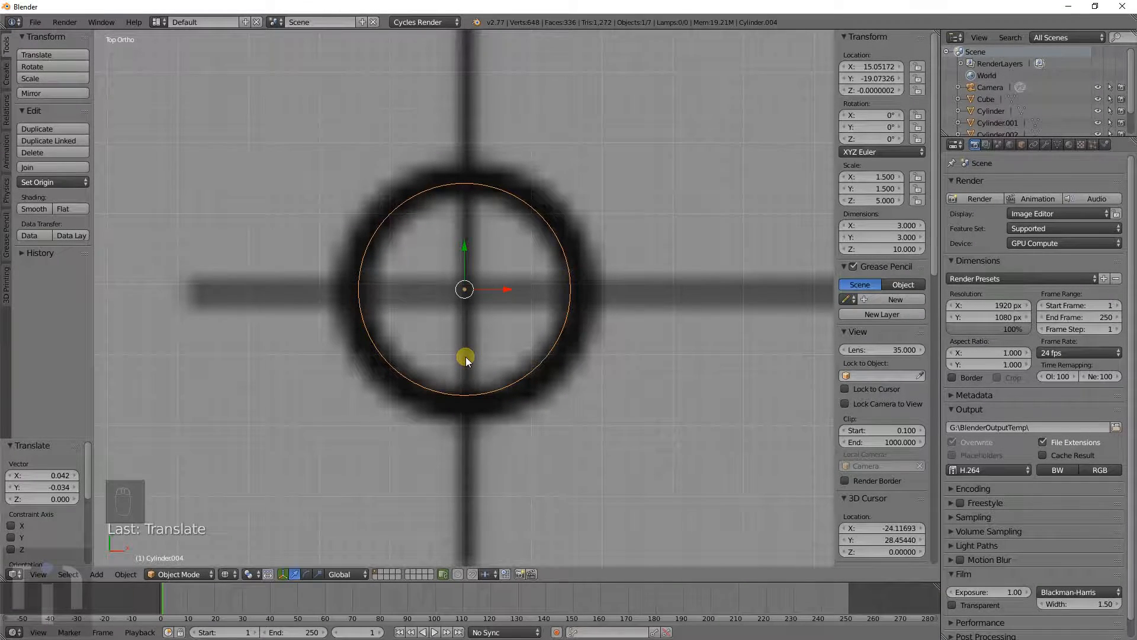
# Step: Duplicate the lower inner cylinder and move the copy about 27.9 along Y to the upper inner mounting hole
pyautogui.scroll(-5, 466, 352)
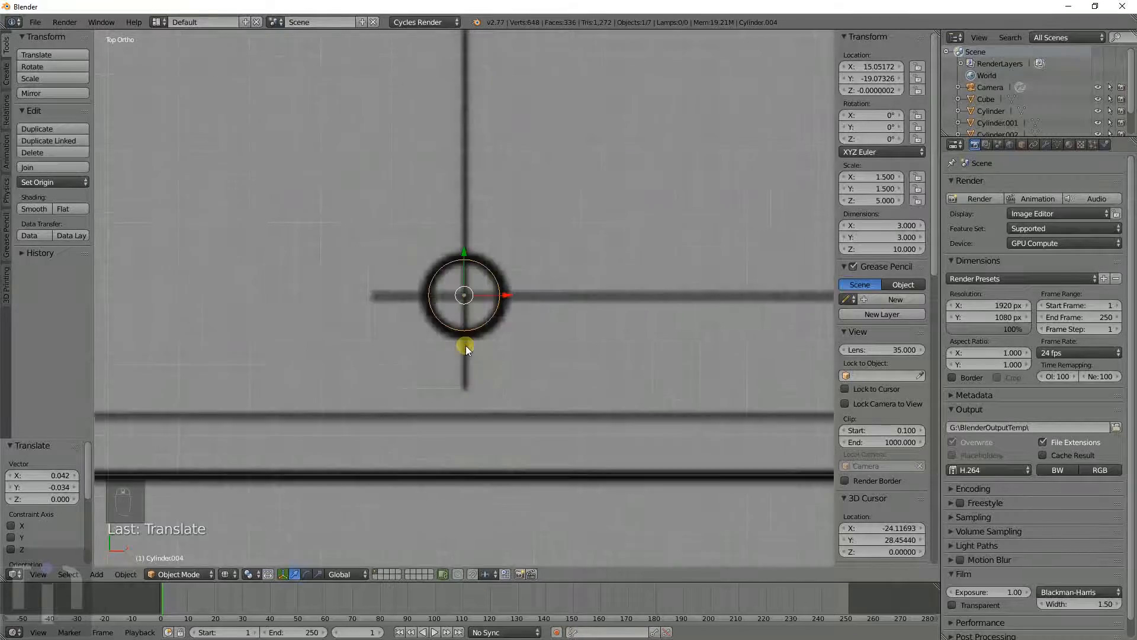
pyautogui.keyDown('shift'); pyautogui.moveTo(512, 269); pyautogui.dragTo(501, 374, button='middle'); pyautogui.keyUp('shift')
pyautogui.scroll(-4, 501, 374)
pyautogui.keyDown('shift'); pyautogui.moveTo(515, 312); pyautogui.dragTo(503, 419, button='middle'); pyautogui.keyUp('shift')
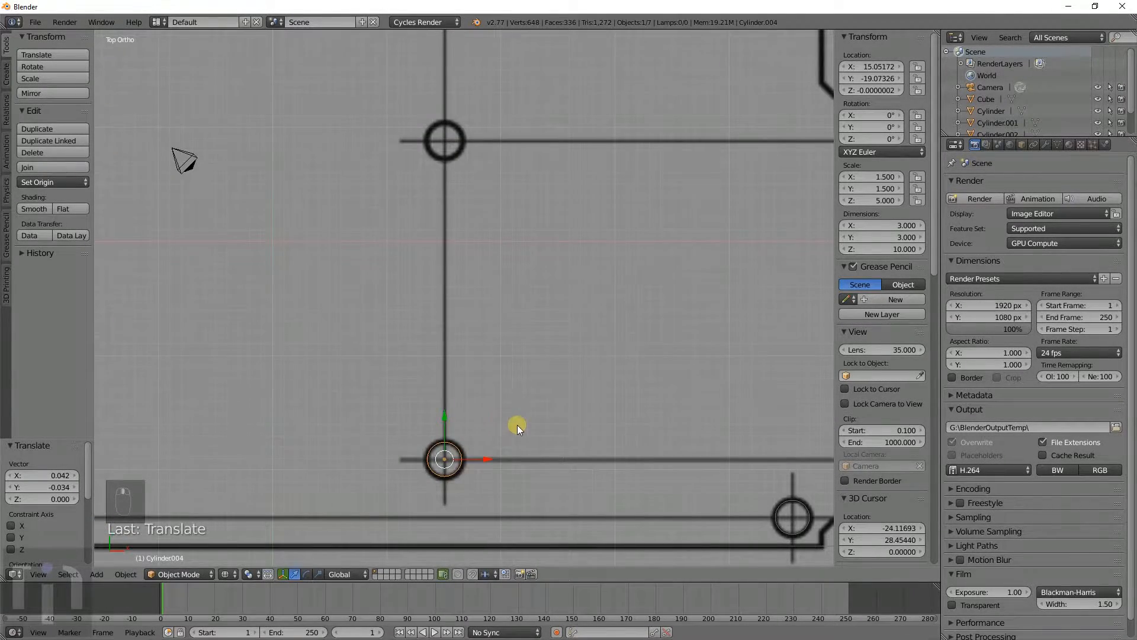
pyautogui.hotkey('shift', 'd')
pyautogui.press('y')
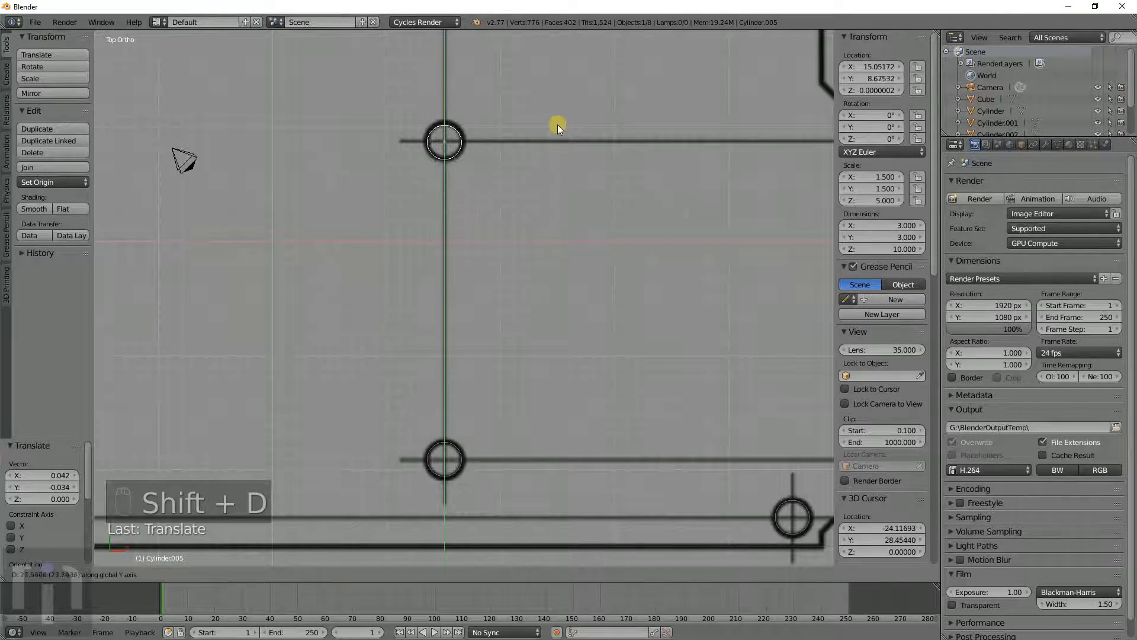
pyautogui.click(557, 124)
# Step: Centre the copied cylinder on the upper inner mounting hole at about X 15.07, Y 8.82
pyautogui.keyDown('shift'); pyautogui.moveTo(497, 158); pyautogui.dragTo(536, 329, button='middle'); pyautogui.keyUp('shift')
pyautogui.scroll(6, 536, 330)
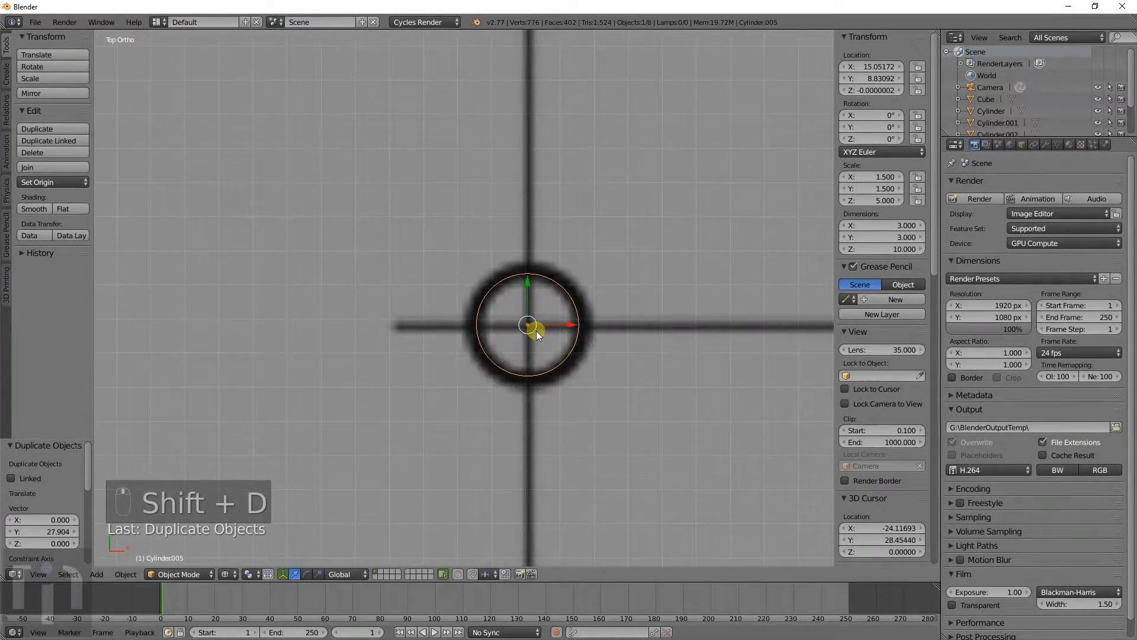
pyautogui.scroll(4, 536, 330)
pyautogui.keyDown('shift'); pyautogui.moveTo(587, 399); pyautogui.dragTo(481, 352, button='middle'); pyautogui.keyUp('shift')
pyautogui.scroll(3, 481, 351)
pyautogui.press('g')
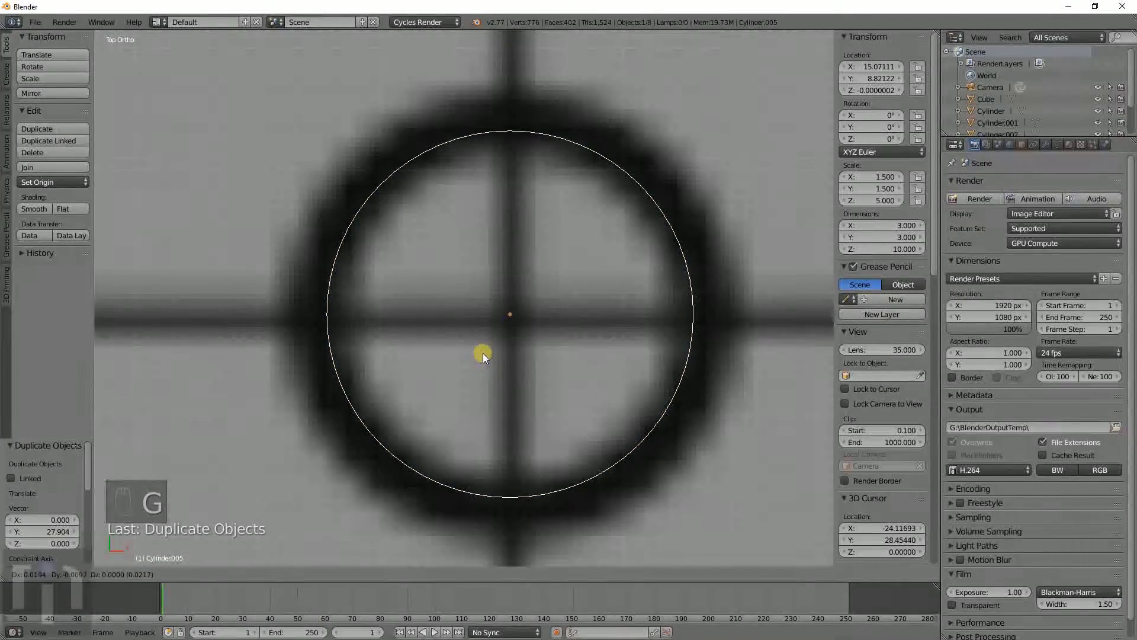
pyautogui.click(482, 353)
# Step: Select all six mounting-hole cylinders, ending with the upper-left one, and join them into a single object
pyautogui.scroll(-6, 535, 380)
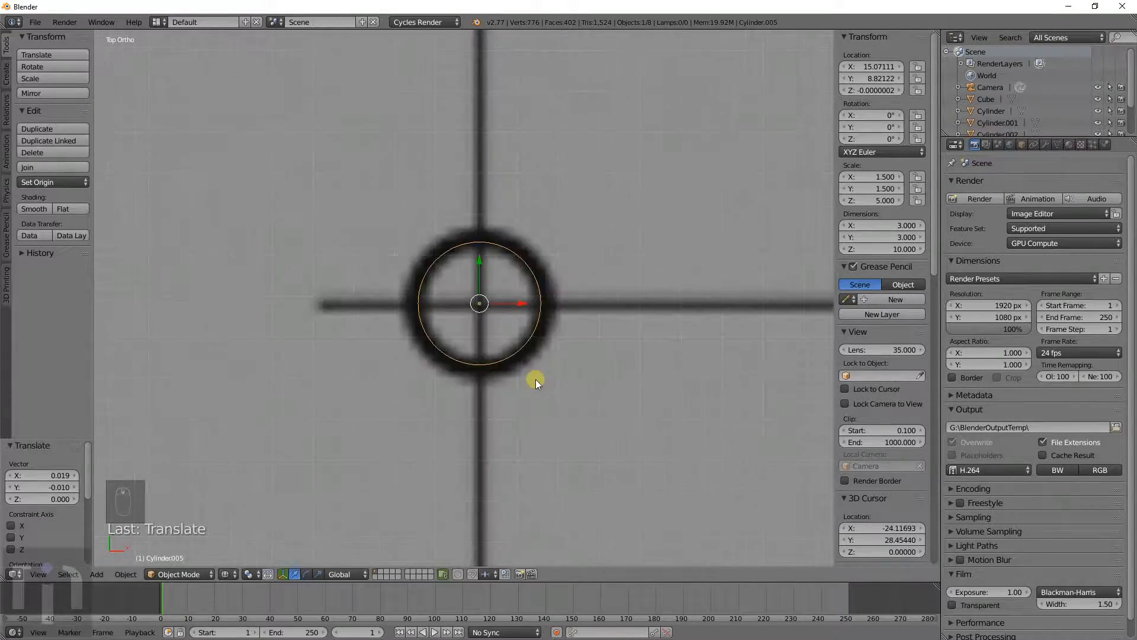
pyautogui.scroll(-8, 535, 379)
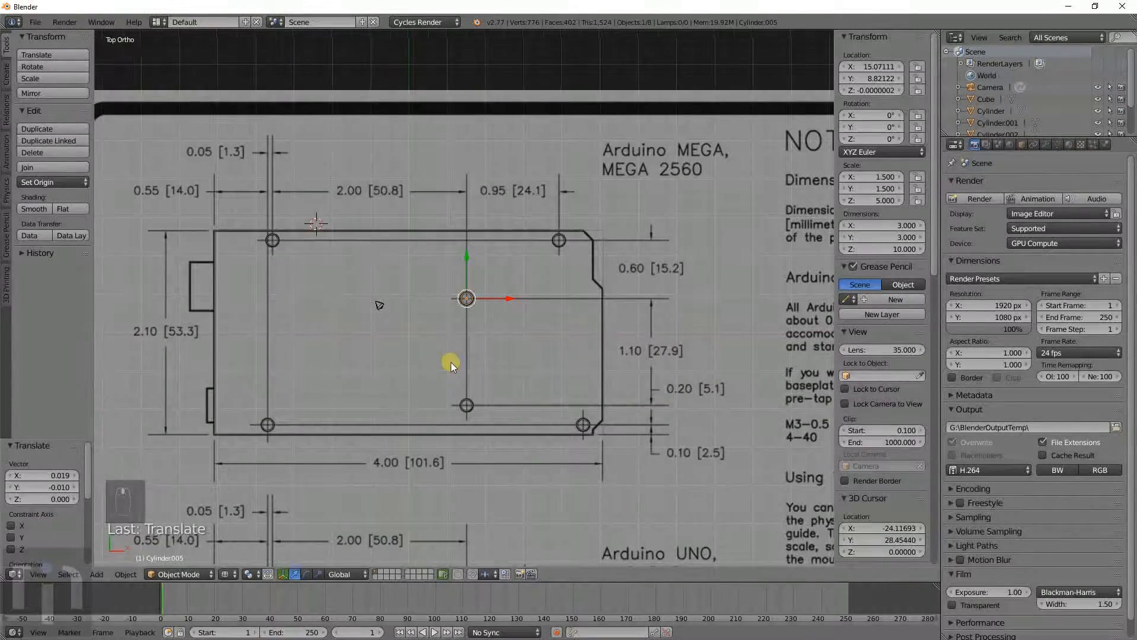
pyautogui.keyDown('shift'); pyautogui.moveTo(451, 362); pyautogui.dragTo(470, 361, button='middle'); pyautogui.keyUp('shift')
pyautogui.keyDown('shift'); pyautogui.rightClick(578, 238); pyautogui.keyUp('shift')
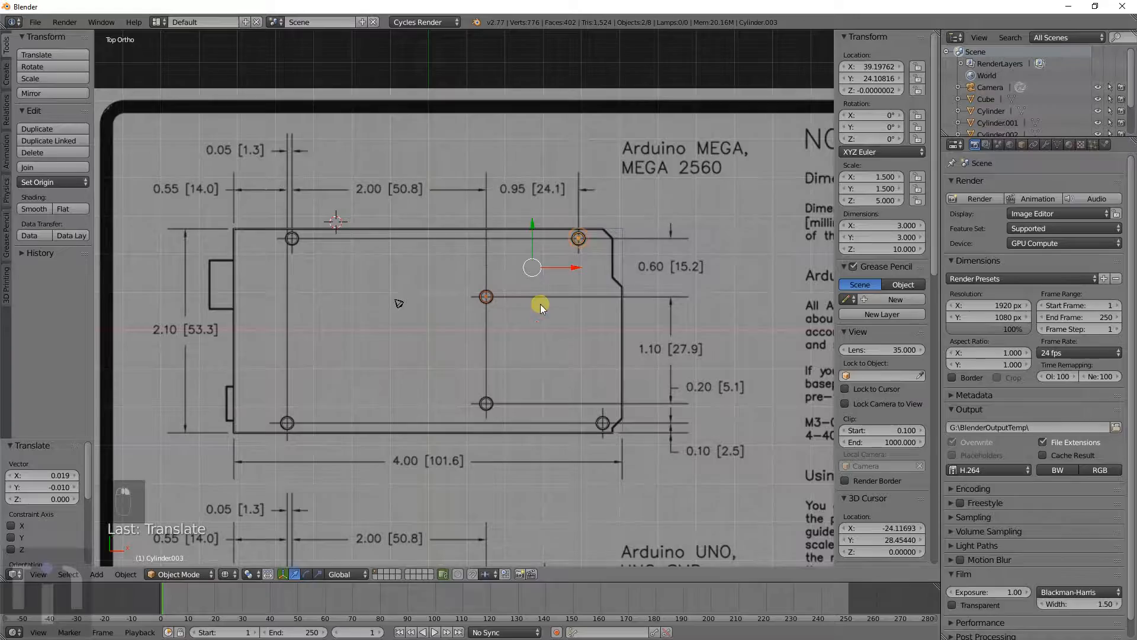
pyautogui.keyDown('shift'); pyautogui.rightClick(491, 400); pyautogui.keyUp('shift')
pyautogui.keyDown('shift'); pyautogui.rightClick(599, 418); pyautogui.keyUp('shift')
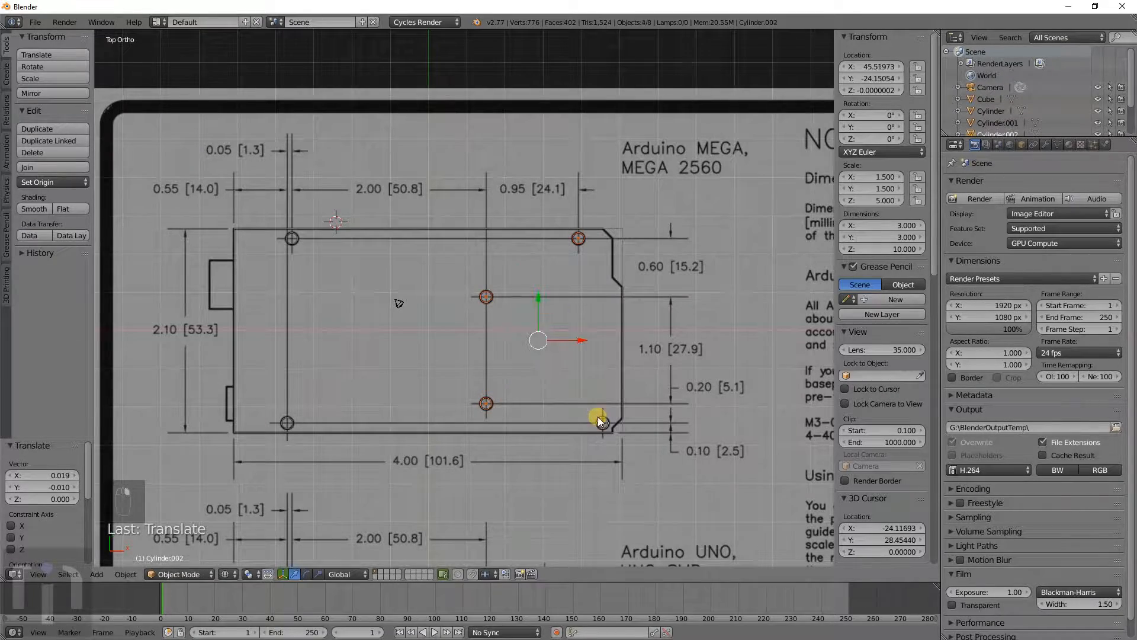
pyautogui.keyDown('shift'); pyautogui.rightClick(291, 421); pyautogui.keyUp('shift')
pyautogui.keyDown('shift'); pyautogui.rightClick(293, 243); pyautogui.keyUp('shift')
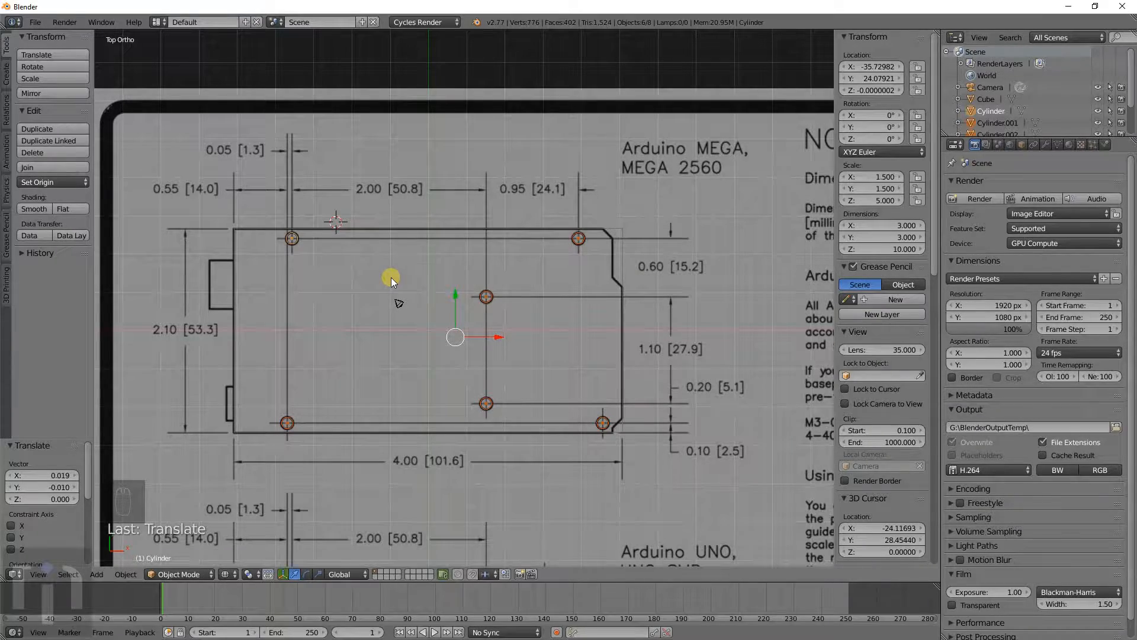
pyautogui.hotkey('ctrl', 'j')
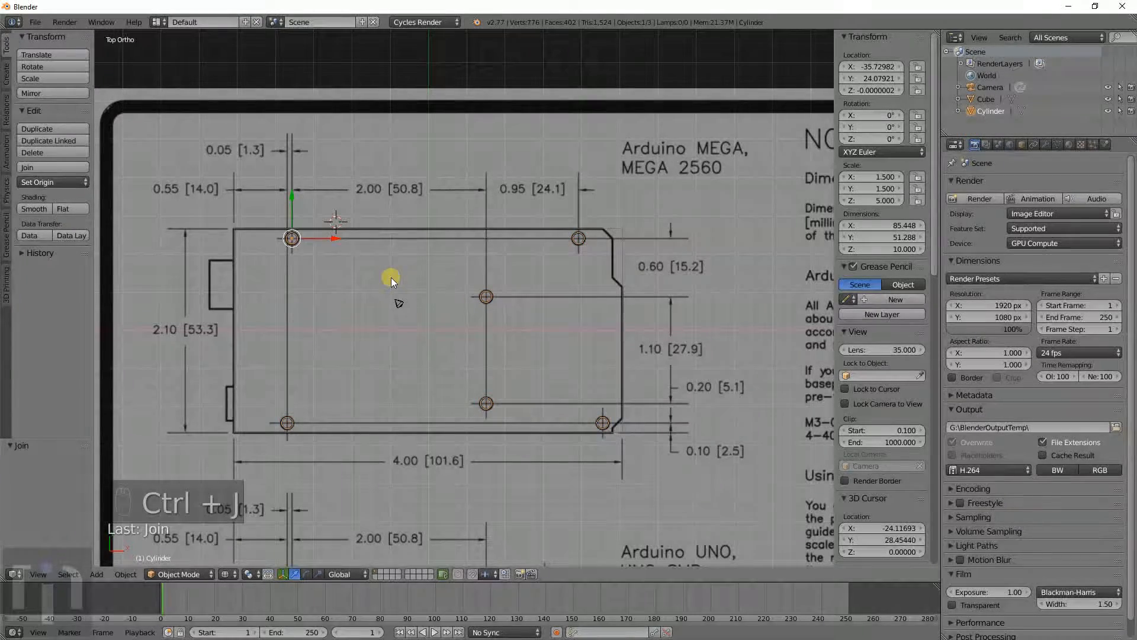
# Step: Examine how the joined cylinders pass through the board in solid shading from the front and top, ending in wireframe top view
pyautogui.press('KP_1')
pyautogui.press('z')
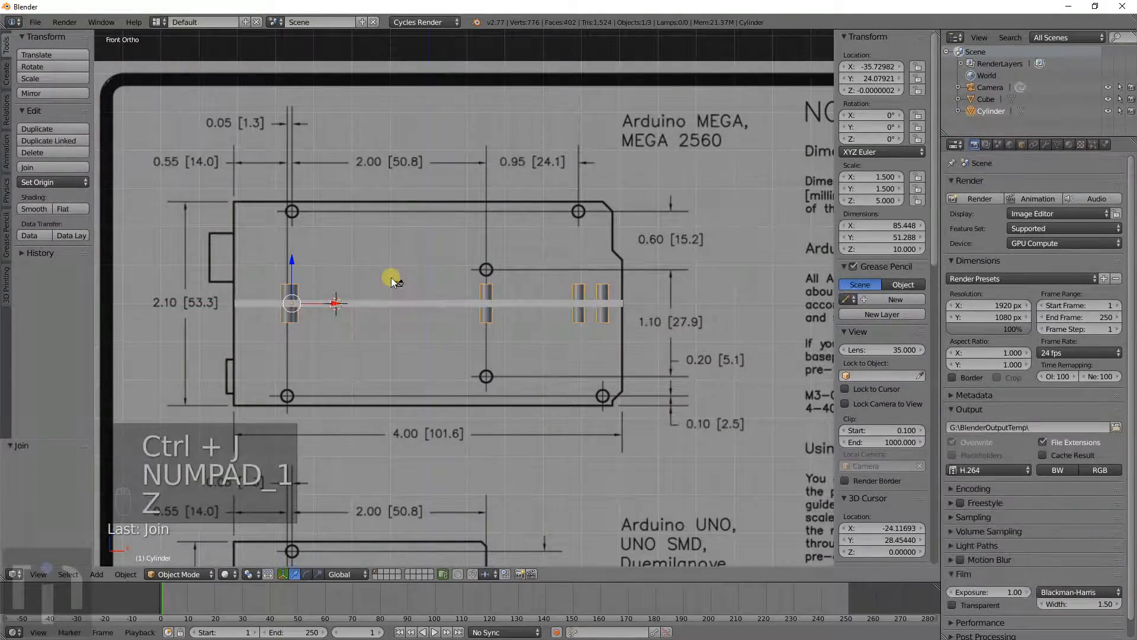
pyautogui.scroll(-3, 428, 297)
pyautogui.scroll(6, 431, 337)
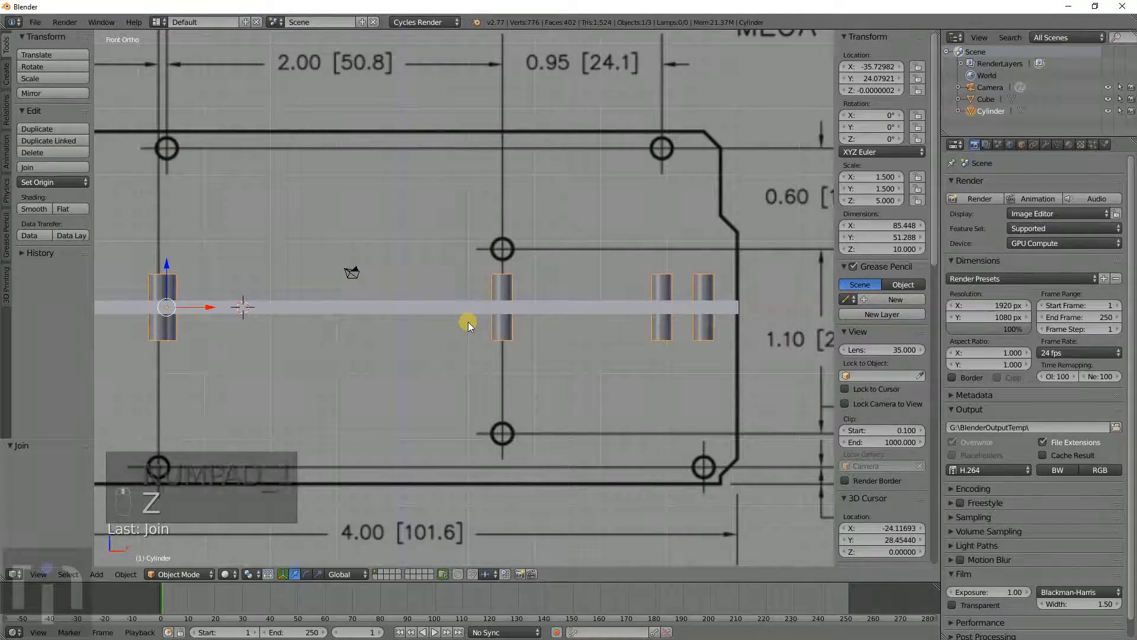
pyautogui.press('KP_7')
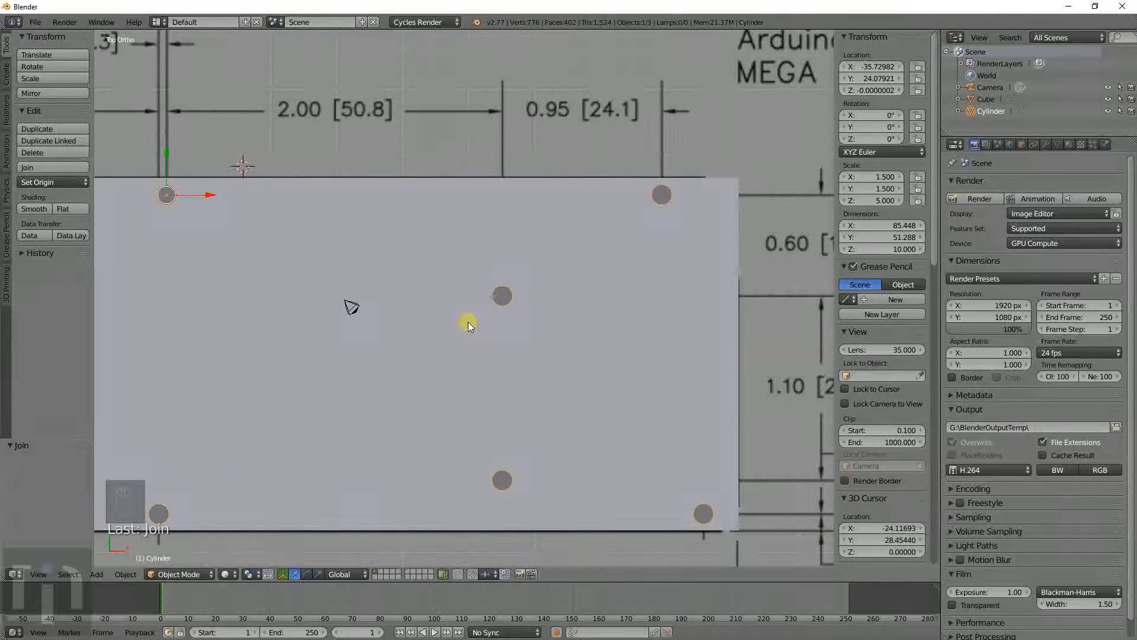
pyautogui.scroll(-4, 468, 321)
pyautogui.keyDown('shift'); pyautogui.moveTo(487, 347); pyautogui.dragTo(560, 336, button='middle'); pyautogui.keyUp('shift')
pyautogui.scroll(3, 567, 340)
pyautogui.scroll(-2, 584, 345)
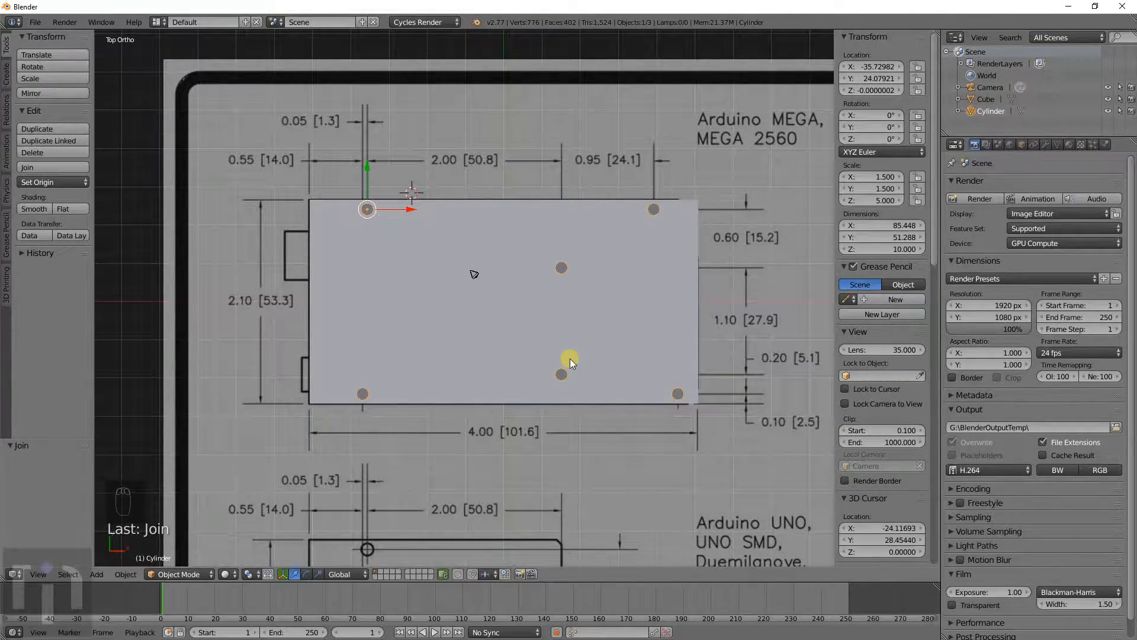
pyautogui.press('z')
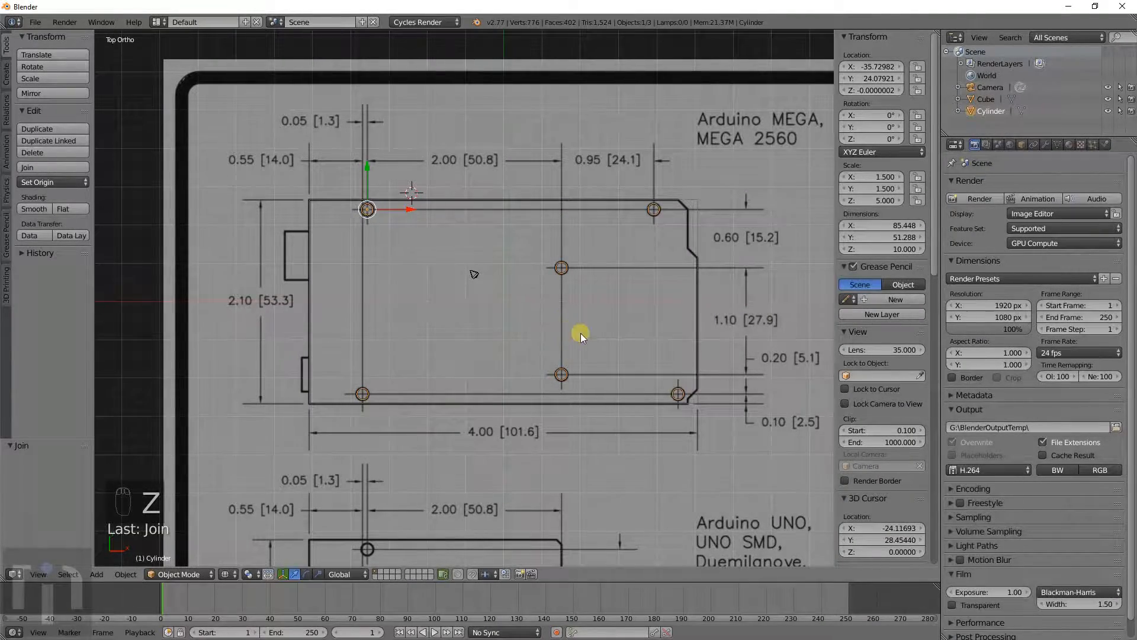
# Step: In Edit Mode, add one loop cut across the board near its right end, slid to about local X 0.896 where the upper-right chamfer starts
pyautogui.rightClick(692, 405)
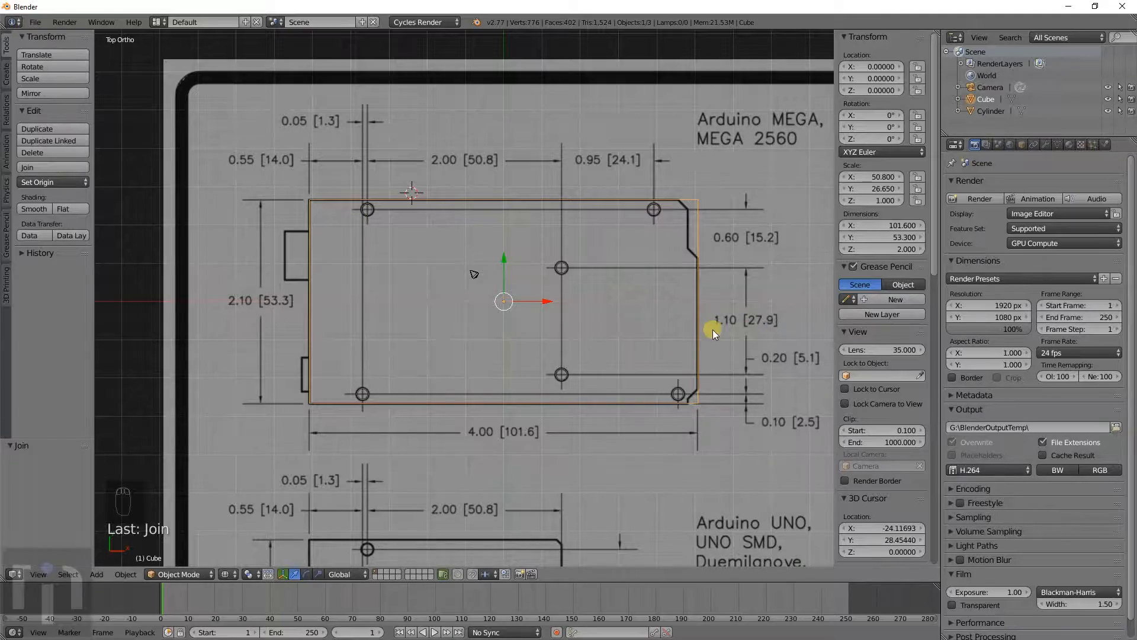
pyautogui.keyDown('shift'); pyautogui.moveTo(731, 363); pyautogui.dragTo(673, 370, button='middle'); pyautogui.keyUp('shift')
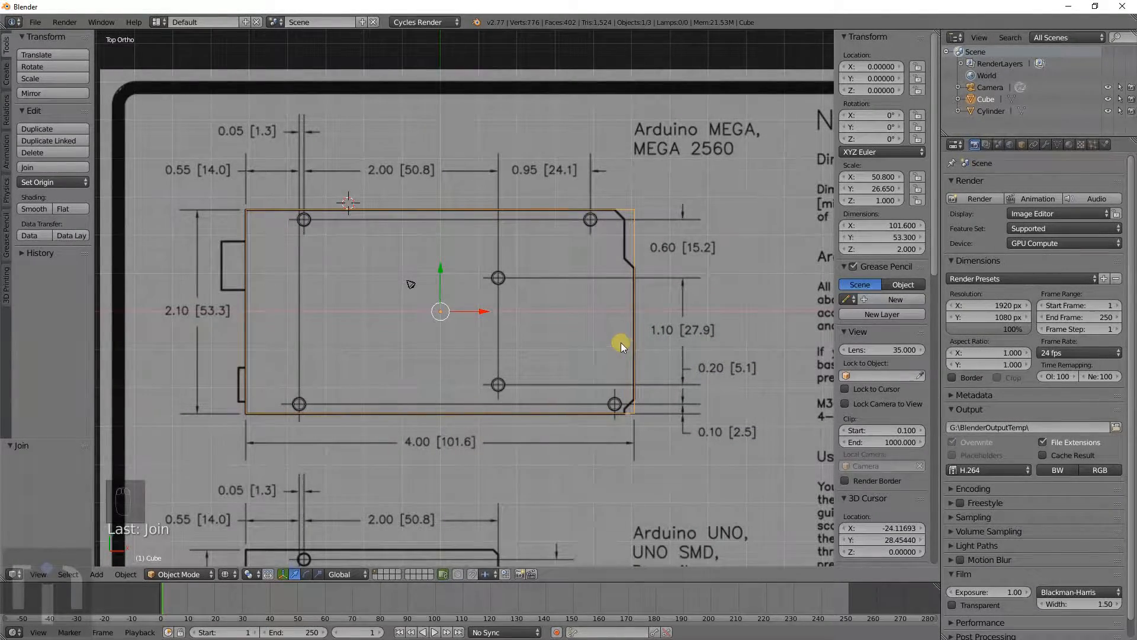
pyautogui.hotkey('ctrl', 'r')
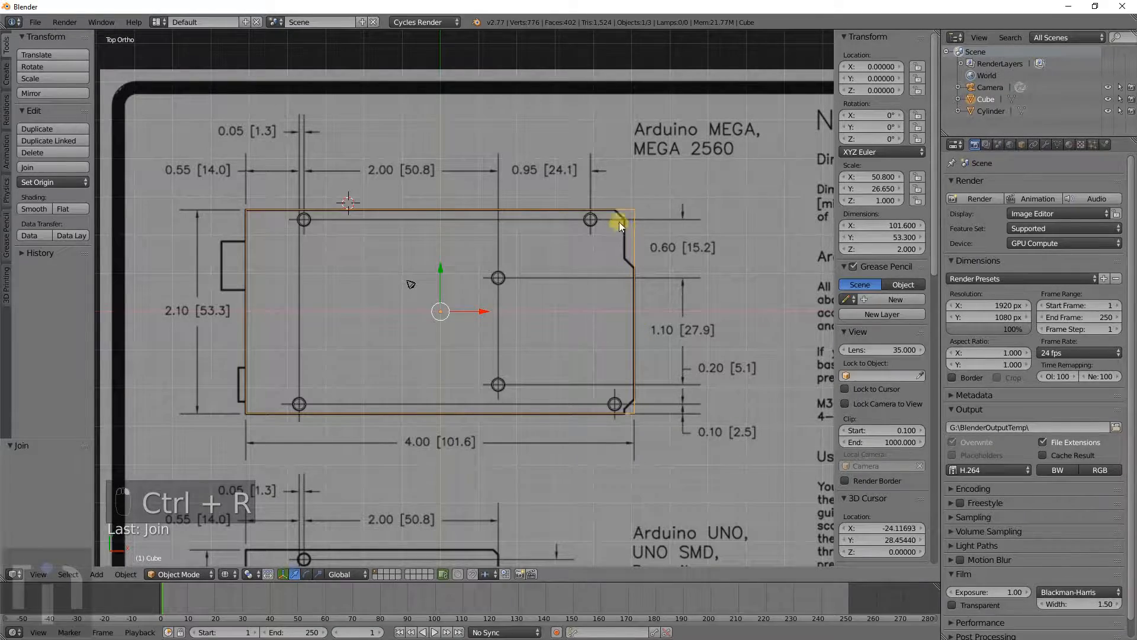
pyautogui.press('Tab')
pyautogui.hotkey('ctrl', 'r')
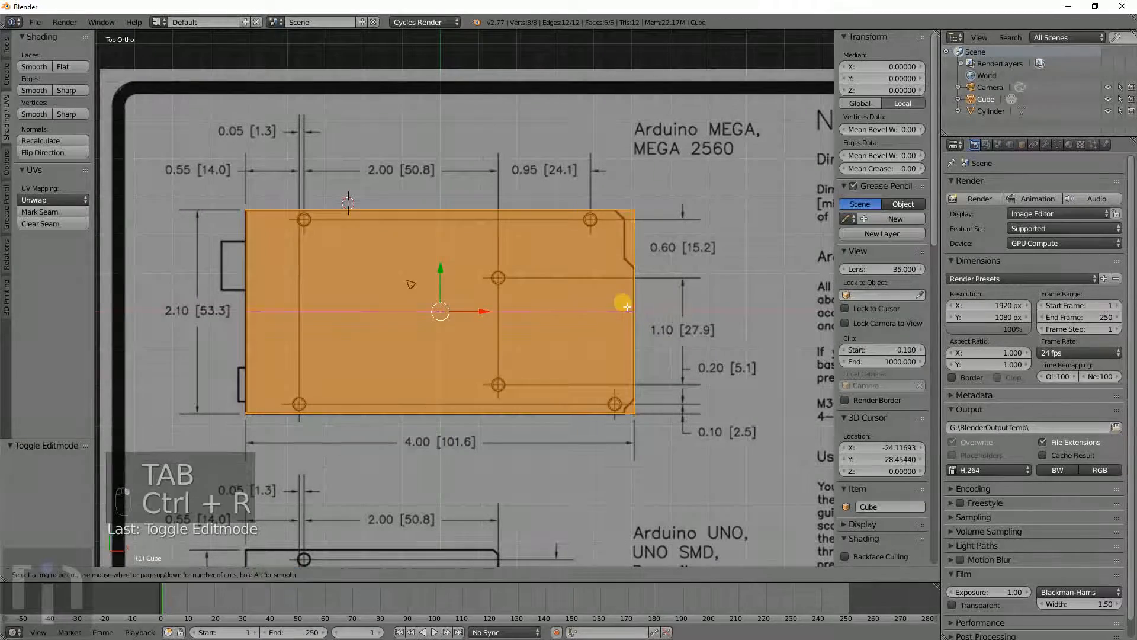
pyautogui.click(480, 240)
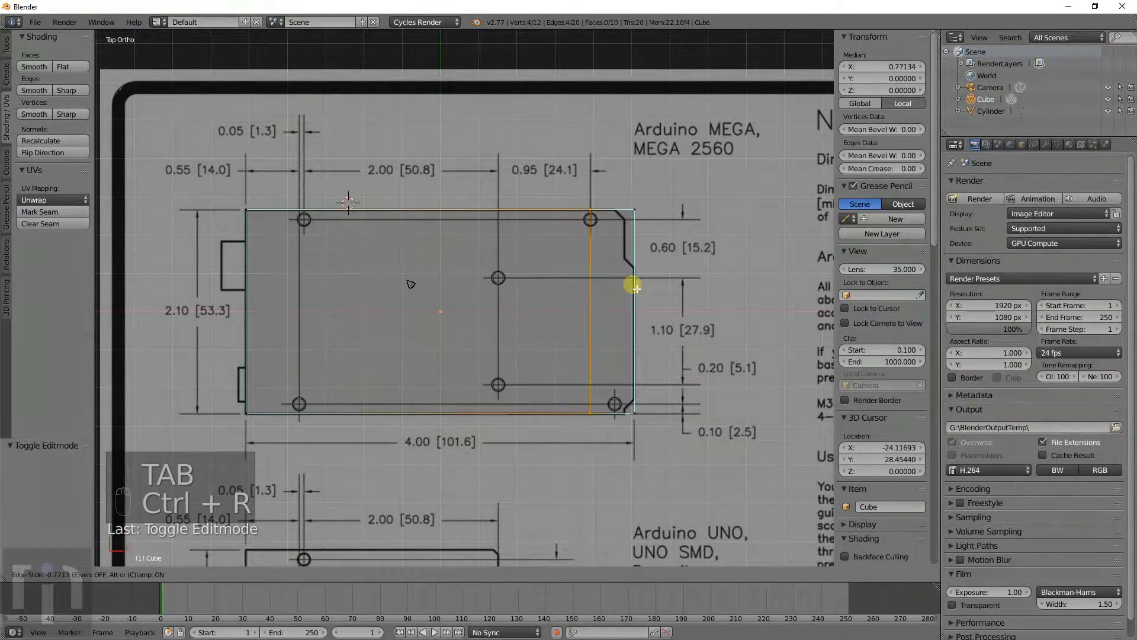
pyautogui.click(617, 298)
pyautogui.scroll(5, 617, 298)
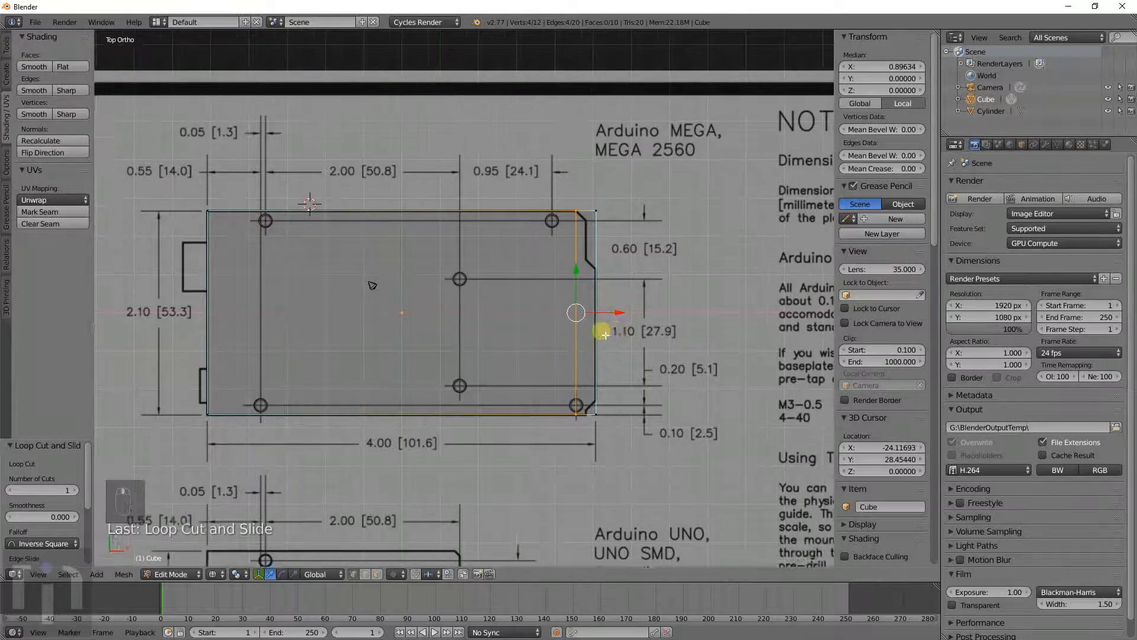
# Step: Add a second loop cut across the board near its right end, aligned to the notch's vertical edge at about local X 0.947
pyautogui.keyDown('shift'); pyautogui.moveTo(565, 301); pyautogui.dragTo(515, 315, button='middle'); pyautogui.keyUp('shift')
pyautogui.hotkey('ctrl', 'r')
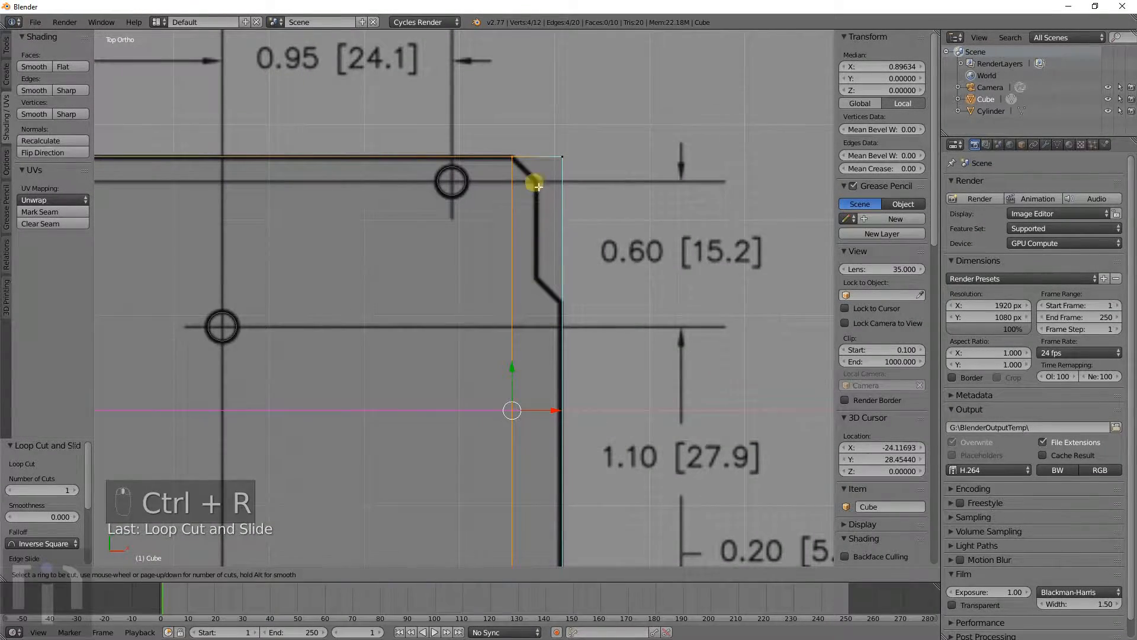
pyautogui.click(536, 176)
pyautogui.click(537, 176)
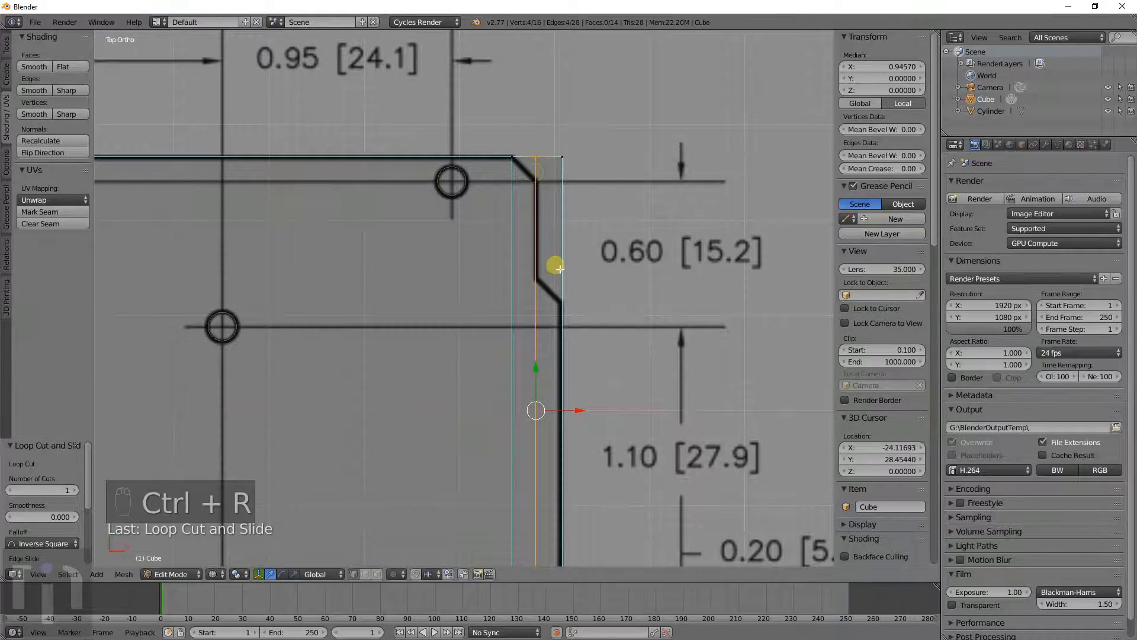
pyautogui.press('g')
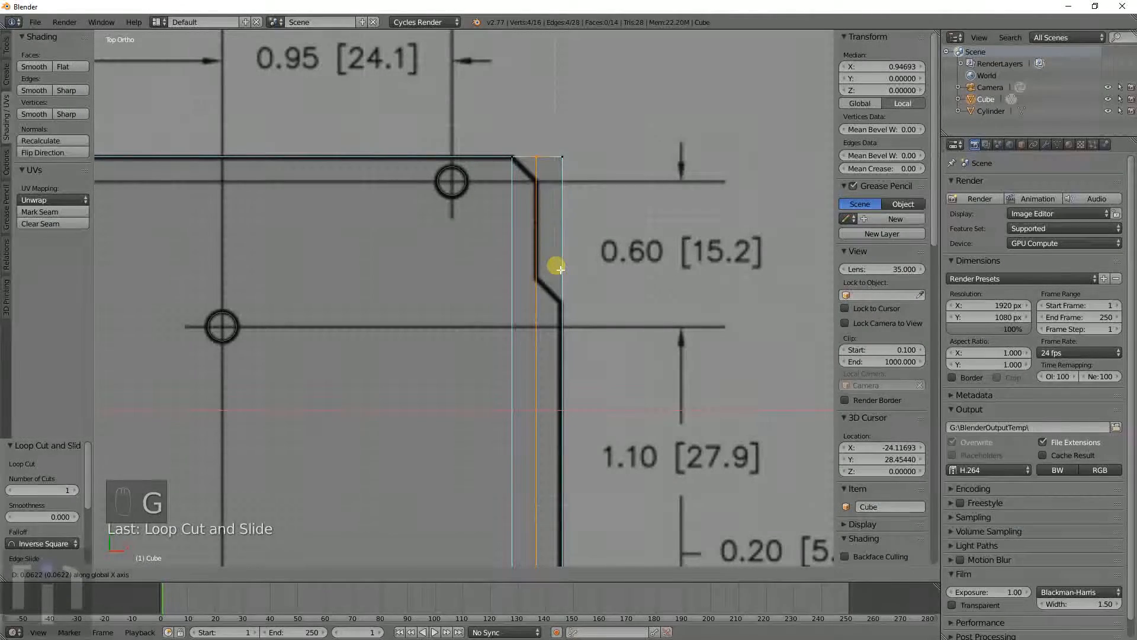
pyautogui.click(561, 268)
# Step: Add a lengthwise loop cut near the board's lower edge, slid to about local Y -0.949 beside the lower-right chamfer
pyautogui.scroll(-3, 569, 330)
pyautogui.keyDown('shift'); pyautogui.moveTo(531, 361); pyautogui.dragTo(574, 282, button='middle'); pyautogui.keyUp('shift')
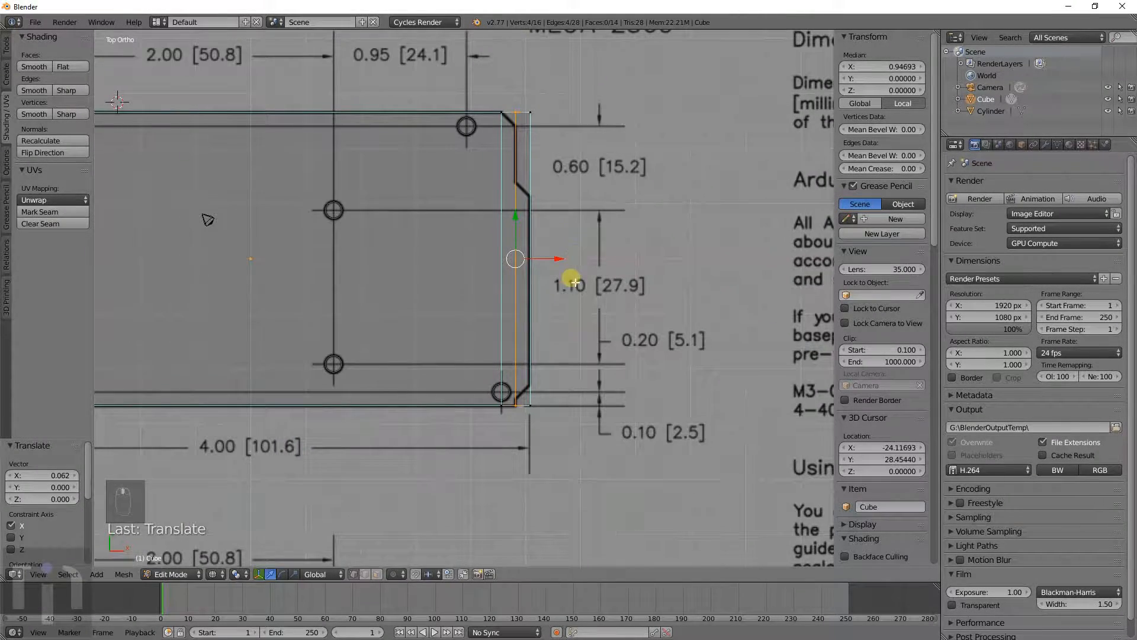
pyautogui.scroll(2, 544, 391)
pyautogui.keyDown('shift'); pyautogui.moveTo(560, 463); pyautogui.dragTo(546, 347, button='middle'); pyautogui.keyUp('shift')
pyautogui.scroll(4, 546, 347)
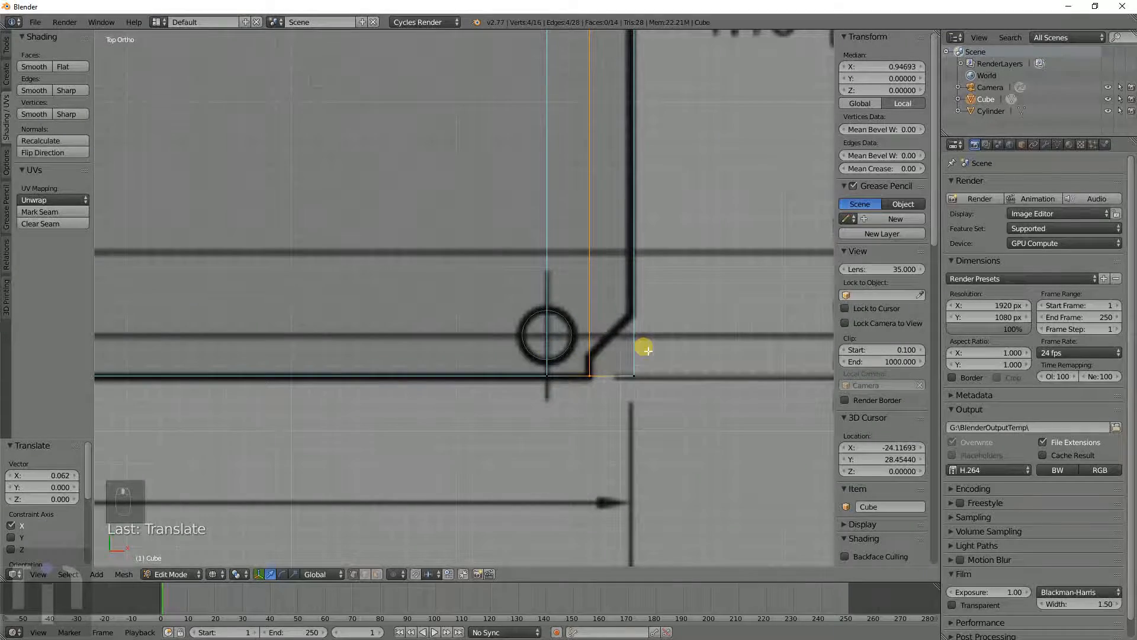
pyautogui.press('a')
pyautogui.press('c')
pyautogui.click(634, 376)
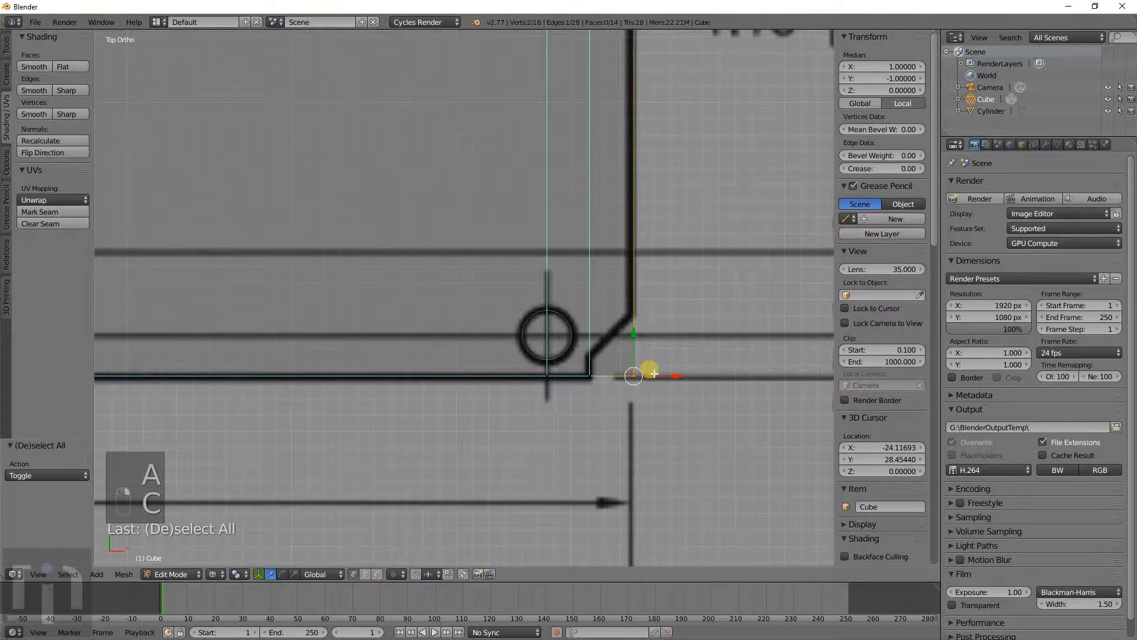
pyautogui.scroll(-3, 650, 353)
pyautogui.hotkey('ctrl', 'r')
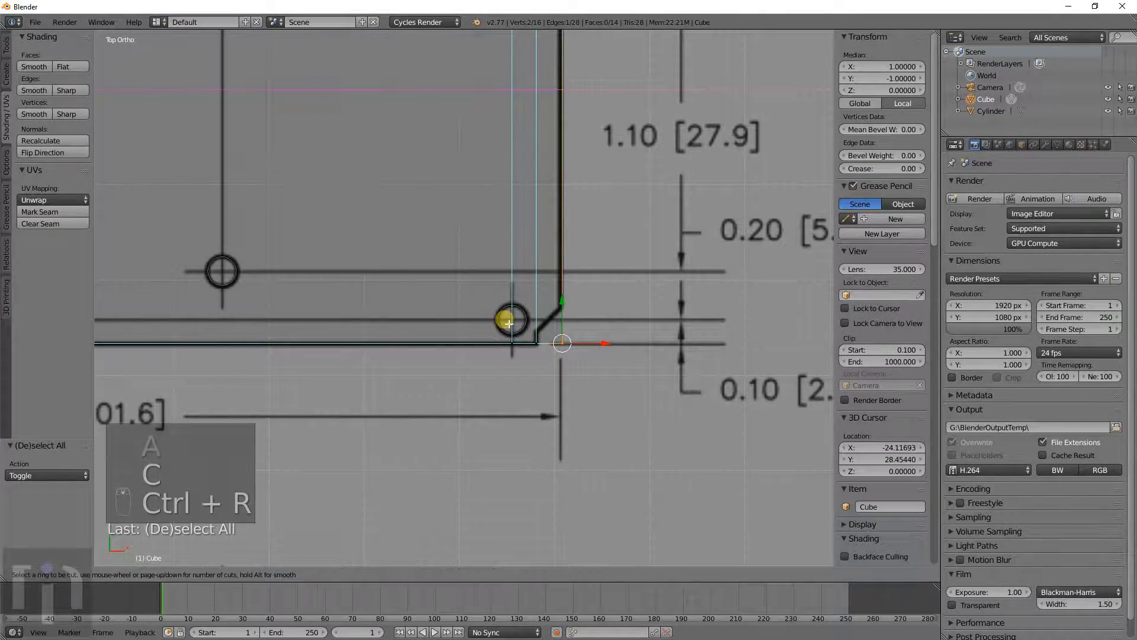
pyautogui.click(499, 320)
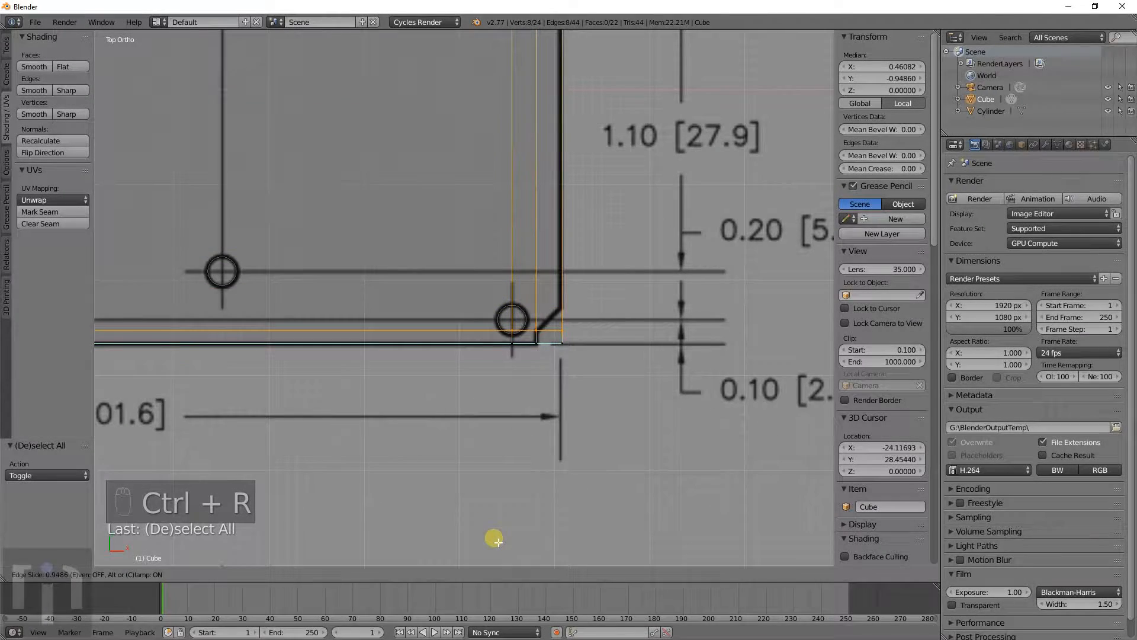
pyautogui.click(498, 544)
# Step: Add a lengthwise loop cut in the board's upper half, slid to about local Y 0.518 where the notch's lower chamfer begins
pyautogui.keyDown('shift'); pyautogui.moveTo(561, 222); pyautogui.dragTo(538, 411, button='middle'); pyautogui.keyUp('shift')
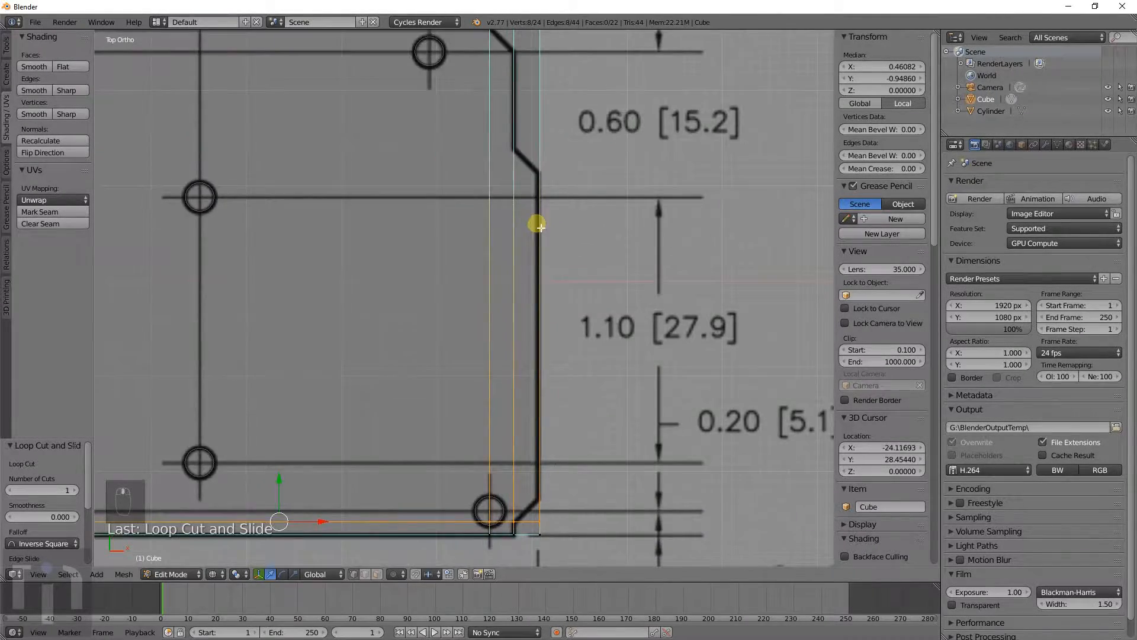
pyautogui.scroll(-2, 539, 227)
pyautogui.keyDown('shift'); pyautogui.moveTo(481, 202); pyautogui.dragTo(486, 290, button='middle'); pyautogui.keyUp('shift')
pyautogui.hotkey('ctrl', 'r')
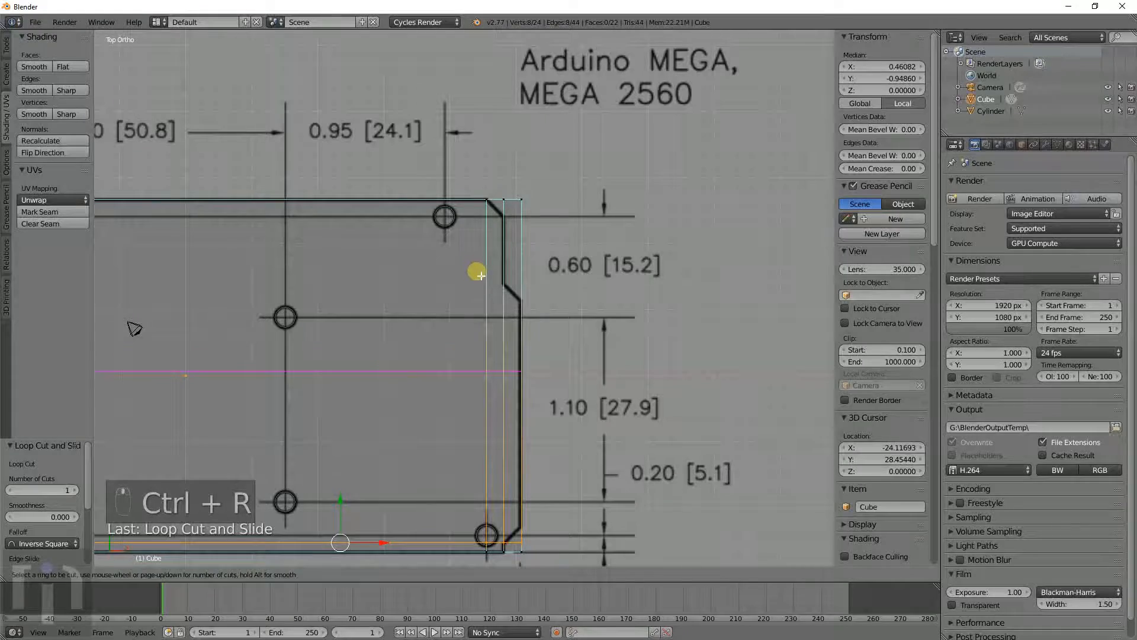
pyautogui.click(477, 273)
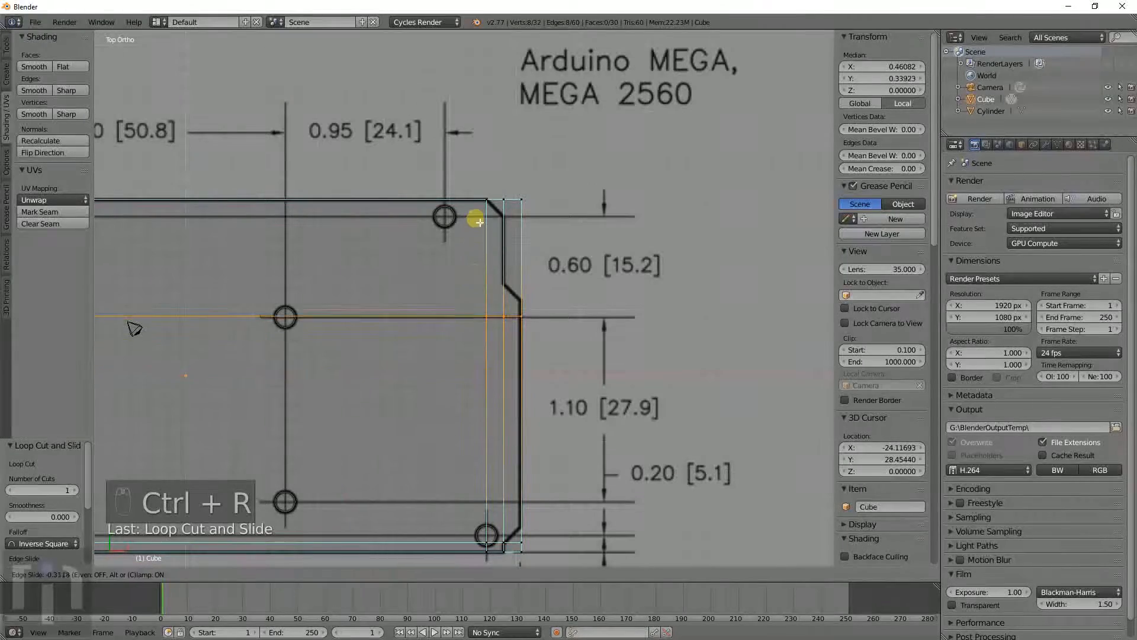
pyautogui.click(483, 187)
# Step: Add a lengthwise loop cut near the board's upper edge, slid to about local Y 0.902 at the upper-right chamfer's lower end
pyautogui.keyDown('shift'); pyautogui.moveTo(533, 209); pyautogui.dragTo(532, 321, button='middle'); pyautogui.keyUp('shift')
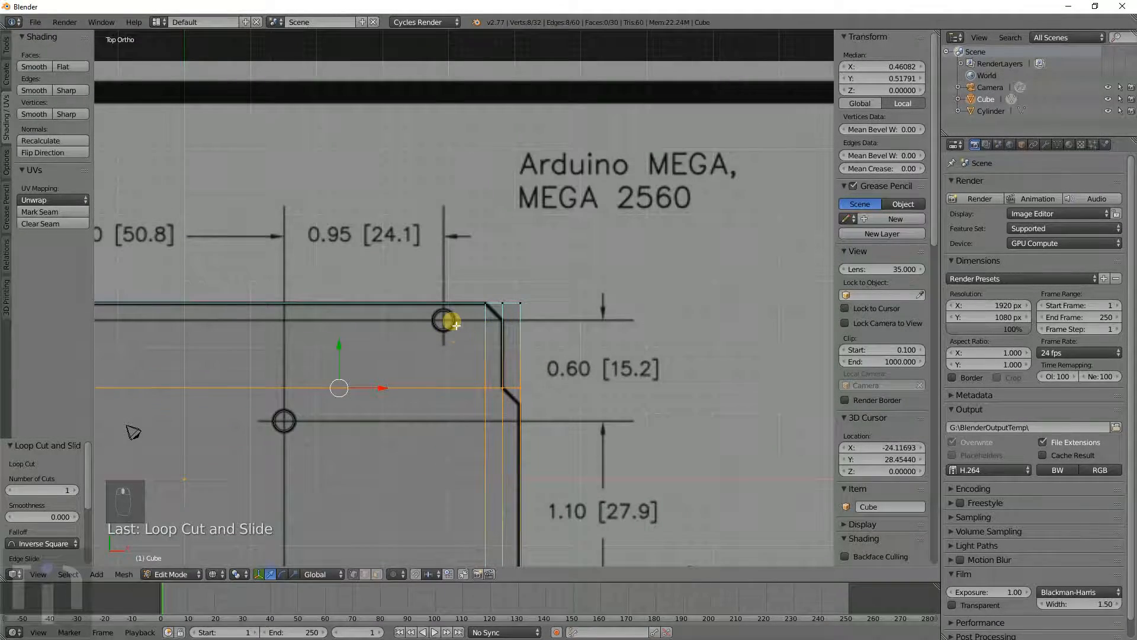
pyautogui.hotkey('ctrl', 'r')
pyautogui.click(491, 346)
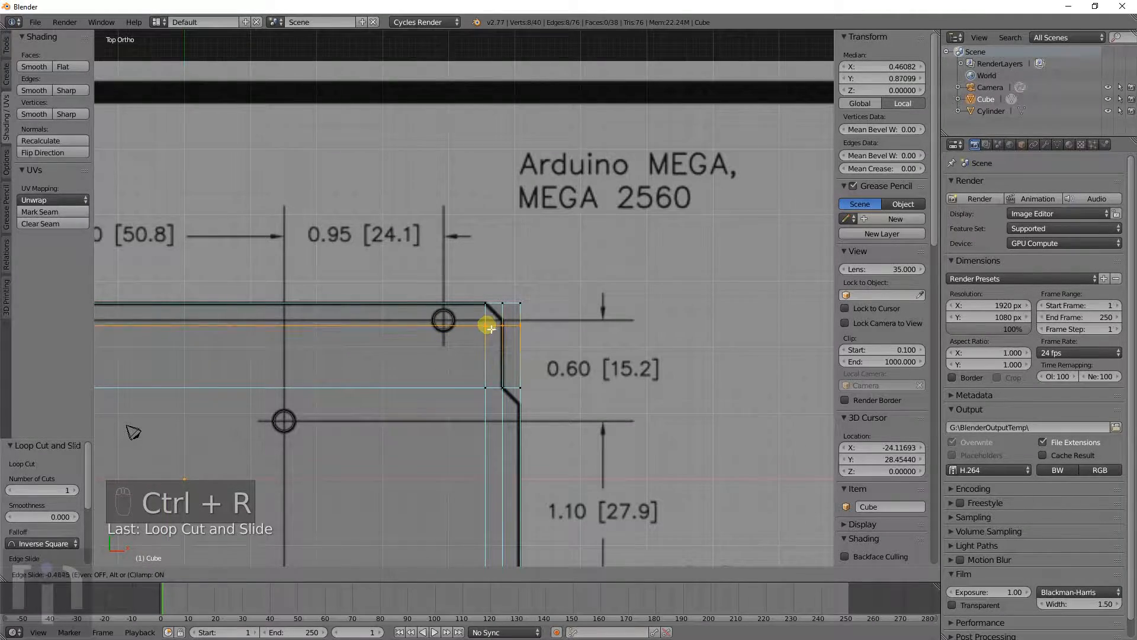
pyautogui.click(491, 323)
pyautogui.scroll(8, 566, 333)
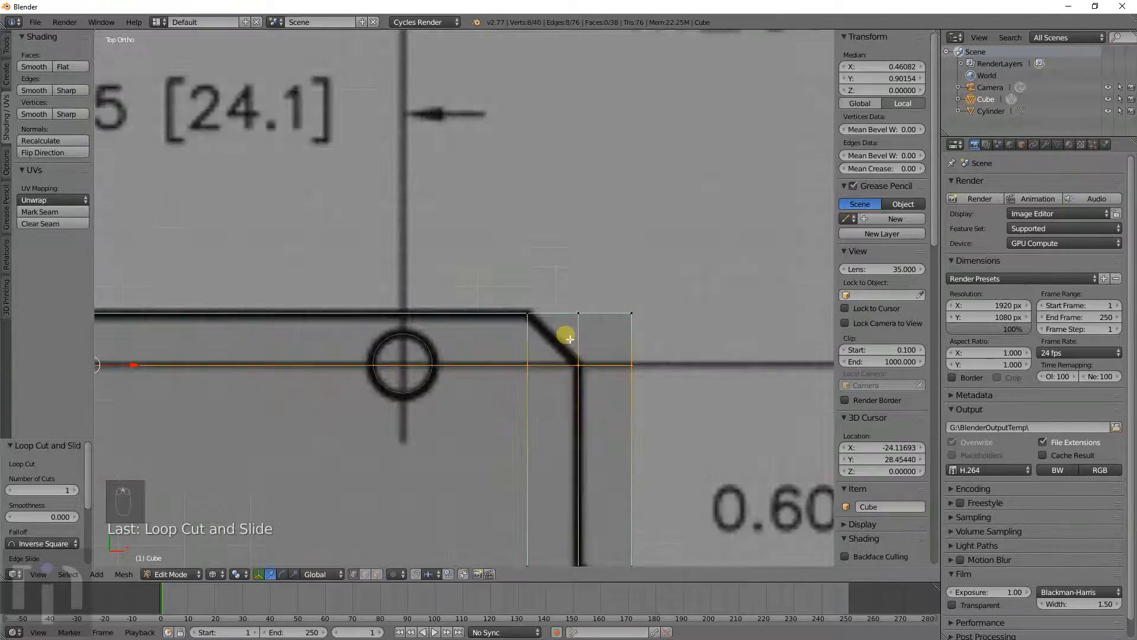
pyautogui.press('a')
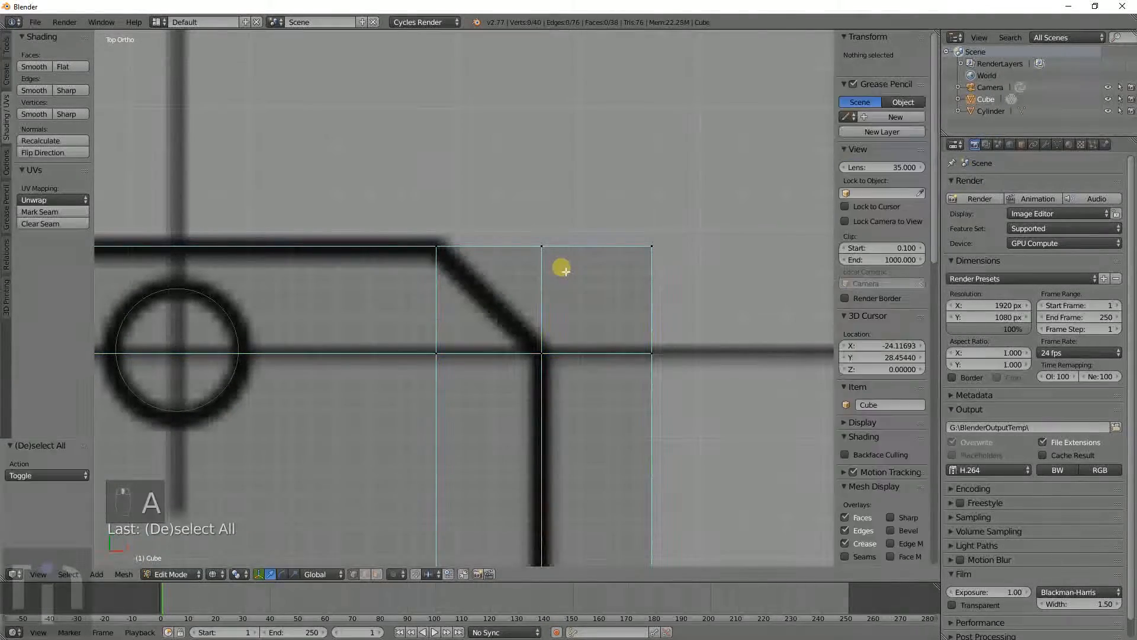
pyautogui.press('c')
pyautogui.click(541, 248)
pyautogui.press('a')
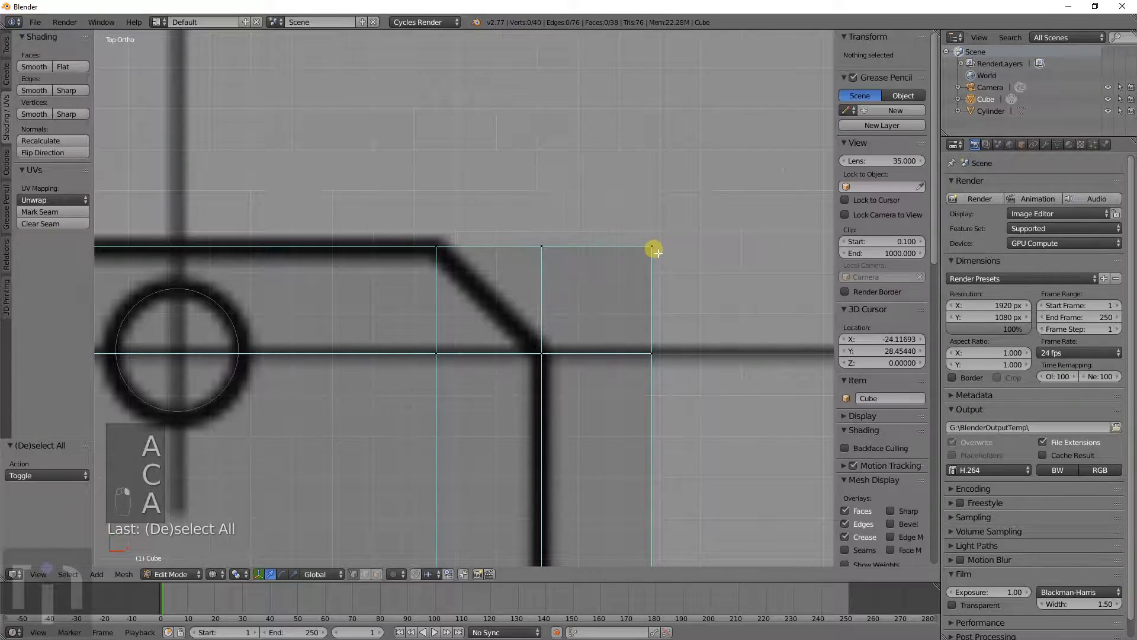
pyautogui.press('c')
pyautogui.click(652, 247)
pyautogui.press('w')
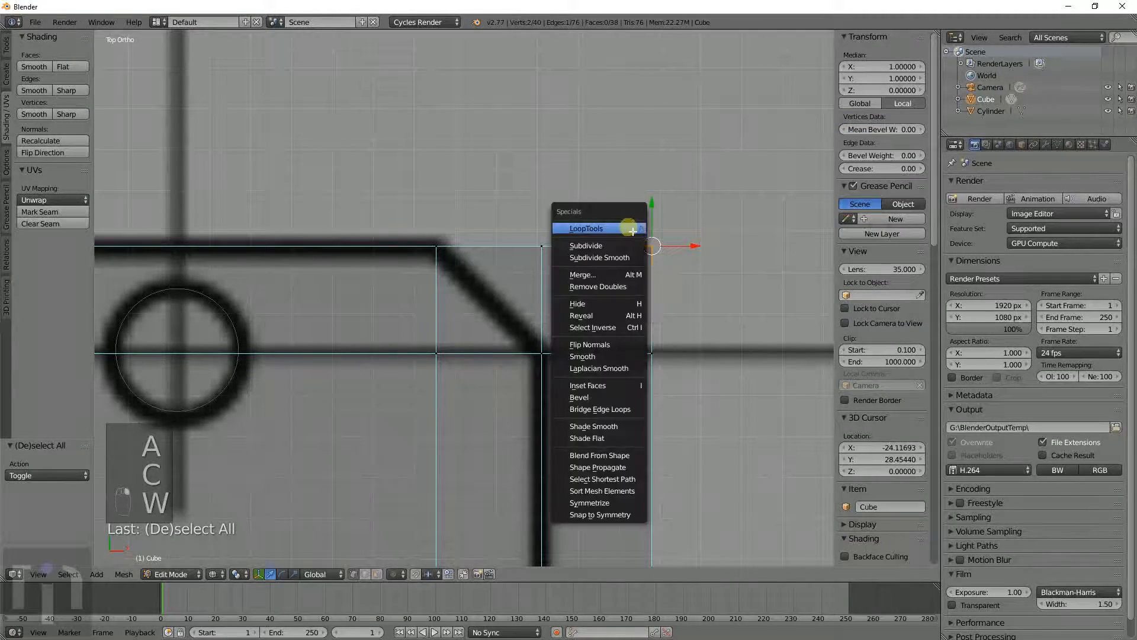
pyautogui.click(626, 275)
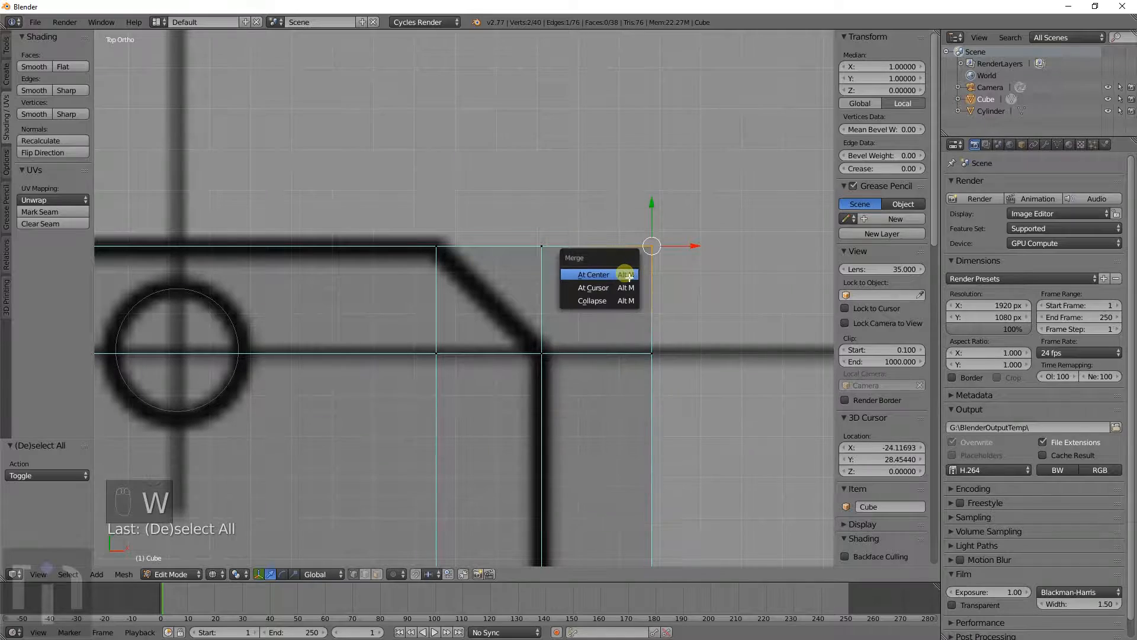
pyautogui.press('c')
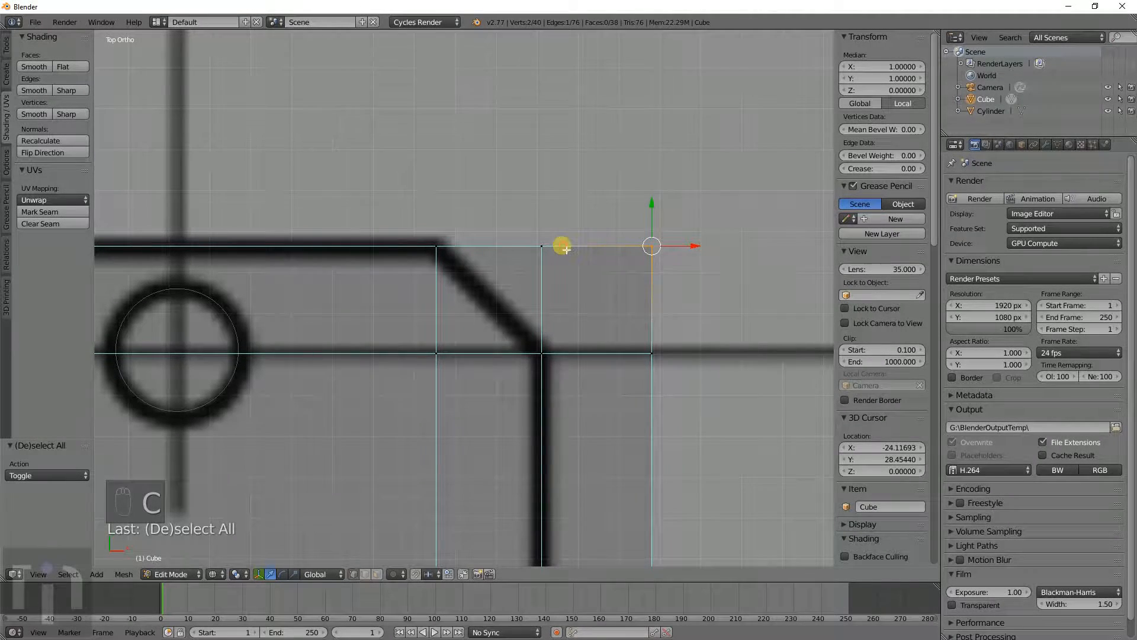
# Step: Reset the 3D cursor to the world origin and return to the board's upper-right corner
pyautogui.hotkey('shift', 'c')
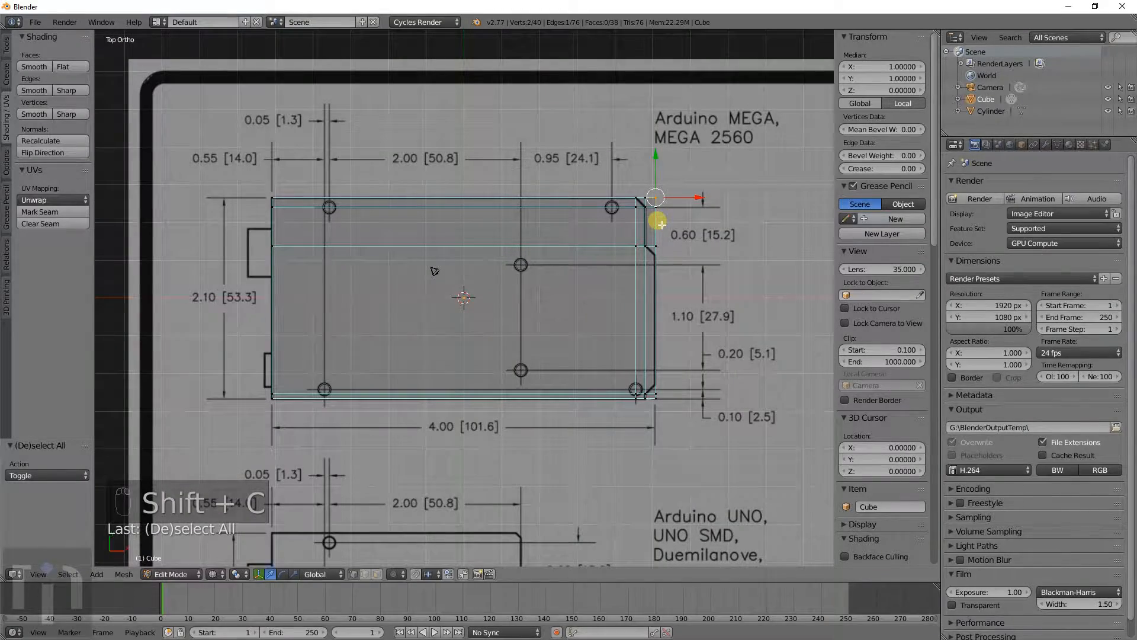
pyautogui.hotkey('shift', 's')
pyautogui.hotkey('shift', 's')
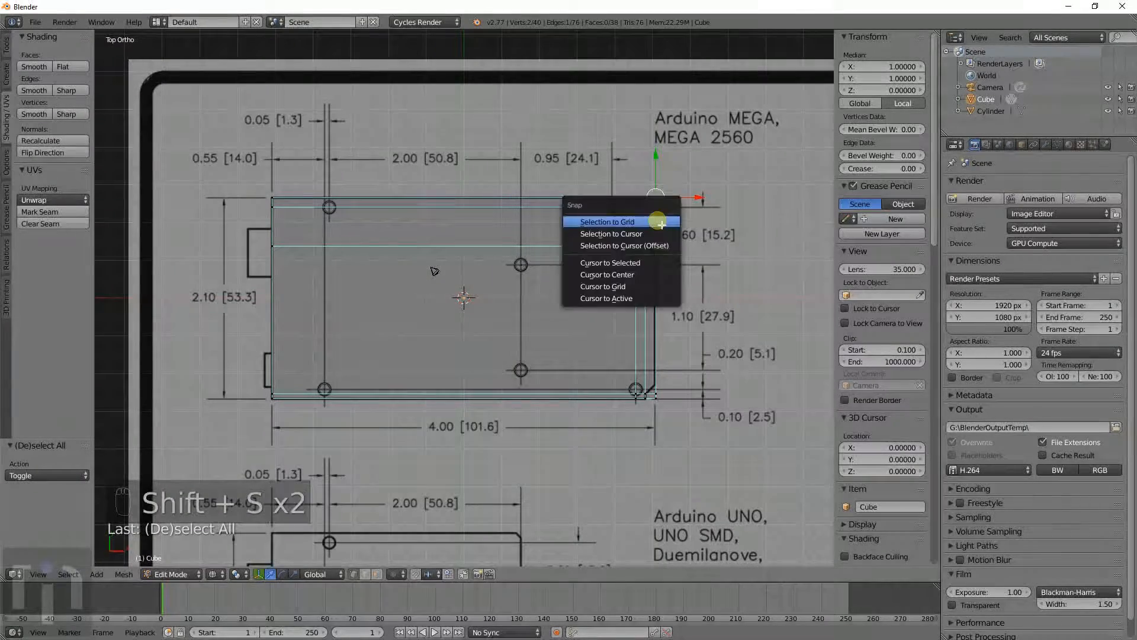
pyautogui.scroll(6, 698, 222)
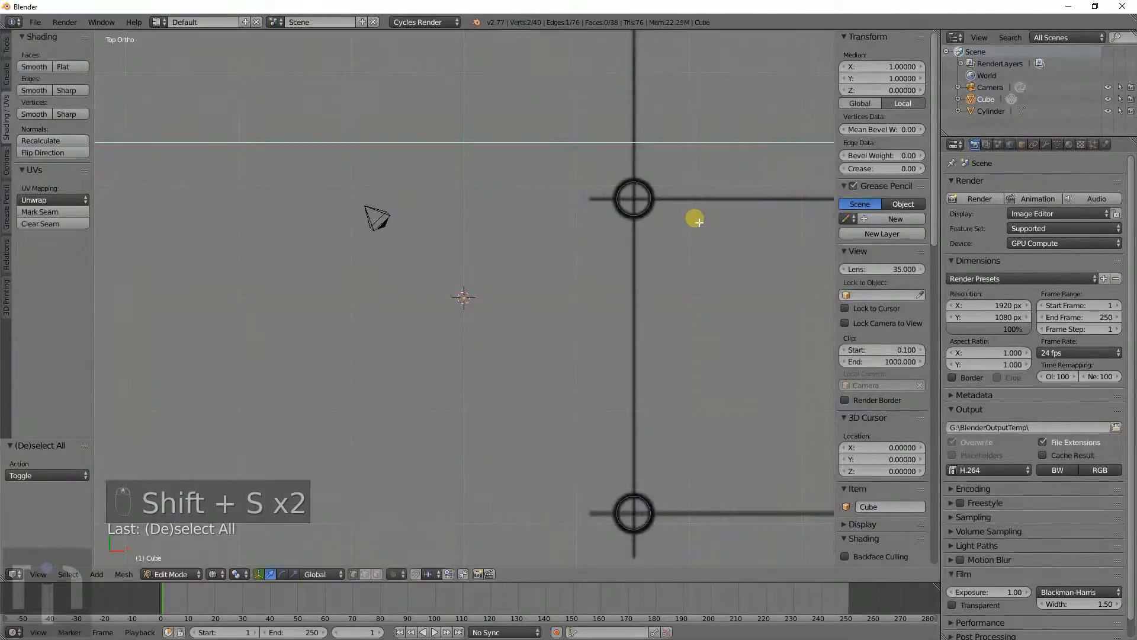
pyautogui.keyDown('shift'); pyautogui.moveTo(761, 186); pyautogui.dragTo(324, 499, button='middle'); pyautogui.keyUp('shift')
pyautogui.scroll(1, 524, 432)
pyautogui.scroll(4, 525, 431)
pyautogui.keyDown('shift'); pyautogui.moveTo(667, 411); pyautogui.dragTo(437, 389, button='middle'); pyautogui.keyUp('shift')
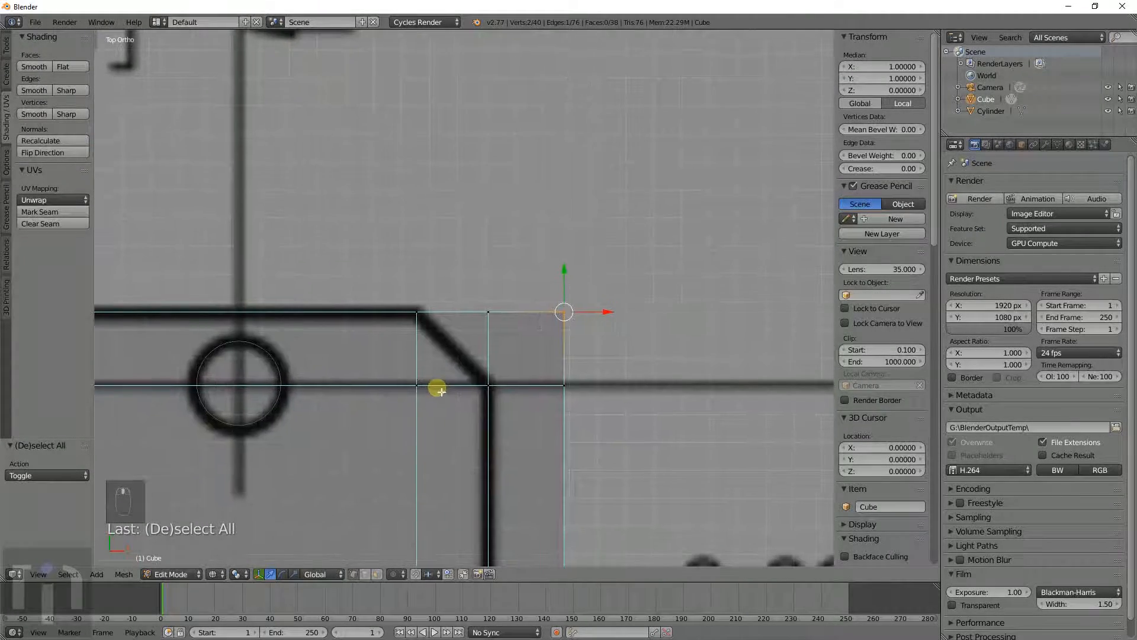
pyautogui.scroll(3, 578, 384)
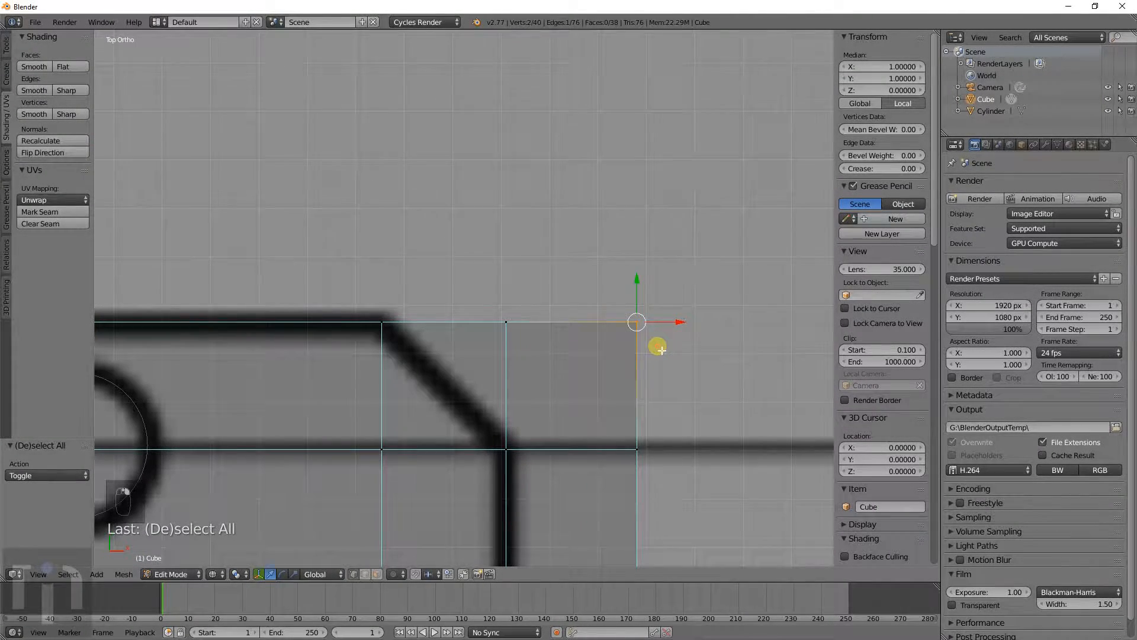
pyautogui.press('z')
pyautogui.press('z')
pyautogui.press('z')
pyautogui.press('z')
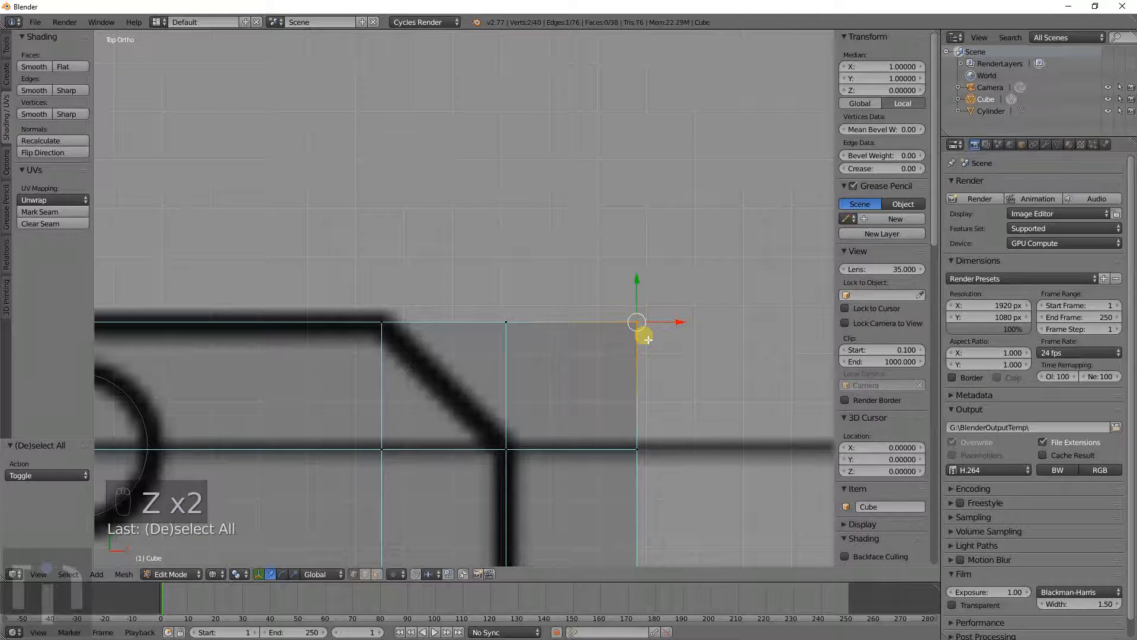
pyautogui.press('d')
pyautogui.rightClick(655, 326)
pyautogui.press('a')
pyautogui.press('c')
pyautogui.click(641, 325)
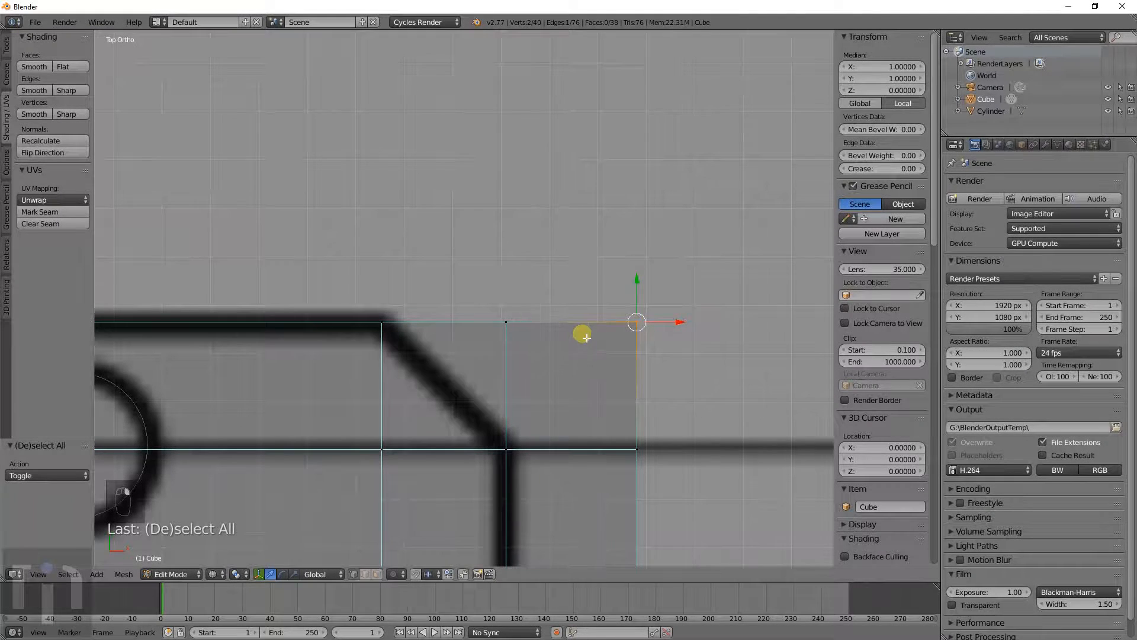
# Step: Move the top-edge vertices of the second vertical cut along X to the chamfer's upper end, at about local X 0.899
pyautogui.press('a')
pyautogui.press('c')
pyautogui.click(502, 323)
pyautogui.rightClick(504, 323)
pyautogui.press('g')
pyautogui.moveTo(533, 327); pyautogui.dragTo(440, 331, button='middle')
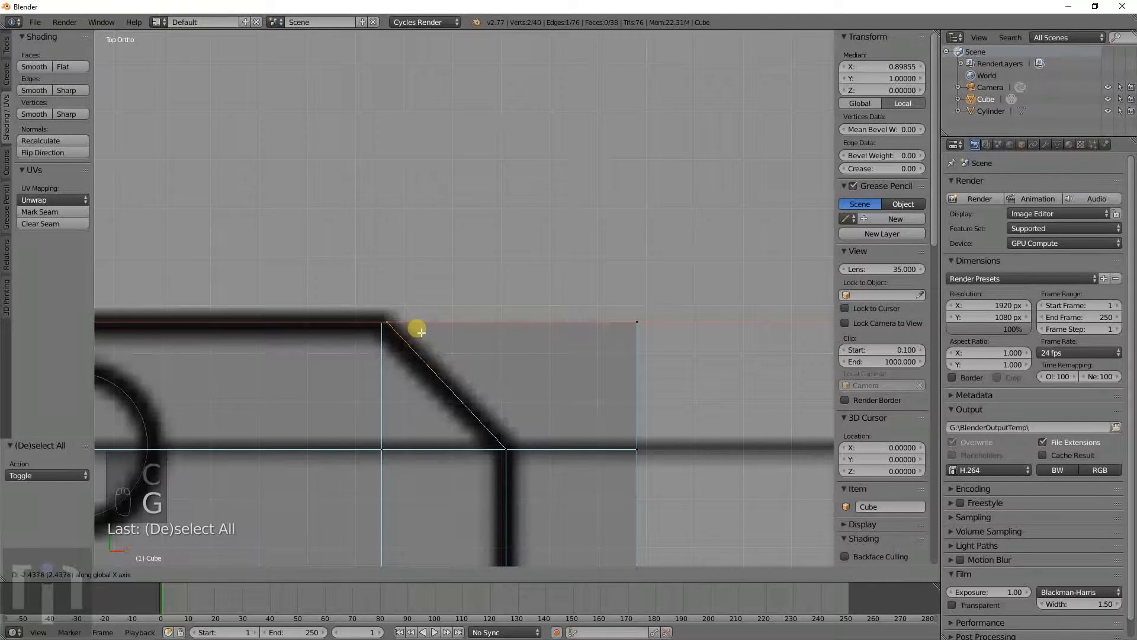
pyautogui.click(418, 327)
# Step: Move the board's upper-right corner vertices along X to just outside the chamfer's upper end
pyautogui.press('a')
pyautogui.press('c')
pyautogui.click(655, 333)
pyautogui.rightClick(692, 372)
pyautogui.press('g')
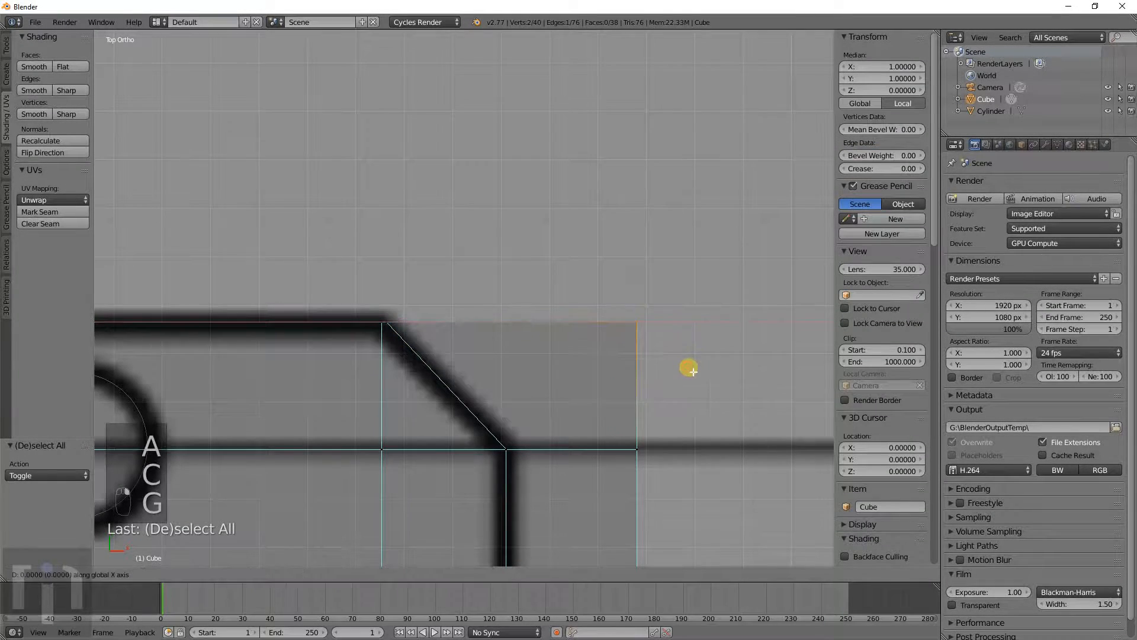
pyautogui.moveTo(690, 372); pyautogui.dragTo(592, 370, button='middle')
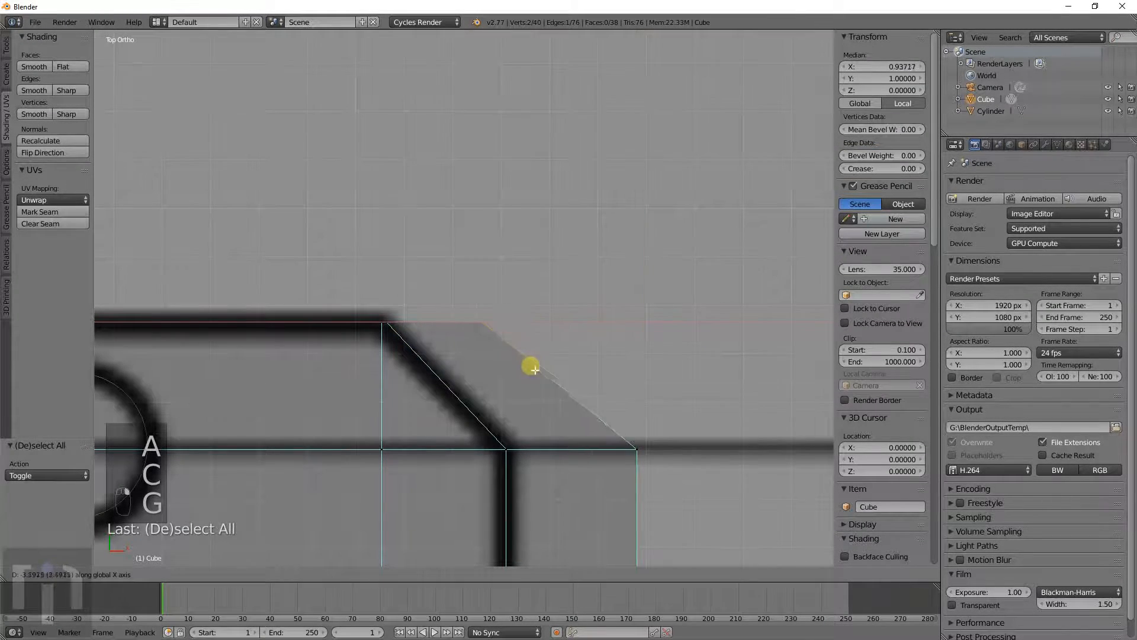
pyautogui.click(454, 366)
# Step: Move the vertices at the upper-right chamfer's lower end along X into the board, clear of the outline
pyautogui.press('a')
pyautogui.press('c')
pyautogui.click(504, 449)
pyautogui.rightClick(546, 455)
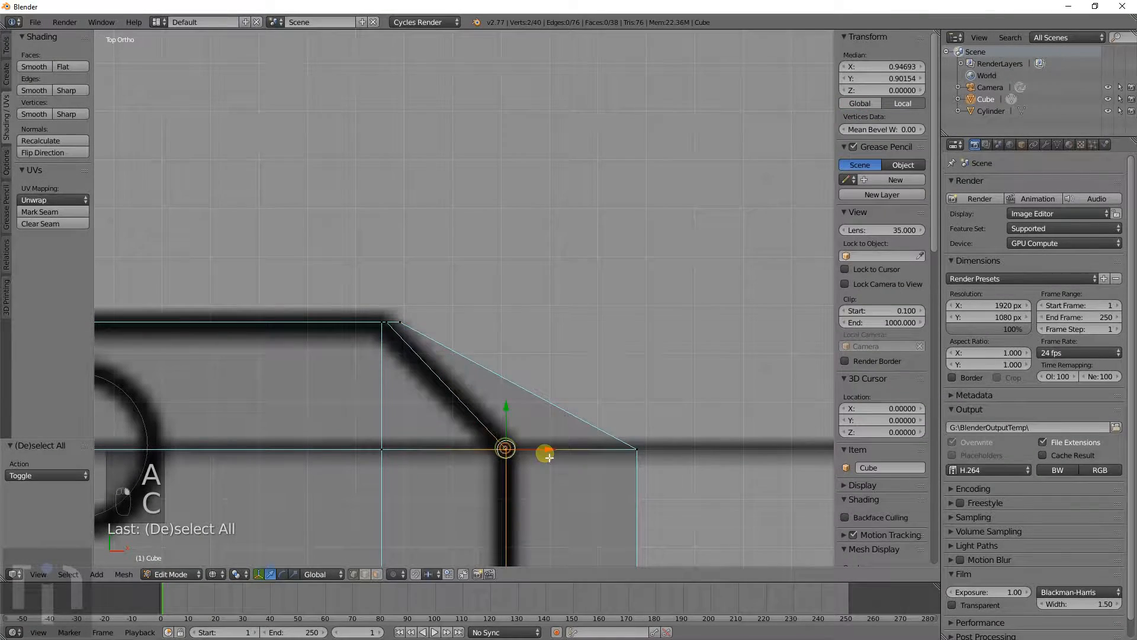
pyautogui.press('g')
pyautogui.moveTo(541, 455); pyautogui.dragTo(470, 455, button='middle')
pyautogui.click(474, 456)
# Step: Move the outer right-edge vertices level with the upper hole along X onto the chamfer's lower end, at about local X 0.948
pyautogui.press('a')
pyautogui.press('c')
pyautogui.click(639, 452)
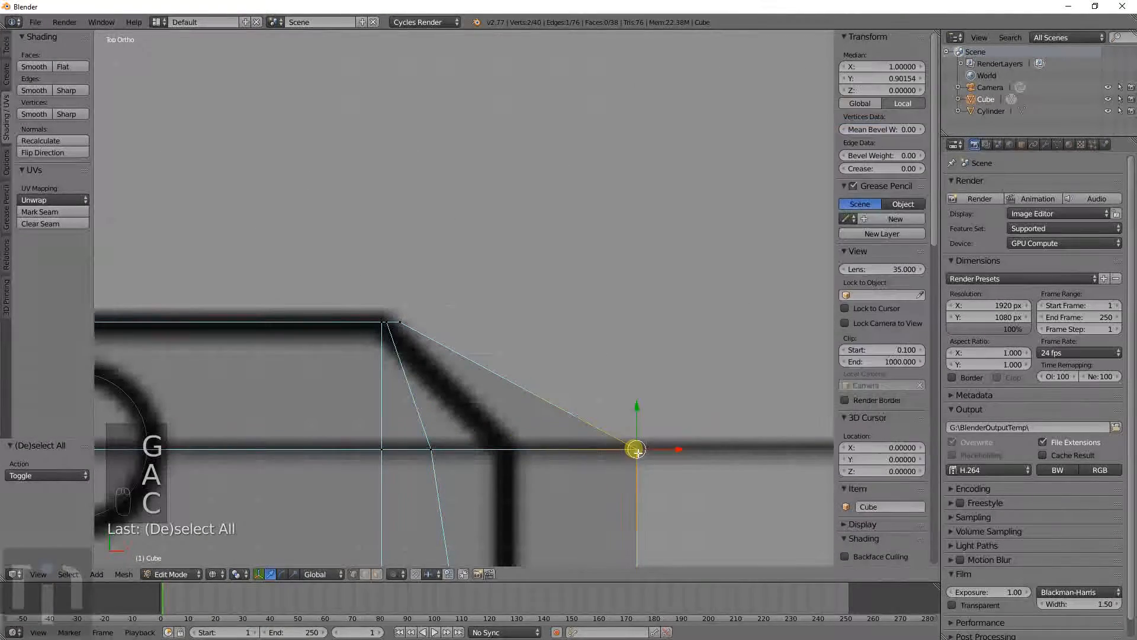
pyautogui.rightClick(663, 443)
pyautogui.press('g')
pyautogui.moveTo(663, 443); pyautogui.dragTo(545, 447, button='middle')
pyautogui.click(536, 447)
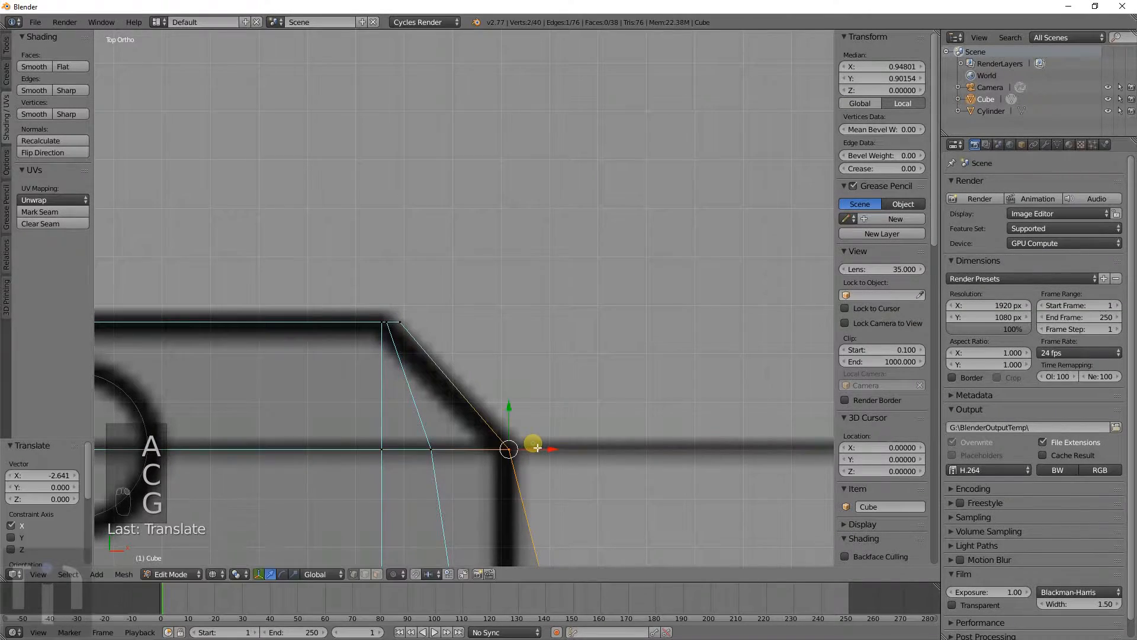
# Step: Move the top-edge vertices of the first vertical cut along X into the board, away from the chamfer's upper end
pyautogui.press('a')
pyautogui.press('c')
pyautogui.click(379, 323)
pyautogui.rightClick(464, 320)
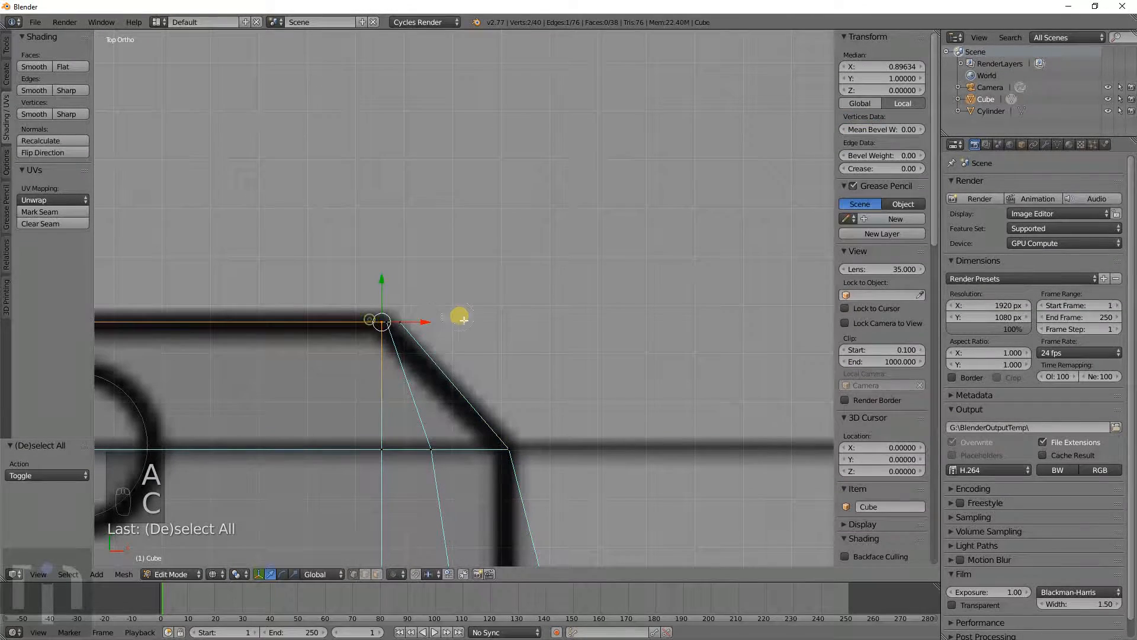
pyautogui.press('g')
pyautogui.moveTo(469, 320); pyautogui.dragTo(445, 326, button='middle')
pyautogui.click(431, 324)
# Step: Move the second cut's top-edge vertices along X into the board, between the first cut's vertices and the chamfer's upper end
pyautogui.press('a')
pyautogui.press('c')
pyautogui.click(385, 328)
pyautogui.rightClick(444, 318)
pyautogui.press('g')
pyautogui.click(428, 316)
# Step: Move the outermost top-edge vertices along X onto the chamfer's upper end, at about local X 0.898
pyautogui.press('a')
pyautogui.press('c')
pyautogui.click(401, 322)
pyautogui.rightClick(452, 322)
pyautogui.press('g')
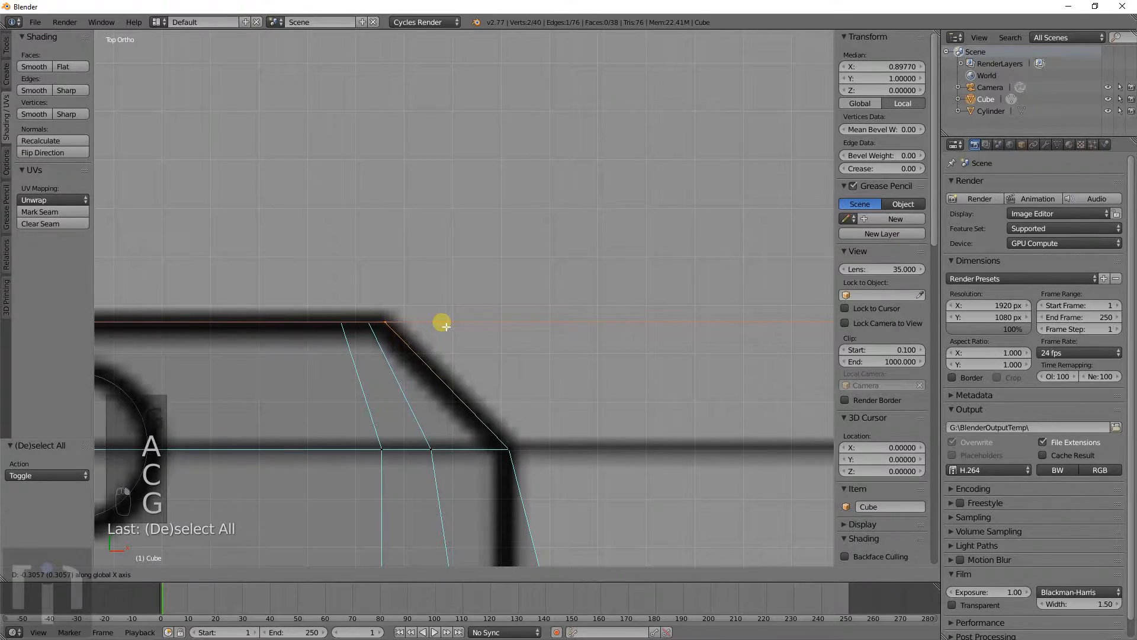
pyautogui.click(446, 326)
pyautogui.scroll(-1, 510, 442)
pyautogui.keyDown('shift'); pyautogui.moveTo(581, 521); pyautogui.dragTo(539, 98, button='middle'); pyautogui.keyUp('shift')
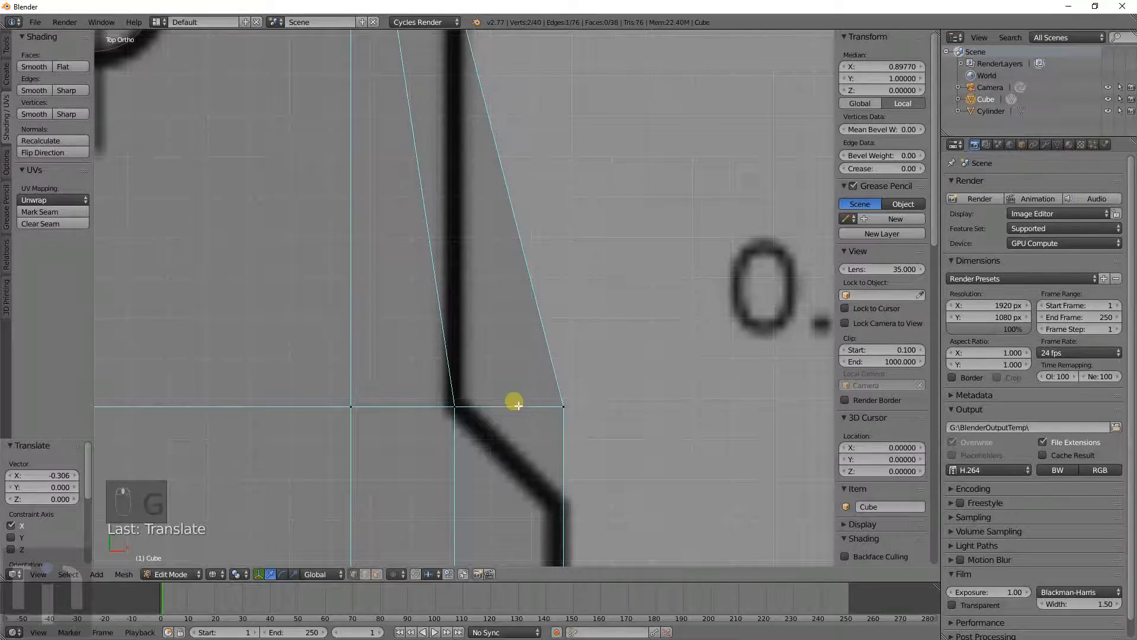
# Step: Move the second vertical cut's vertices level with the right-edge step's upper corner into the board along X, at about local X 0.917
pyautogui.press('a')
pyautogui.press('c')
pyautogui.click(457, 407)
pyautogui.rightClick(470, 407)
pyautogui.press('g')
pyautogui.click(424, 408)
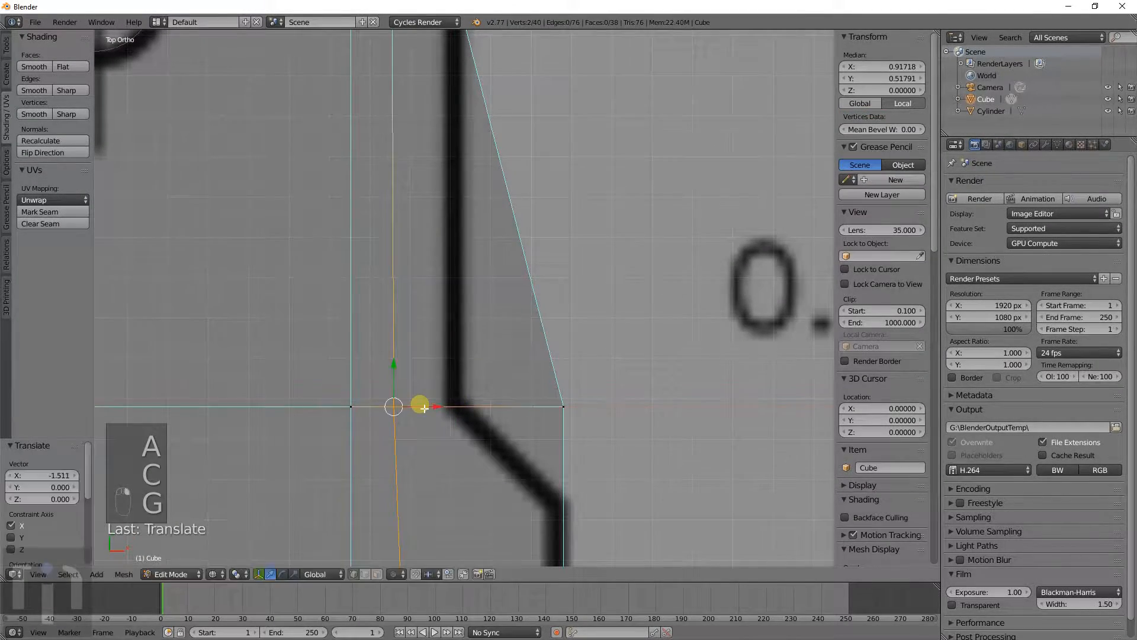
# Step: Move the outer right-edge vertices at that level along X onto the step's upper corner, at about local X 0.947
pyautogui.press('a')
pyautogui.press('c')
pyautogui.click(563, 406)
pyautogui.rightClick(576, 407)
pyautogui.press('g')
pyautogui.press('x')
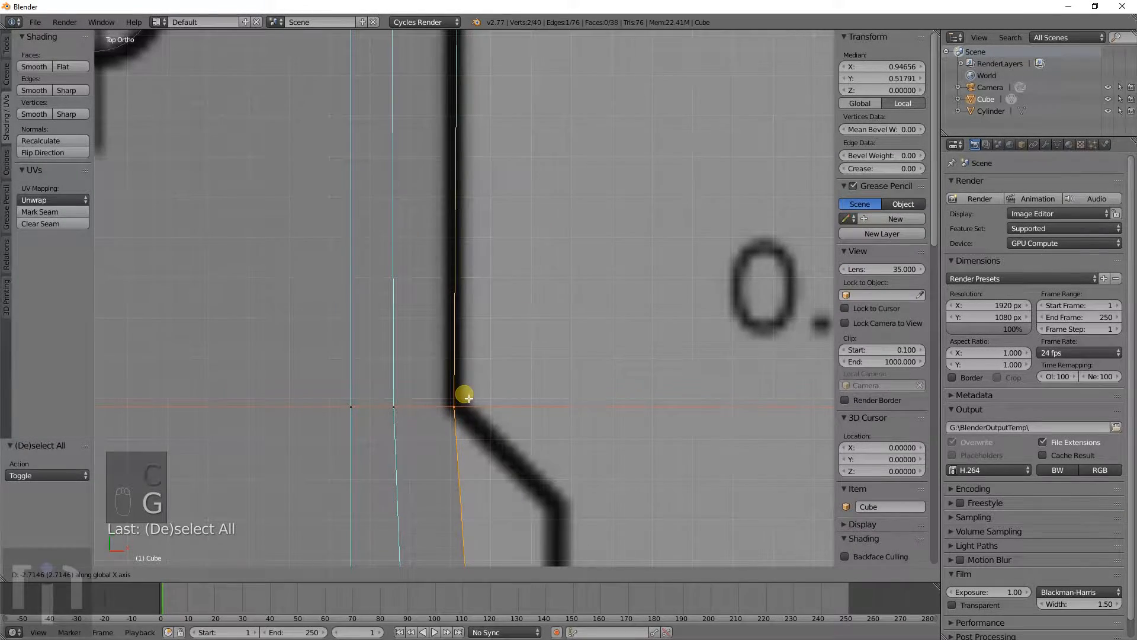
pyautogui.click(464, 400)
# Step: Add a horizontal loop cut across the board near the lower end of the right-edge step's slope, at about local Y 0.416
pyautogui.scroll(-8, 462, 408)
pyautogui.hotkey('ctrl', 'r')
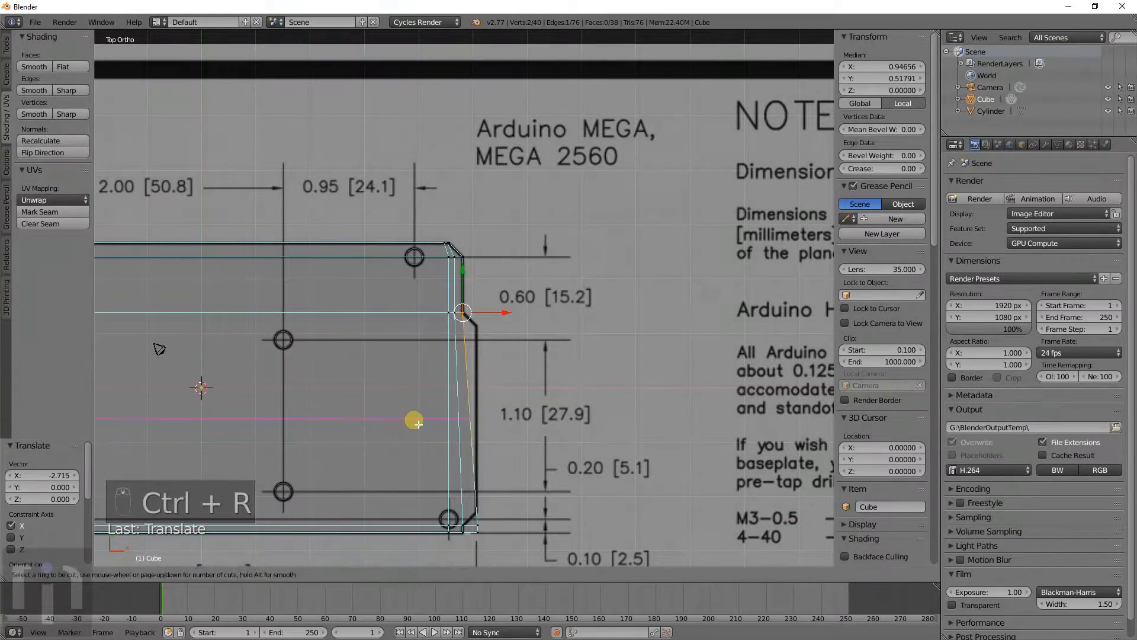
pyautogui.click(415, 420)
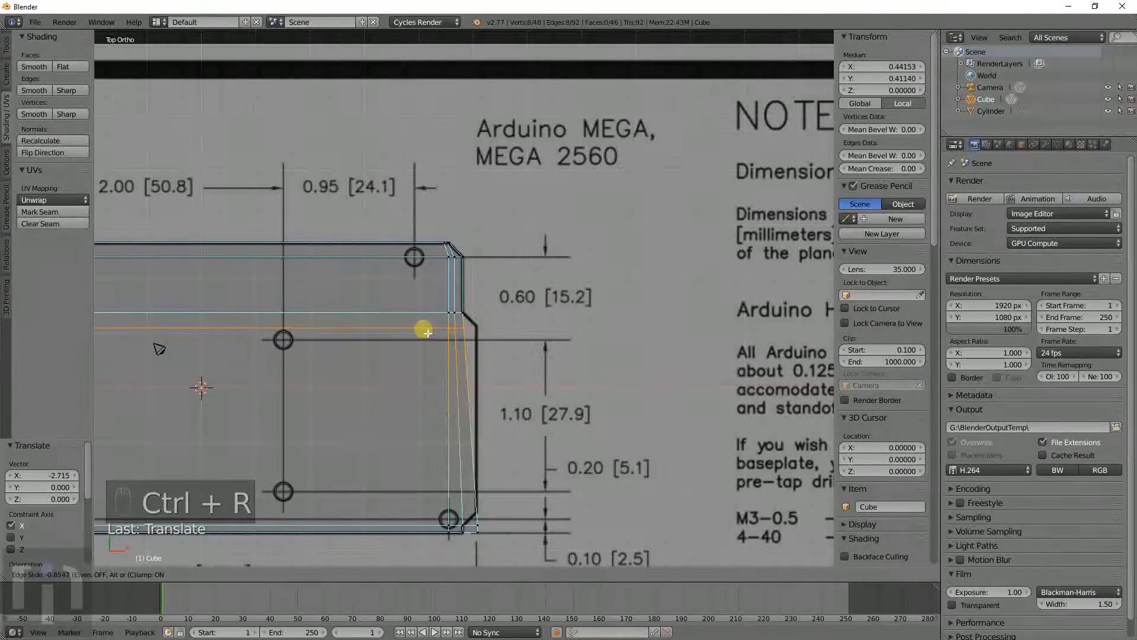
pyautogui.click(429, 333)
# Step: Move the new cut's outer right-edge vertices along X out to the drawn board edge, at about local X 0.998
pyautogui.scroll(6, 517, 329)
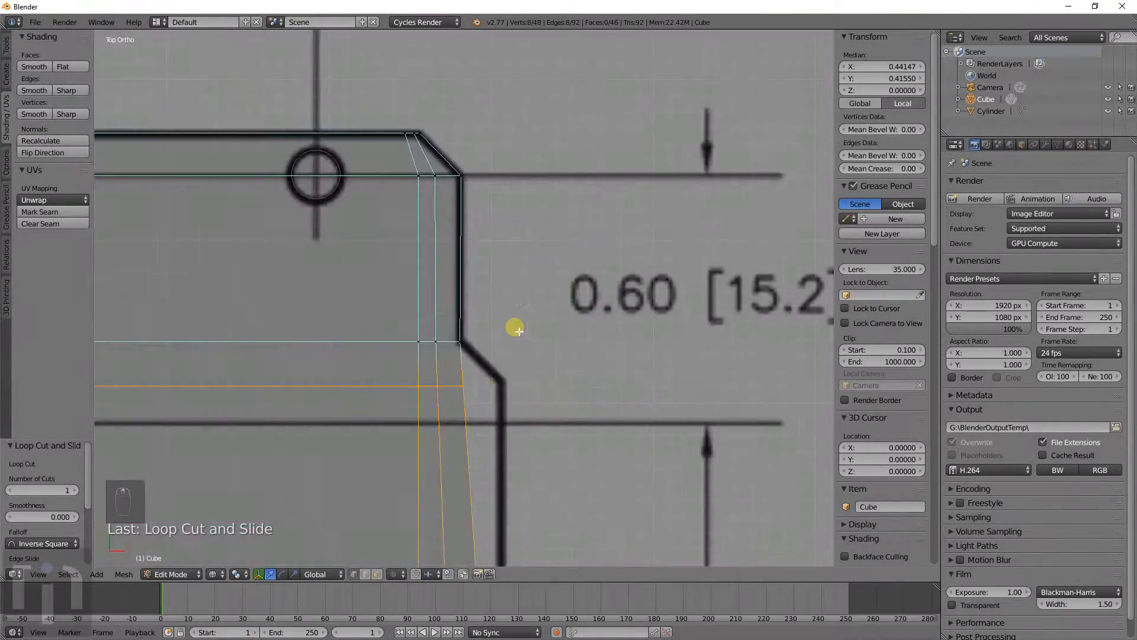
pyautogui.scroll(4, 501, 385)
pyautogui.press('a')
pyautogui.press('c')
pyautogui.click(465, 480)
pyautogui.rightClick(466, 481)
pyautogui.press('g')
pyautogui.press('x')
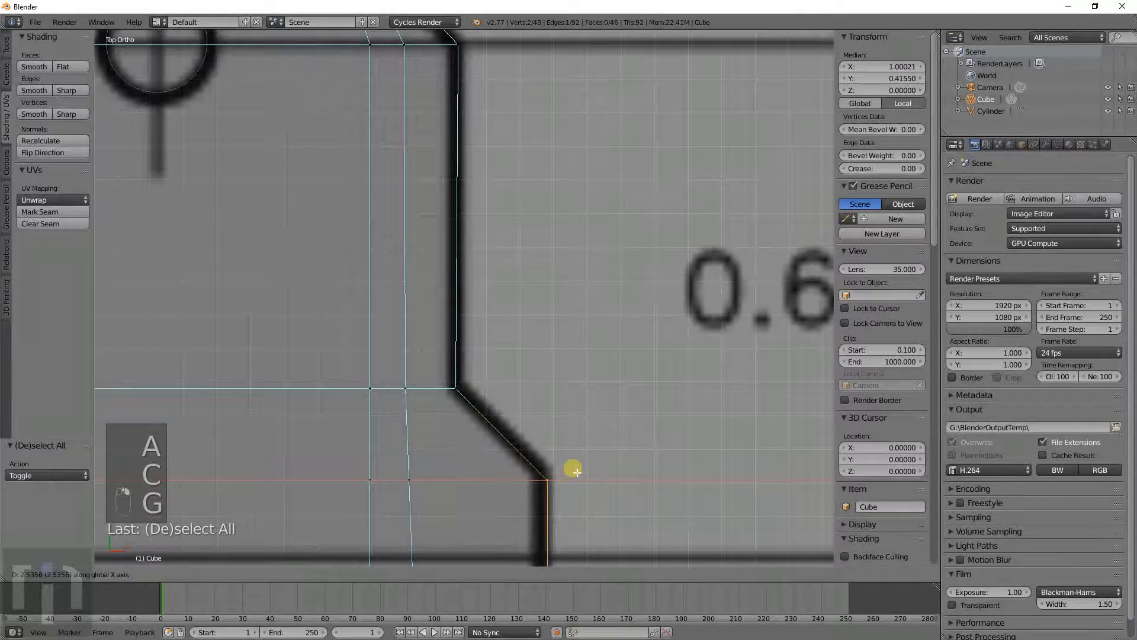
pyautogui.click(571, 468)
pyautogui.keyDown('shift'); pyautogui.moveTo(580, 506); pyautogui.dragTo(553, 374, button='middle'); pyautogui.keyUp('shift')
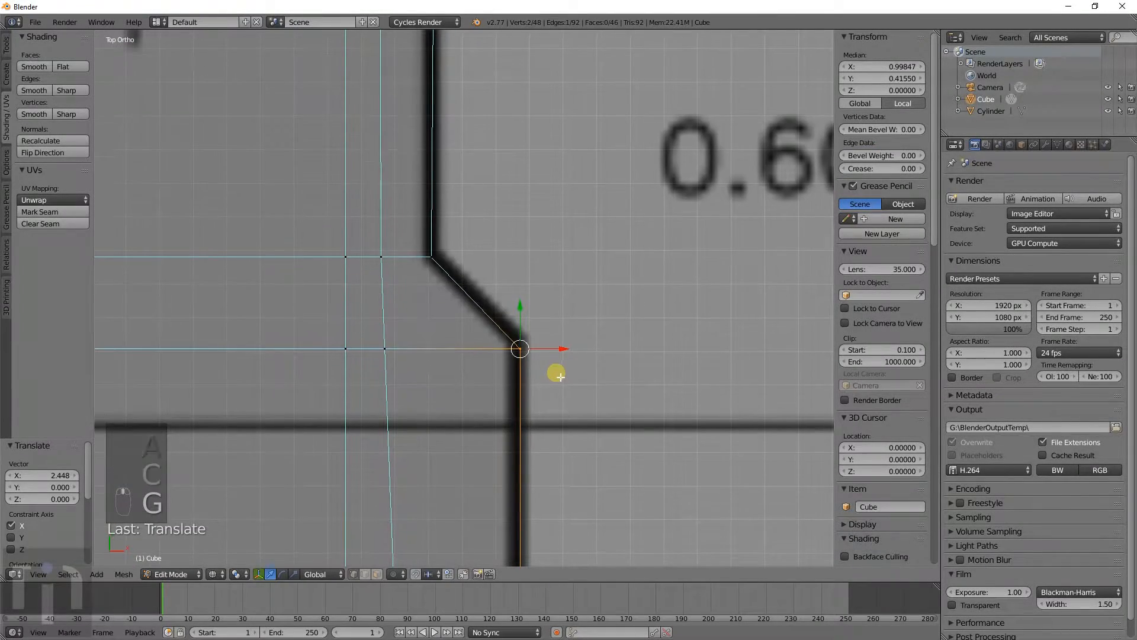
# Step: Raise the new cut's right-end vertices along Y to the lower end of the step's slope, at about local Y 0.427
pyautogui.press('a')
pyautogui.press('c')
pyautogui.moveTo(354, 350); pyautogui.dragTo(525, 349)
pyautogui.rightClick(530, 350)
pyautogui.scroll(1, 541, 359)
pyautogui.press('g')
pyautogui.press('y')
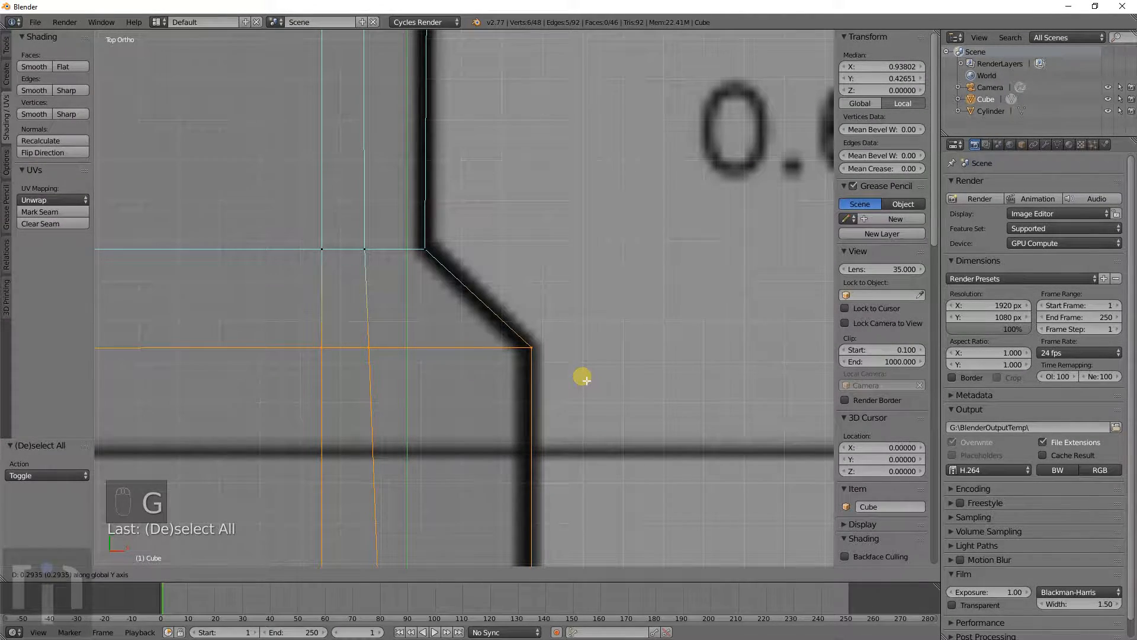
pyautogui.click(582, 378)
pyautogui.scroll(-6, 583, 378)
pyautogui.scroll(2, 527, 368)
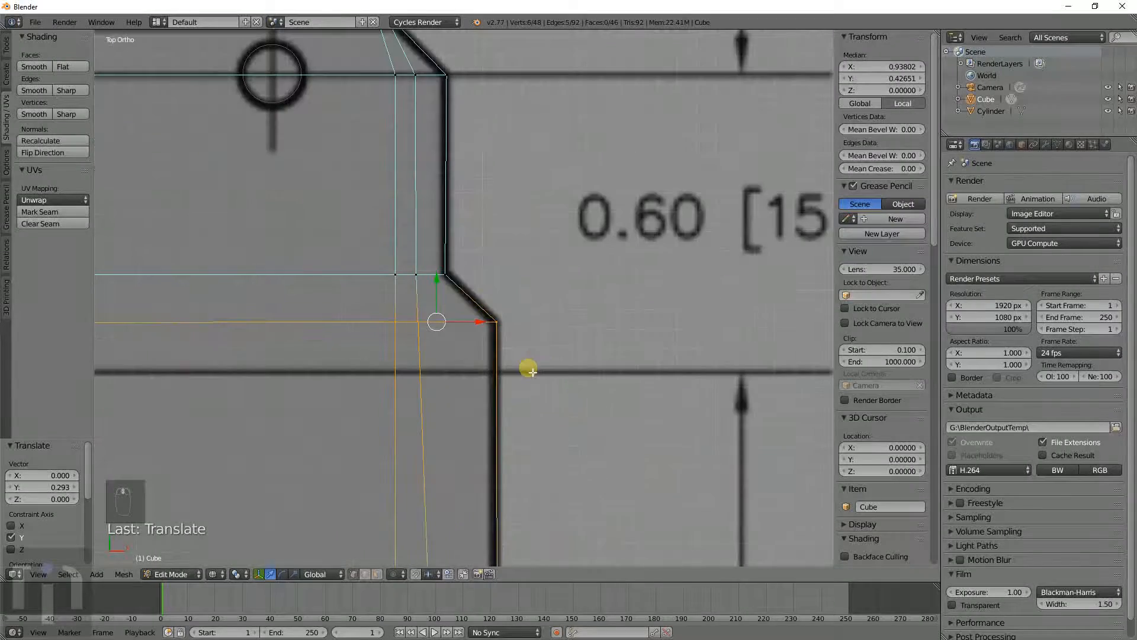
# Step: Shift the outer vertices at the slope's lower end slightly inward along X, to about local X 0.996
pyautogui.press('a')
pyautogui.press('c')
pyautogui.click(500, 322)
pyautogui.scroll(2, 532, 348)
pyautogui.press('g')
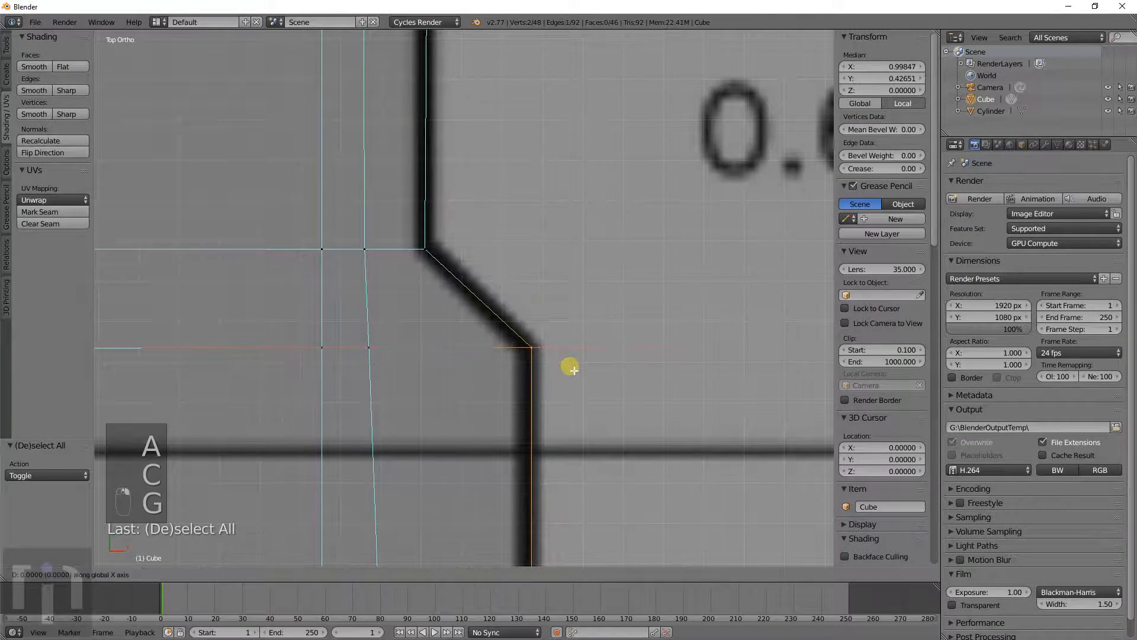
pyautogui.press('x')
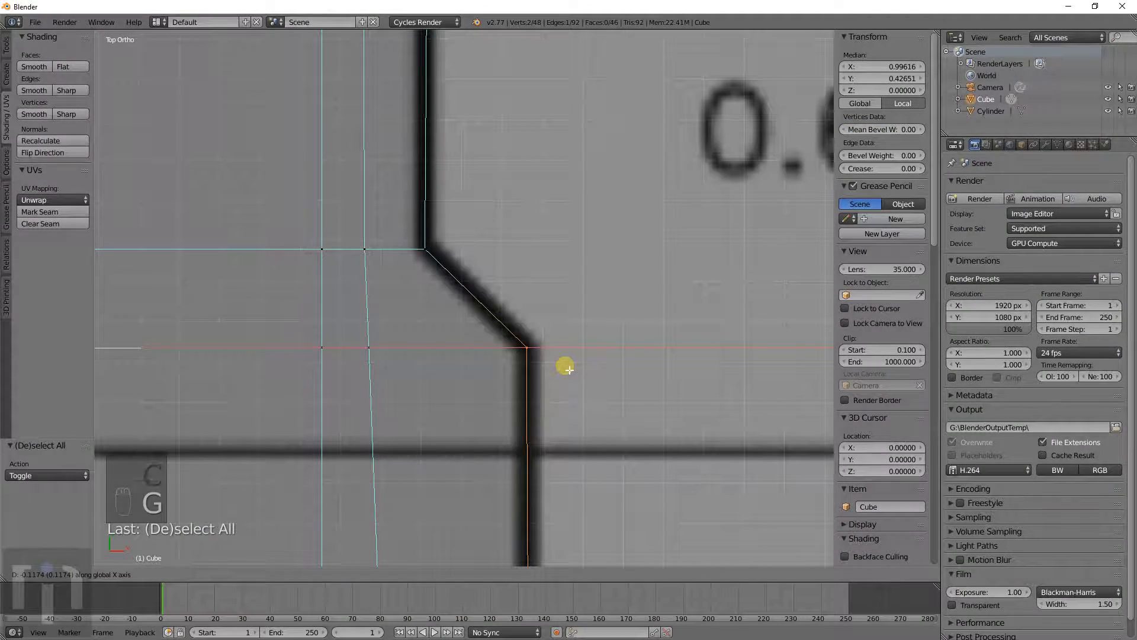
pyautogui.click(557, 399)
# Step: Add a horizontal loop cut across the board level with the upper end of the bottom-right chamfer, at about local Y -0.863
pyautogui.scroll(-5, 541, 436)
pyautogui.scroll(-1, 543, 441)
pyautogui.keyDown('shift'); pyautogui.moveTo(504, 512); pyautogui.dragTo(533, 220, button='middle'); pyautogui.keyUp('shift')
pyautogui.scroll(4, 530, 319)
pyautogui.keyDown('shift'); pyautogui.moveTo(562, 402); pyautogui.dragTo(533, 341, button='middle'); pyautogui.keyUp('shift')
pyautogui.scroll(1, 532, 340)
pyautogui.press('a')
pyautogui.scroll(3, 533, 340)
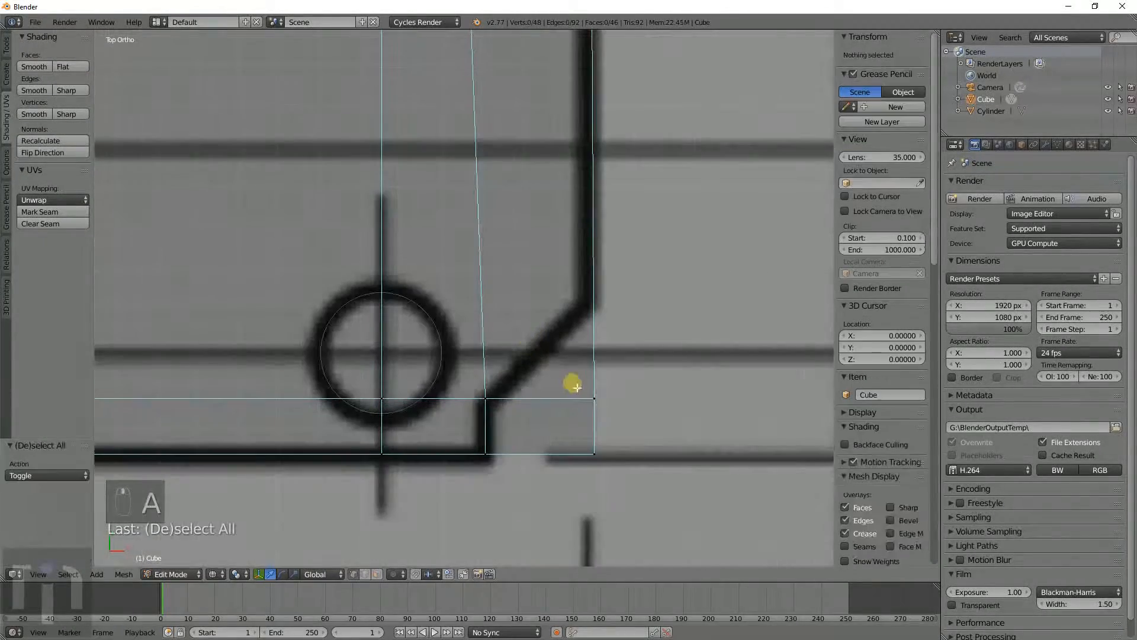
pyautogui.scroll(-9, 521, 302)
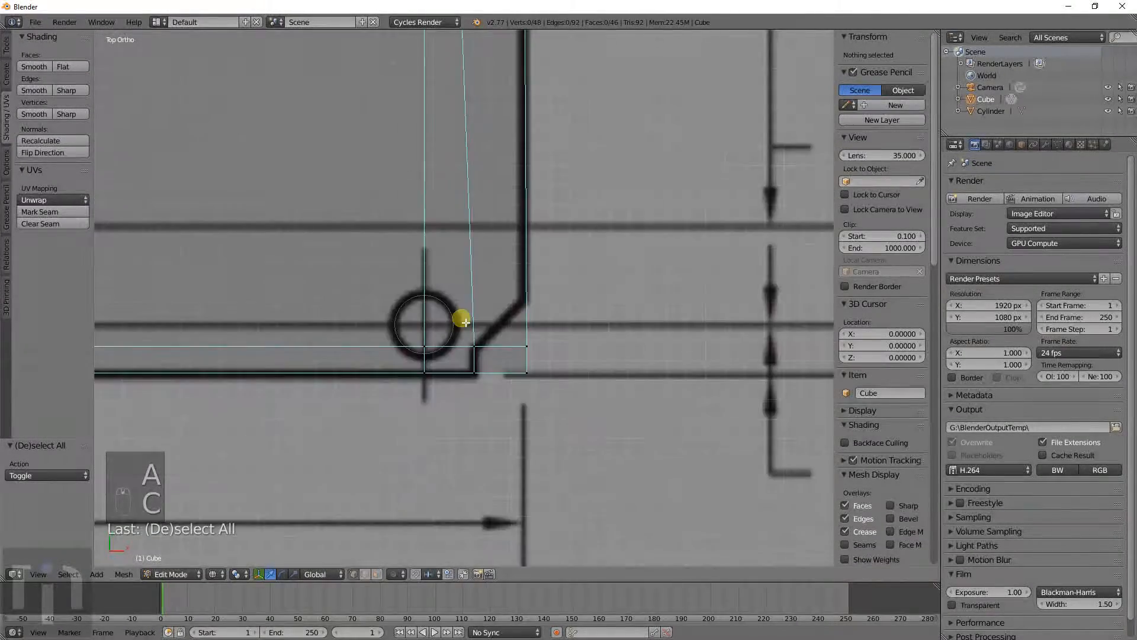
pyautogui.hotkey('ctrl', 'r')
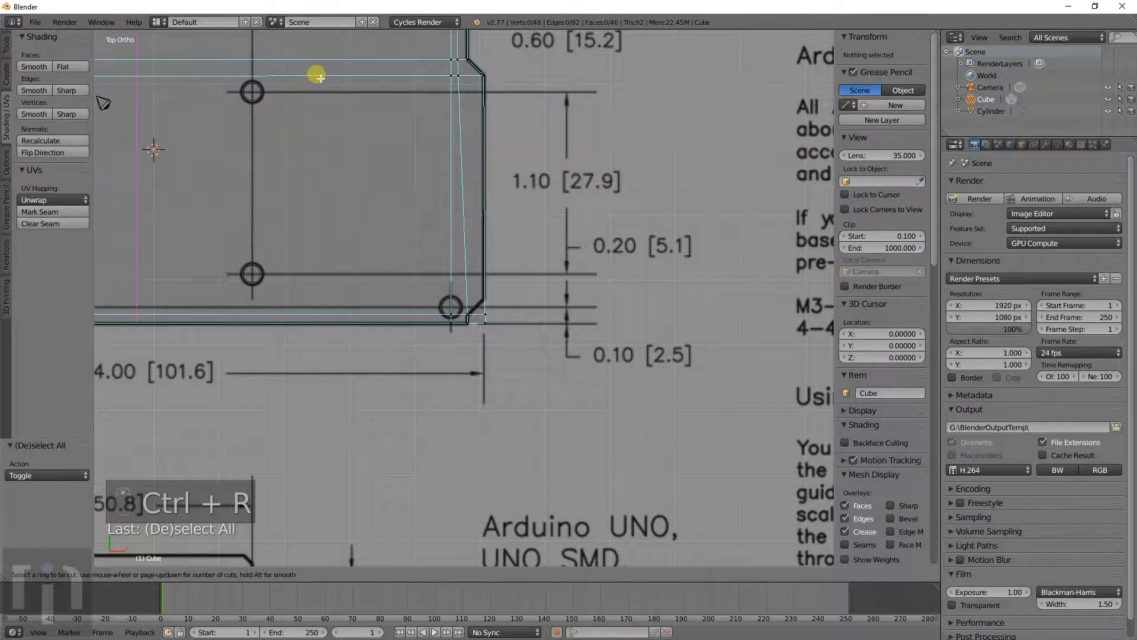
pyautogui.click(457, 221)
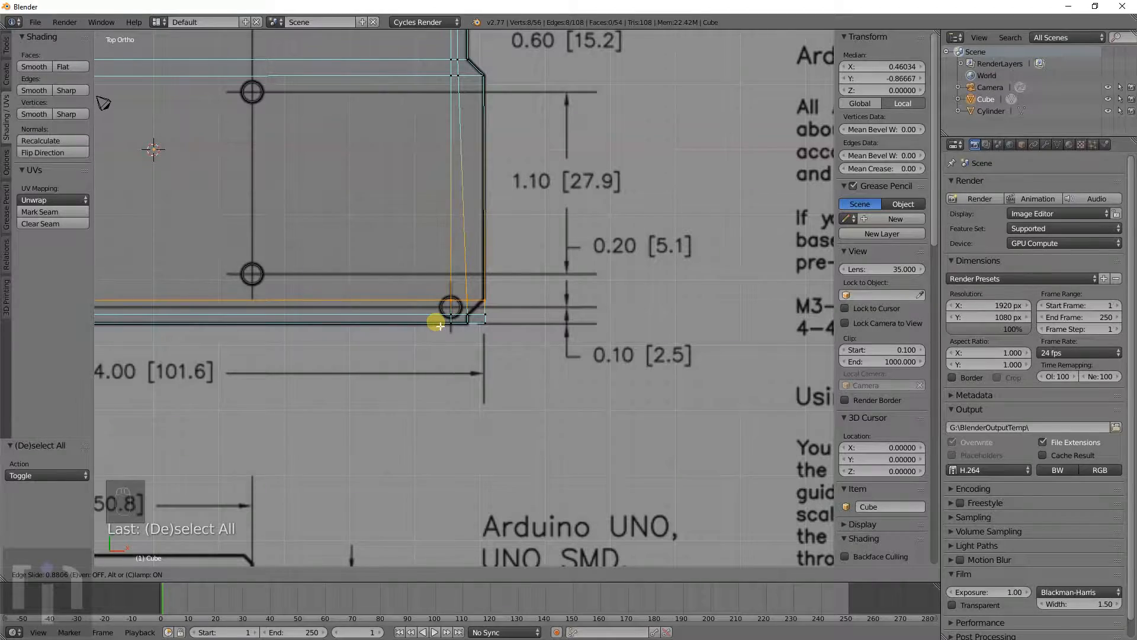
pyautogui.click(437, 321)
# Step: Align the outer right-edge vertices of the three lowest rows with the drawn edge along X, at about local X 0.996
pyautogui.scroll(8, 505, 335)
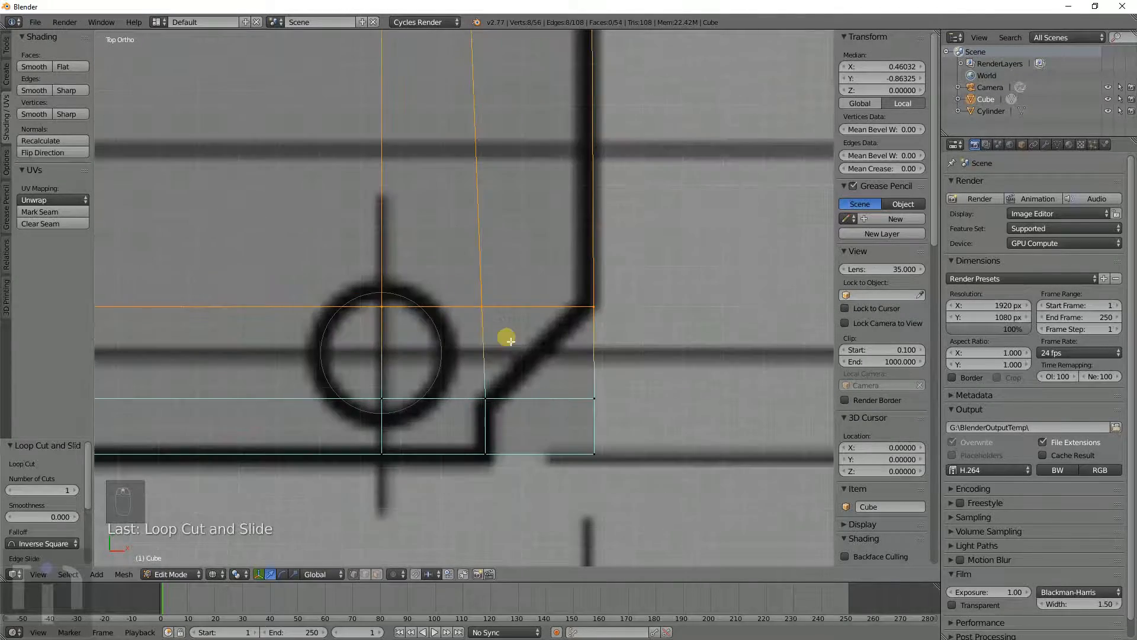
pyautogui.press('a')
pyautogui.press('c')
pyautogui.moveTo(586, 302); pyautogui.dragTo(598, 447)
pyautogui.press('g')
pyautogui.press('x')
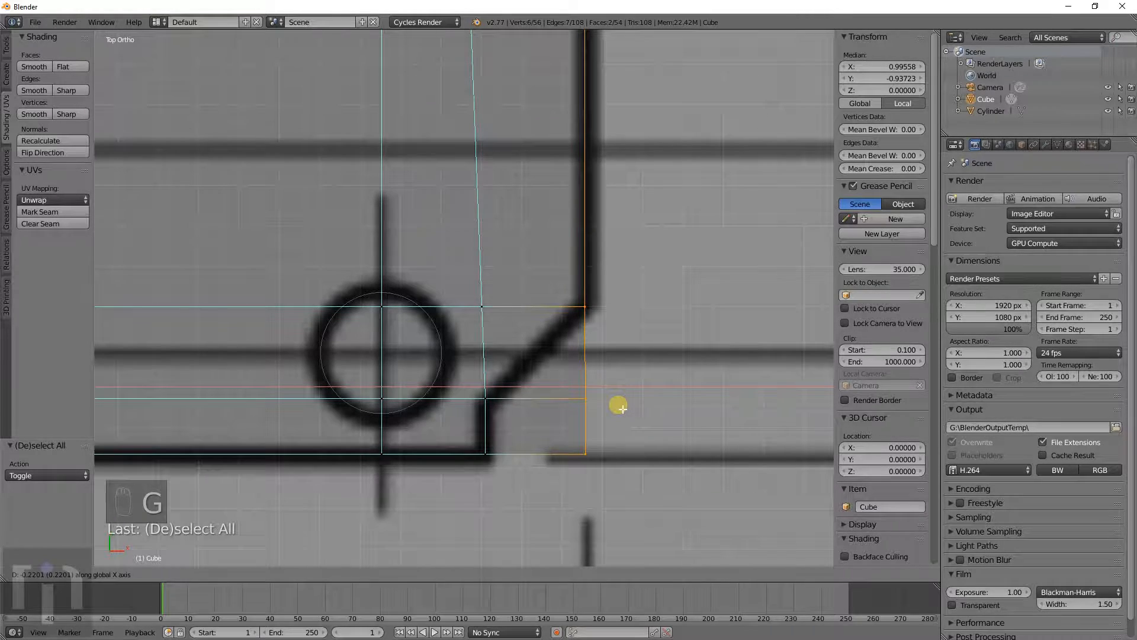
pyautogui.rightClick(619, 406)
# Step: Move the two outer vertex columns of the two lowest rows inward along X, close to the bottom-right chamfer's lower end
pyautogui.press('a')
pyautogui.press('c')
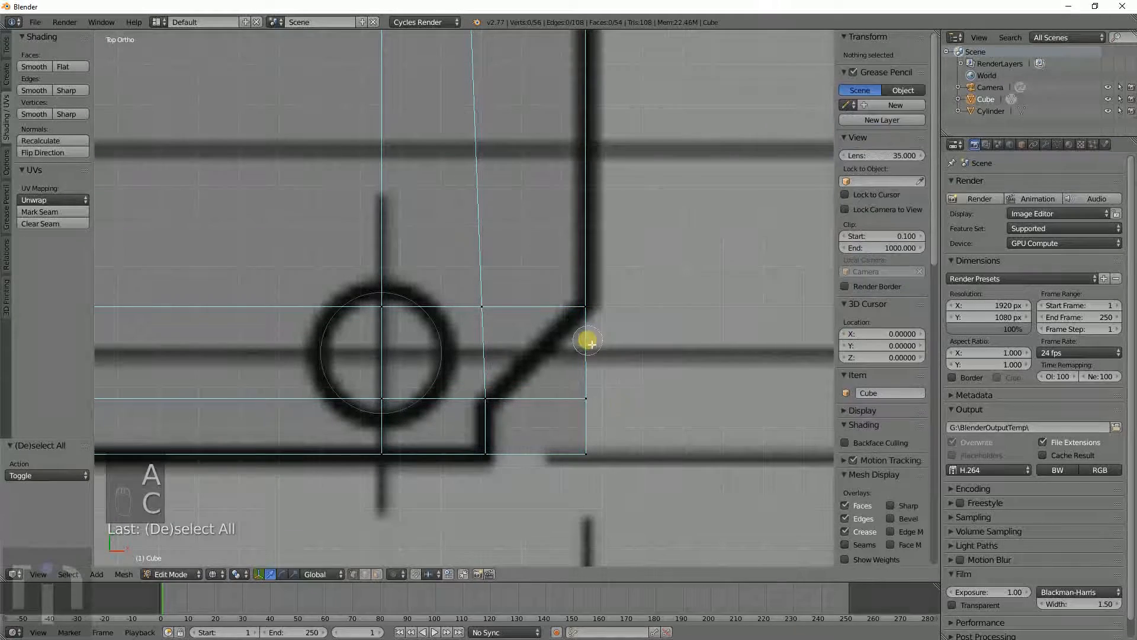
pyautogui.moveTo(589, 339); pyautogui.dragTo(591, 451)
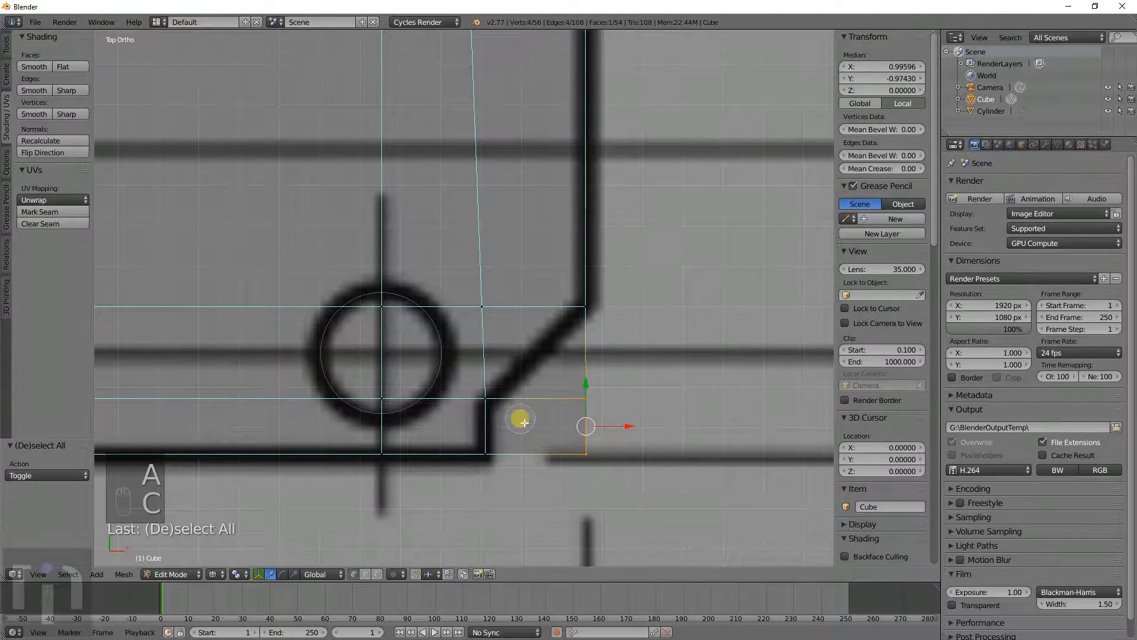
pyautogui.moveTo(496, 399); pyautogui.dragTo(508, 436)
pyautogui.press('g')
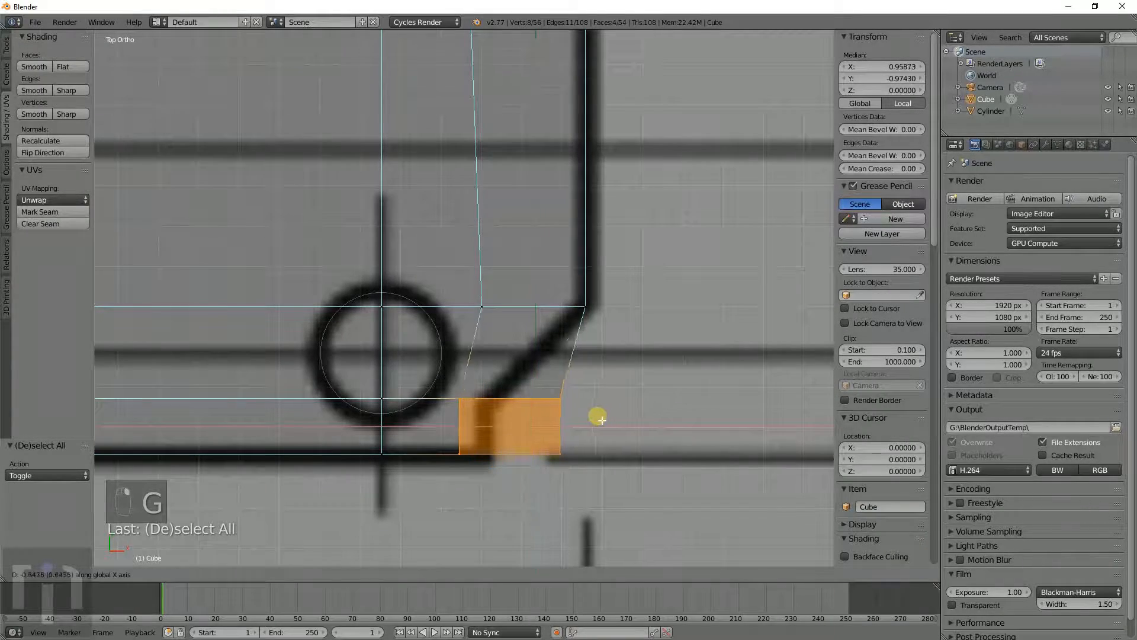
pyautogui.click(551, 416)
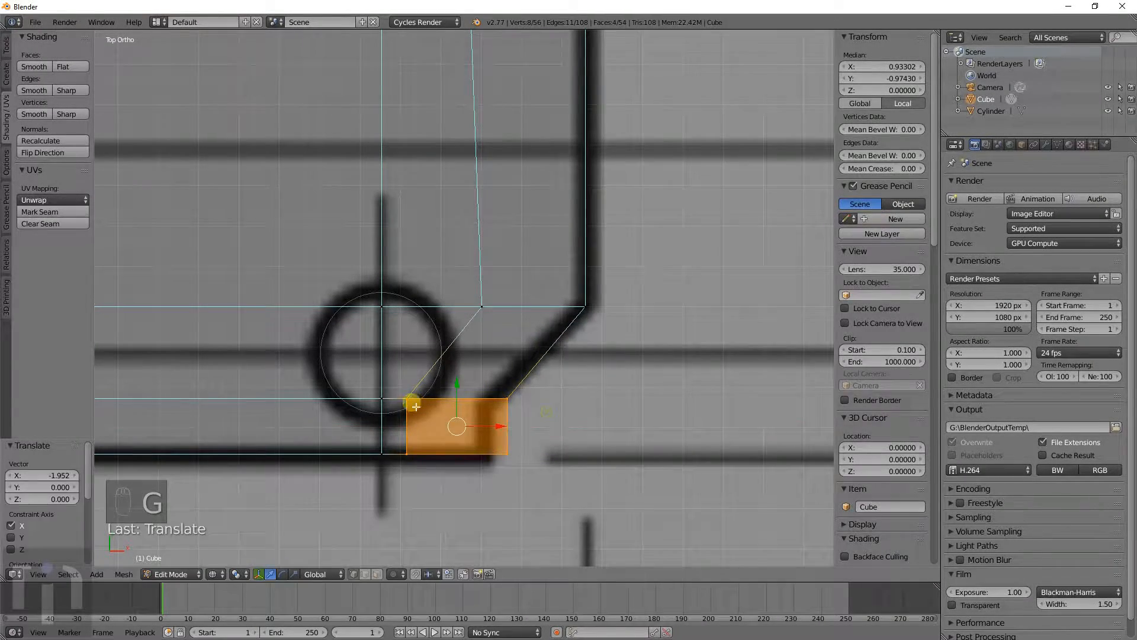
# Step: Move the three right-hand vertex columns of the two lowest rows along X onto the chamfer's lower end, and leave Edit Mode
pyautogui.press('a')
pyautogui.press('c')
pyautogui.moveTo(383, 396); pyautogui.dragTo(408, 401)
pyautogui.moveTo(413, 451); pyautogui.dragTo(391, 460)
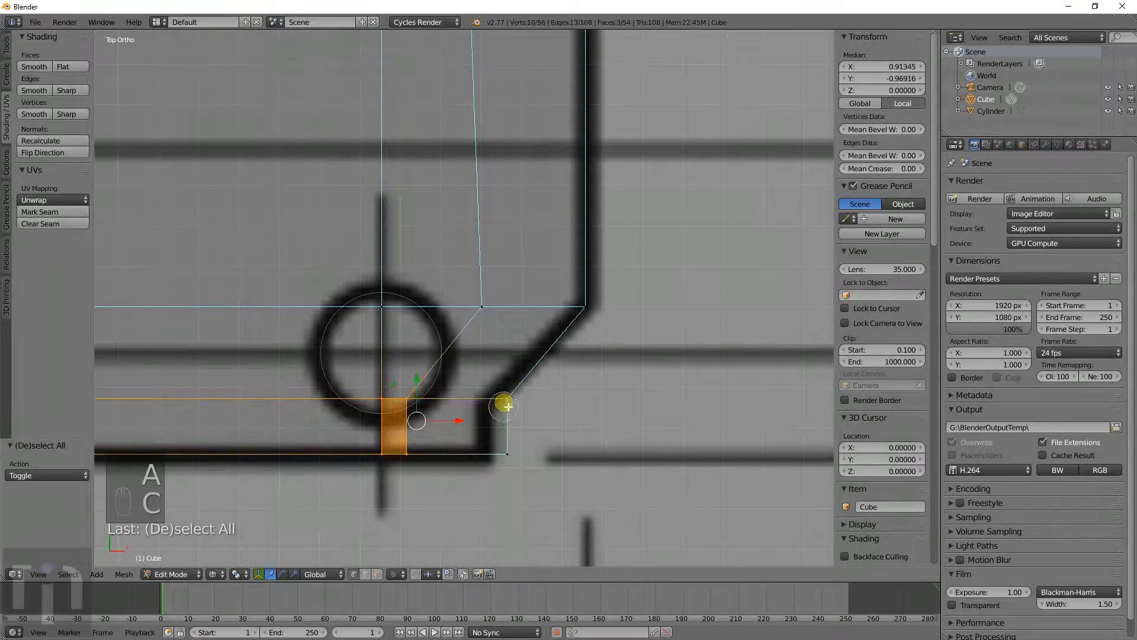
pyautogui.moveTo(503, 401); pyautogui.dragTo(510, 453)
pyautogui.press('g')
pyautogui.press('x')
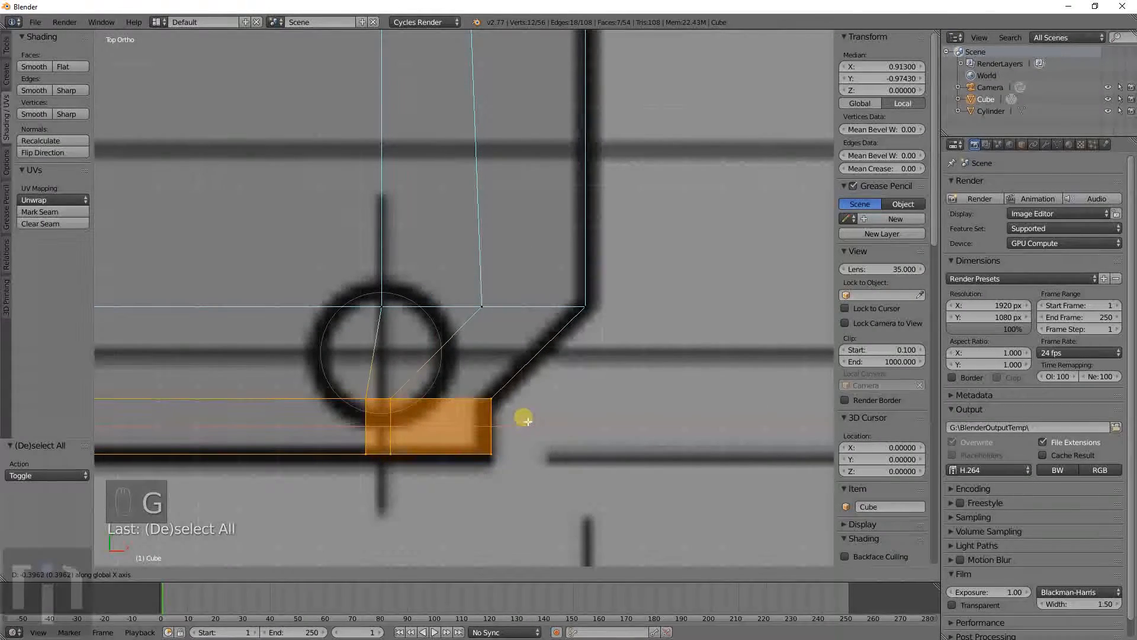
pyautogui.click(524, 421)
pyautogui.scroll(-11, 509, 375)
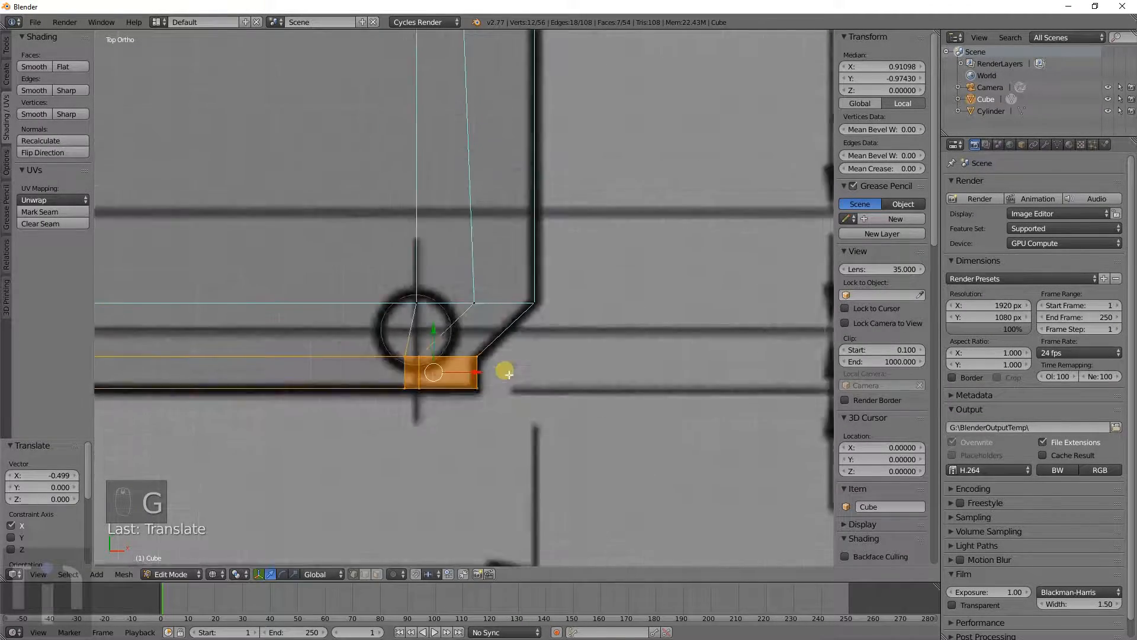
pyautogui.keyDown('shift'); pyautogui.moveTo(483, 226); pyautogui.dragTo(575, 441, button='middle'); pyautogui.keyUp('shift')
pyautogui.scroll(-4, 574, 440)
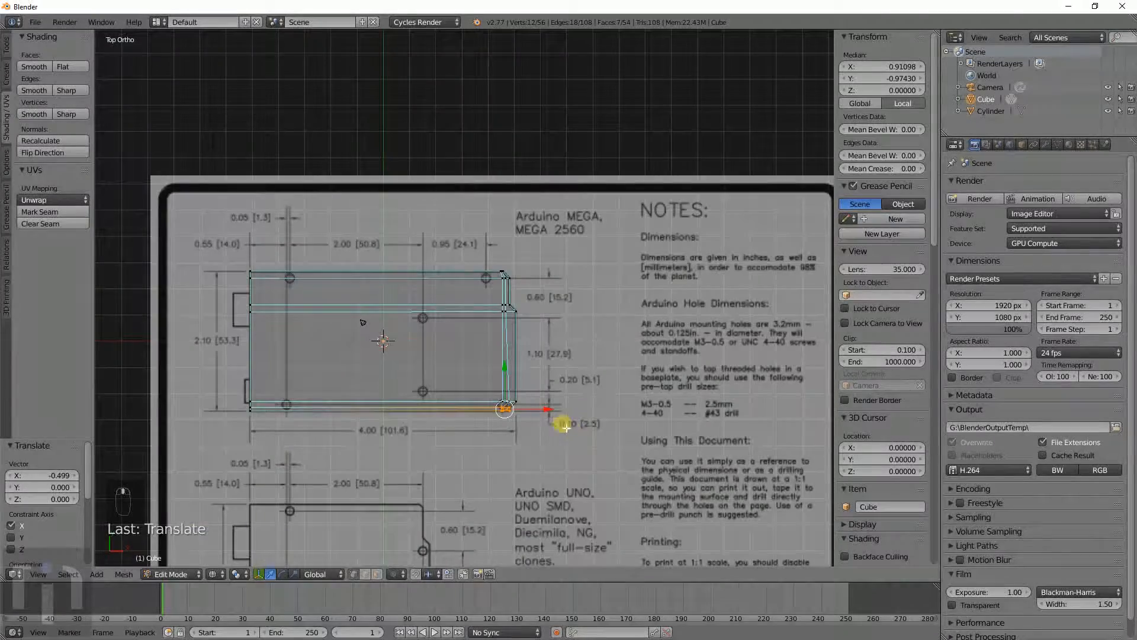
pyautogui.press('Tab')
# Step: Compare the board outline and hole cylinders with the drawing in wireframe and solid shading, from the top and at an angle
pyautogui.scroll(4, 542, 418)
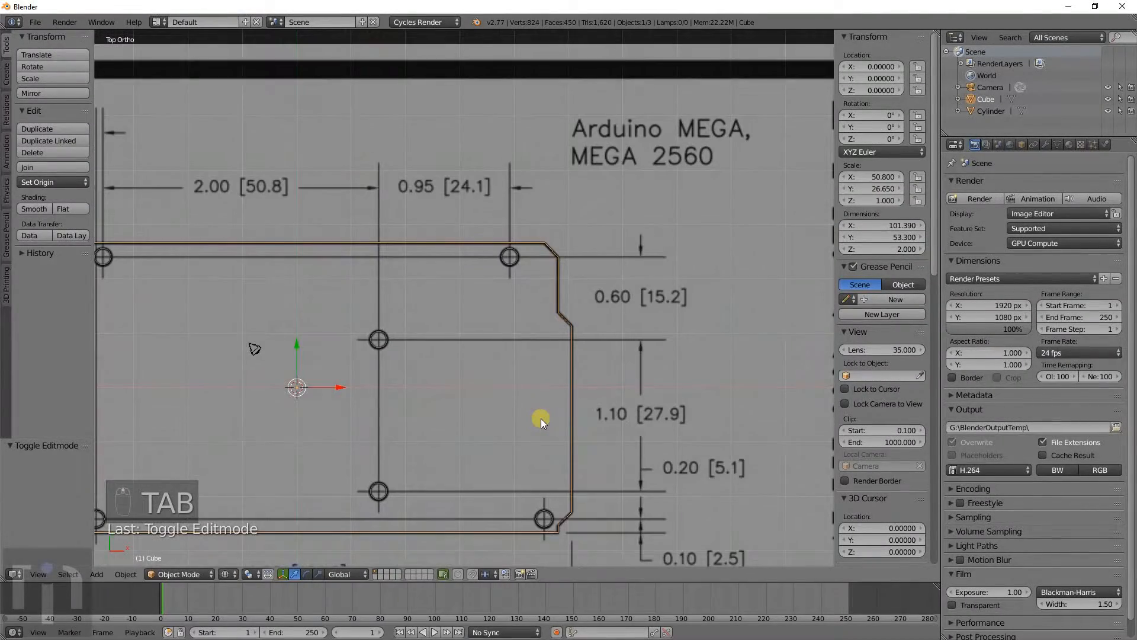
pyautogui.keyDown('shift'); pyautogui.moveTo(457, 390); pyautogui.dragTo(609, 368, button='middle'); pyautogui.keyUp('shift')
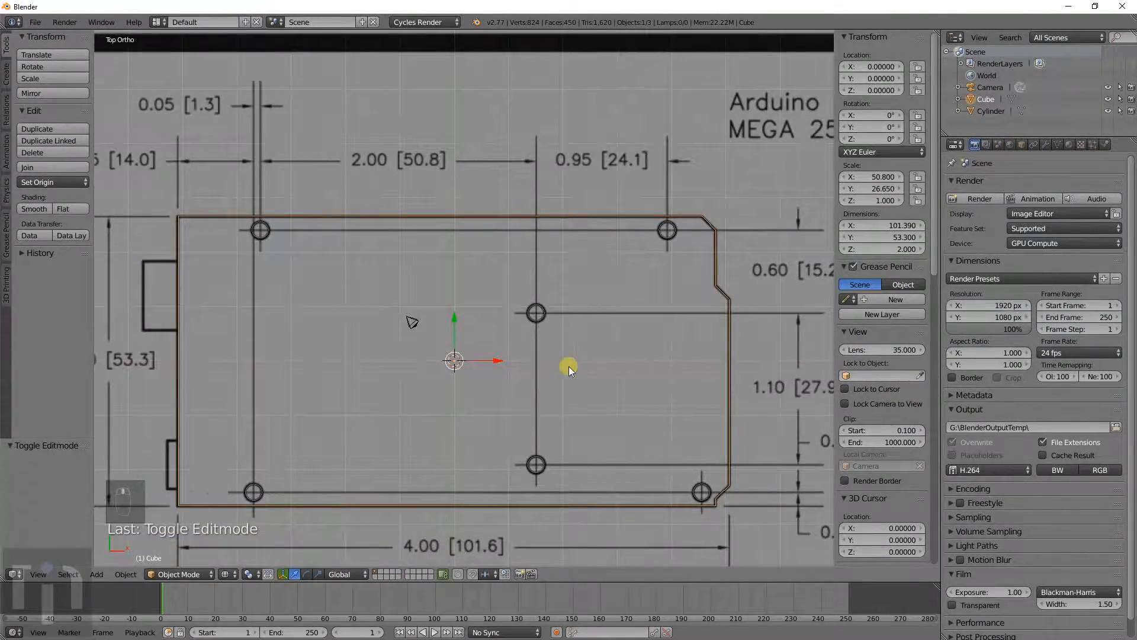
pyautogui.moveTo(702, 446)
pyautogui.mouseDown(button='middle')
pyautogui.moveTo(668, 365)
pyautogui.moveTo(663, 401)
pyautogui.mouseUp(button='middle')
pyautogui.press('z')
pyautogui.moveTo(516, 404); pyautogui.dragTo(697, 431, button='middle')
pyautogui.press('KP_7')
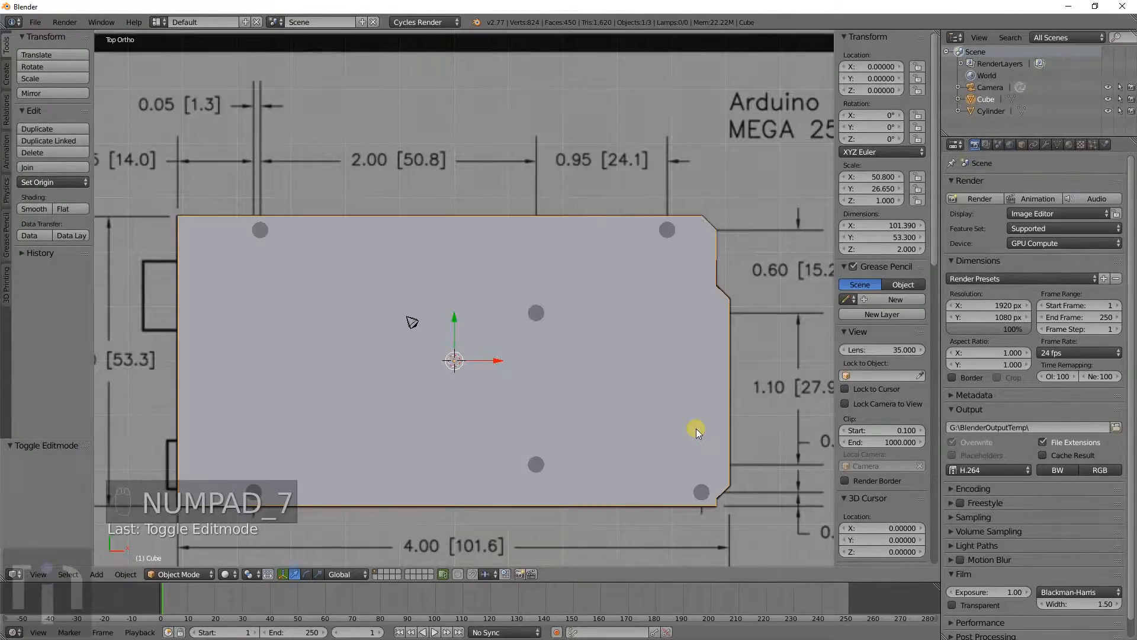
pyautogui.press('z')
pyautogui.moveTo(524, 357)
pyautogui.keyDown('shift'); pyautogui.mouseDown(button='middle')
pyautogui.moveTo(571, 253)
pyautogui.moveTo(543, 275)
pyautogui.mouseUp(button='middle'); pyautogui.keyUp('shift')
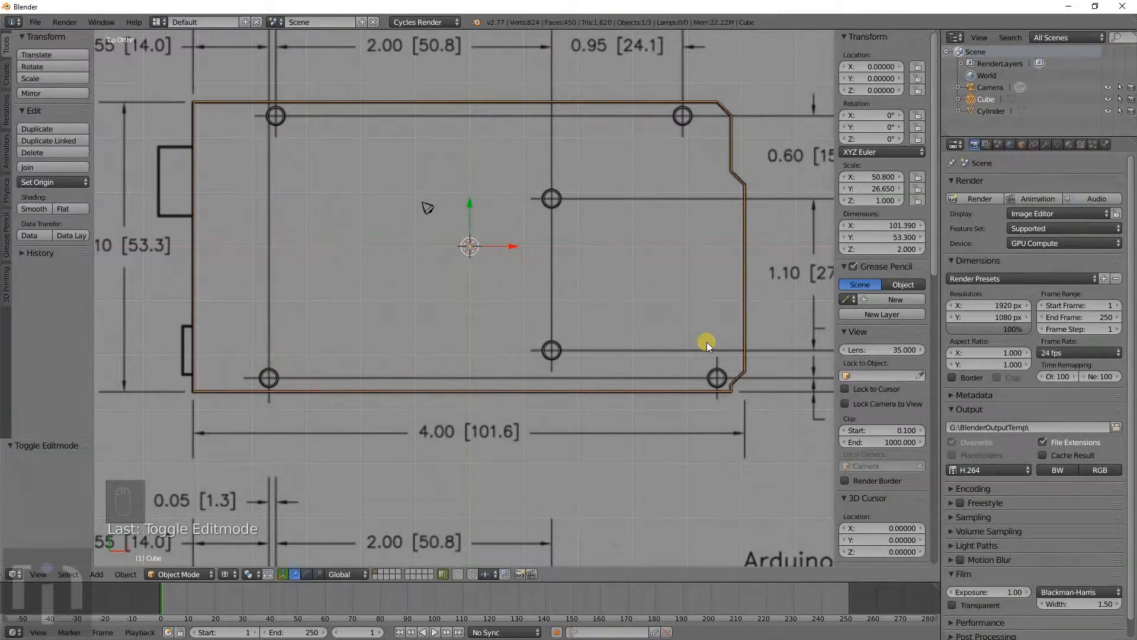
pyautogui.moveTo(641, 383)
pyautogui.mouseDown(button='middle')
pyautogui.moveTo(665, 247)
pyautogui.moveTo(630, 350)
pyautogui.mouseUp(button='middle')
pyautogui.press('z')
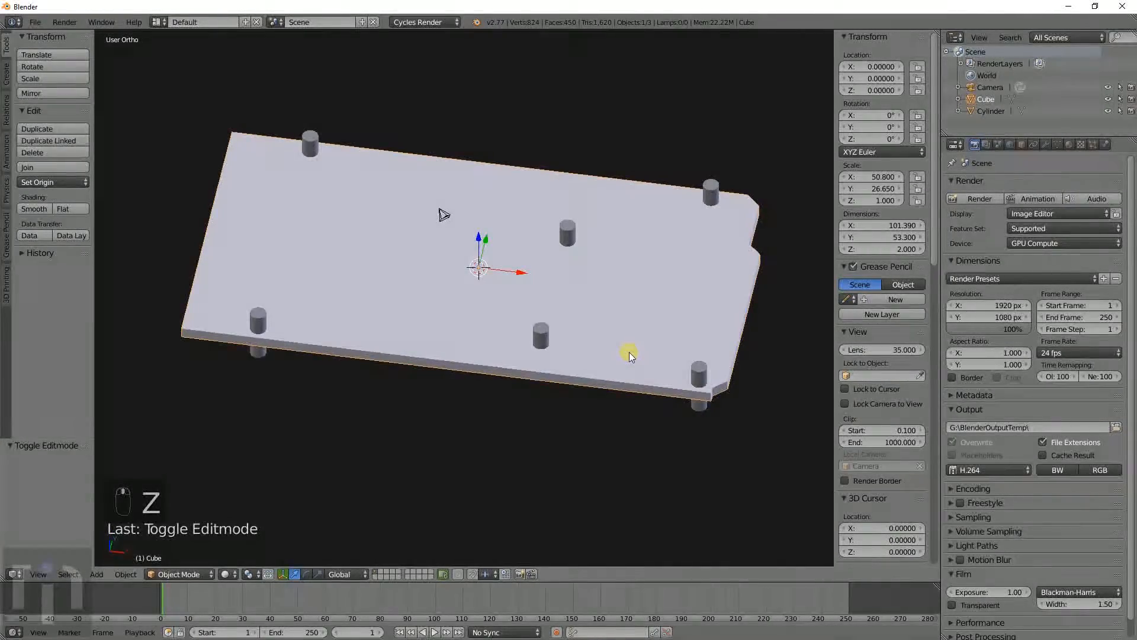
pyautogui.press('KP_7')
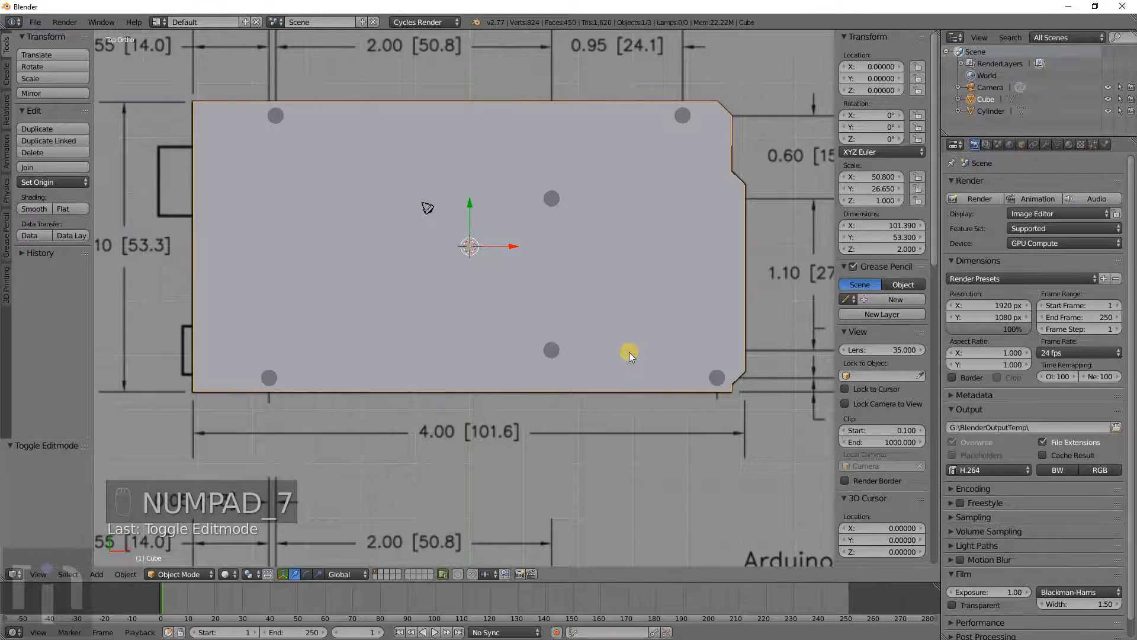
pyautogui.press('z')
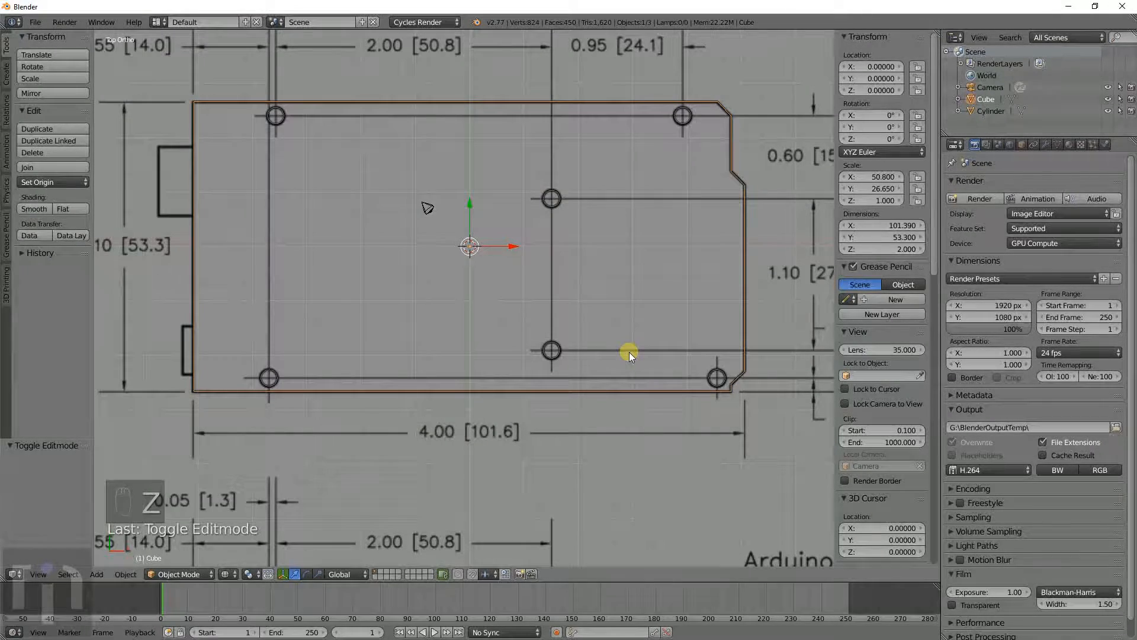
pyautogui.scroll(-2, 598, 325)
pyautogui.keyDown('shift'); pyautogui.moveTo(579, 302); pyautogui.dragTo(624, 318, button='middle'); pyautogui.keyUp('shift')
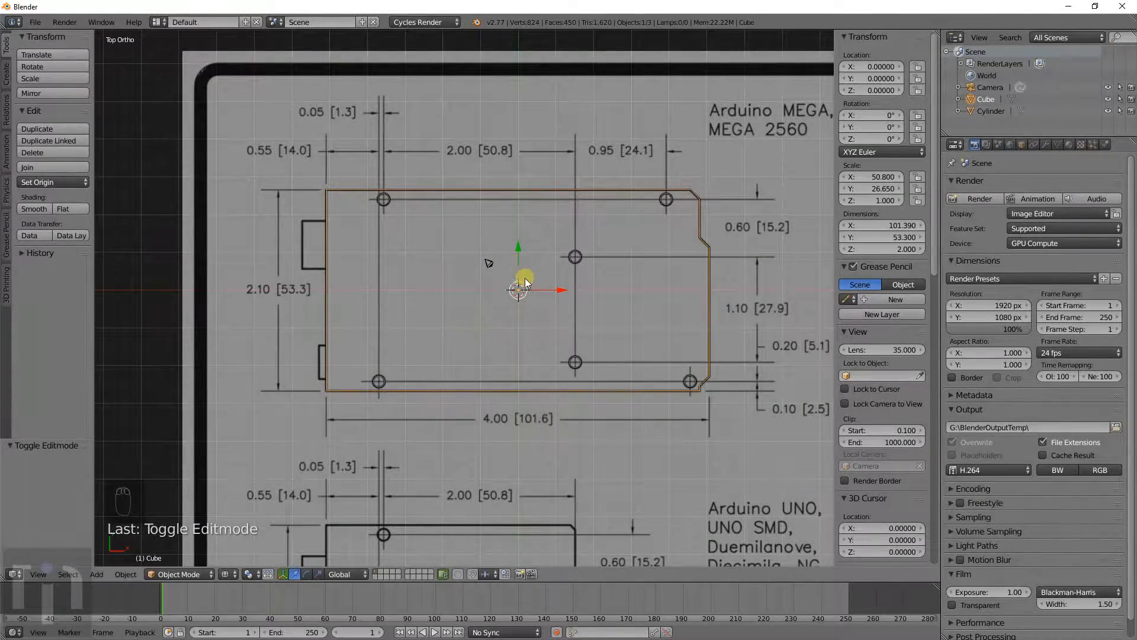
pyautogui.hotkey('shift', 'a')
pyautogui.moveTo(500, 284)
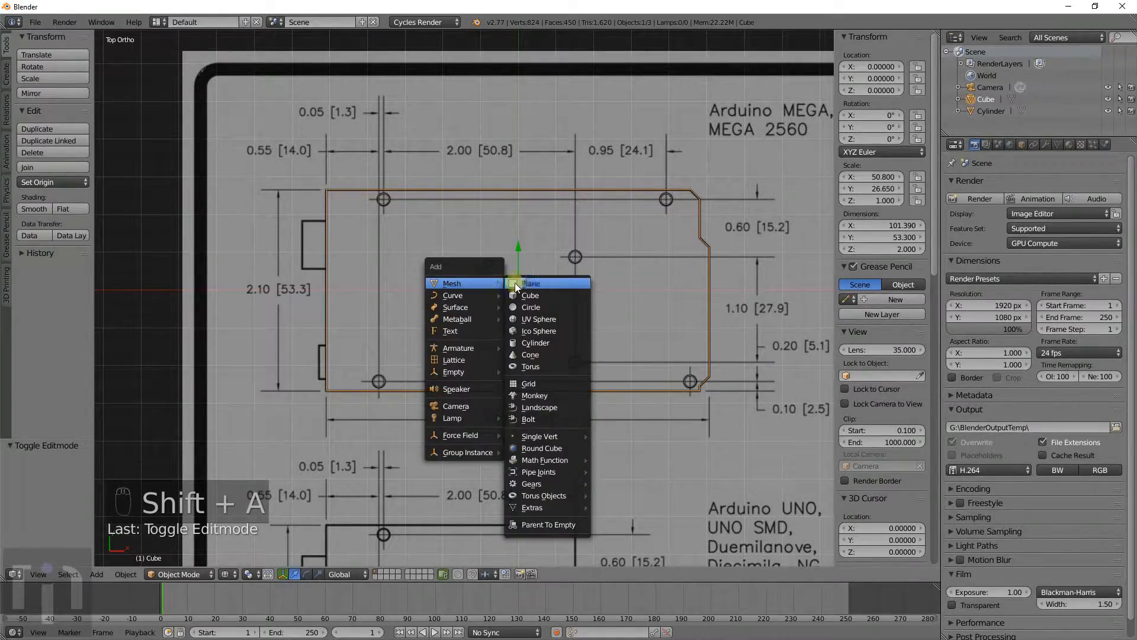
pyautogui.scroll(3, 474, 291)
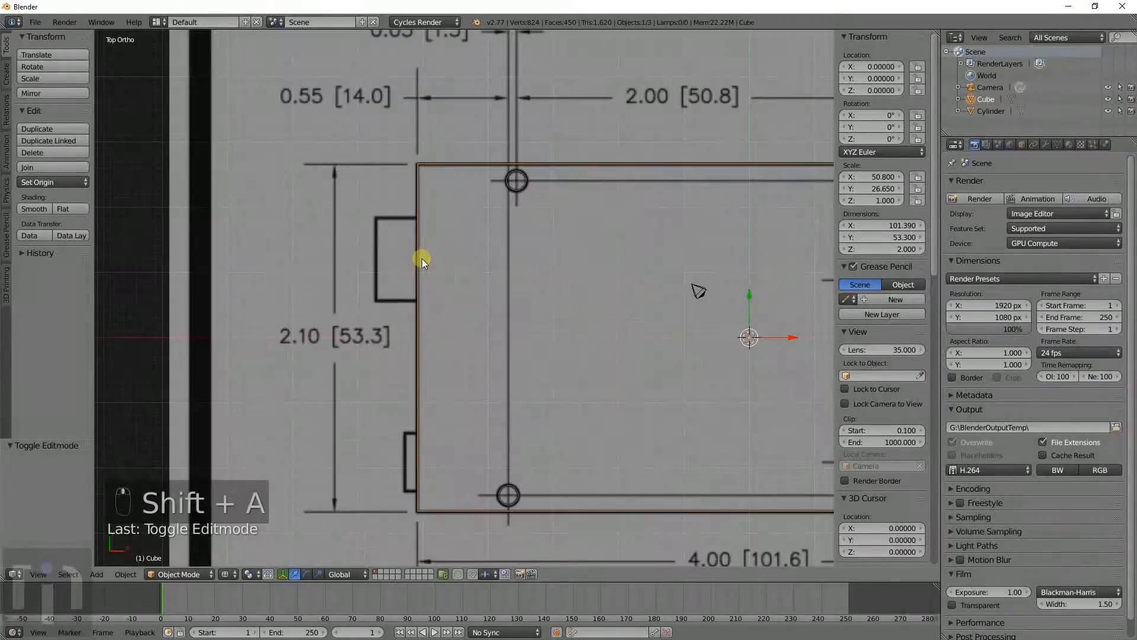
# Step: In Edit Mode, move the left-edge vertices of the third row up about 4.5 mm along Y to the larger connector's upper edge
pyautogui.keyDown('shift'); pyautogui.moveTo(399, 216); pyautogui.dragTo(483, 221, button='middle'); pyautogui.keyUp('shift')
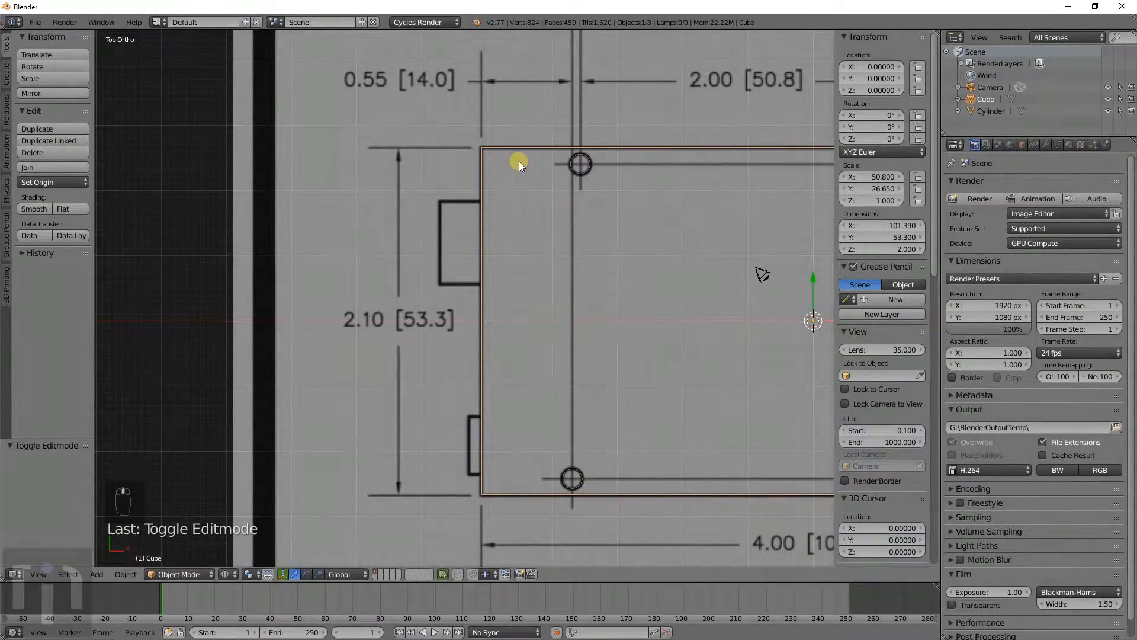
pyautogui.press('Tab')
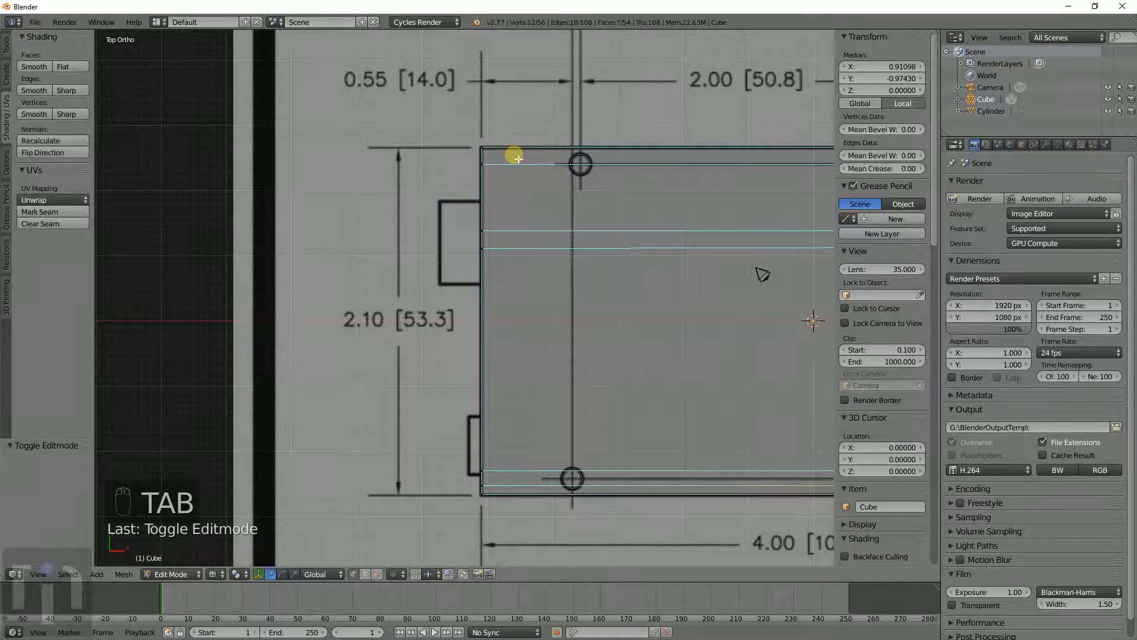
pyautogui.hotkey('ctrl', 'r')
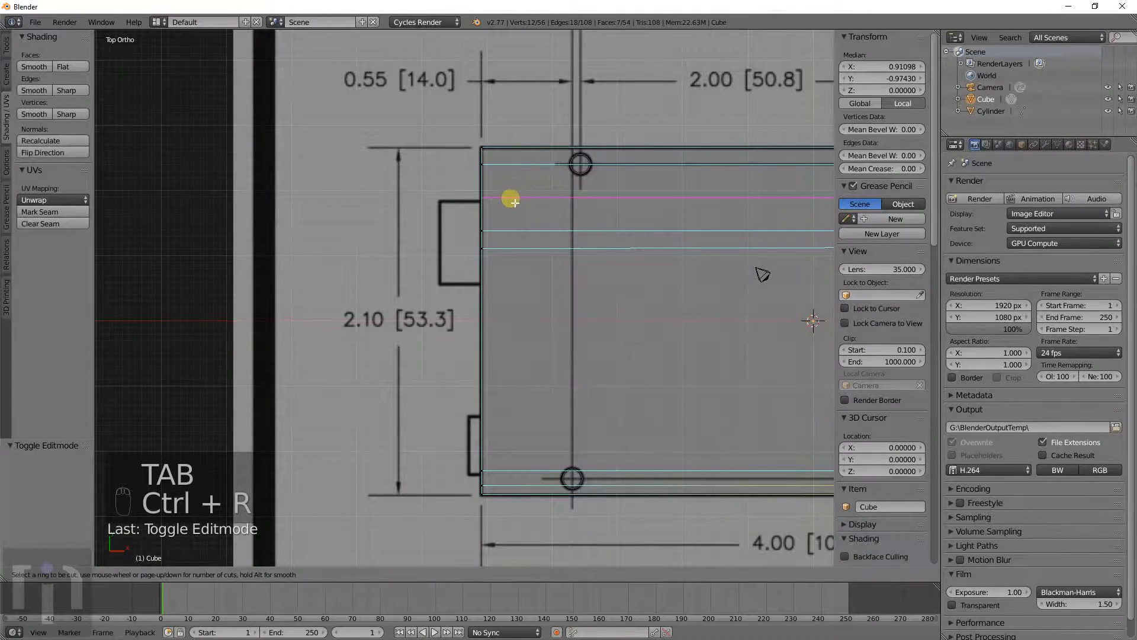
pyautogui.scroll(4, 482, 241)
pyautogui.keyDown('shift'); pyautogui.moveTo(525, 238); pyautogui.dragTo(511, 344, button='middle'); pyautogui.keyUp('shift')
pyautogui.scroll(5, 511, 343)
pyautogui.keyDown('shift'); pyautogui.moveTo(528, 216); pyautogui.dragTo(510, 375, button='middle'); pyautogui.keyUp('shift')
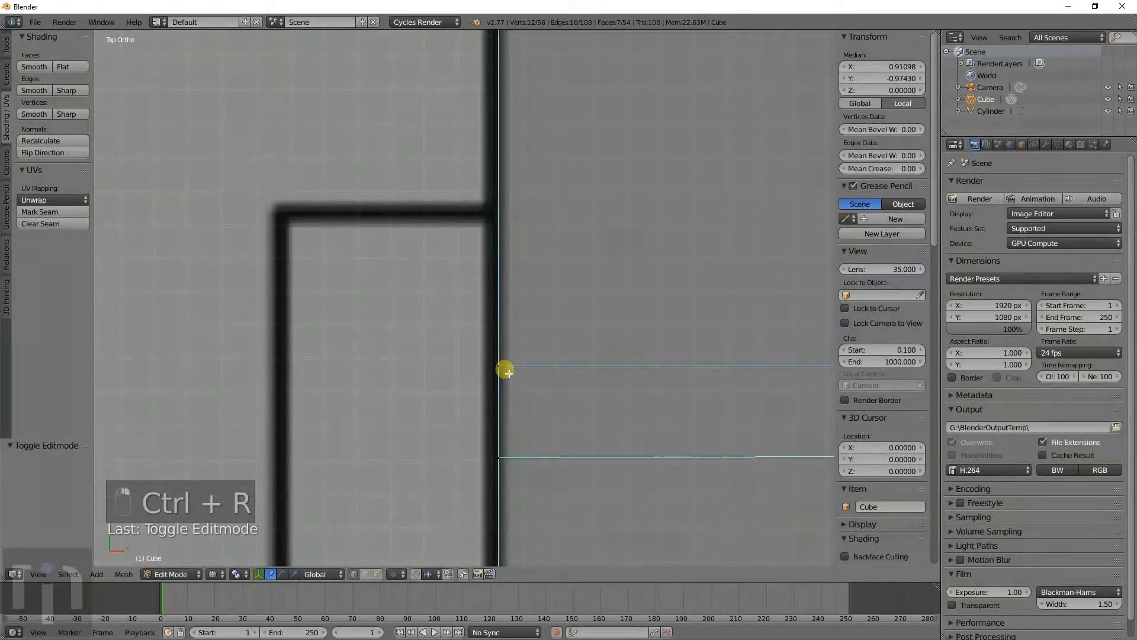
pyautogui.press('a')
pyautogui.press('c')
pyautogui.click(503, 368)
pyautogui.press('g')
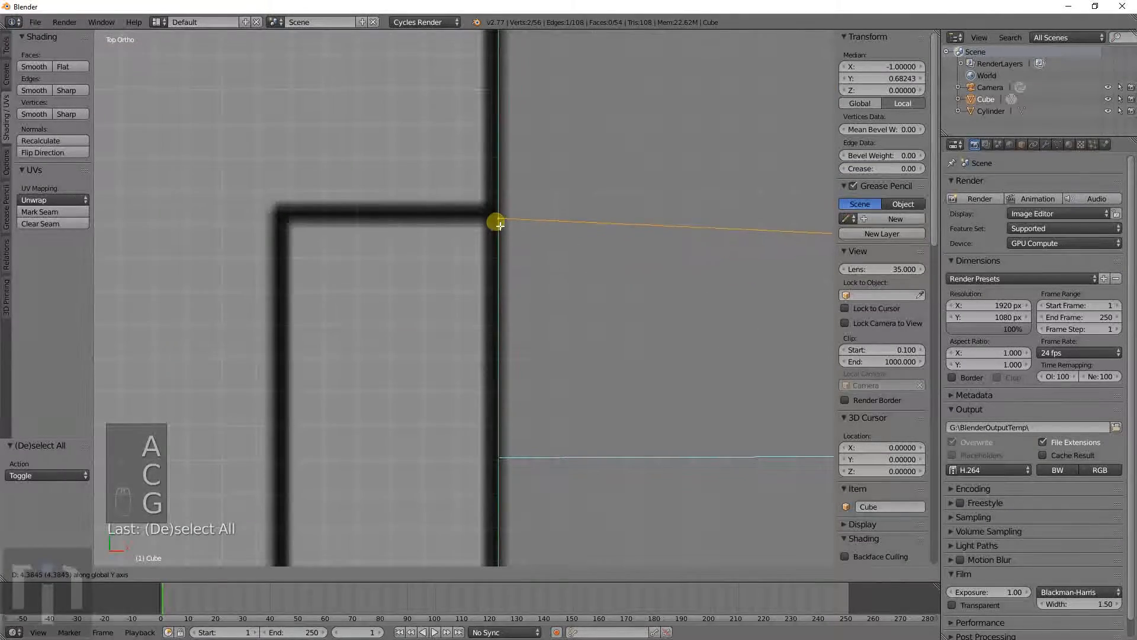
pyautogui.click(497, 213)
pyautogui.scroll(-4, 519, 309)
# Step: Move the left-edge vertices of the fourth row down along Y to the larger connector's lower edge, at about local Y 0.21
pyautogui.keyDown('shift'); pyautogui.moveTo(532, 441); pyautogui.dragTo(530, 335, button='middle'); pyautogui.keyUp('shift')
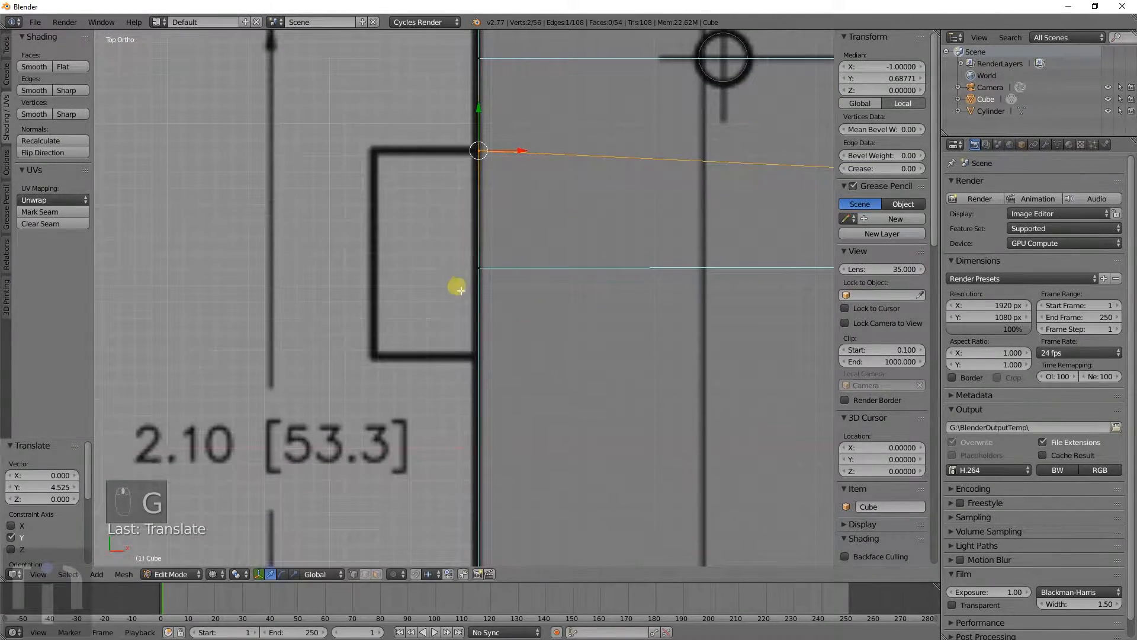
pyautogui.press('a')
pyautogui.press('c')
pyautogui.click(481, 269)
pyautogui.rightClick(480, 269)
pyautogui.press('g')
pyautogui.middleClick(497, 299)
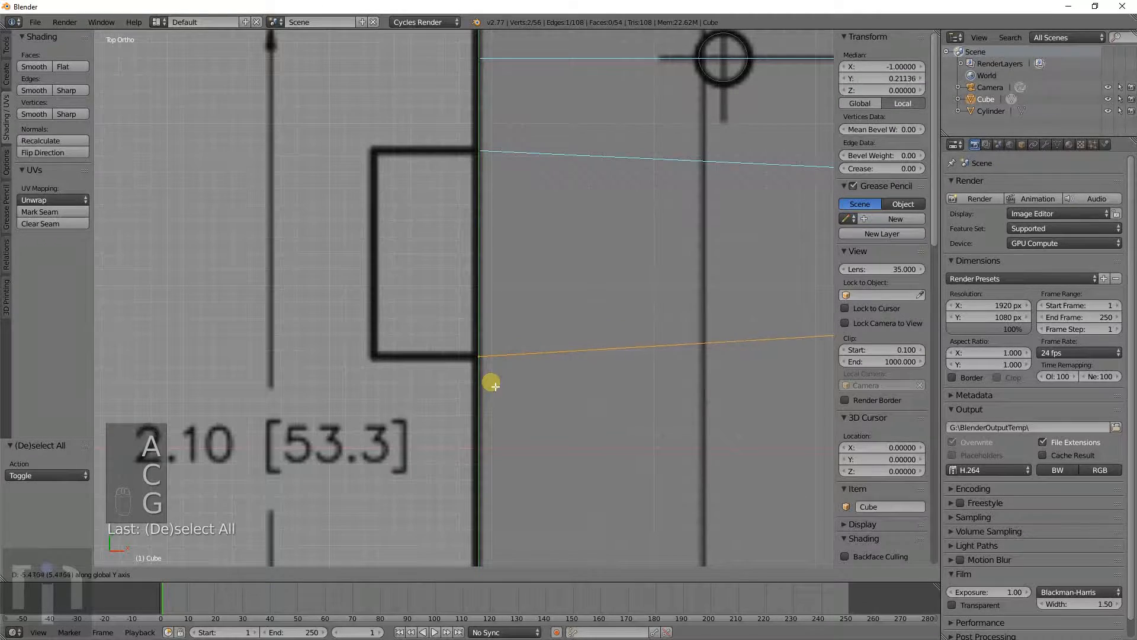
pyautogui.click(495, 385)
# Step: Extrude the left side face between those two vertex rows outward about 6.46 mm to the larger connector's drawn outer edge
pyautogui.press('a')
pyautogui.press('c')
pyautogui.click(475, 151)
pyautogui.click(481, 363)
pyautogui.rightClick(485, 374)
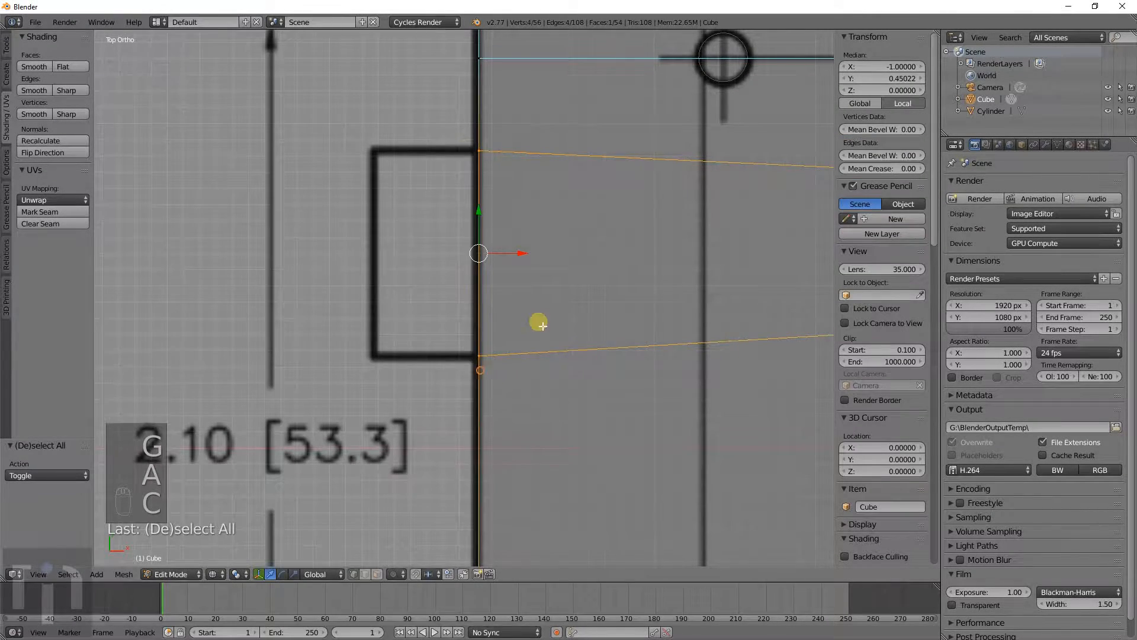
pyautogui.press('e')
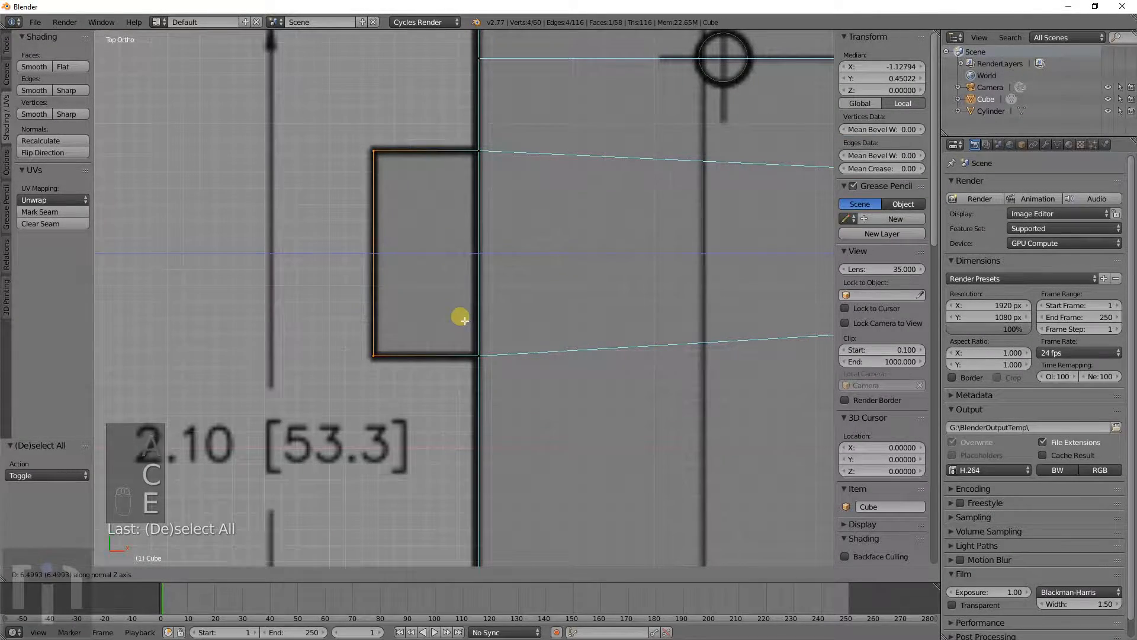
pyautogui.click(464, 322)
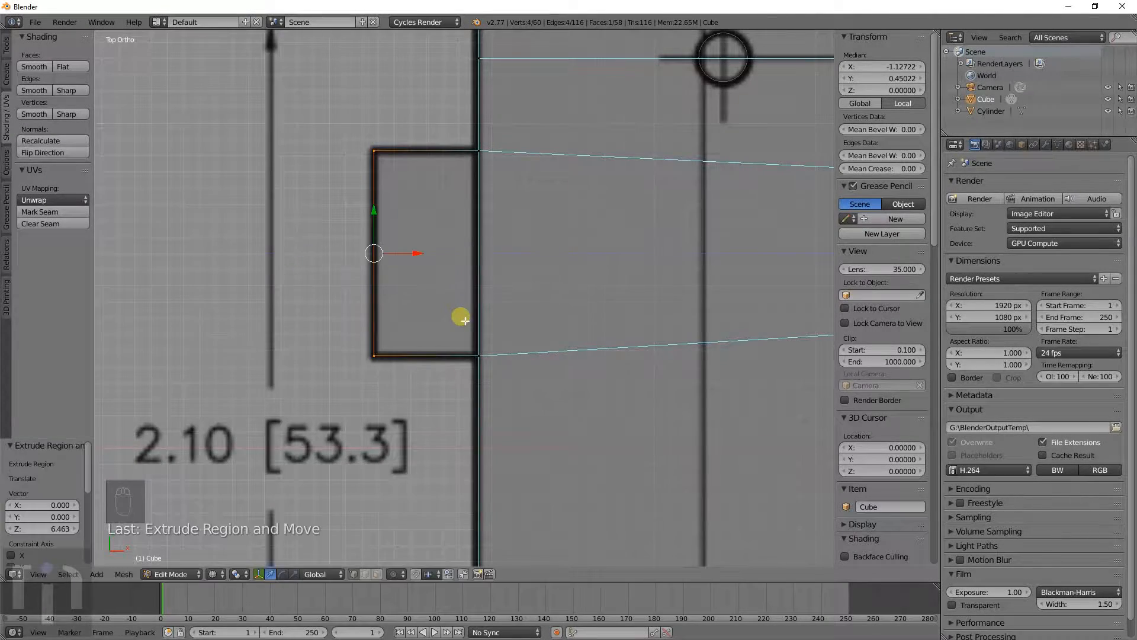
# Step: Add a horizontal loop cut across the board and slide it near the smaller connector's upper edge, at about local Y -0.50
pyautogui.scroll(-5, 475, 333)
pyautogui.keyDown('shift'); pyautogui.moveTo(523, 439); pyautogui.dragTo(511, 293, button='middle'); pyautogui.keyUp('shift')
pyautogui.scroll(6, 506, 290)
pyautogui.press('a')
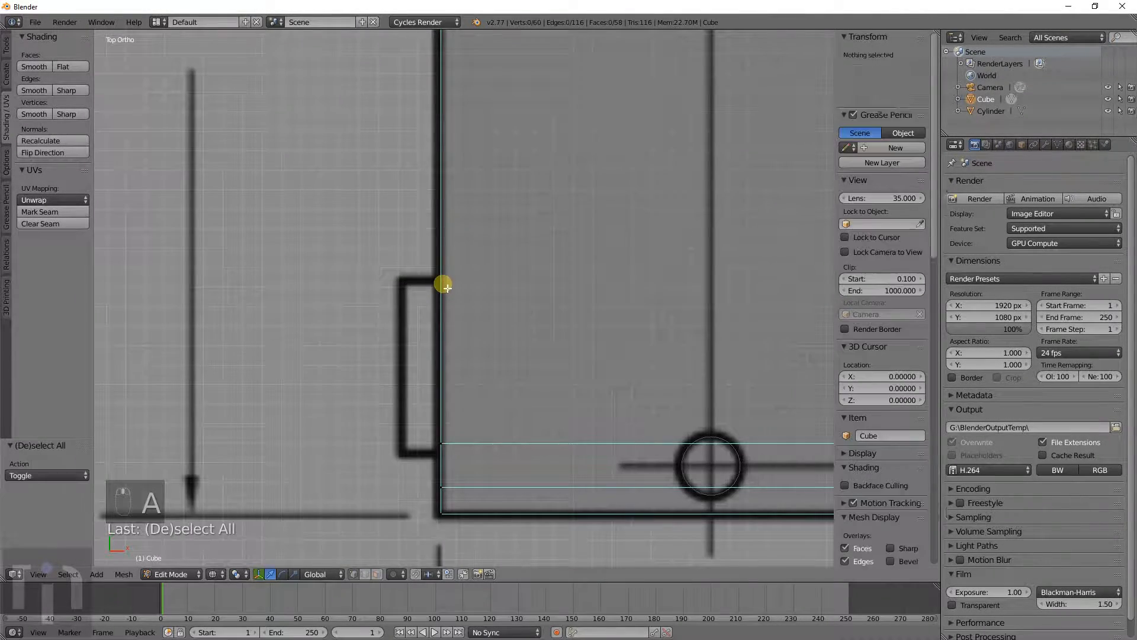
pyautogui.scroll(-5, 445, 296)
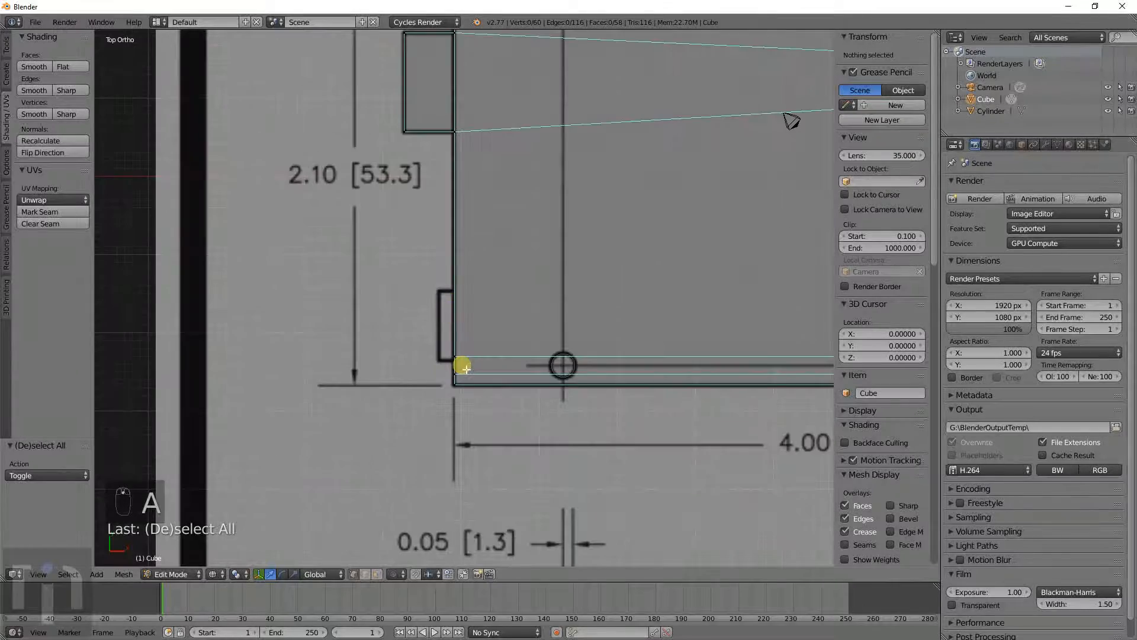
pyautogui.hotkey('ctrl', 'r')
pyautogui.click(480, 231)
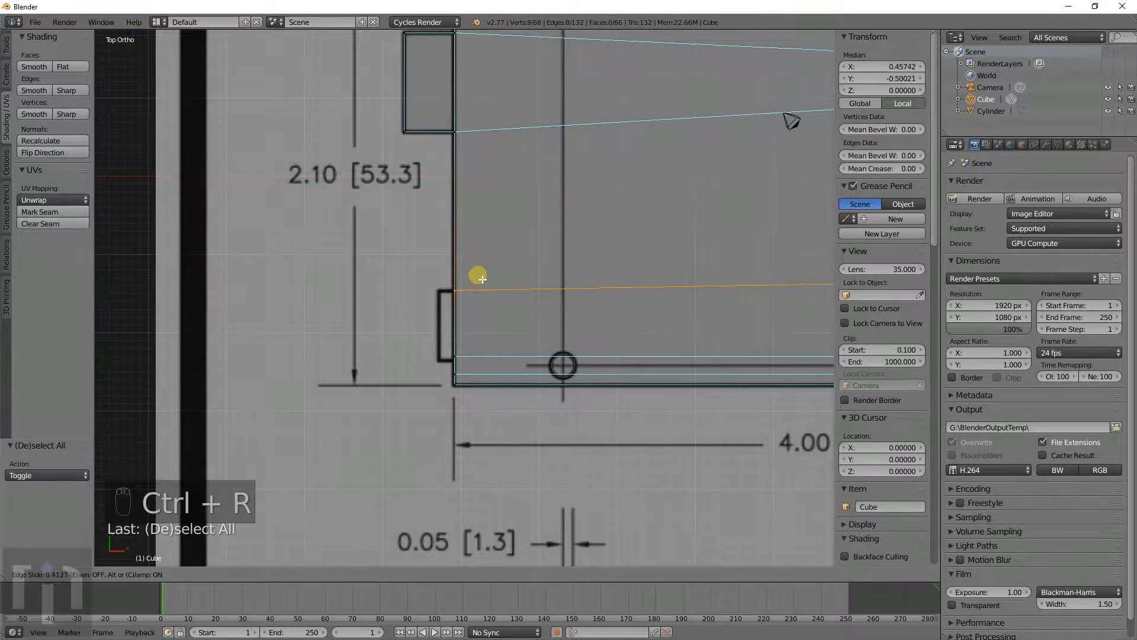
pyautogui.click(475, 274)
# Step: Fine-tune the new edge loop along Y in top view so it lines up with the smaller connector's upper edge
pyautogui.scroll(3, 463, 339)
pyautogui.scroll(4, 504, 316)
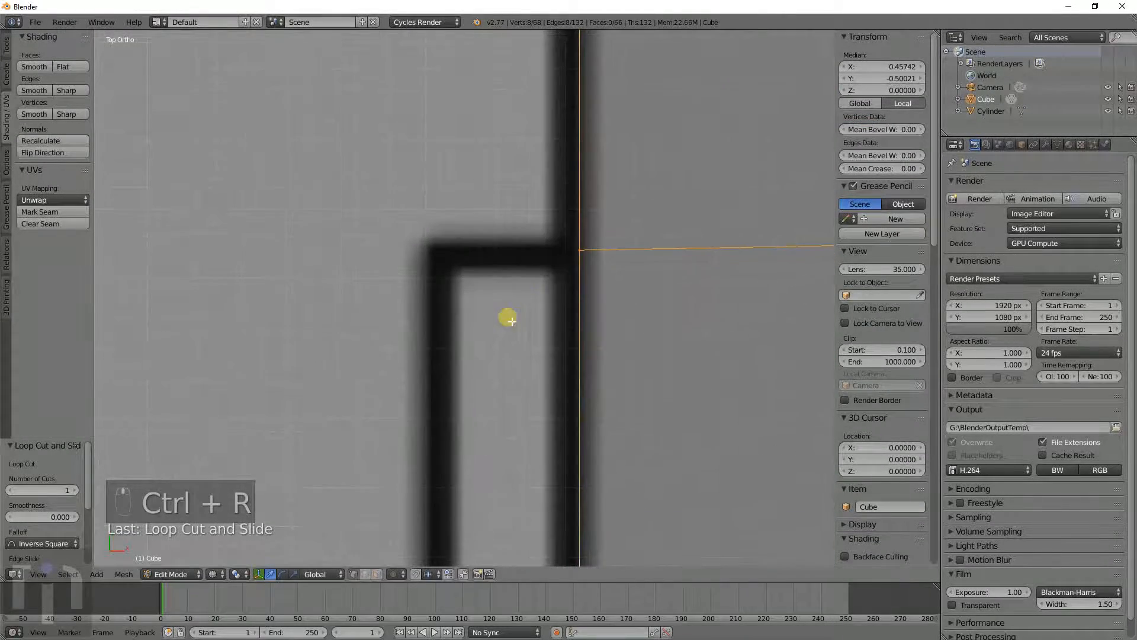
pyautogui.moveTo(597, 266); pyautogui.dragTo(599, 266, button='middle')
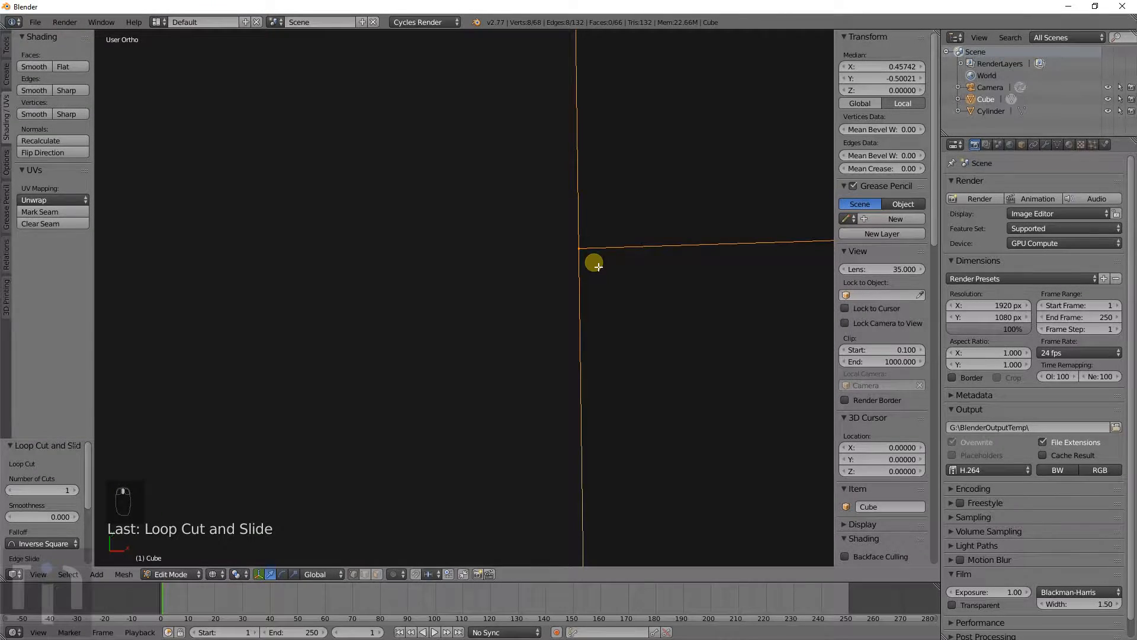
pyautogui.press('KP_7')
pyautogui.press('g')
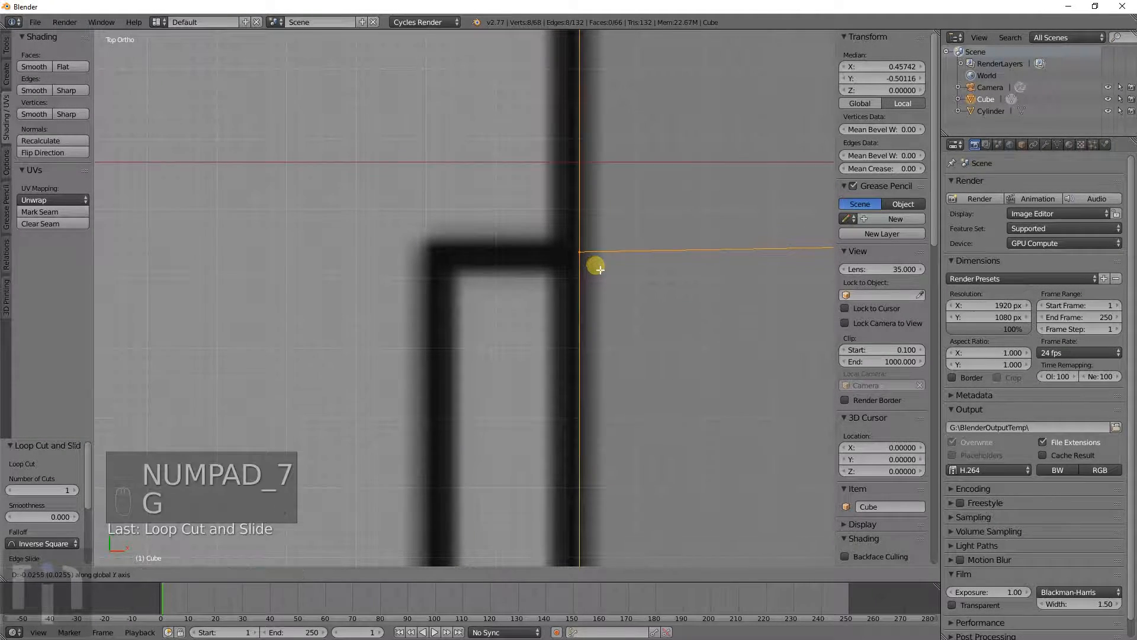
pyautogui.click(600, 273)
# Step: Move the left-edge vertices of the row below down about 0.53 mm along Y to the smaller connector's lower edge
pyautogui.scroll(-7, 599, 280)
pyautogui.keyDown('shift'); pyautogui.moveTo(558, 415); pyautogui.dragTo(552, 316, button='middle'); pyautogui.keyUp('shift')
pyautogui.scroll(5, 538, 354)
pyautogui.press('a')
pyautogui.press('c')
pyautogui.click(546, 423)
pyautogui.rightClick(546, 423)
pyautogui.press('g')
pyautogui.moveTo(579, 355); pyautogui.dragTo(578, 376, button='middle')
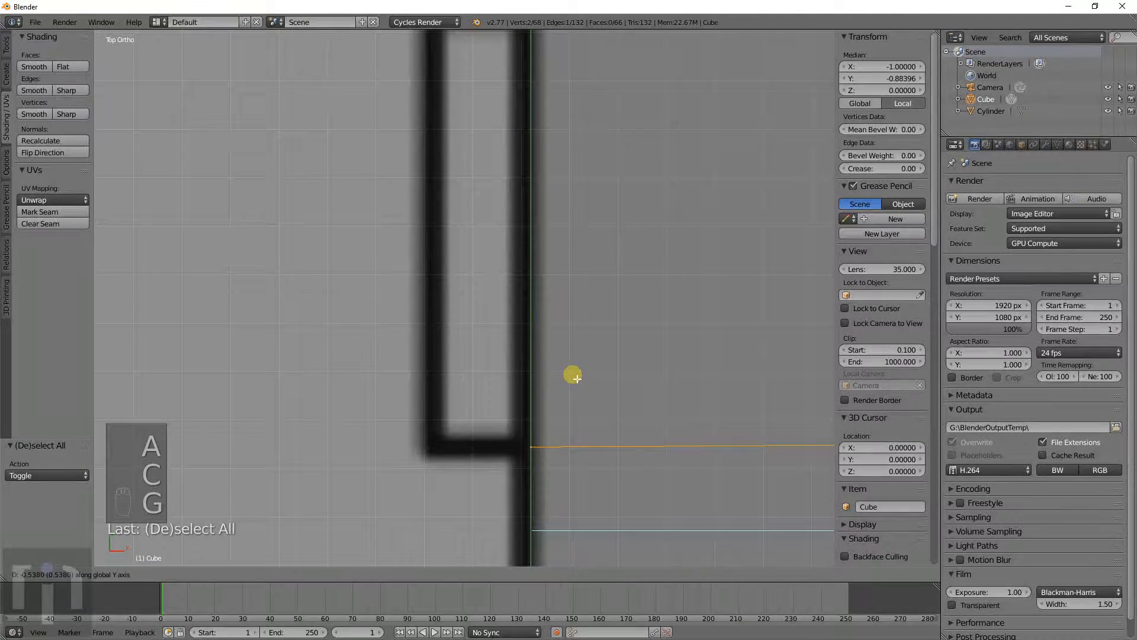
pyautogui.click(573, 375)
# Step: Extrude the side face between the smaller connector's two vertex rows outward about 1.96 mm, and leave Edit Mode
pyautogui.scroll(-7, 573, 360)
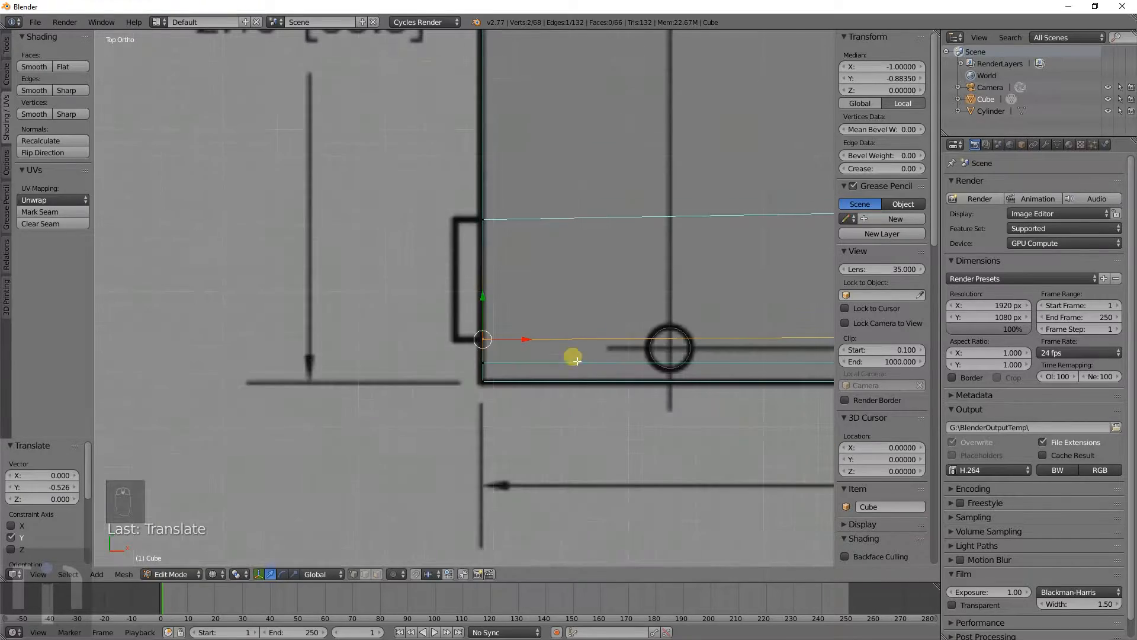
pyautogui.keyDown('shift'); pyautogui.moveTo(554, 287); pyautogui.dragTo(554, 316, button='middle'); pyautogui.keyUp('shift')
pyautogui.press('c')
pyautogui.click(488, 253)
pyautogui.rightClick(488, 253)
pyautogui.scroll(5, 523, 310)
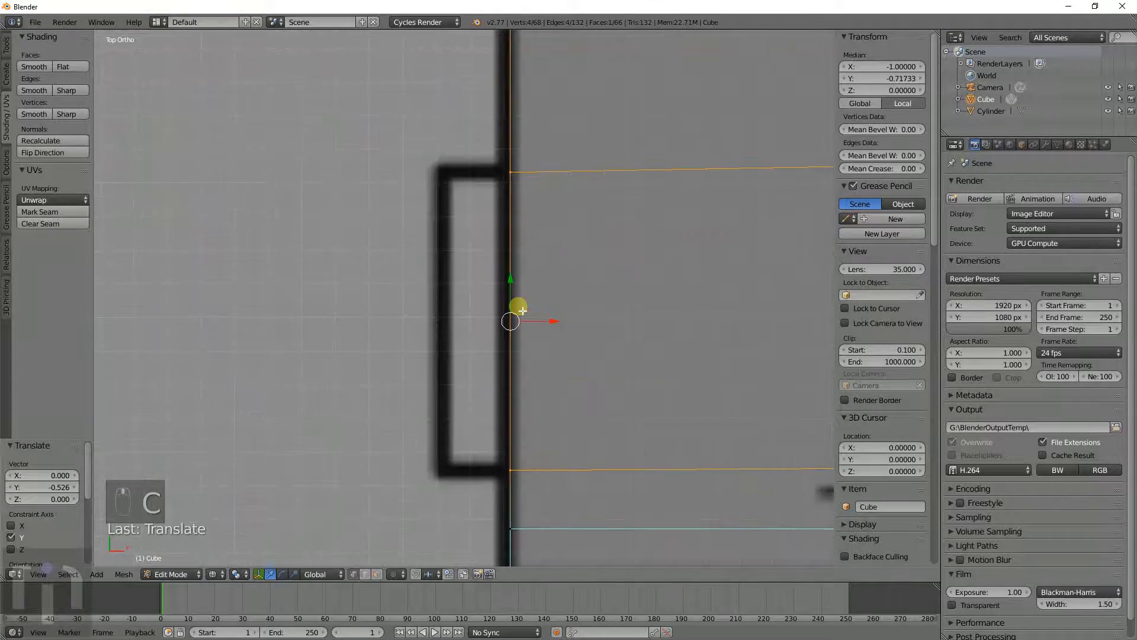
pyautogui.press('e')
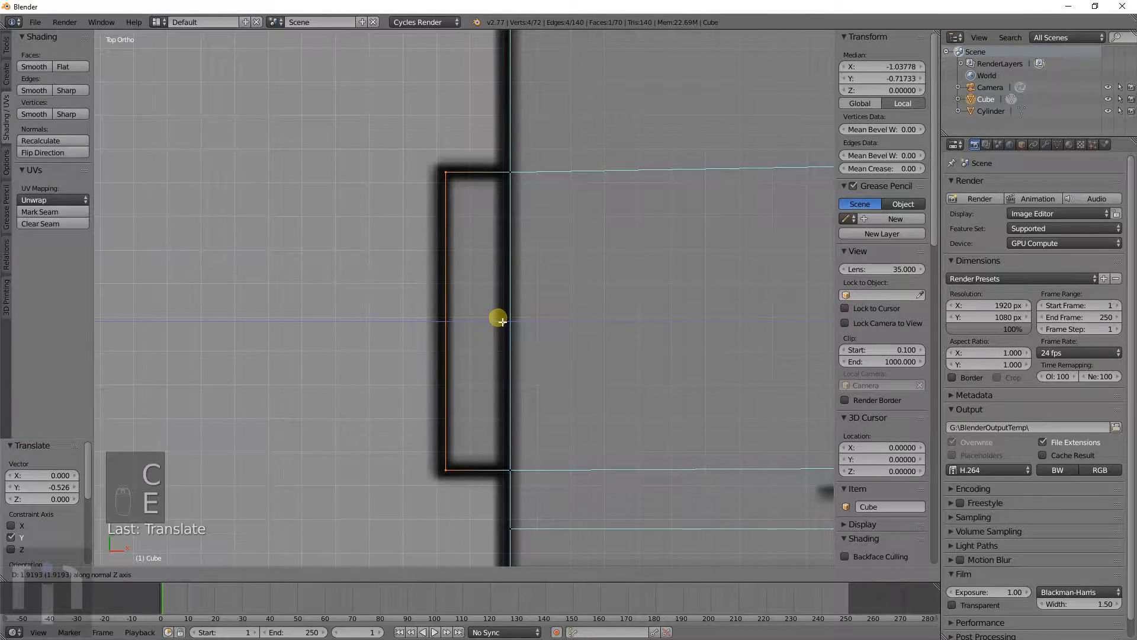
pyautogui.click(501, 322)
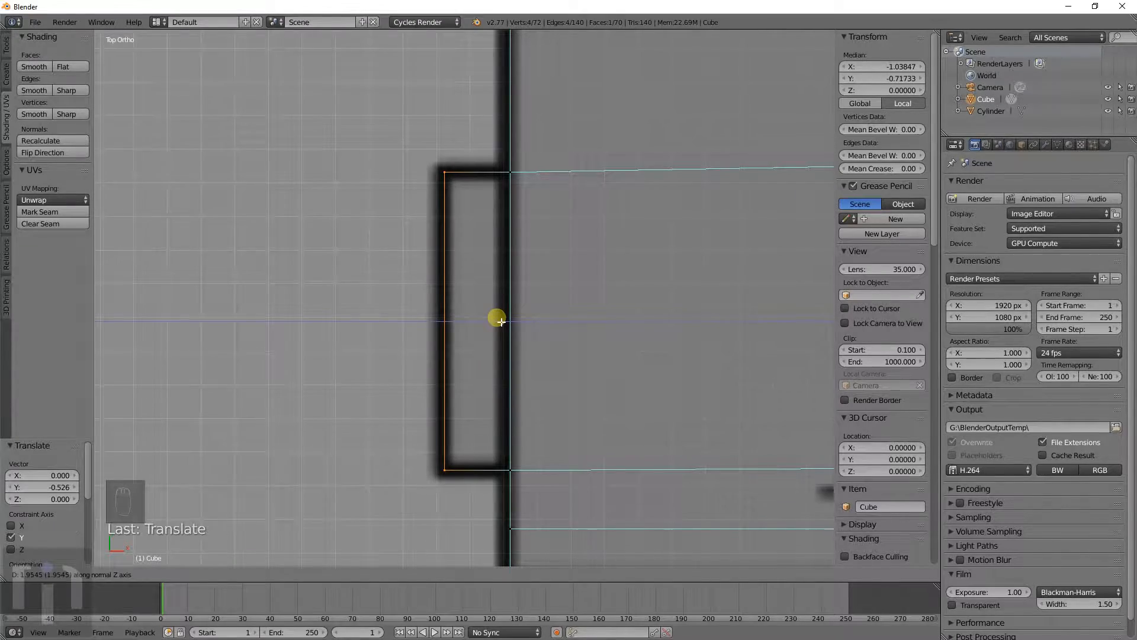
pyautogui.scroll(-5, 501, 321)
pyautogui.scroll(-7, 501, 321)
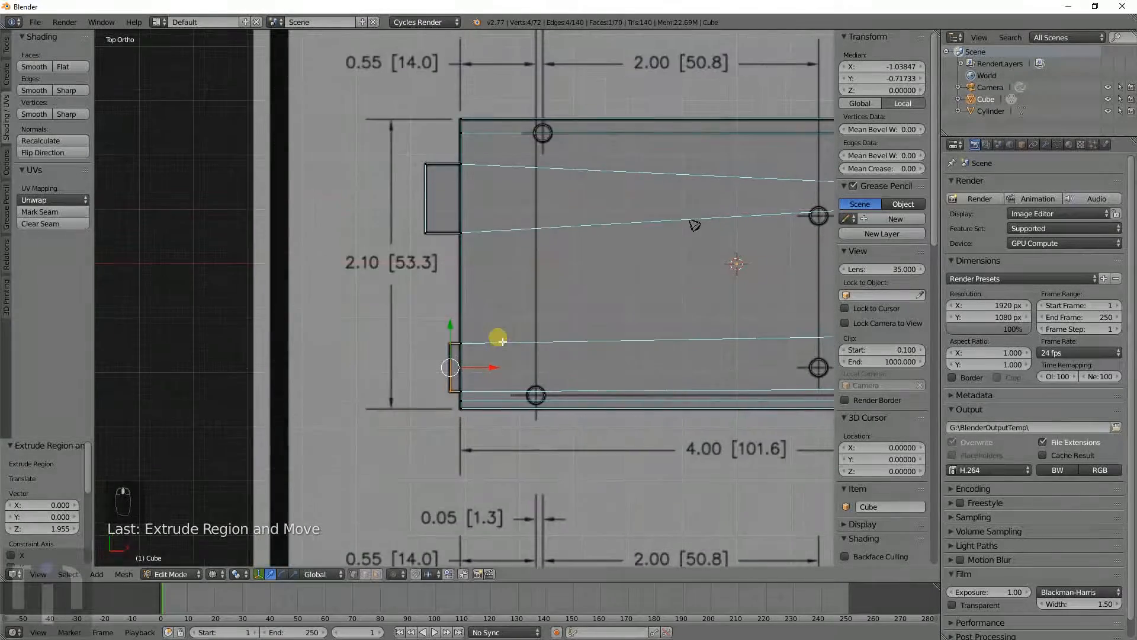
pyautogui.keyDown('shift'); pyautogui.moveTo(553, 313); pyautogui.dragTo(552, 314, button='middle'); pyautogui.keyUp('shift')
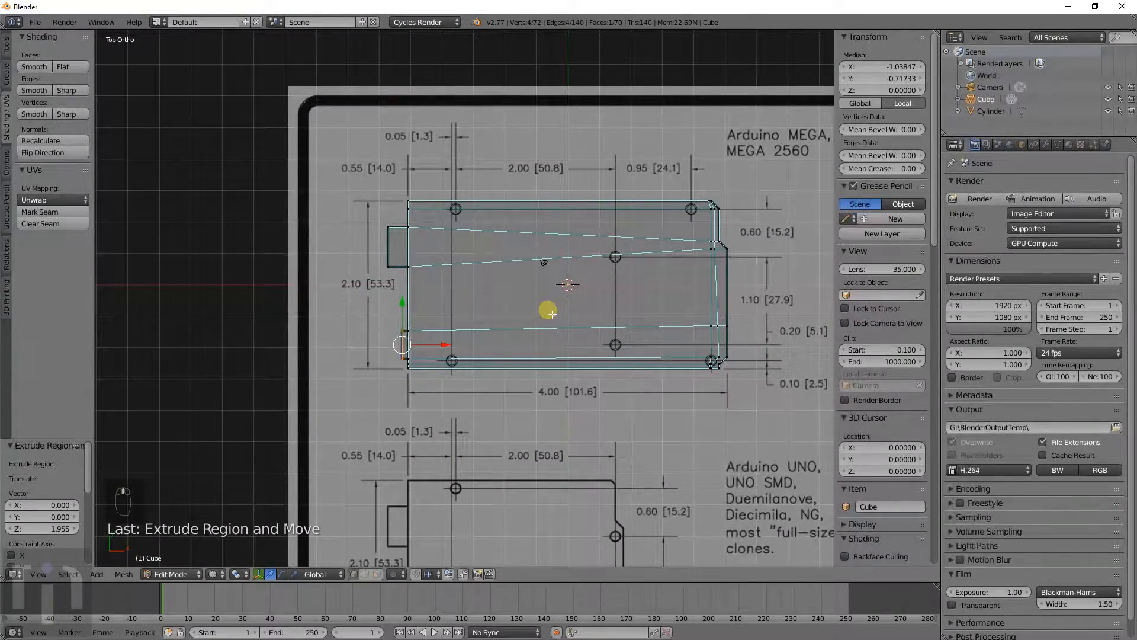
pyautogui.press('Tab')
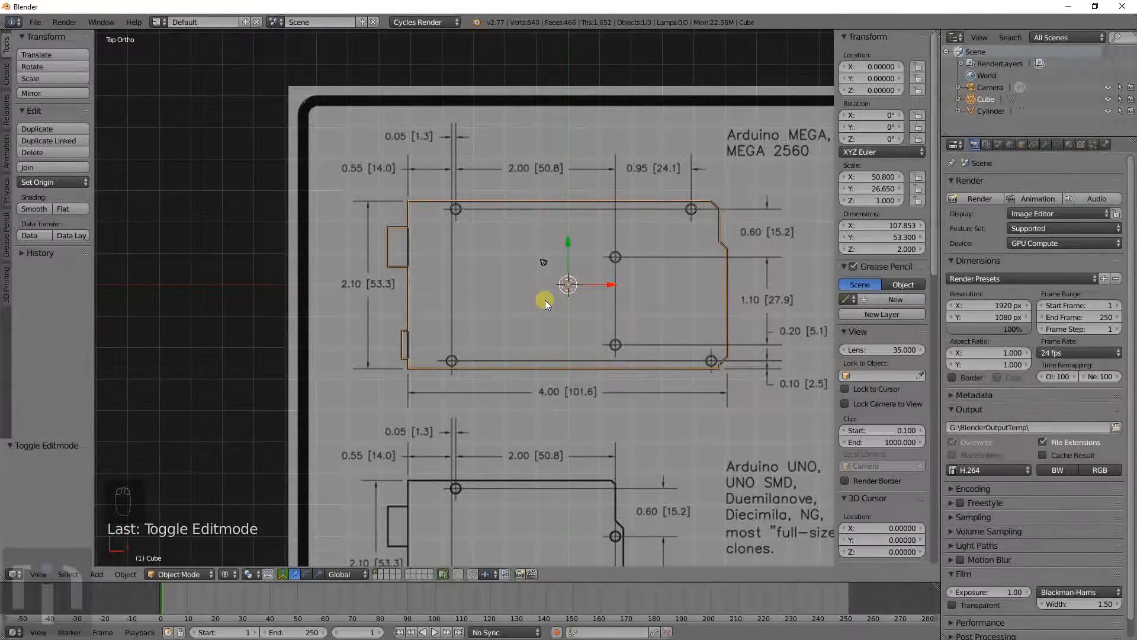
# Step: Scale the whole board up uniformly by about 1.017 so it slightly exceeds the drawn outline
pyautogui.scroll(2, 545, 299)
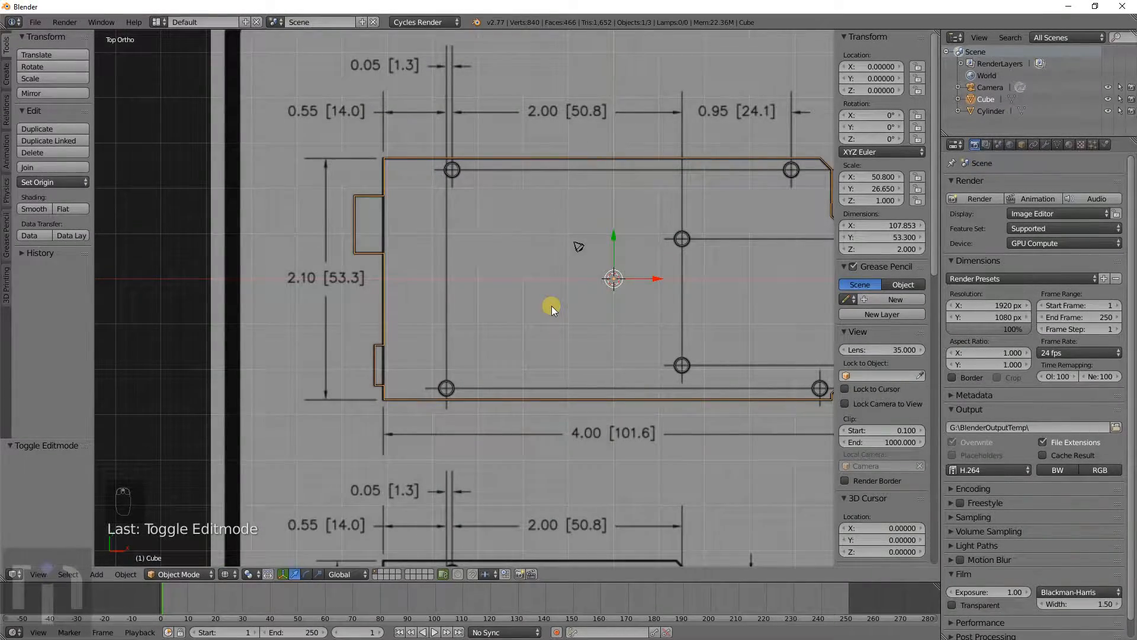
pyautogui.press('s')
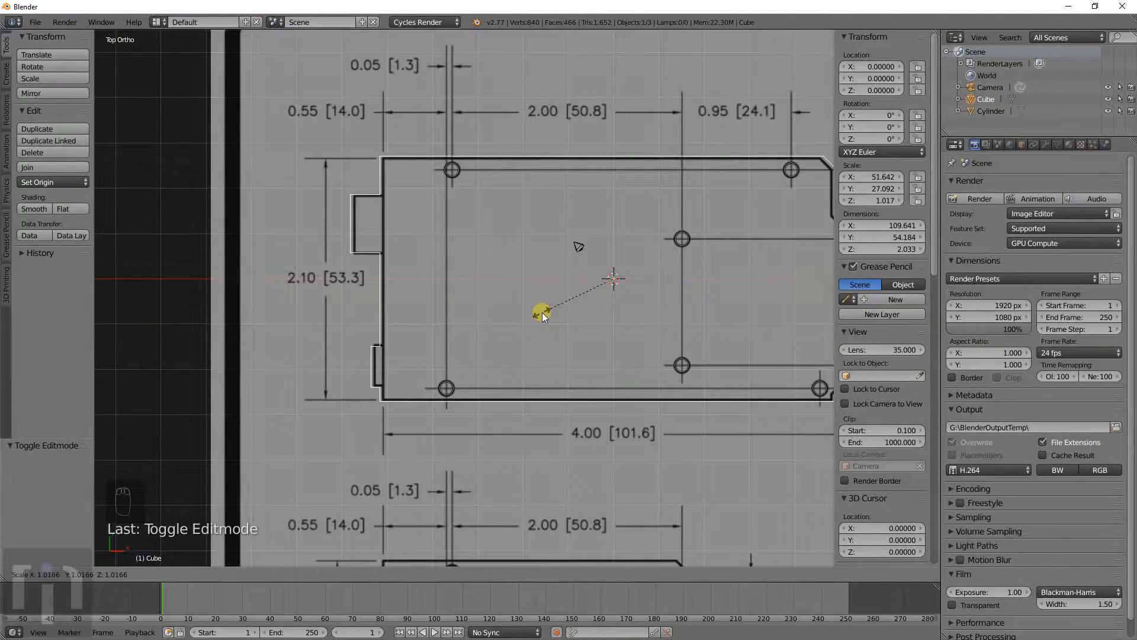
pyautogui.click(542, 312)
pyautogui.moveTo(579, 312)
pyautogui.keyDown('shift'); pyautogui.mouseDown(button='middle')
pyautogui.moveTo(431, 290)
pyautogui.moveTo(509, 296)
pyautogui.mouseUp(button='middle'); pyautogui.keyUp('shift')
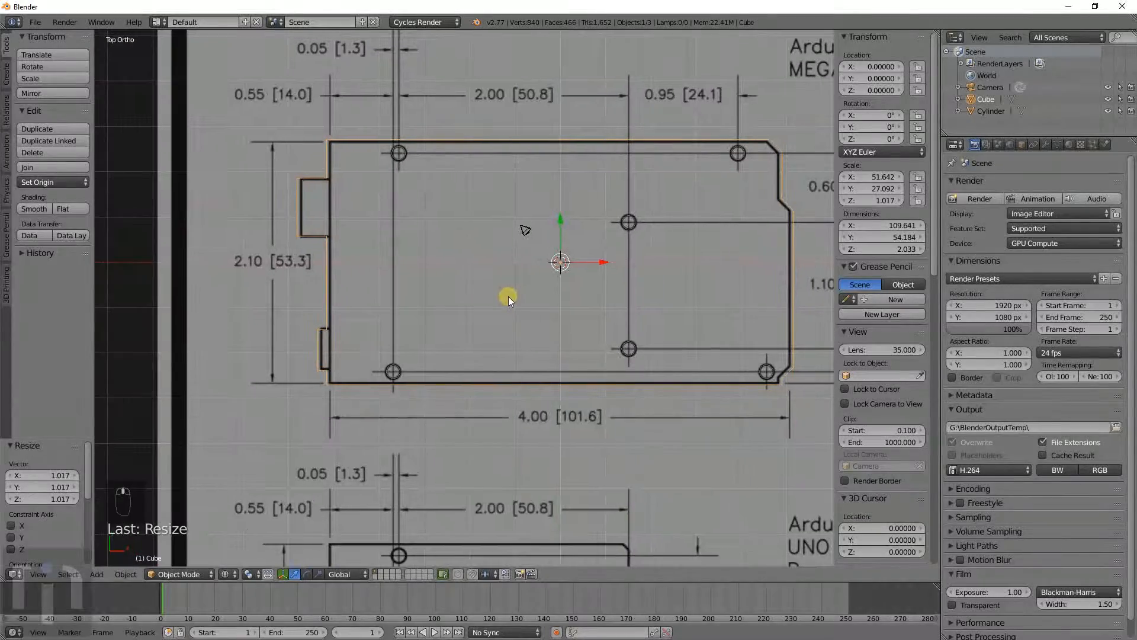
pyautogui.press('s')
pyautogui.press('z')
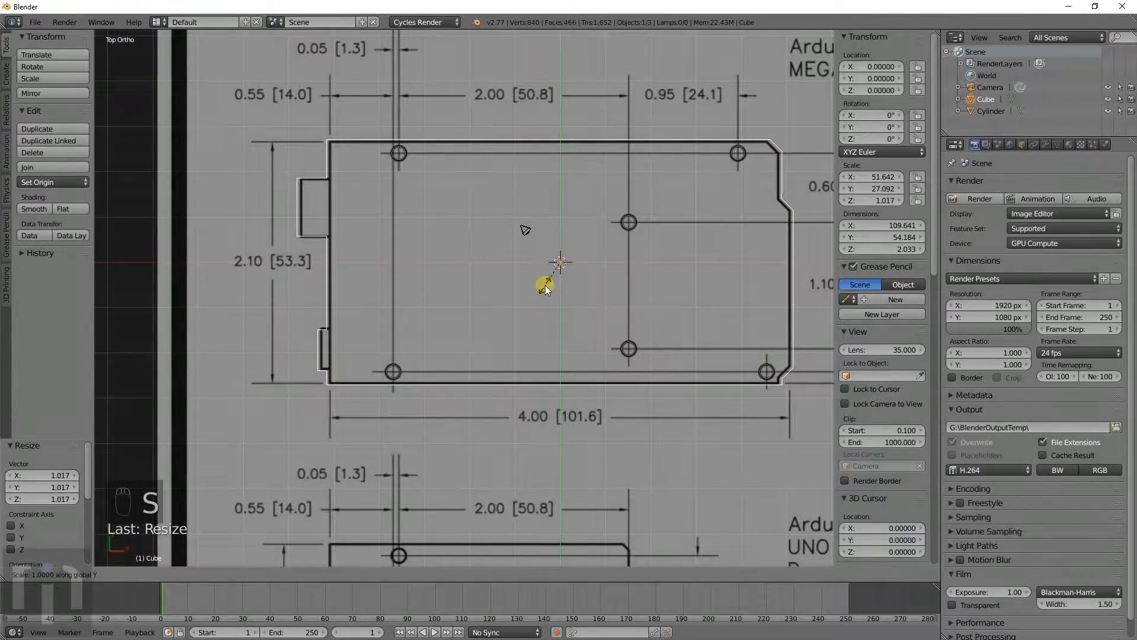
pyautogui.rightClick(546, 286)
# Step: Scale the board along Y only by about 1.014
pyautogui.press('s')
pyautogui.press('y')
pyautogui.press('y')
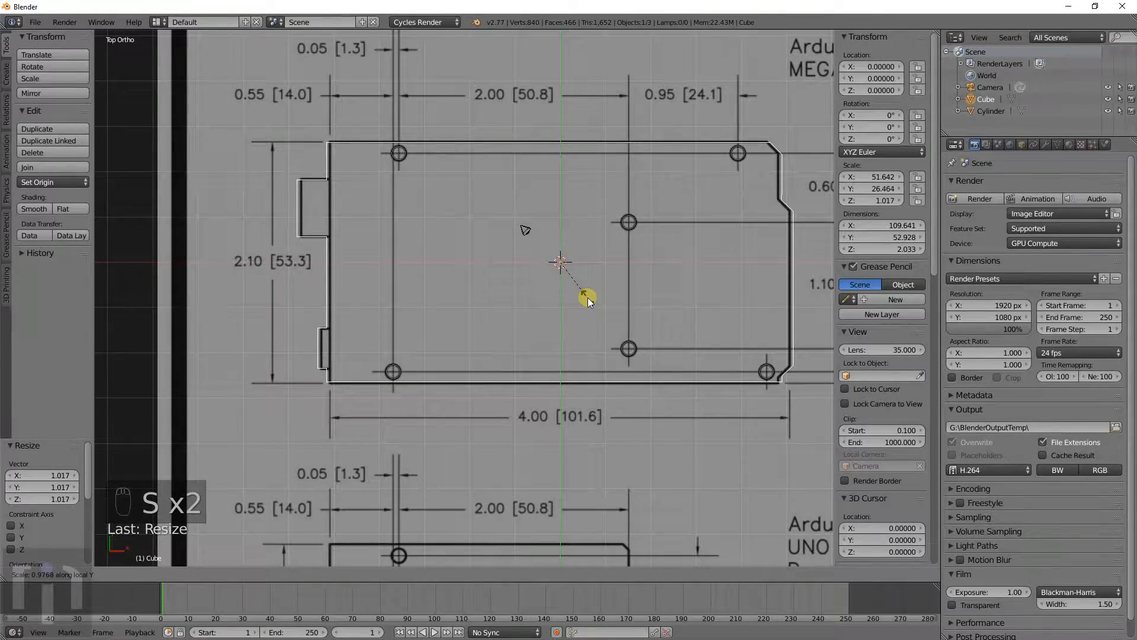
pyautogui.click(570, 333)
# Step: In Edit Mode, move the larger connector tab's lower-edge vertices down about 0.9 mm along Y, slightly outside the drawn outline
pyautogui.scroll(4, 470, 292)
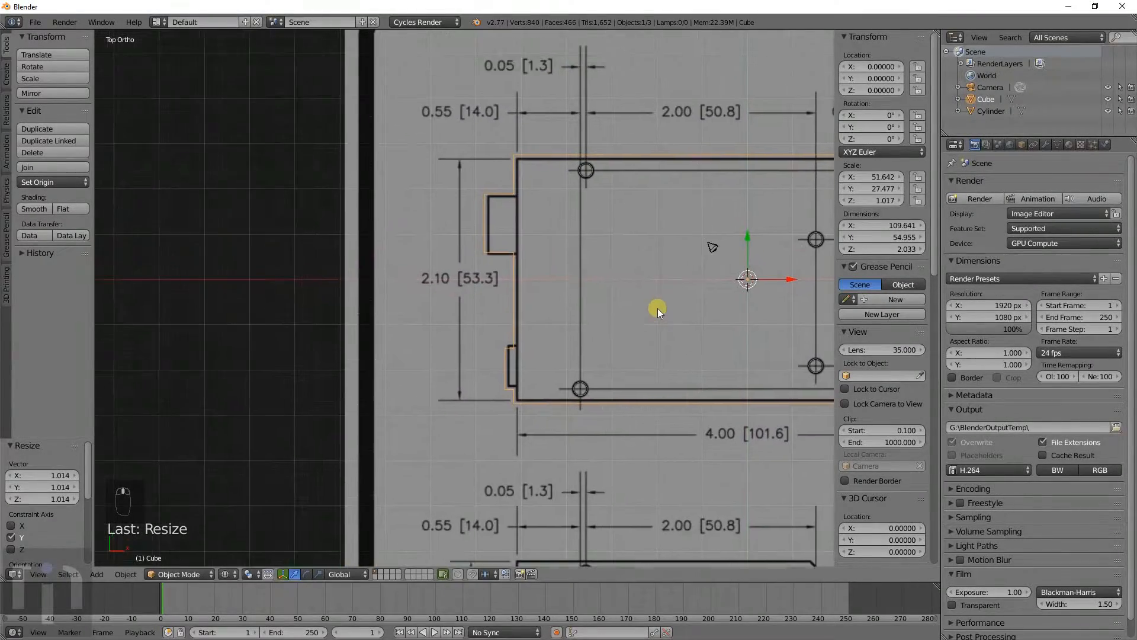
pyautogui.press('Tab')
pyautogui.press('a')
pyautogui.press('a')
pyautogui.press('c')
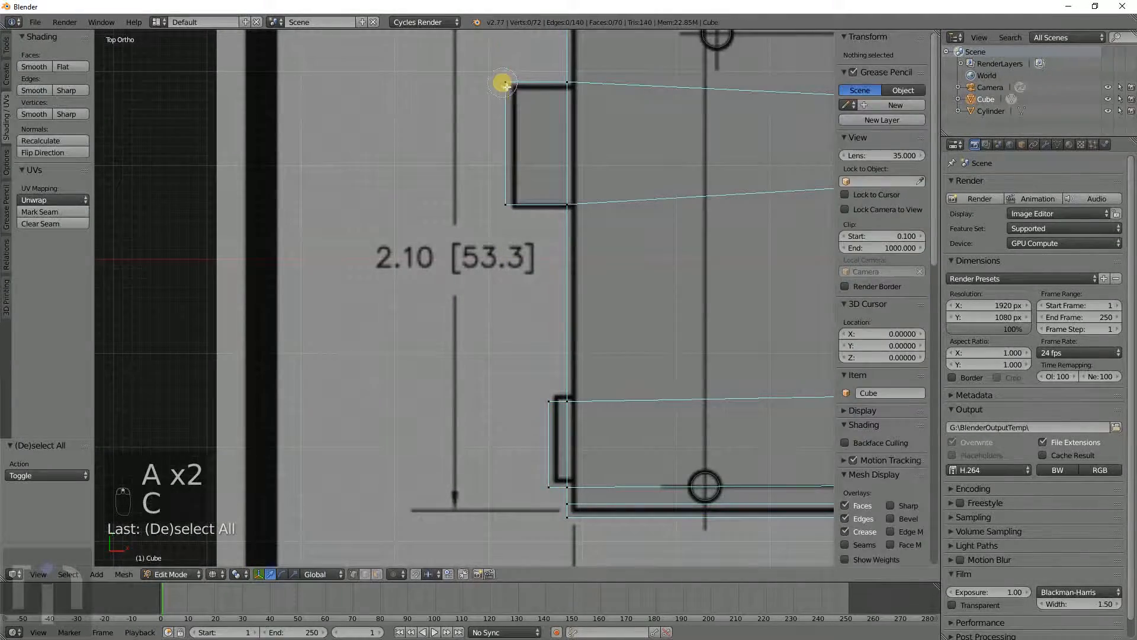
pyautogui.moveTo(503, 82); pyautogui.dragTo(568, 83)
pyautogui.moveTo(529, 170)
pyautogui.mouseDown()
pyautogui.moveTo(508, 204)
pyautogui.moveTo(602, 202)
pyautogui.mouseUp()
pyautogui.press('a')
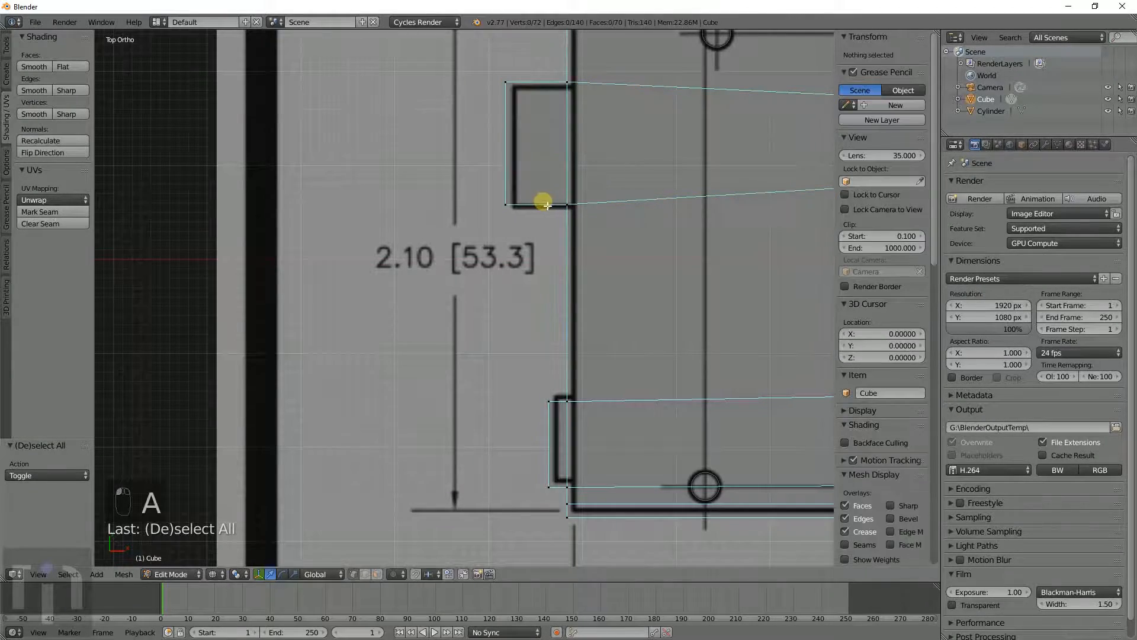
pyautogui.press('c')
pyautogui.moveTo(508, 204); pyautogui.dragTo(585, 212)
pyautogui.press('c')
pyautogui.click(570, 208)
pyautogui.rightClick(572, 207)
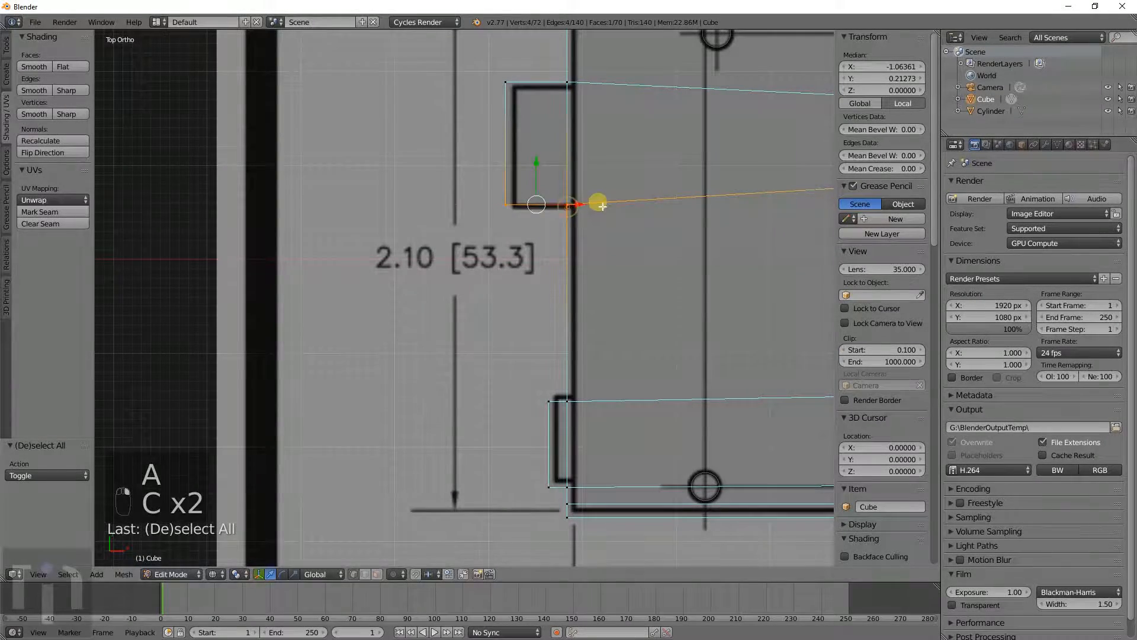
pyautogui.press('g')
pyautogui.moveTo(600, 207); pyautogui.dragTo(602, 216, button='middle')
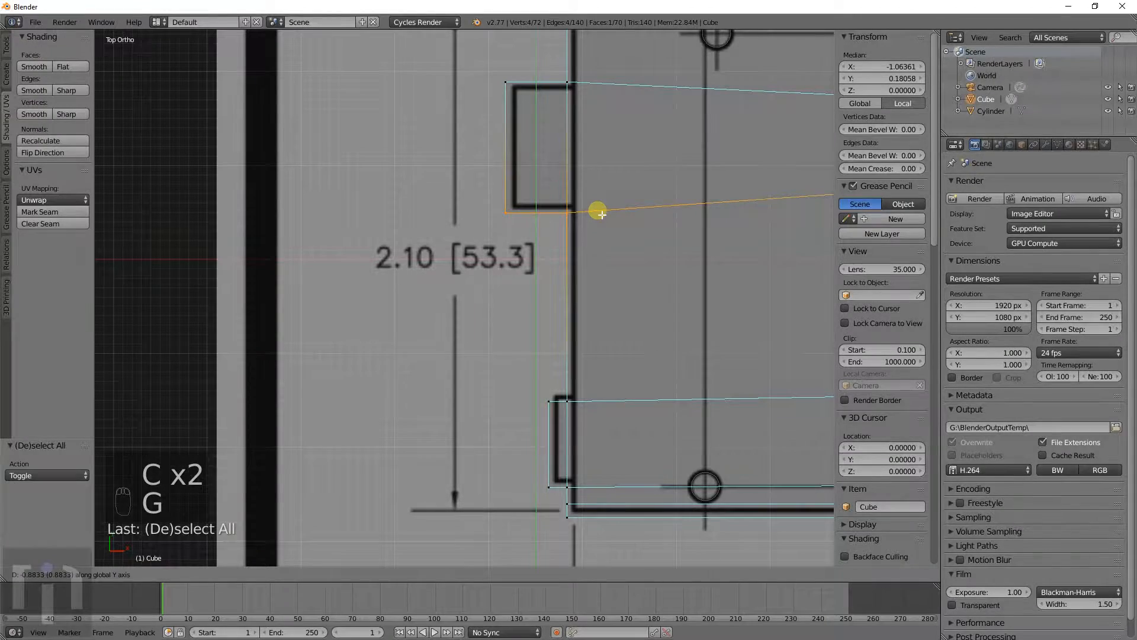
pyautogui.click(601, 214)
# Step: Move the larger connector tab's upper-edge vertices up about 0.3 mm along Y, slightly outside the drawn outline
pyautogui.press('a')
pyautogui.press('c')
pyautogui.moveTo(507, 84); pyautogui.dragTo(572, 87)
pyautogui.rightClick(572, 88)
pyautogui.press('g')
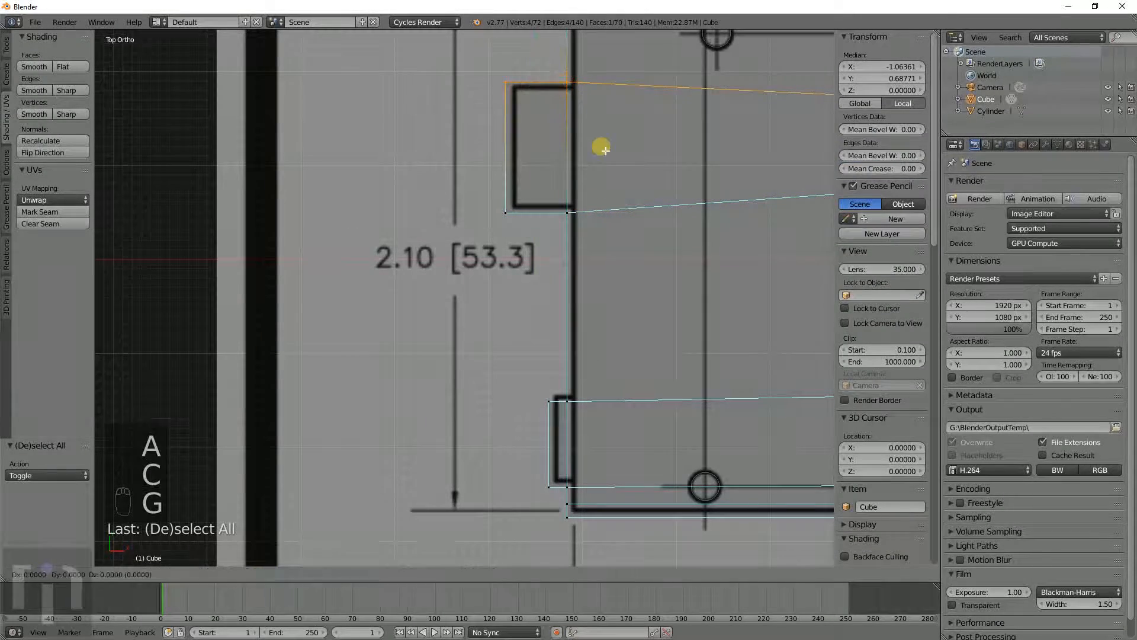
pyautogui.moveTo(606, 151); pyautogui.dragTo(604, 147, button='middle')
pyautogui.click(603, 147)
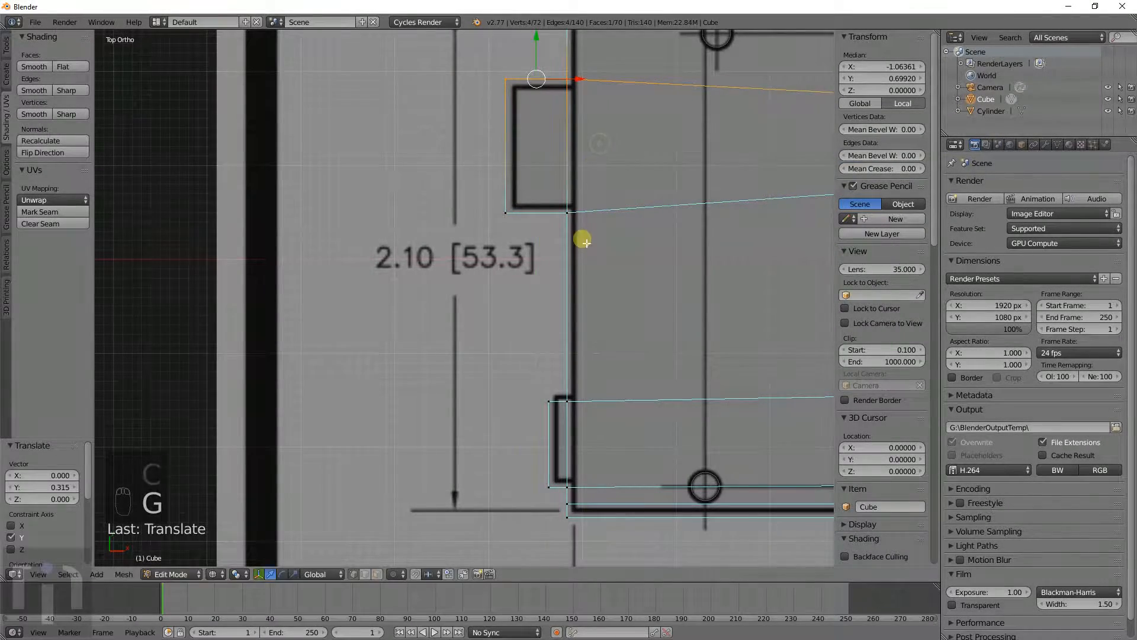
# Step: Move the smaller connector tab's upper-edge vertices up about 1.26 mm along Y, slightly outside the drawing, and leave Edit Mode
pyautogui.keyDown('shift'); pyautogui.moveTo(592, 322); pyautogui.dragTo(546, 170, button='middle'); pyautogui.keyUp('shift')
pyautogui.press('a')
pyautogui.press('c')
pyautogui.click(508, 242)
pyautogui.moveTo(508, 241); pyautogui.dragTo(521, 242)
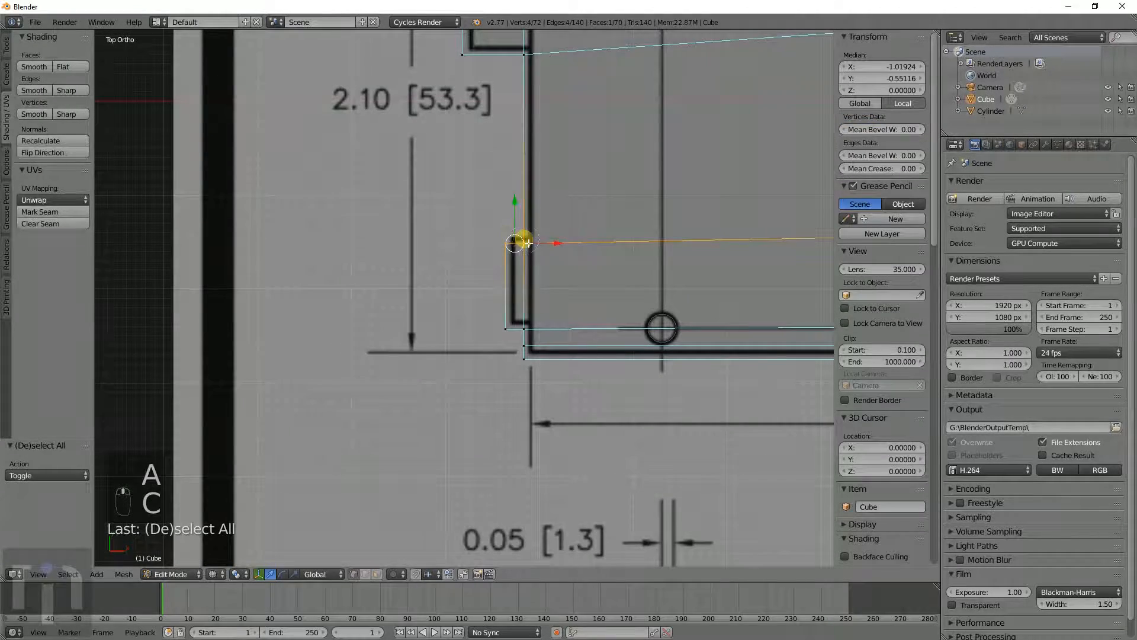
pyautogui.press('g')
pyautogui.moveTo(545, 254); pyautogui.dragTo(551, 254, button='middle')
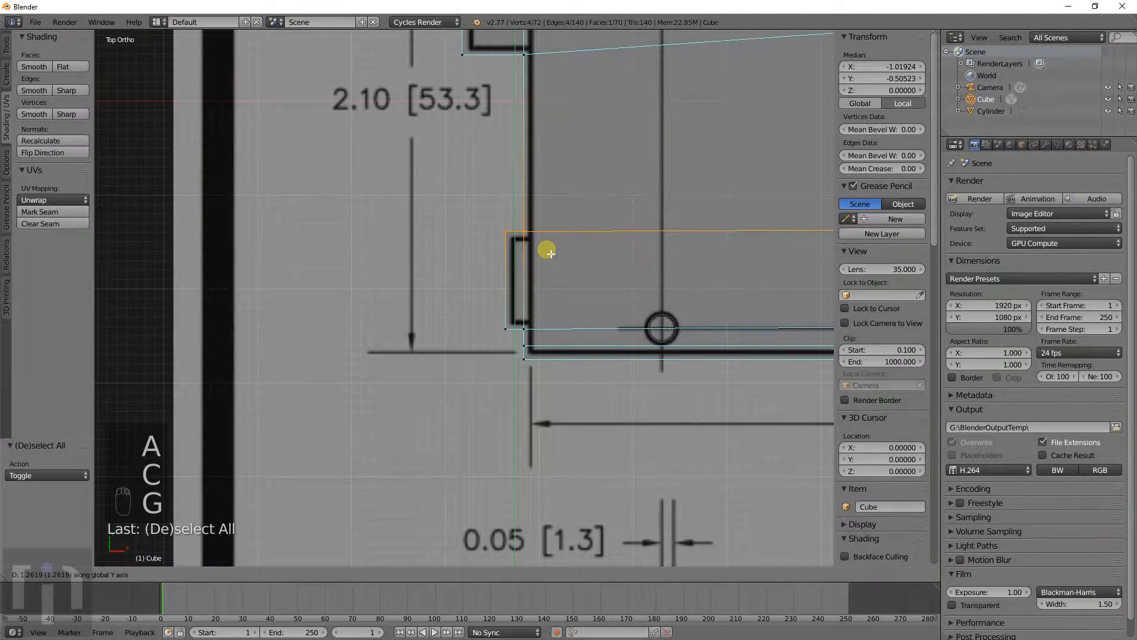
pyautogui.click(546, 251)
pyautogui.press('Tab')
# Step: In top view, add a cube at the board's centre and scale it uniformly by about 31.7
pyautogui.scroll(-6, 546, 250)
pyautogui.press('z')
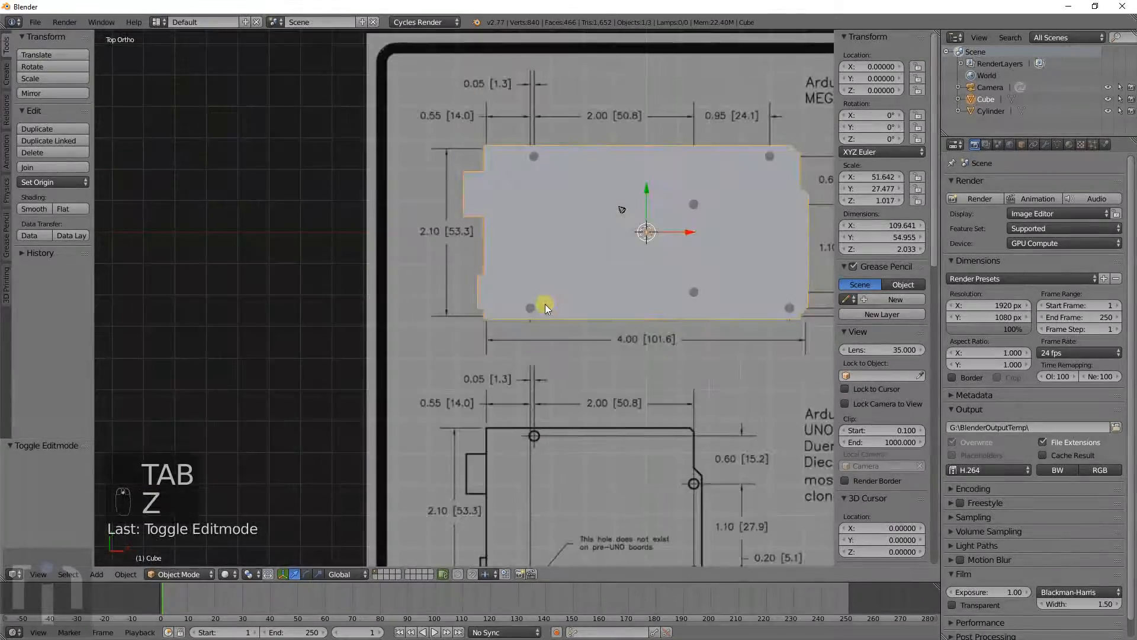
pyautogui.moveTo(545, 304)
pyautogui.mouseDown(button='middle')
pyautogui.moveTo(616, 203)
pyautogui.moveTo(570, 231)
pyautogui.mouseUp(button='middle')
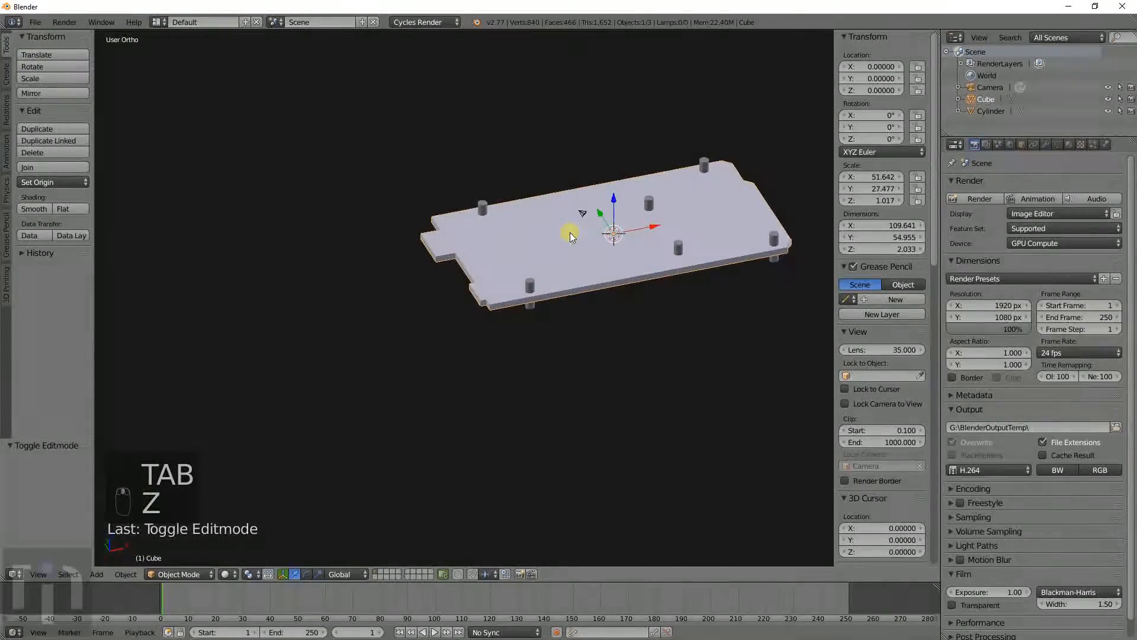
pyautogui.press('z')
pyautogui.press('KP_7')
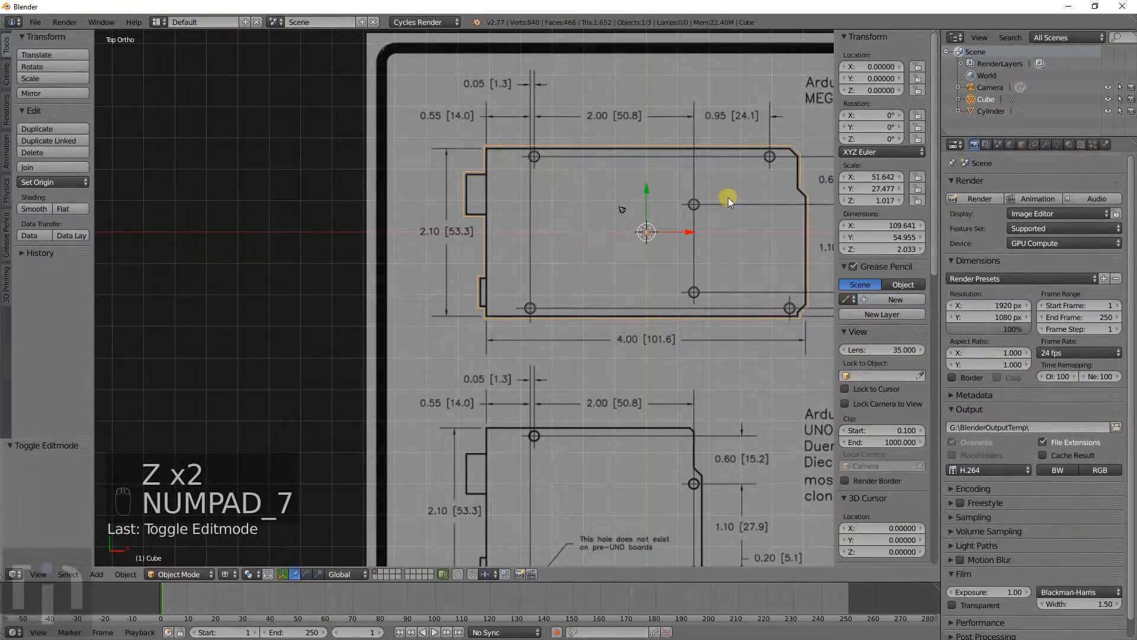
pyautogui.keyDown('shift'); pyautogui.moveTo(729, 190); pyautogui.dragTo(583, 227, button='middle'); pyautogui.keyUp('shift')
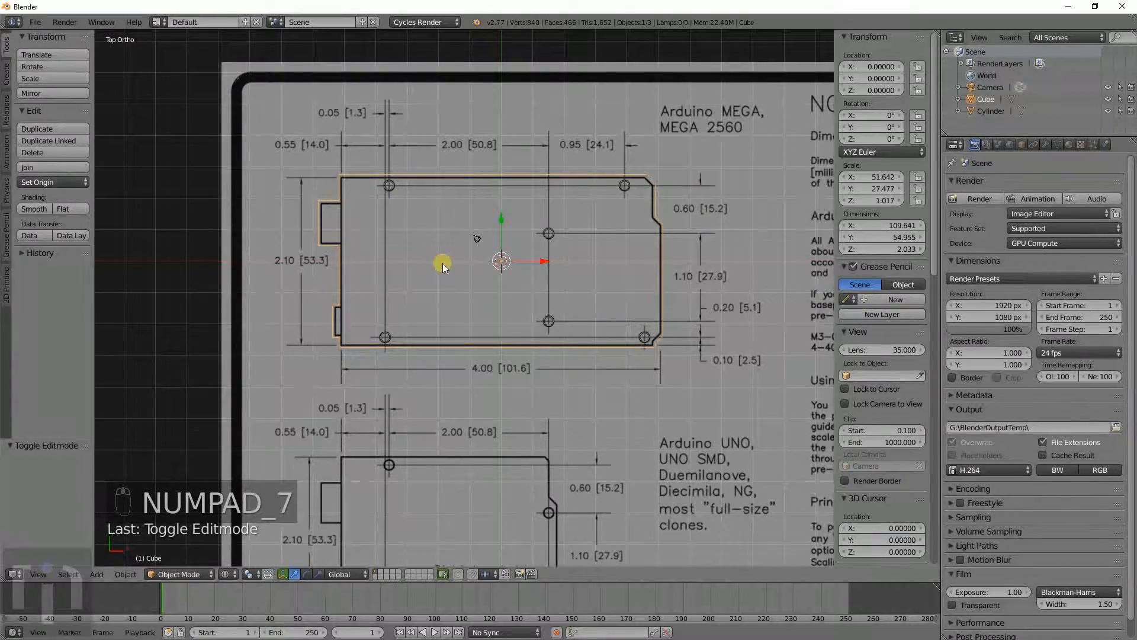
pyautogui.hotkey('shift', 'a')
pyautogui.moveTo(443, 263)
pyautogui.click(486, 276)
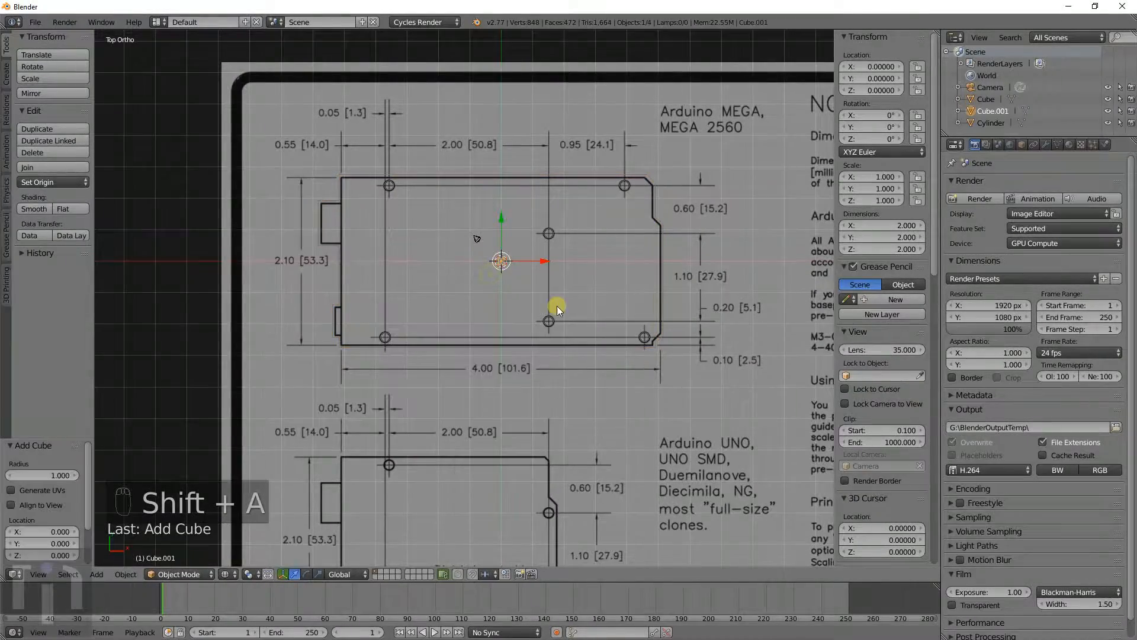
pyautogui.press('s')
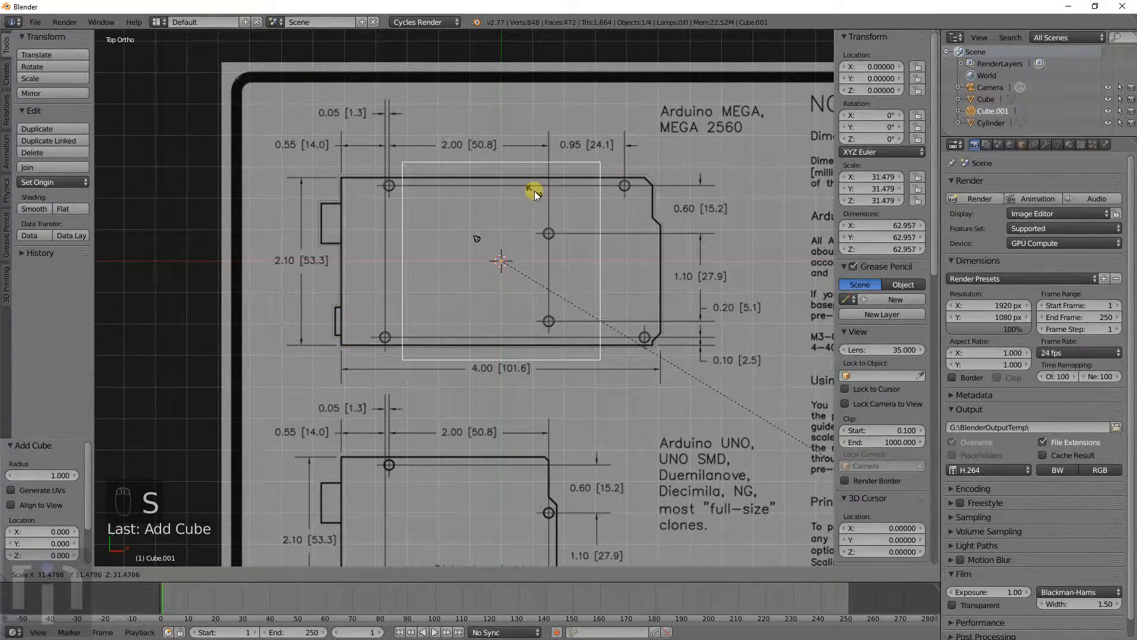
pyautogui.click(536, 196)
# Step: Stretch the new cube along X to about 124 mm and shift it about 3.2 mm toward negative X to surround the board
pyautogui.press('s')
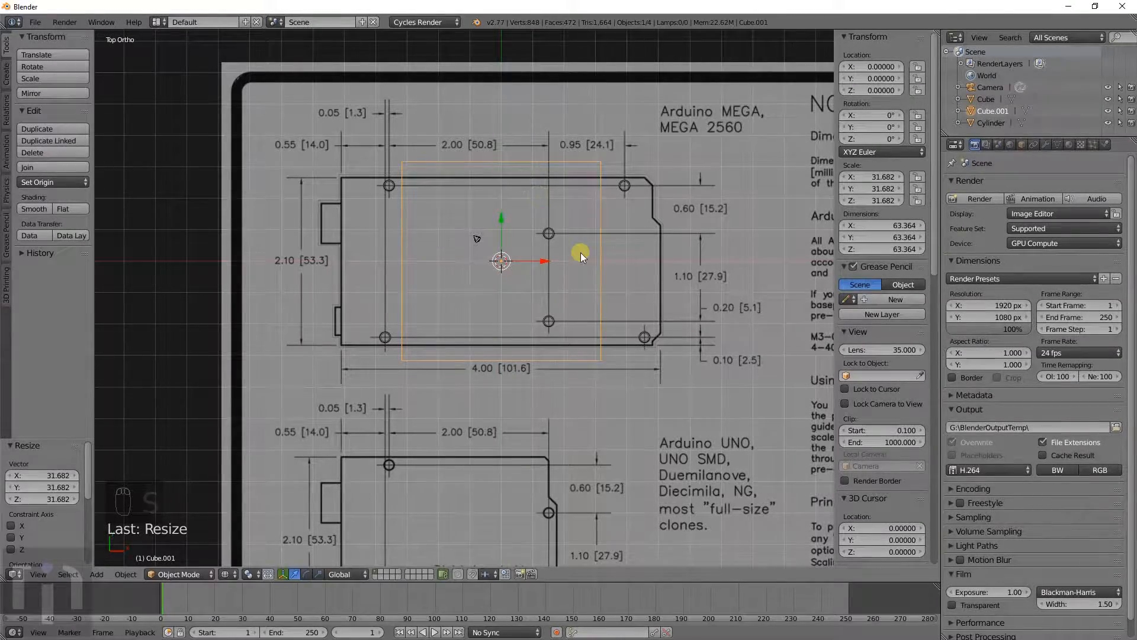
pyautogui.press('x')
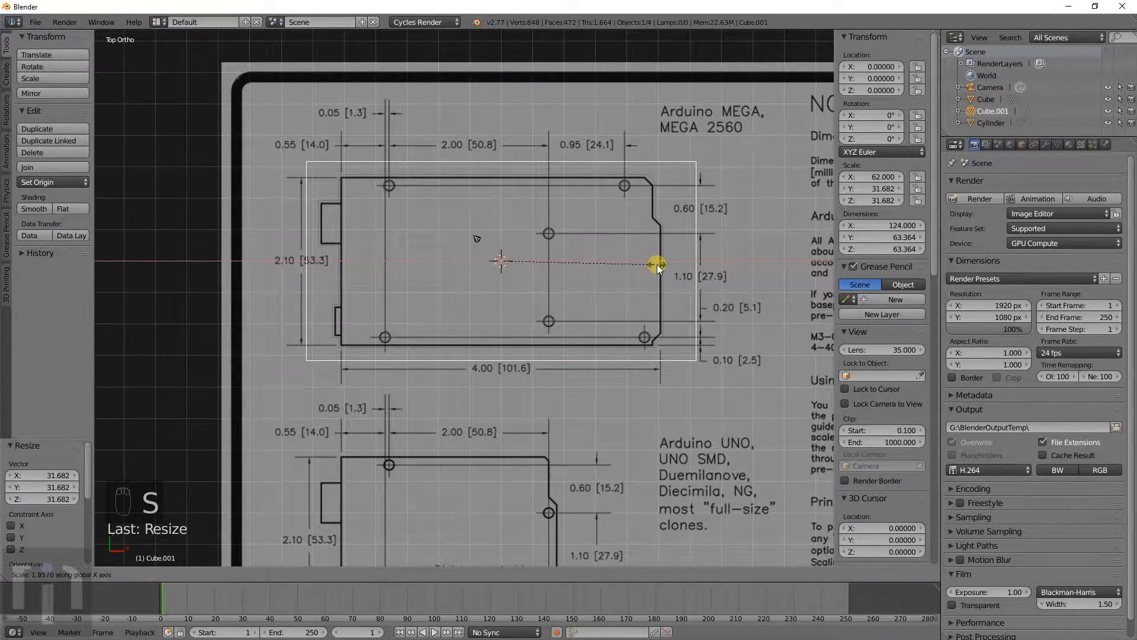
pyautogui.click(660, 264)
pyautogui.press('g')
pyautogui.press('x')
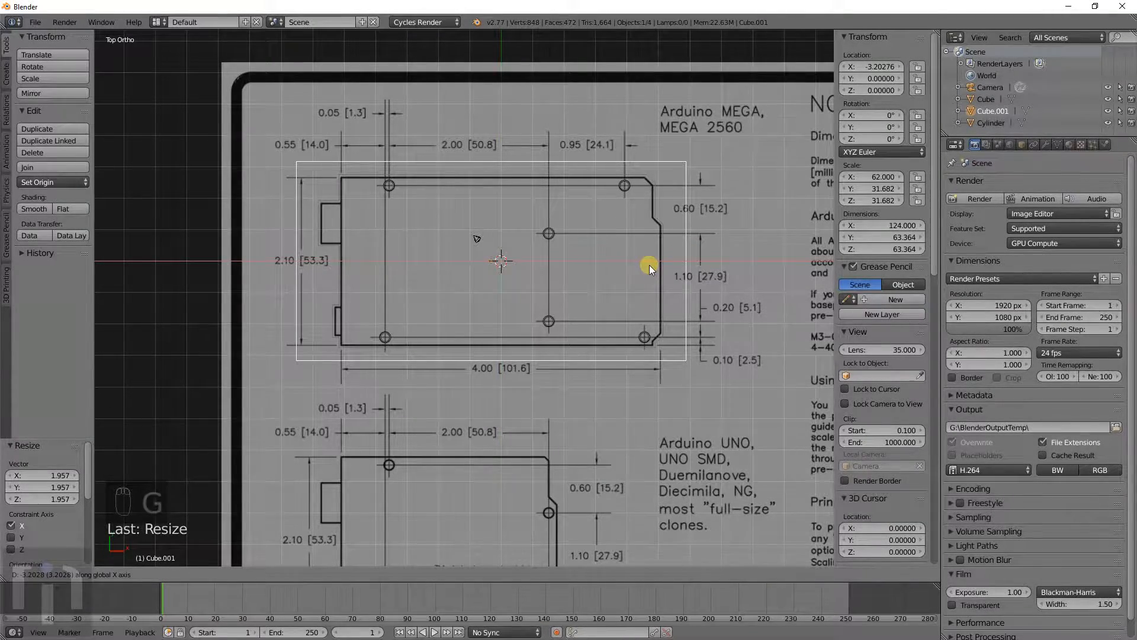
pyautogui.click(649, 265)
# Step: From the front view, flatten the new cube along Z and set its Z dimension to 4 mm
pyautogui.press('KP_1')
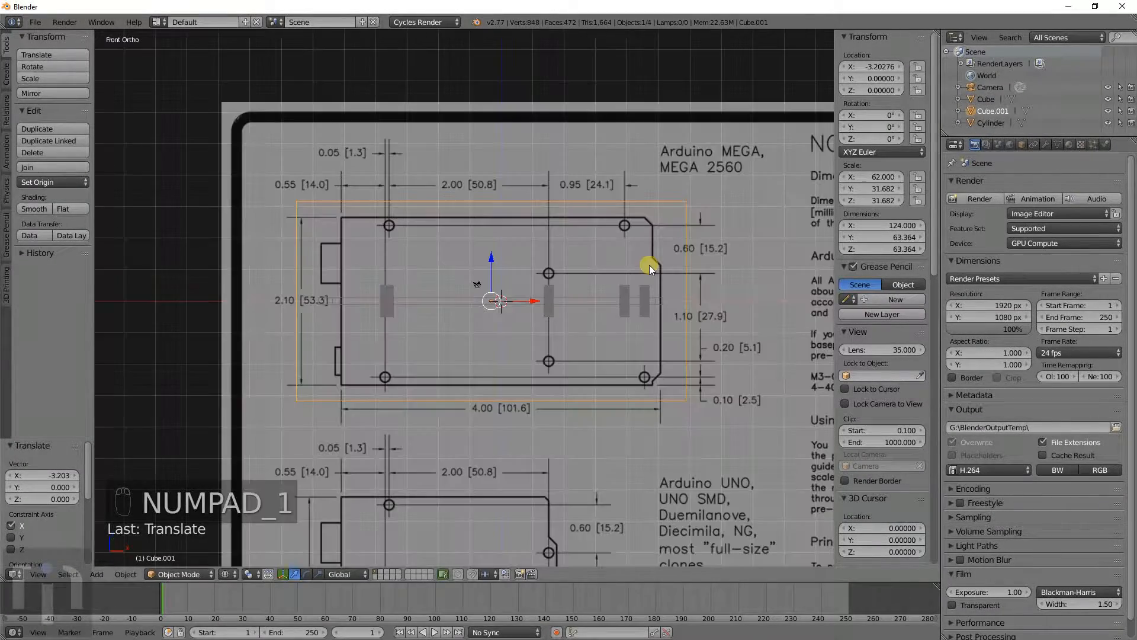
pyautogui.press('s')
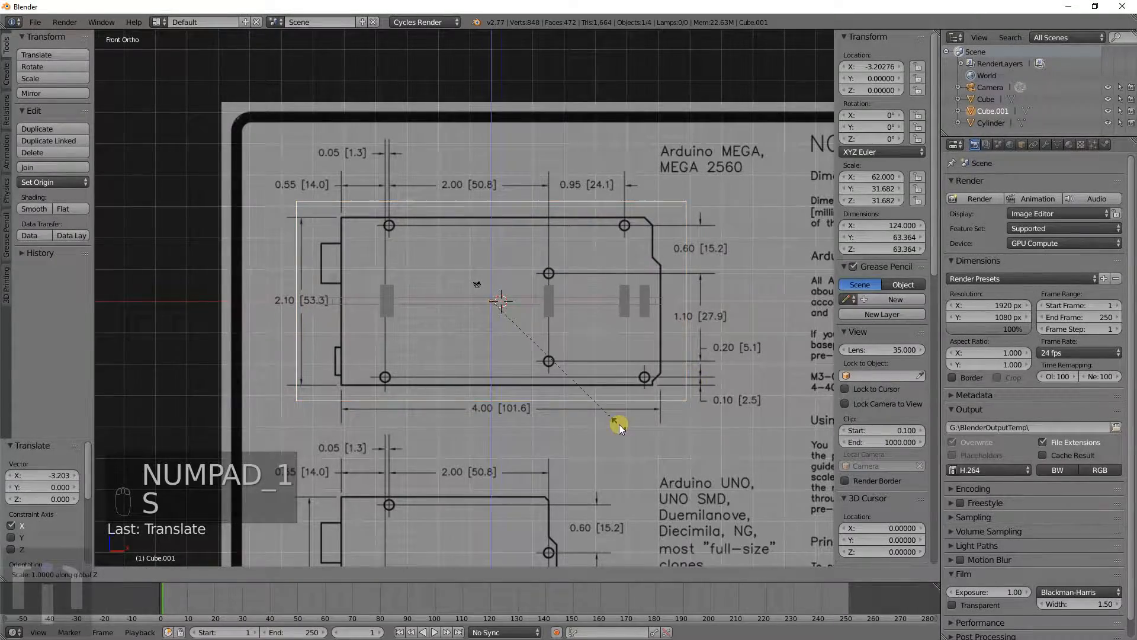
pyautogui.press('z')
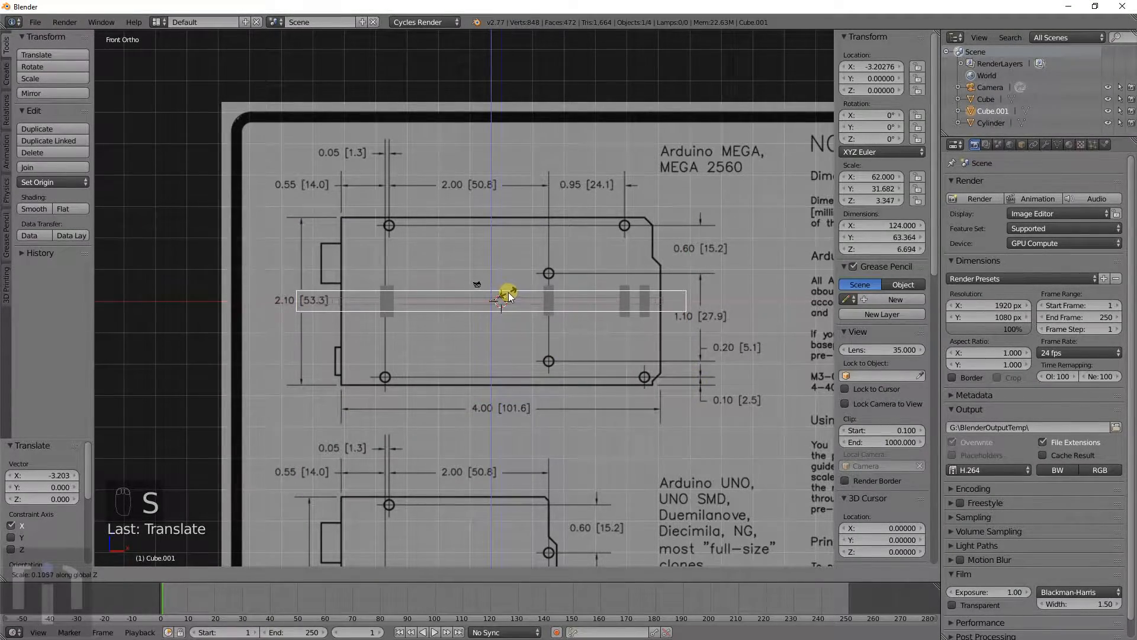
pyautogui.click(519, 303)
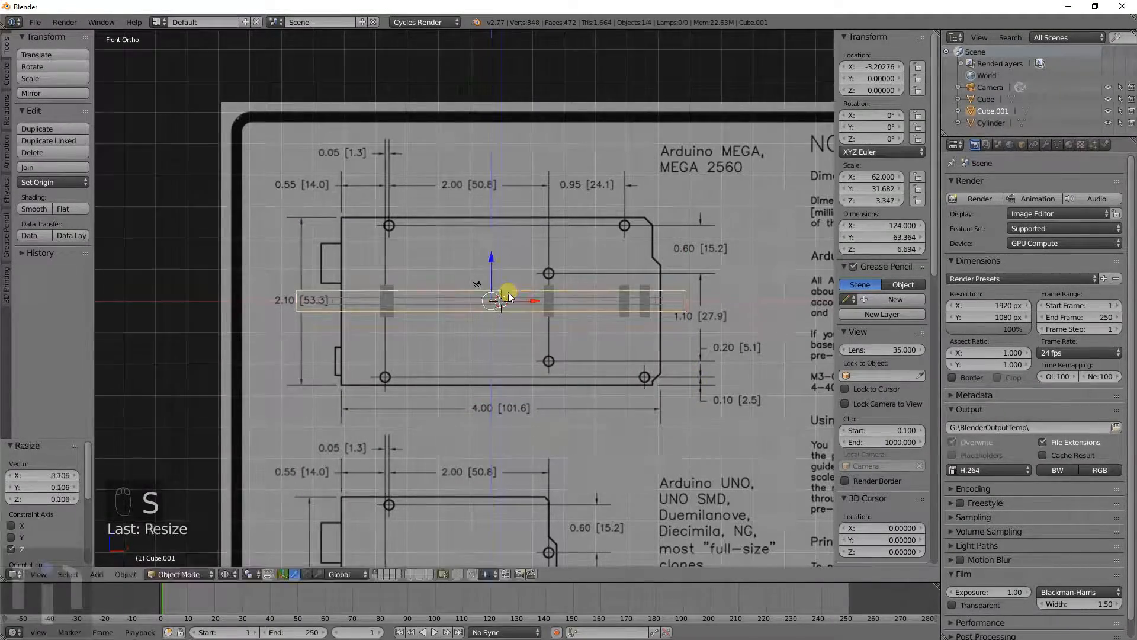
pyautogui.click(887, 249)
pyautogui.write('5')
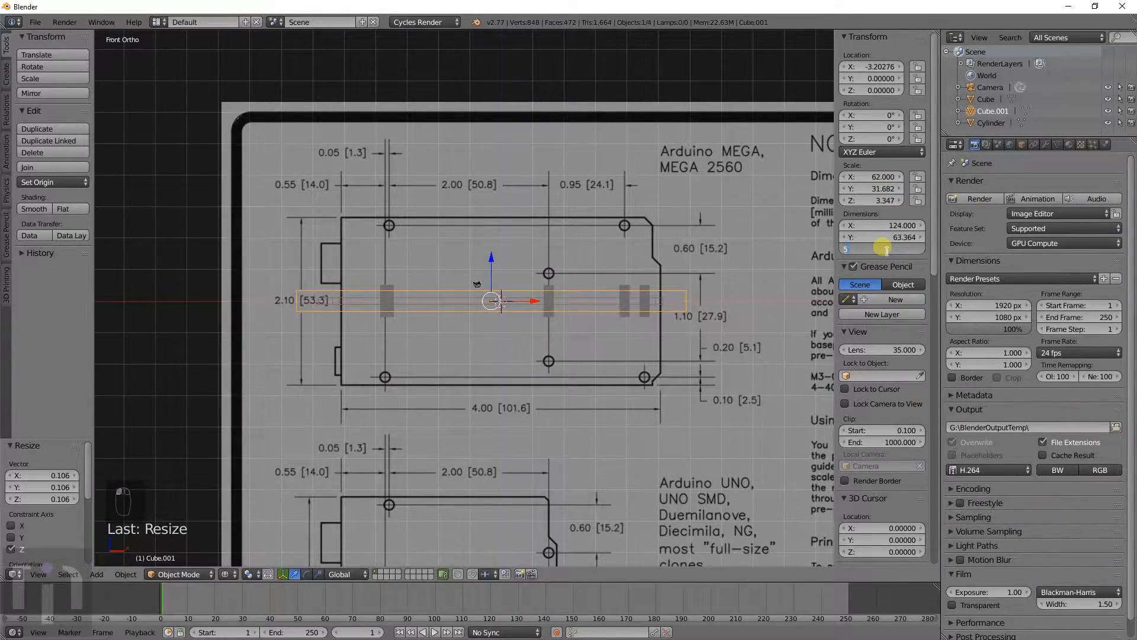
pyautogui.press('Return')
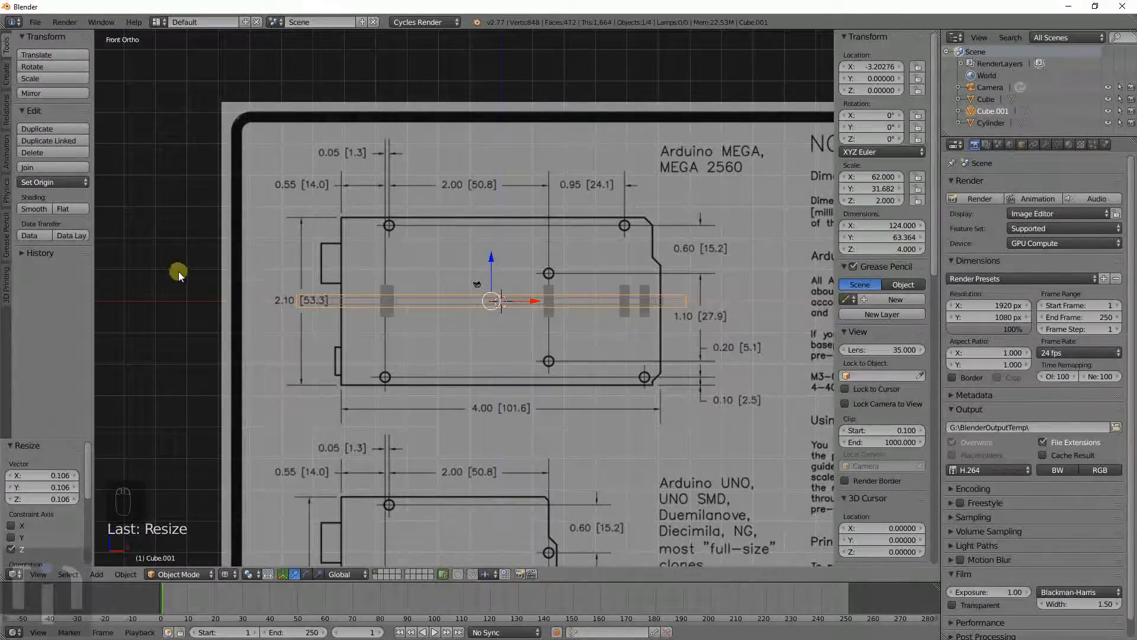
# Step: Lower the flattened base slab about 1.3 mm along Z relative to the board
pyautogui.scroll(4, 179, 271)
pyautogui.keyDown('shift'); pyautogui.moveTo(375, 272); pyautogui.dragTo(641, 295, button='middle'); pyautogui.keyUp('shift')
pyautogui.scroll(4, 641, 295)
pyautogui.press('g')
pyautogui.press('z')
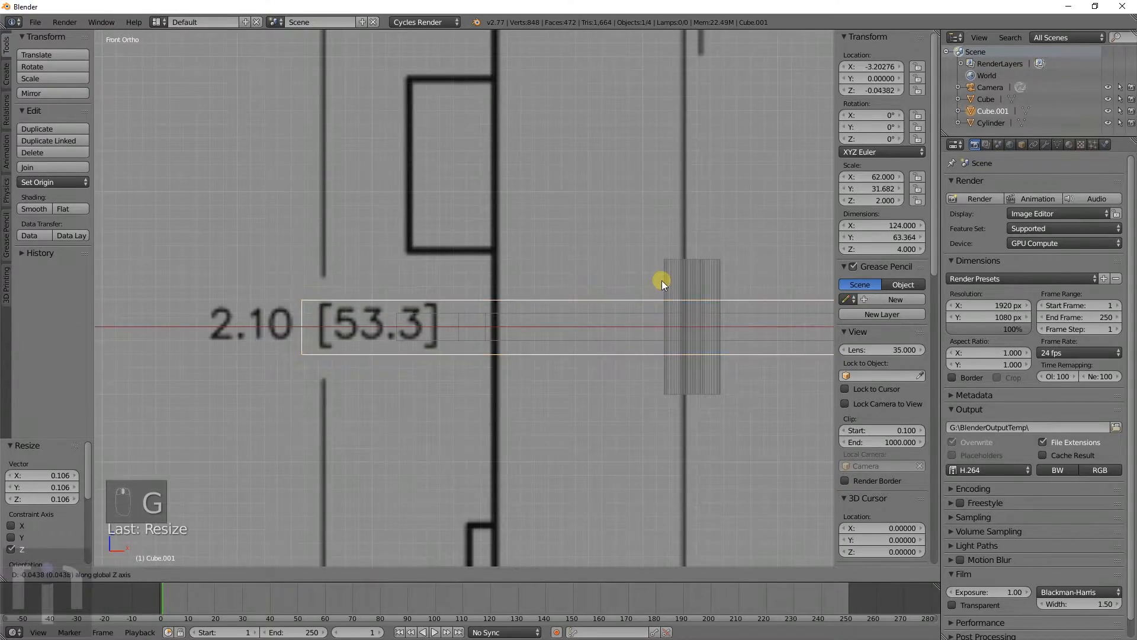
pyautogui.click(659, 297)
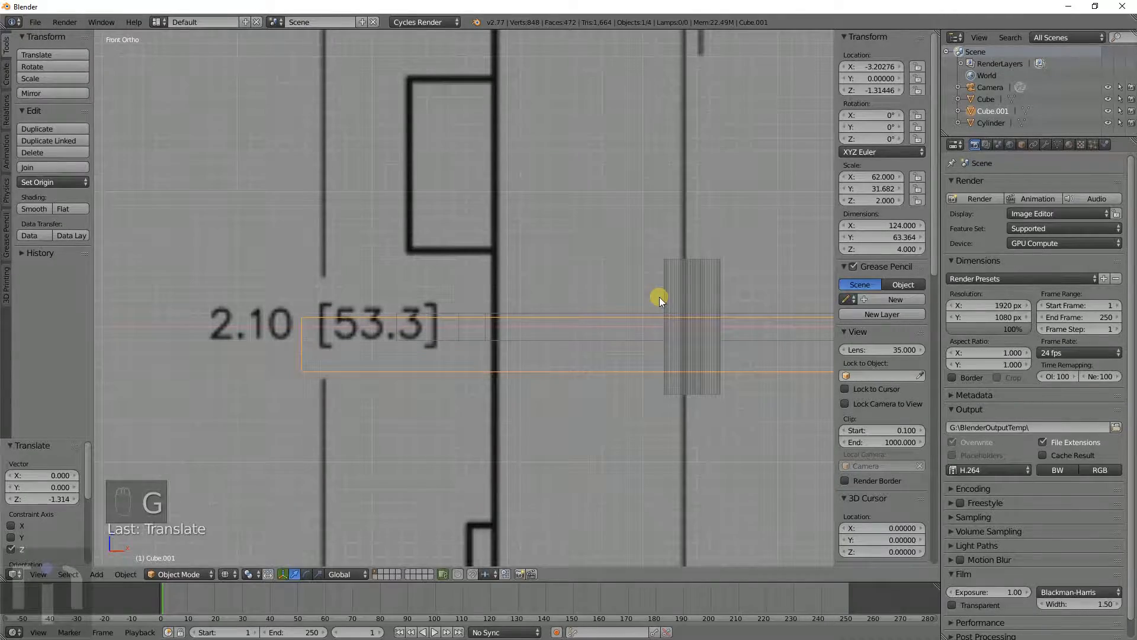
# Step: Select the board and set its Z dimension to 5 mm
pyautogui.scroll(3, 581, 335)
pyautogui.rightClick(589, 365)
pyautogui.scroll(-4, 740, 314)
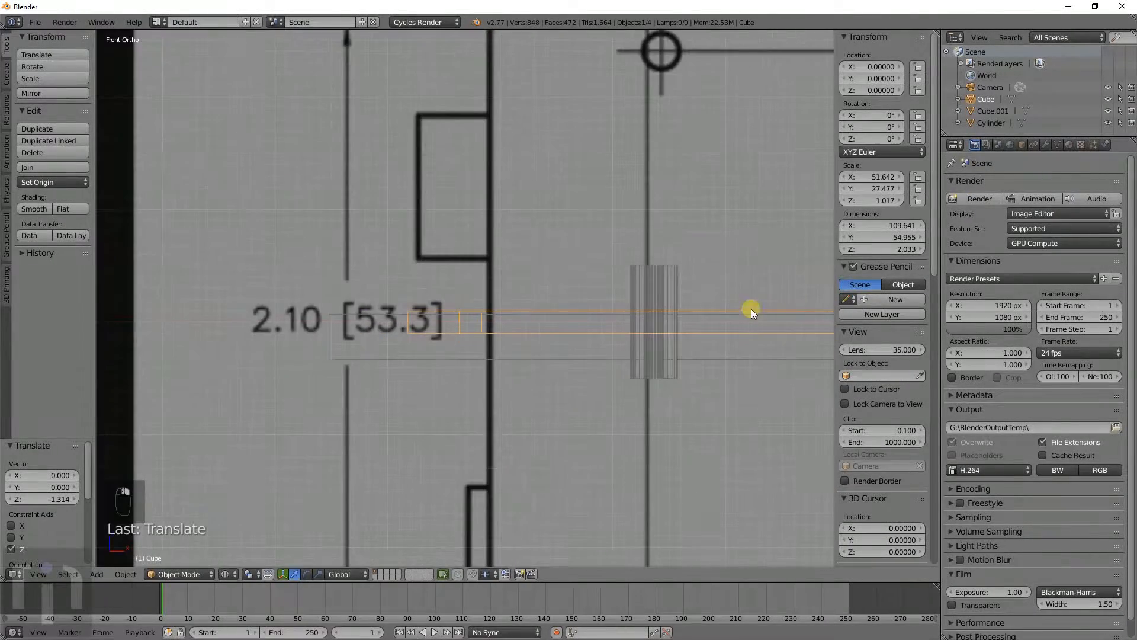
pyautogui.click(863, 251)
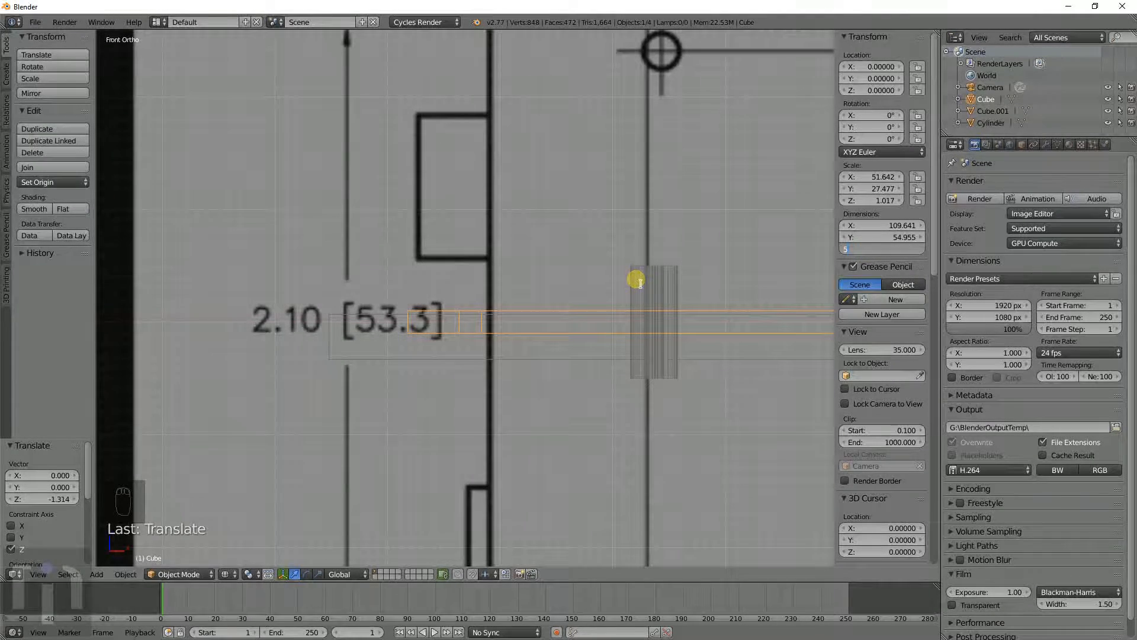
pyautogui.press('Return')
# Step: Raise the board along Z to about 1.69 mm so its lower part sinks about 1.5 mm into the base slab
pyautogui.scroll(2, 534, 355)
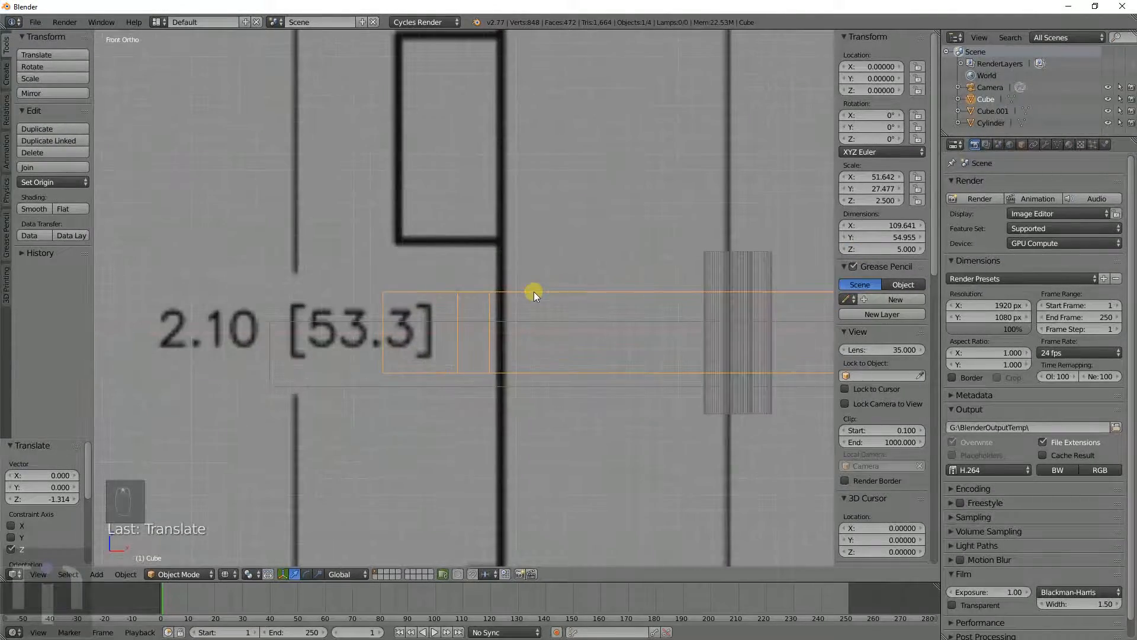
pyautogui.press('g')
pyautogui.press('z')
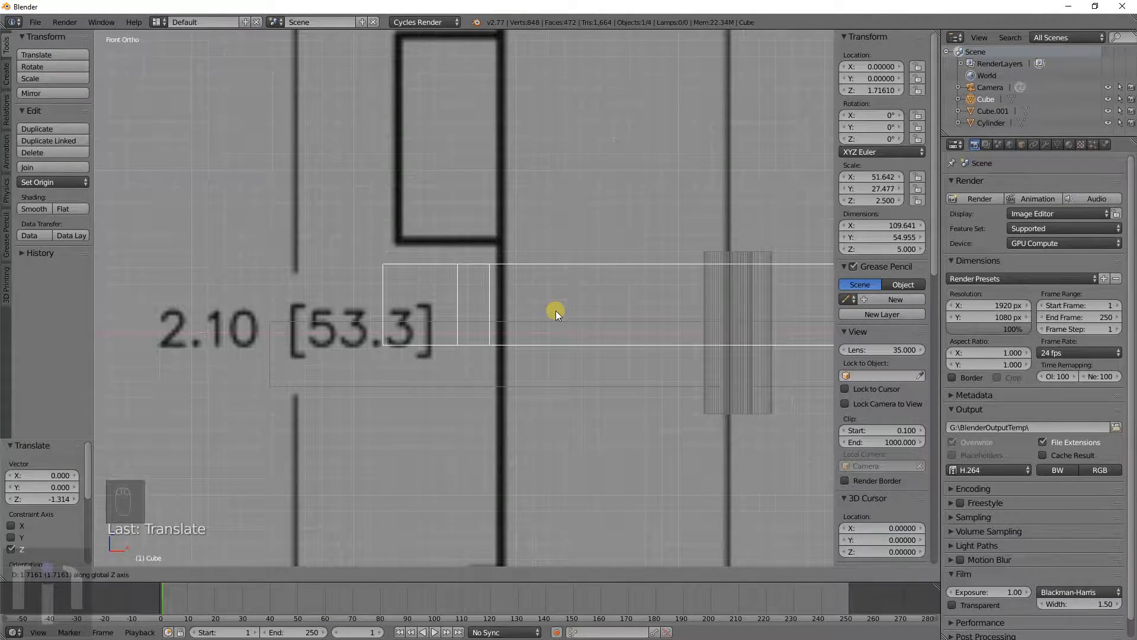
pyautogui.click(555, 310)
pyautogui.scroll(-3, 557, 311)
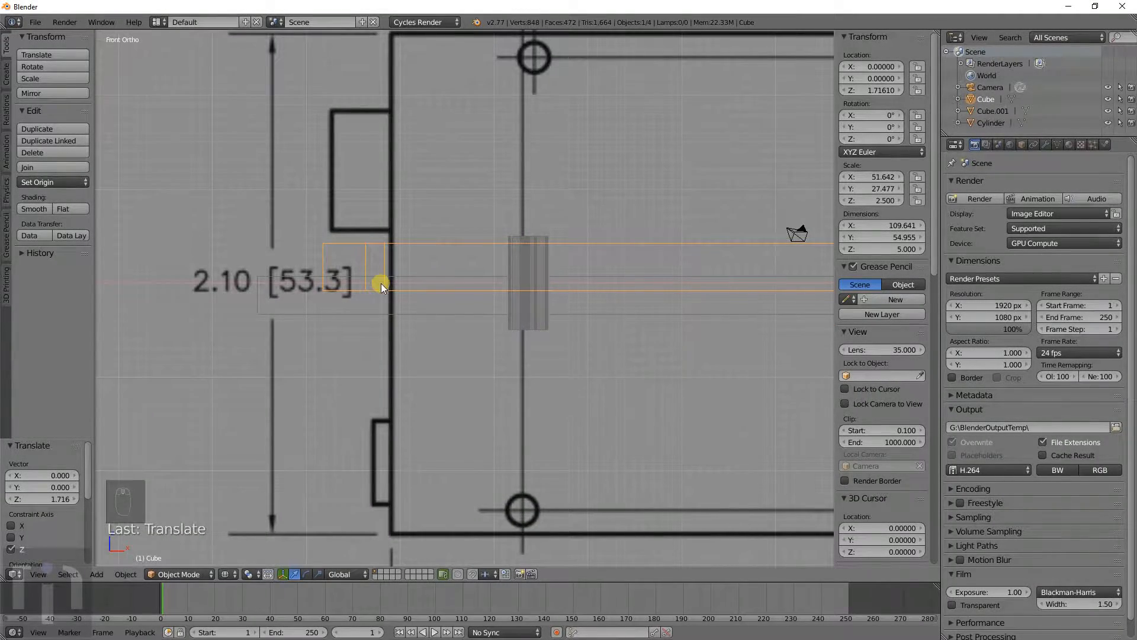
pyautogui.scroll(8, 535, 305)
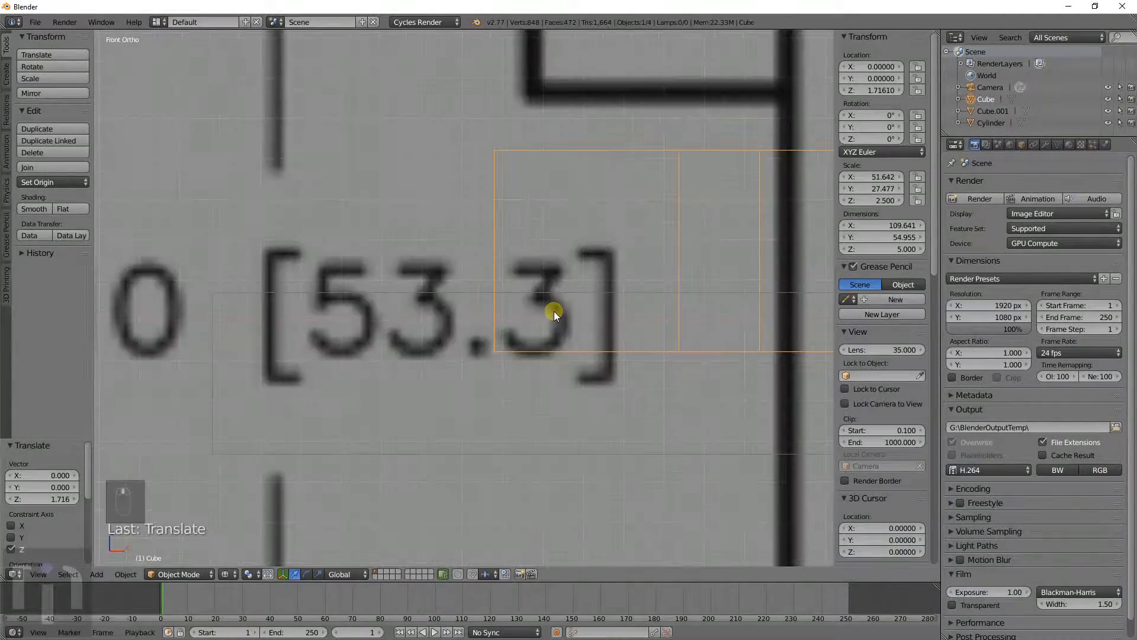
pyautogui.press('g')
pyautogui.press('z')
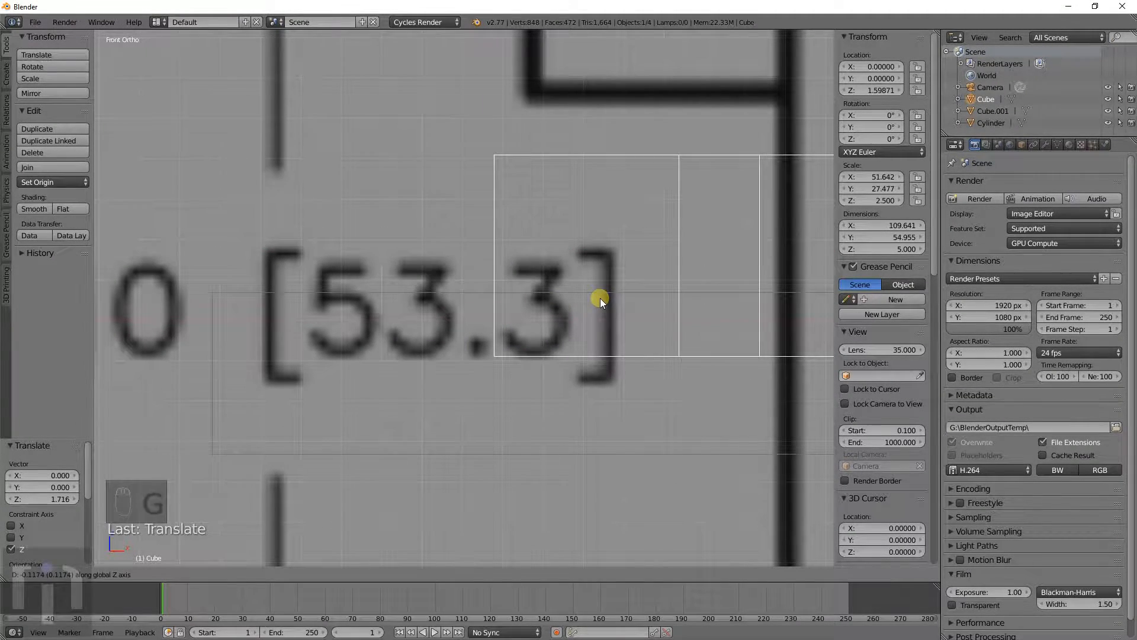
pyautogui.click(602, 294)
pyautogui.scroll(-8, 602, 294)
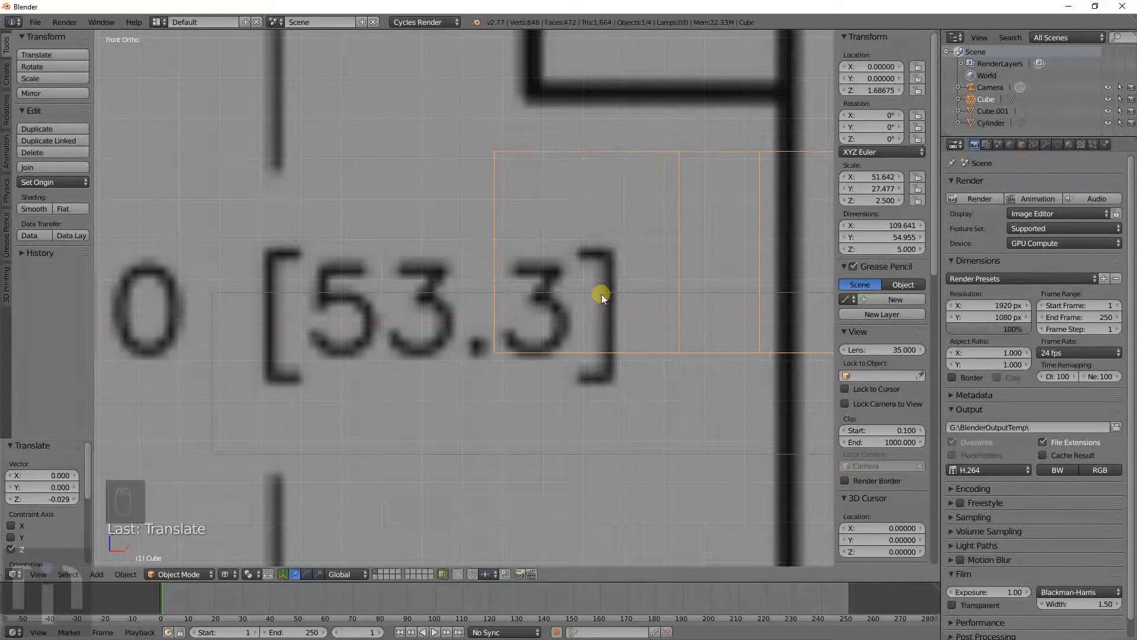
# Step: In solid top view, move the larger connector tab's two upper outer vertices about 9.09 mm outward along X, beyond the base slab, and leave Edit Mode
pyautogui.press('KP_7')
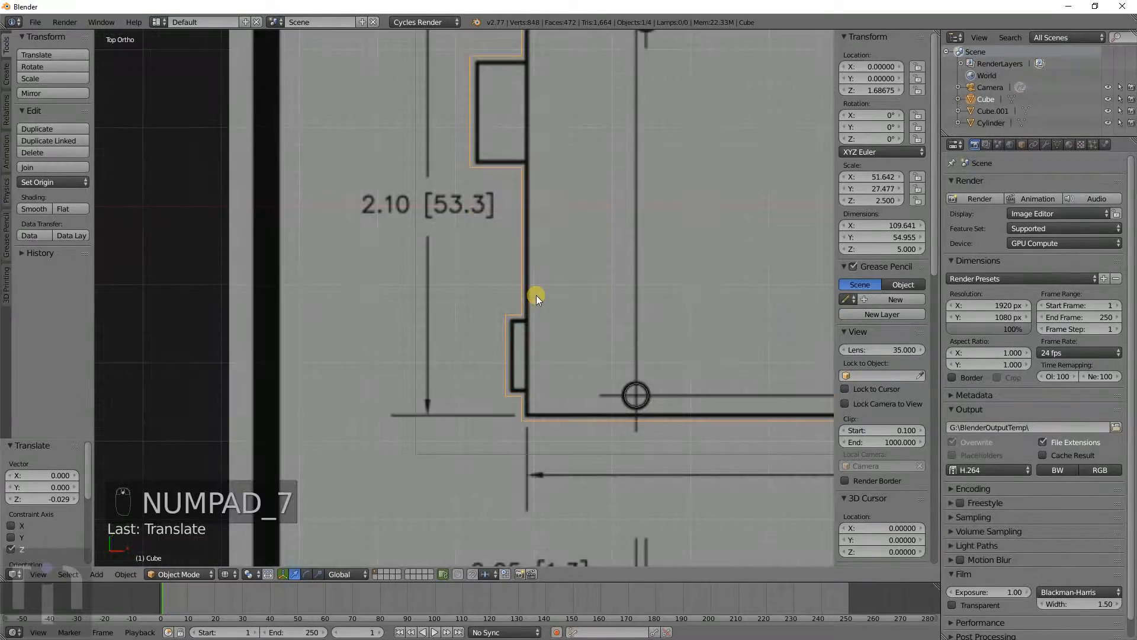
pyautogui.press('z')
pyautogui.scroll(-5, 497, 332)
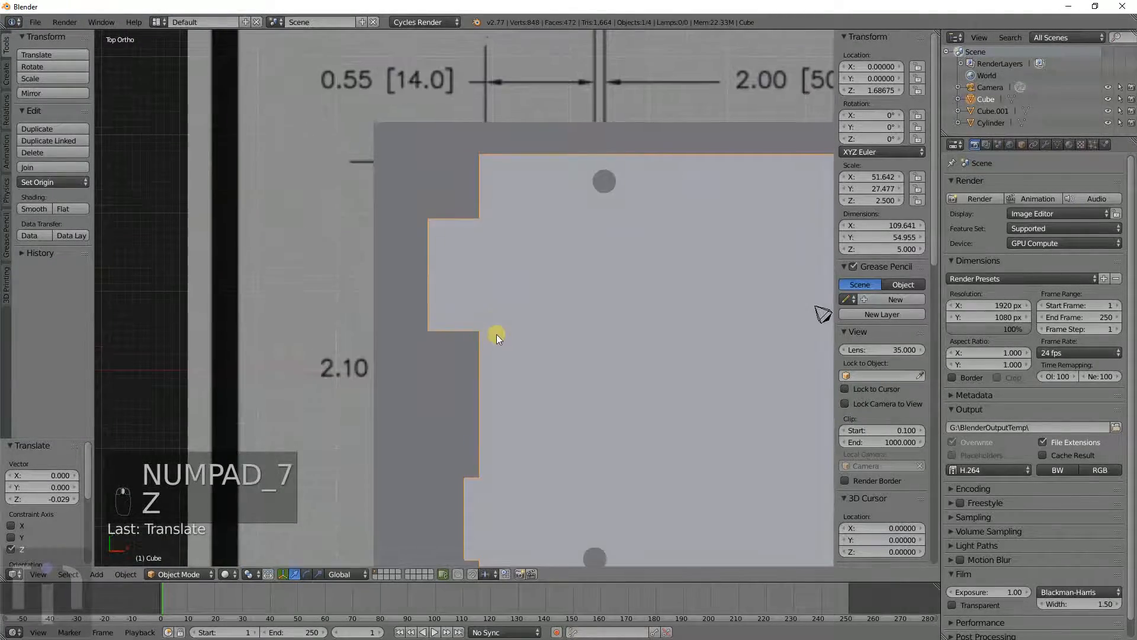
pyautogui.press('Tab')
pyautogui.press('a')
pyautogui.press('a')
pyautogui.scroll(4, 448, 241)
pyautogui.press('c')
pyautogui.click(434, 224)
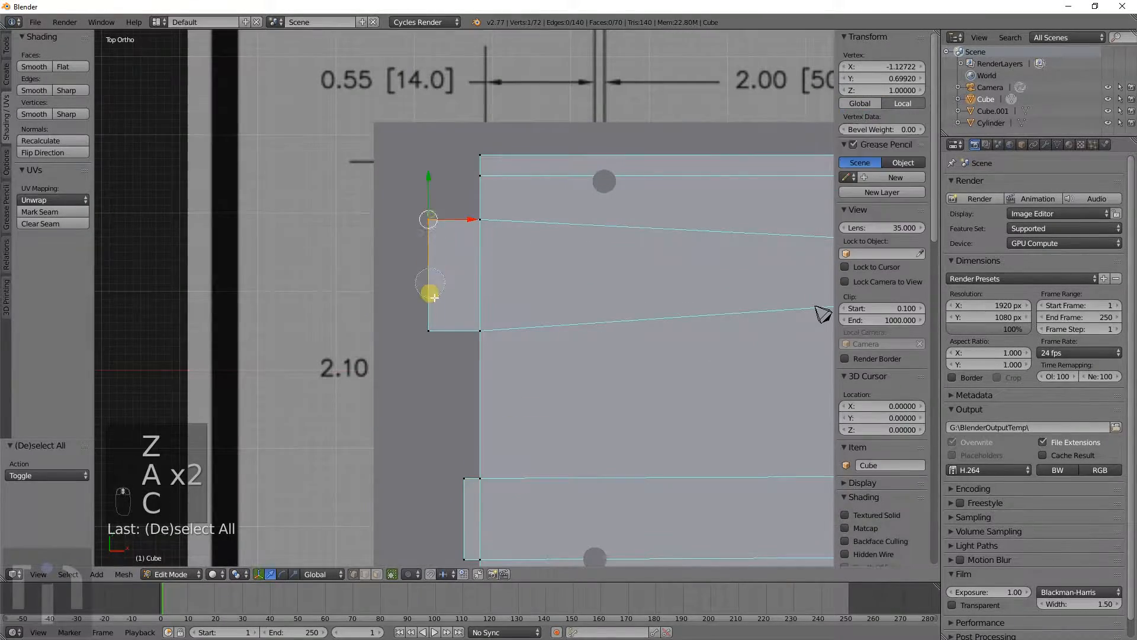
pyautogui.click(438, 332)
pyautogui.rightClick(443, 333)
pyautogui.press('g')
pyautogui.press('x')
pyautogui.click(410, 306)
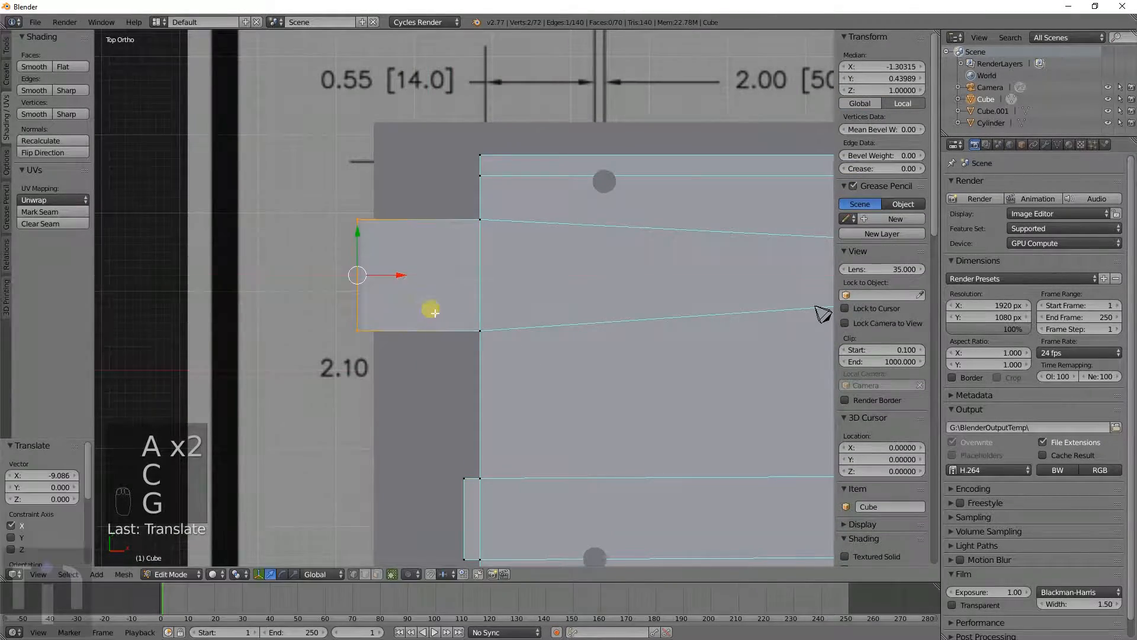
pyautogui.scroll(-4, 431, 309)
pyautogui.press('Tab')
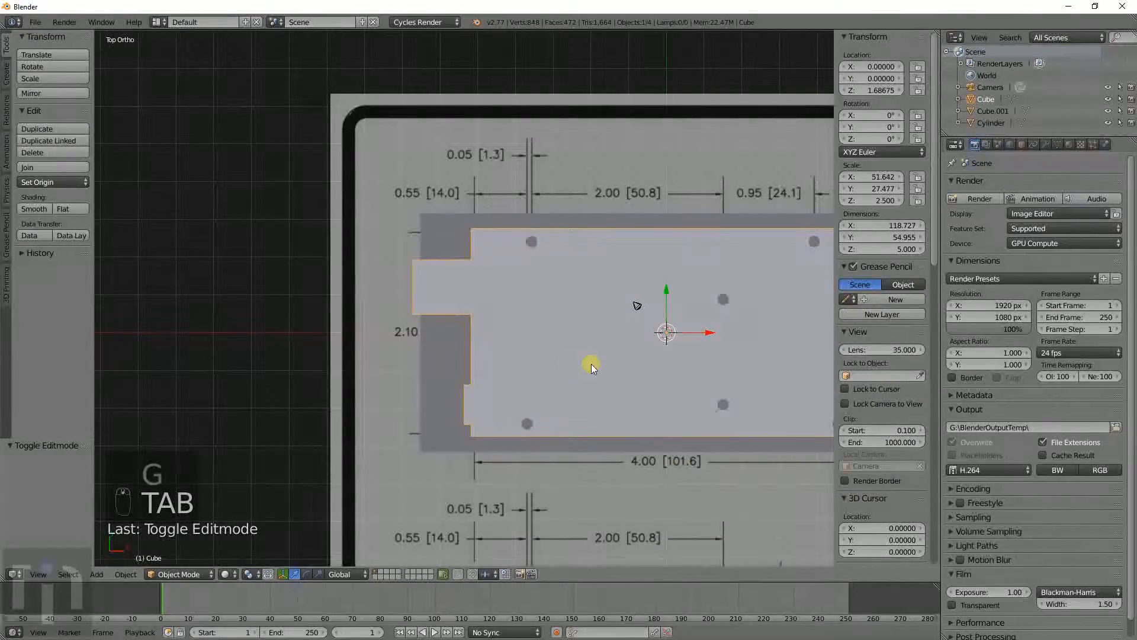
pyautogui.keyDown('shift'); pyautogui.moveTo(693, 359); pyautogui.dragTo(568, 342, button='middle'); pyautogui.keyUp('shift')
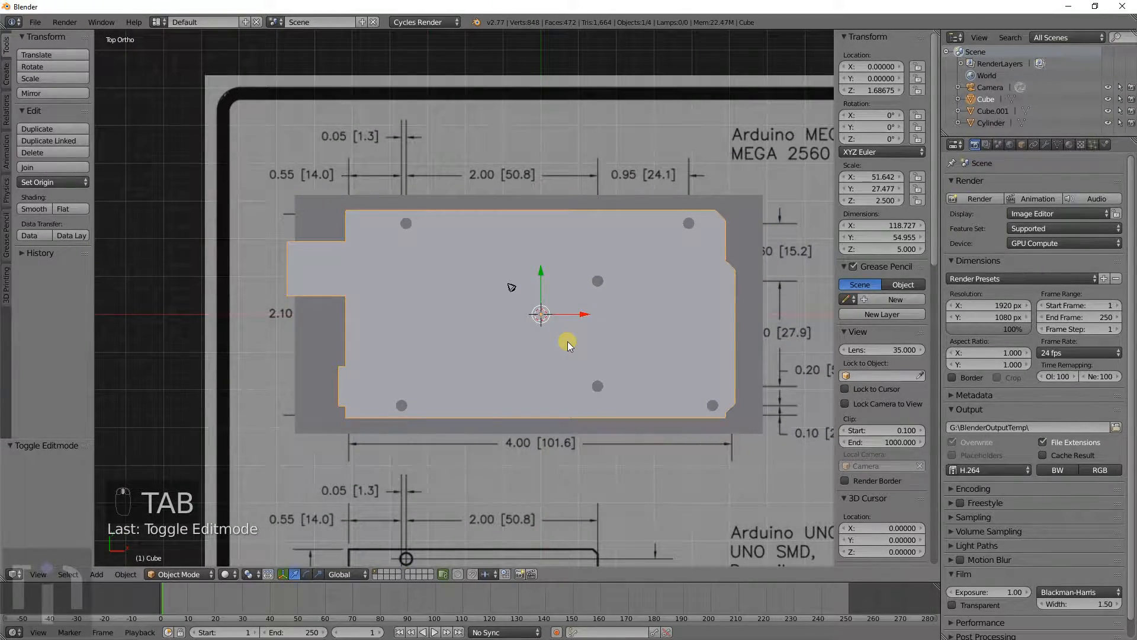
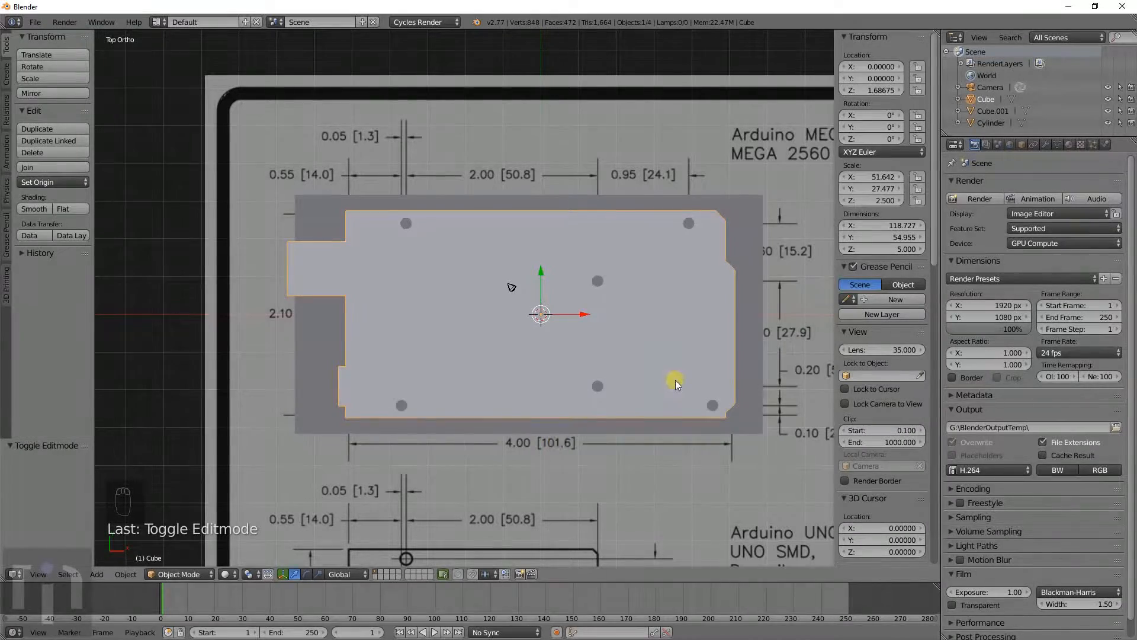
# Step: Undo the last edit to the board's upper connector tab and display the model in wireframe from above
pyautogui.moveTo(554, 431); pyautogui.dragTo(588, 309, button='middle')
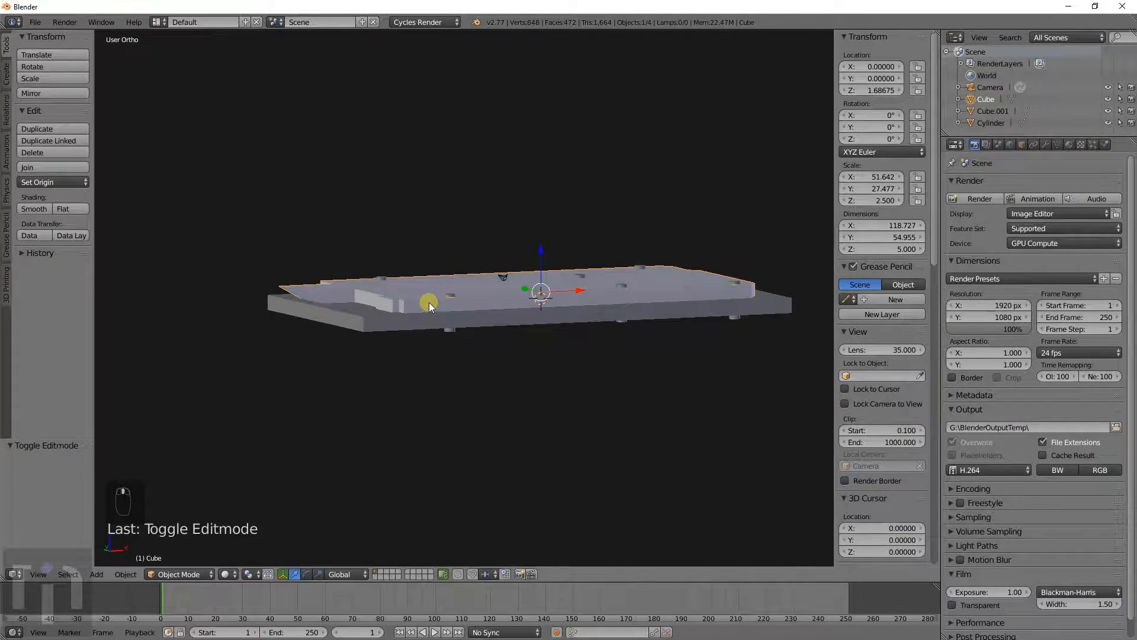
pyautogui.press('KP_7')
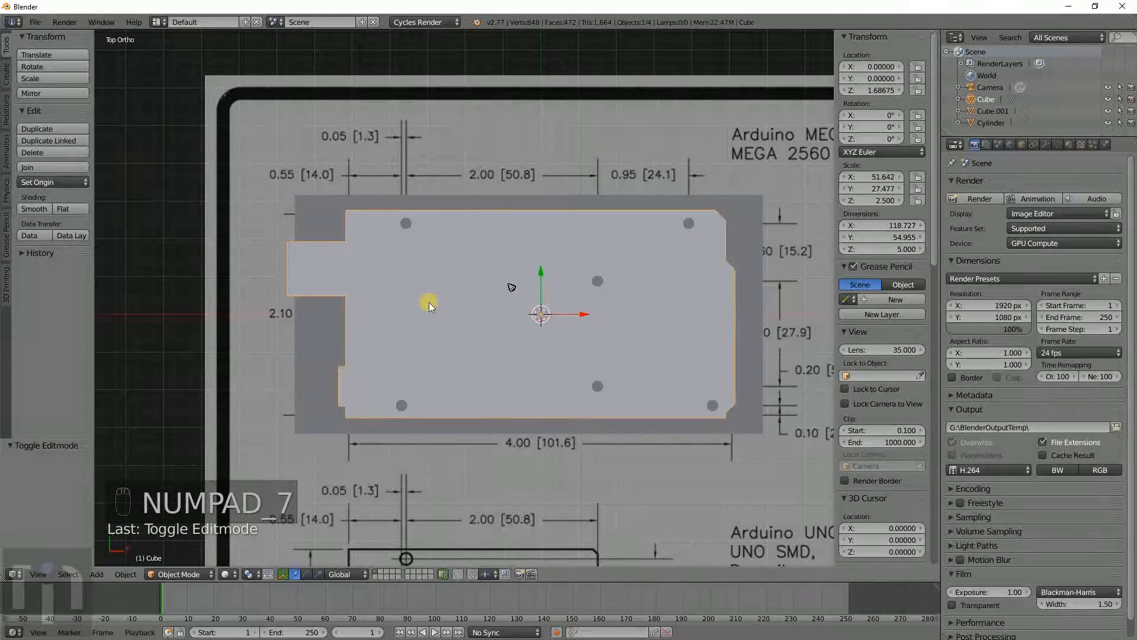
pyautogui.hotkey('ctrl', 'z')
pyautogui.press('z')
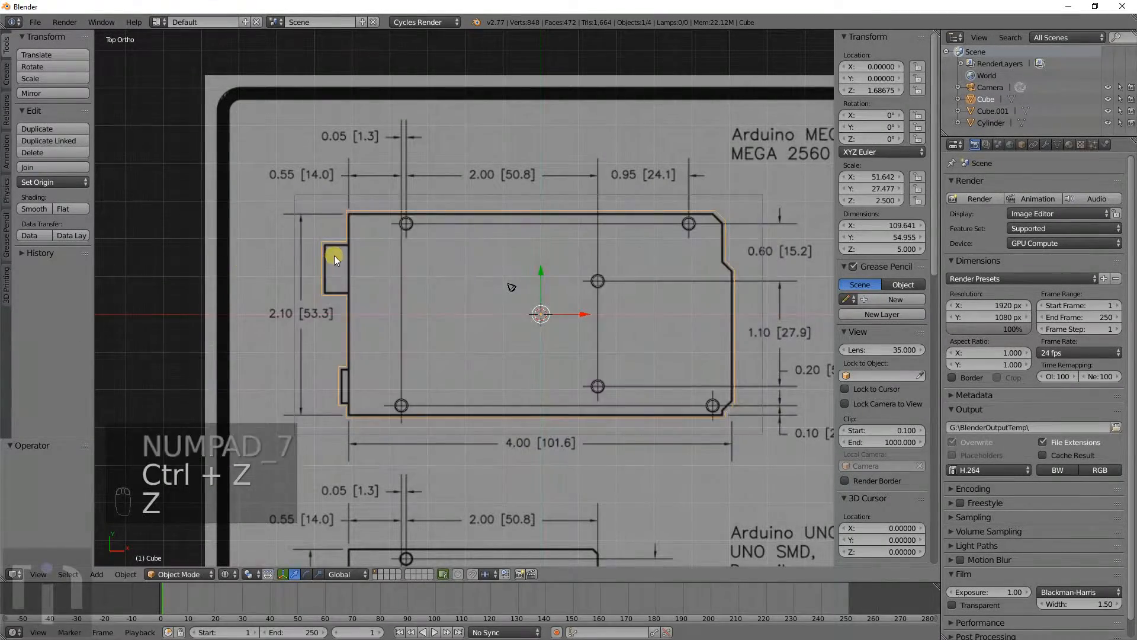
# Step: Move the outer-edge vertices of the board's upper connector tab about 13 units outward along X, past the base plate's edge
pyautogui.scroll(5, 459, 308)
pyautogui.press('Tab')
pyautogui.press('a')
pyautogui.press('a')
pyautogui.press('c')
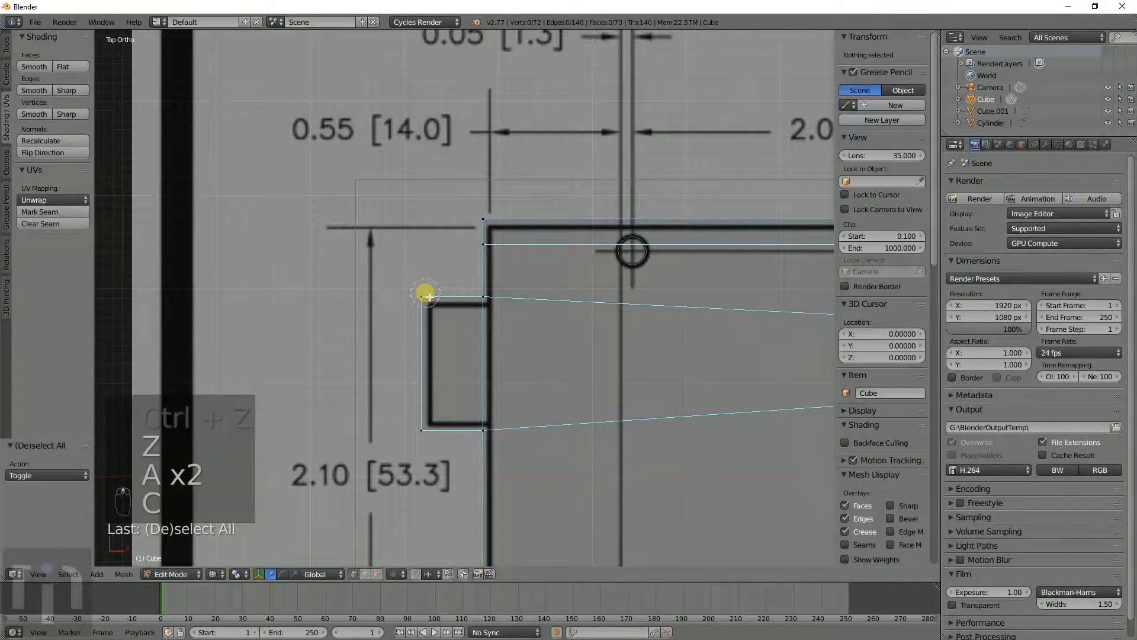
pyautogui.moveTo(425, 294); pyautogui.dragTo(427, 432)
pyautogui.rightClick(503, 388)
pyautogui.press('g')
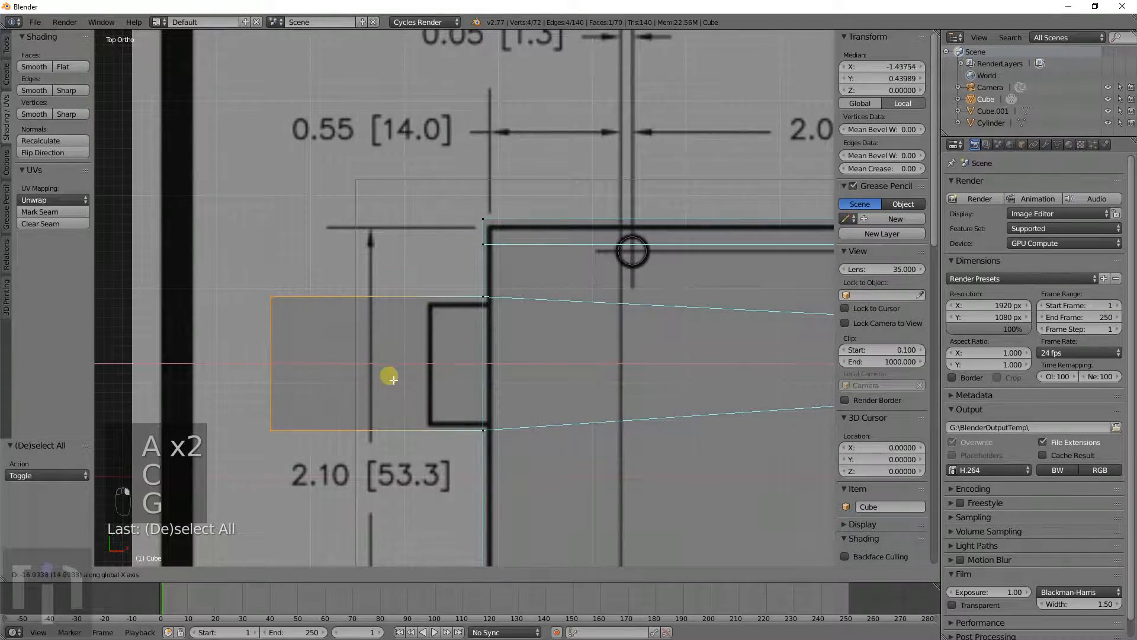
pyautogui.click(419, 379)
pyautogui.press('Tab')
# Step: Examine in solid shading how the extended connector tab overlaps the edge of the base plate
pyautogui.scroll(-4, 454, 368)
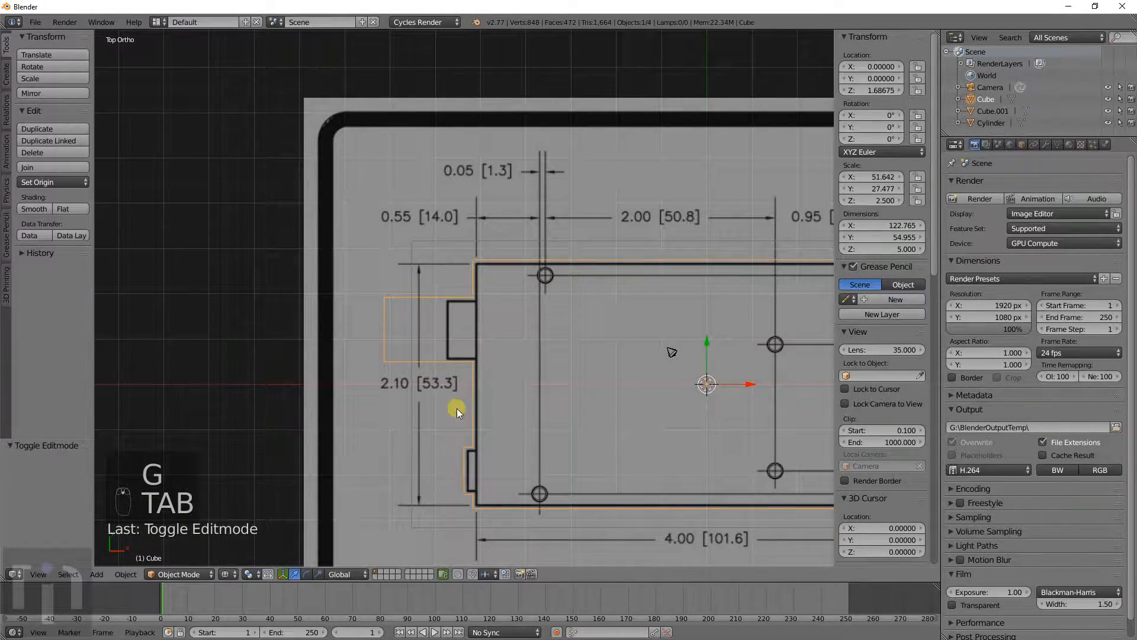
pyautogui.press('z')
pyautogui.moveTo(439, 443); pyautogui.dragTo(482, 322, button='middle')
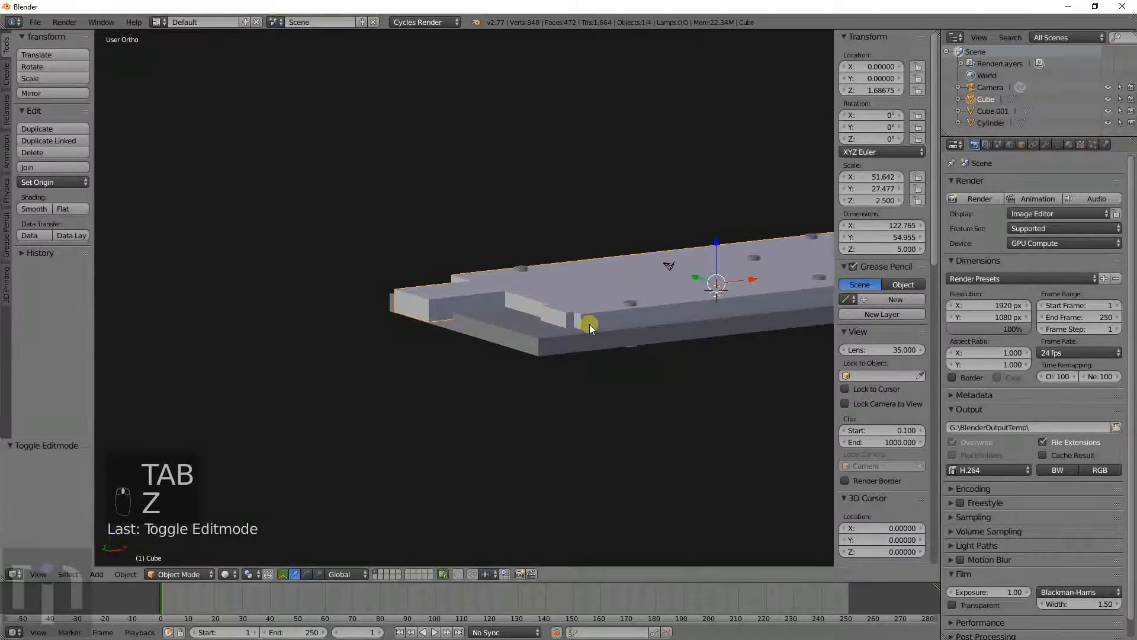
pyautogui.moveTo(589, 325); pyautogui.dragTo(546, 382, button='middle')
pyautogui.press('KP_7')
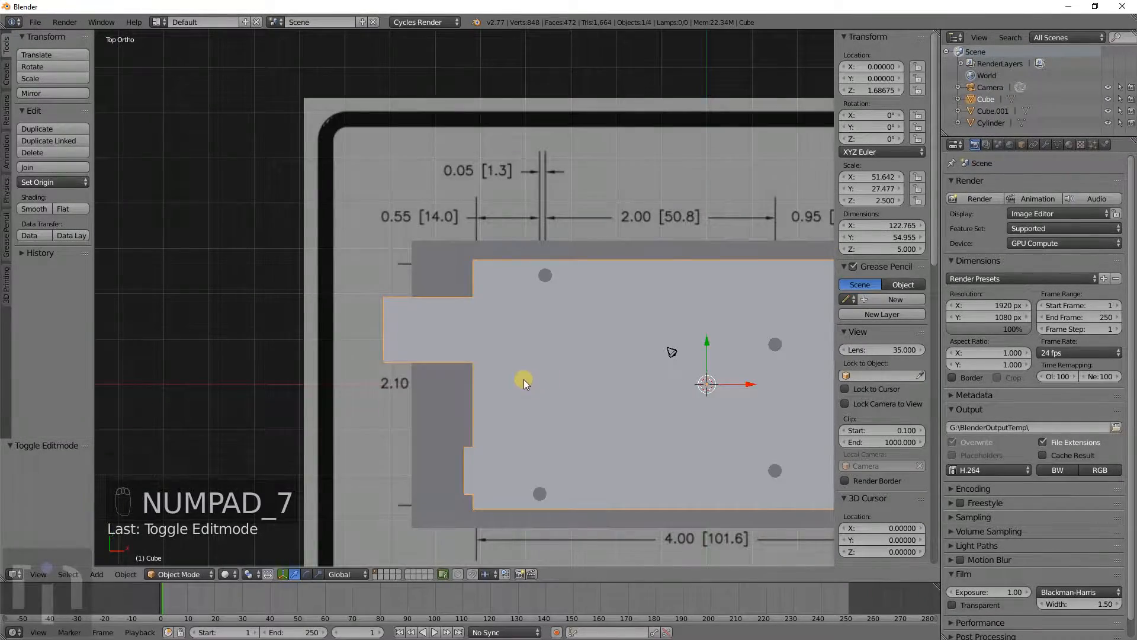
pyautogui.scroll(2, 511, 353)
pyautogui.scroll(-2, 617, 333)
# Step: Add a Boolean modifier to the base plate, with the Difference operation and Cube as the object
pyautogui.rightClick(679, 286)
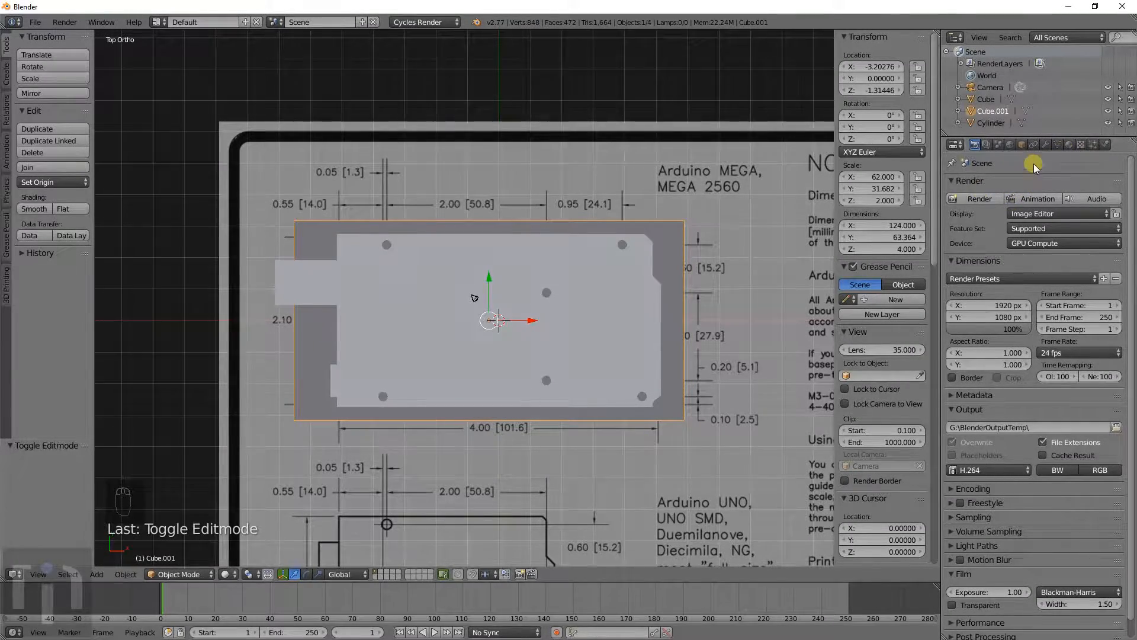
pyautogui.click(1047, 145)
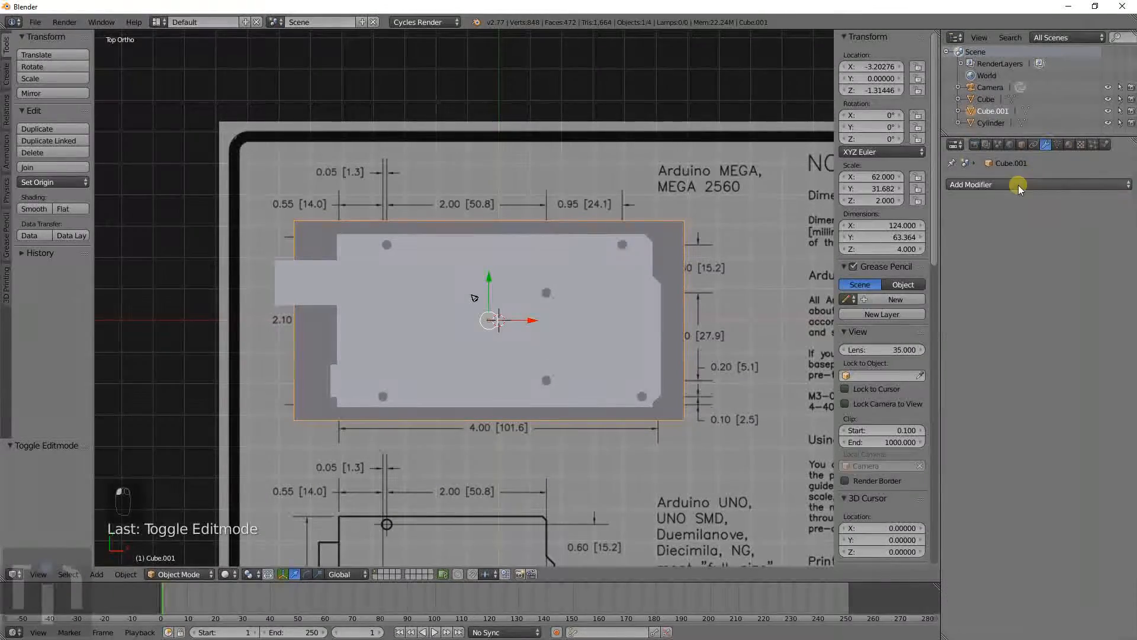
pyautogui.click(1018, 185)
pyautogui.click(872, 236)
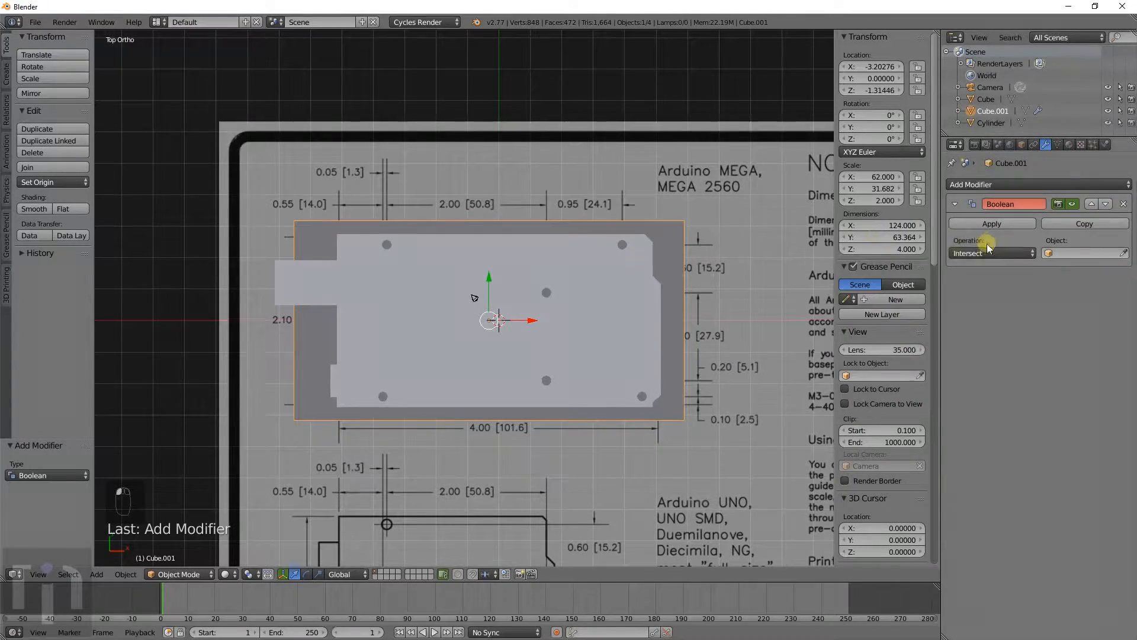
pyautogui.click(1018, 255)
pyautogui.click(985, 212)
pyautogui.click(1063, 253)
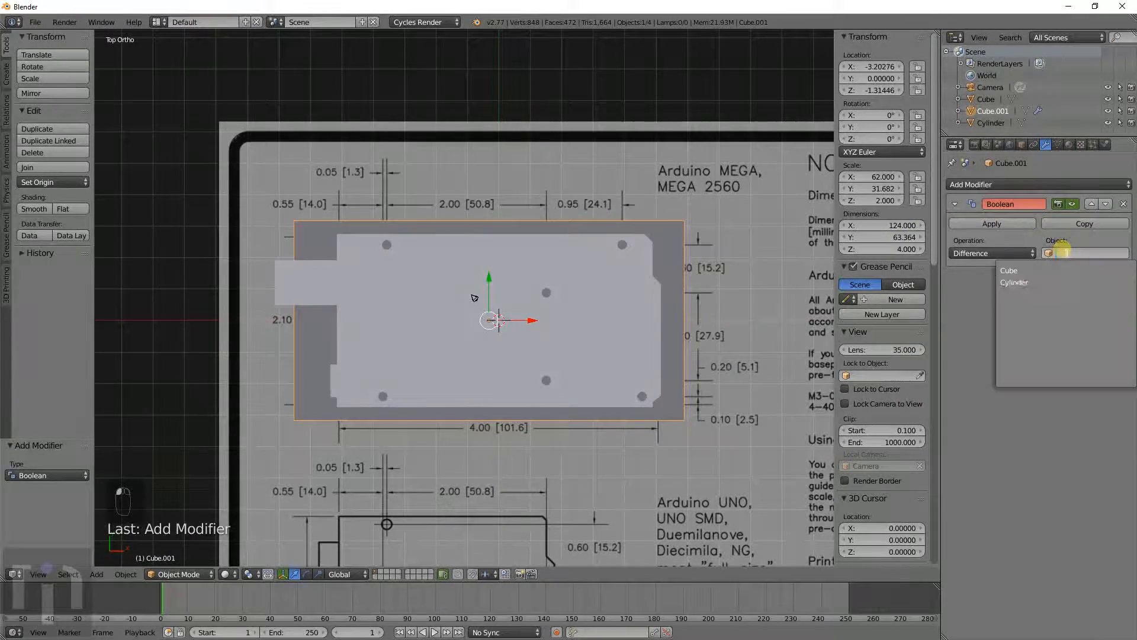
pyautogui.click(1032, 271)
# Step: Check the board-shaped cut in wireframe, apply the Boolean modifier and return to solid shading
pyautogui.press('z')
pyautogui.moveTo(579, 325); pyautogui.dragTo(678, 272, button='middle')
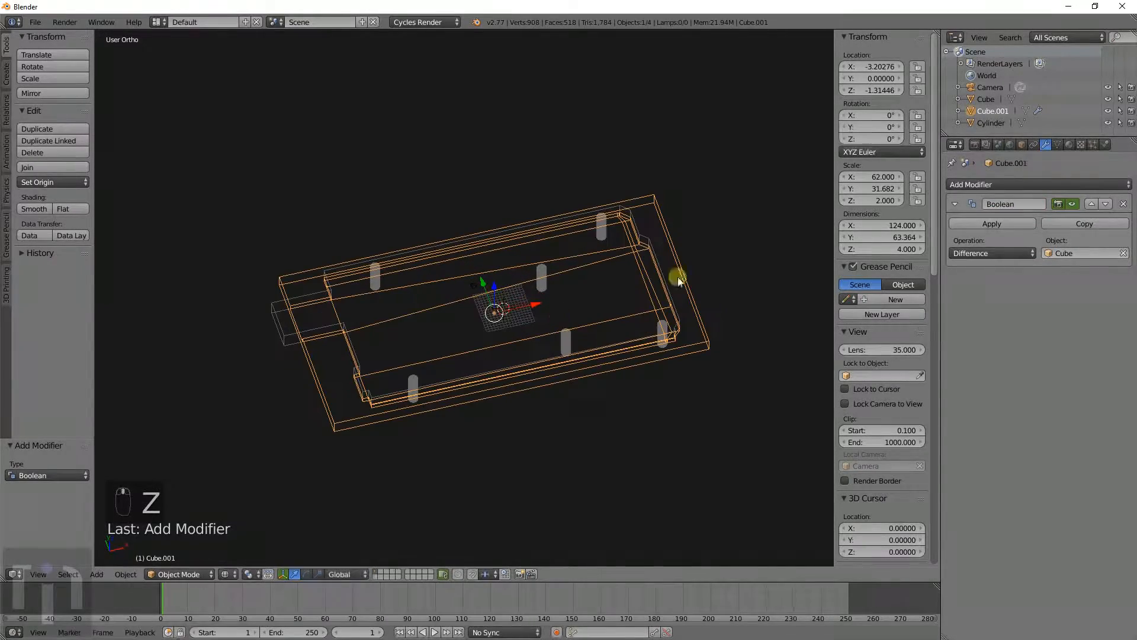
pyautogui.click(992, 224)
pyautogui.press('z')
# Step: Hide the board-shaped cutter object so that only the base plate and the pins are shown
pyautogui.rightClick(644, 295)
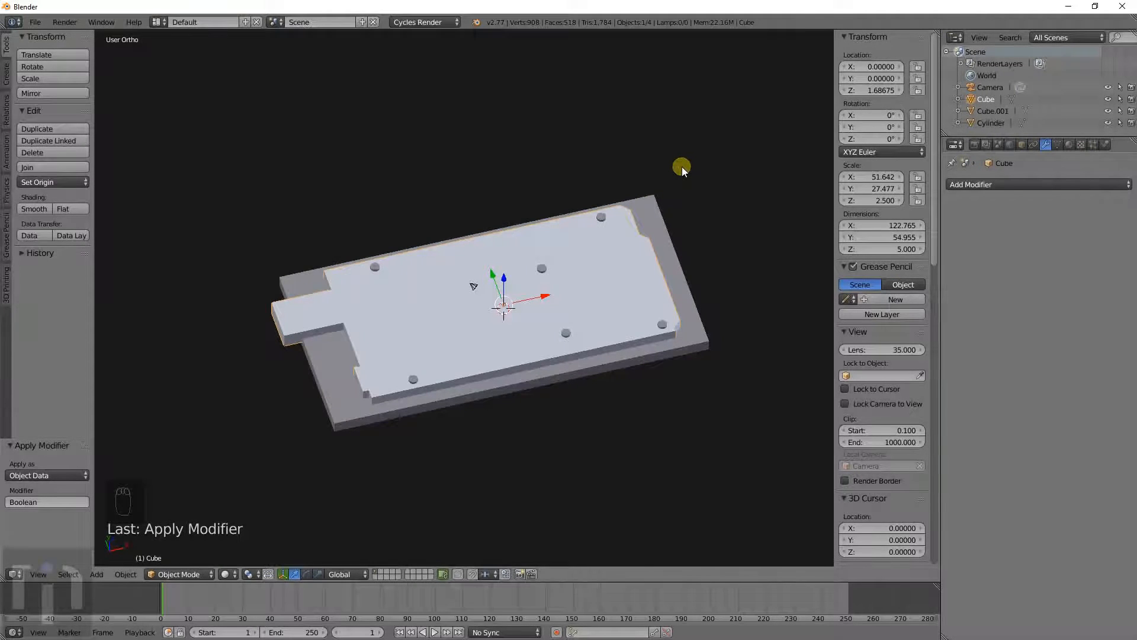
pyautogui.press('h')
pyautogui.moveTo(694, 308); pyautogui.dragTo(608, 318, button='middle')
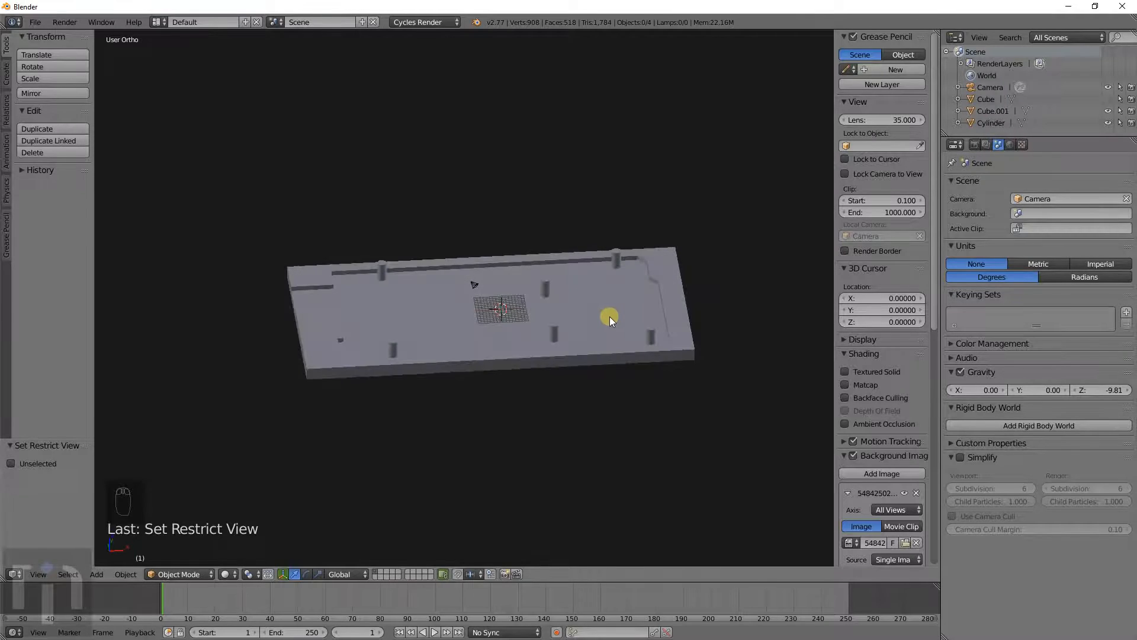
# Step: Cut the mounting holes in the base plate by applying a Boolean Difference modifier with Cylinder as the object
pyautogui.rightClick(609, 318)
pyautogui.click(972, 184)
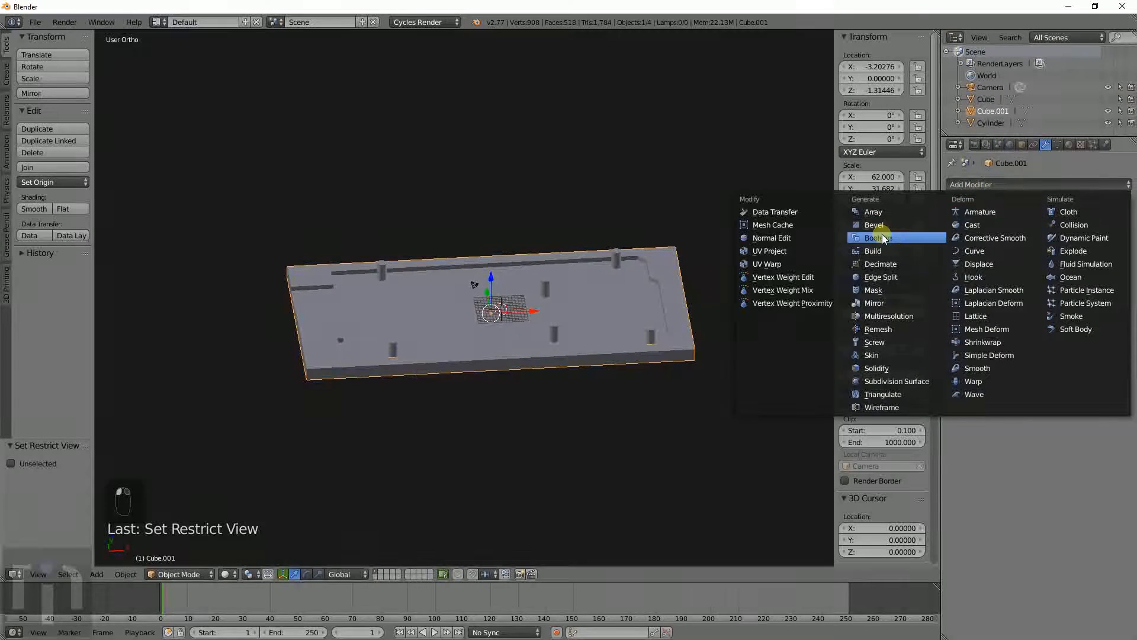
pyautogui.click(958, 231)
pyautogui.click(995, 252)
pyautogui.click(975, 213)
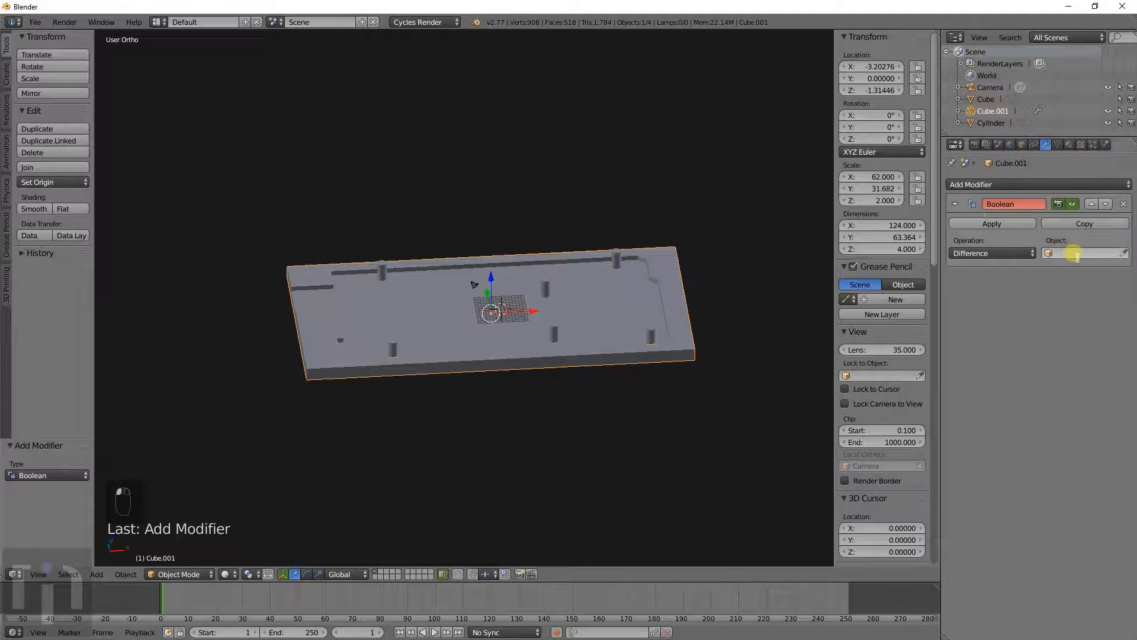
pyautogui.click(1066, 253)
pyautogui.click(1053, 282)
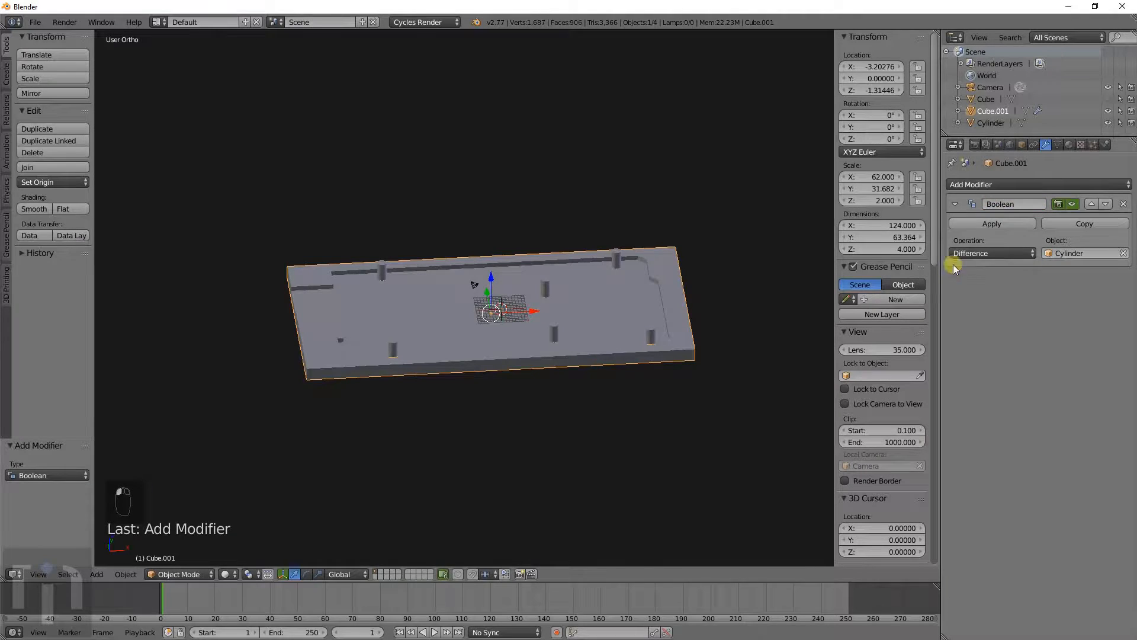
pyautogui.click(996, 225)
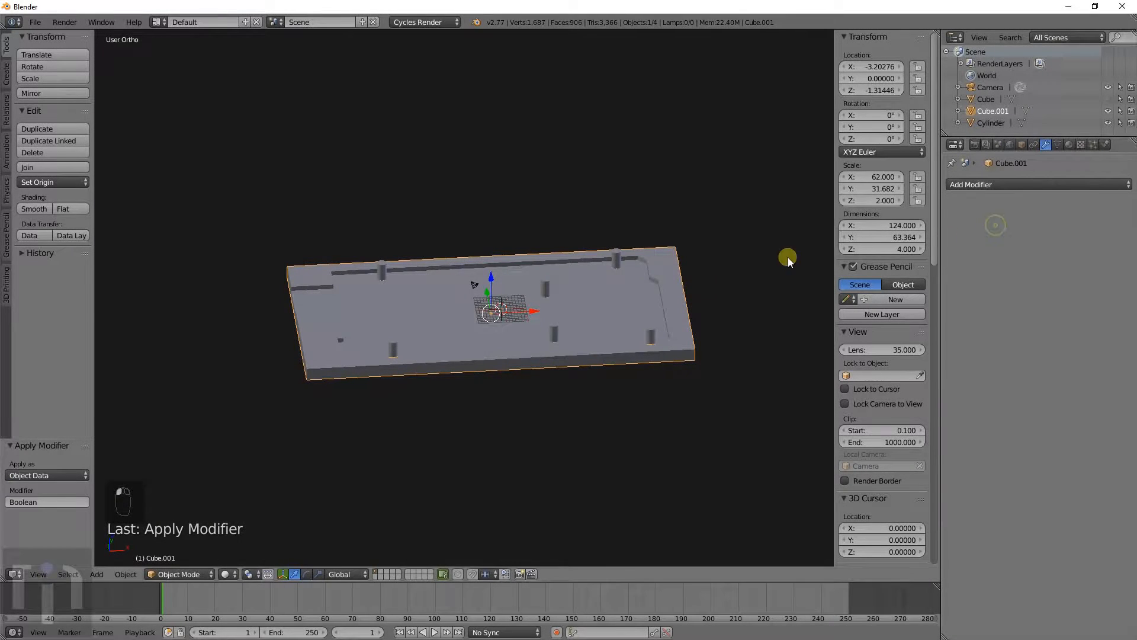
# Step: Delete the cylinder object whose pins stand in the base plate's mounting holes
pyautogui.click(614, 260)
pyautogui.press('x')
pyautogui.click(622, 222)
pyautogui.moveTo(646, 281); pyautogui.dragTo(584, 287, button='middle')
# Step: Thicken the base plate by moving its bottom vertices 2.041 units down along Z in the front view
pyautogui.rightClick(584, 286)
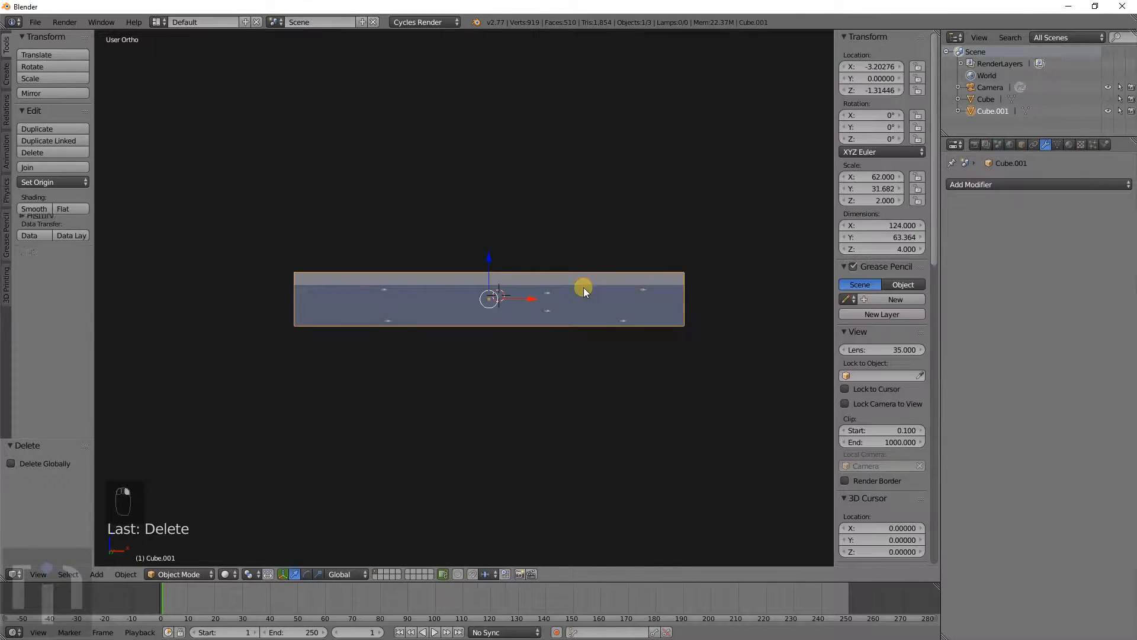
pyautogui.press('KP_1')
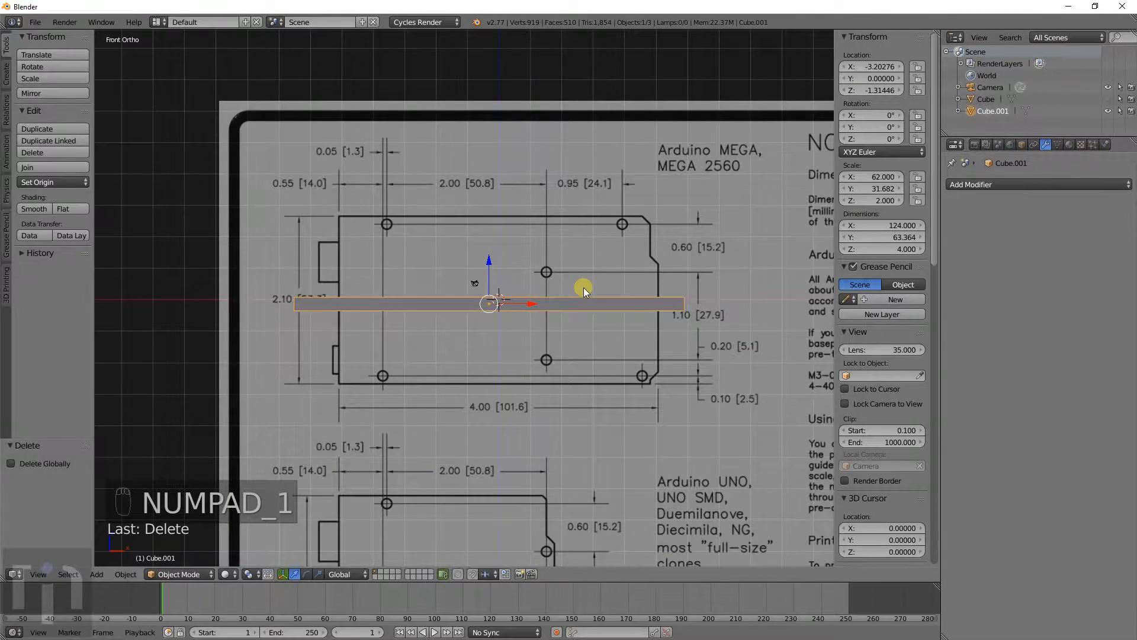
pyautogui.scroll(3, 584, 286)
pyautogui.scroll(-2, 495, 329)
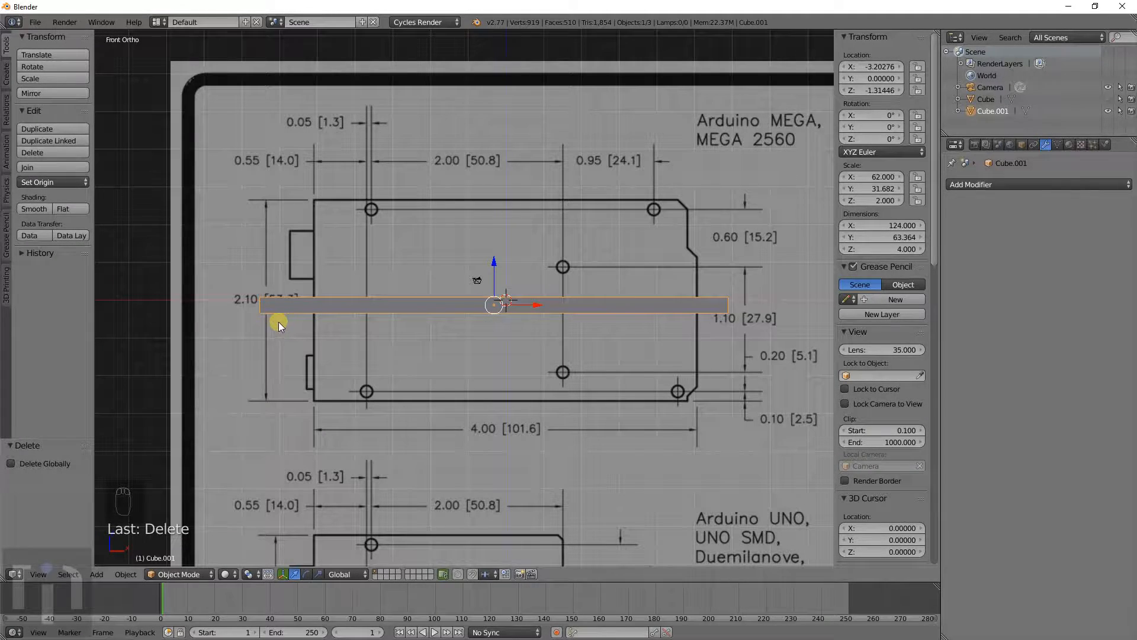
pyautogui.press('Tab')
pyautogui.press('a')
pyautogui.press('a')
pyautogui.press('z')
pyautogui.press('b')
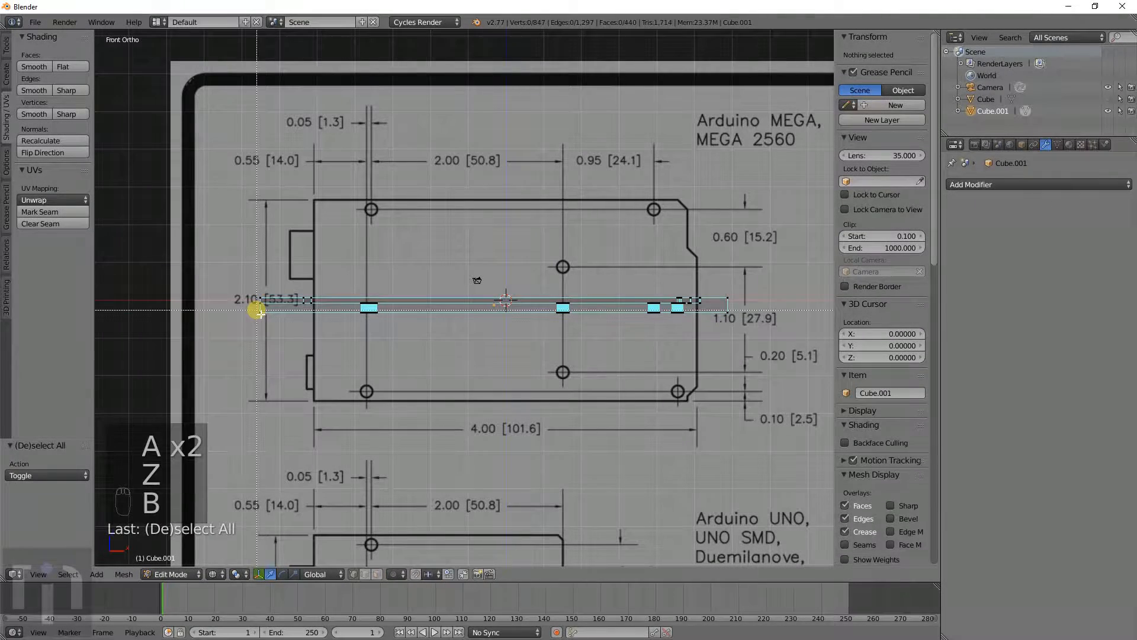
pyautogui.moveTo(257, 310); pyautogui.dragTo(719, 332)
pyautogui.press('g')
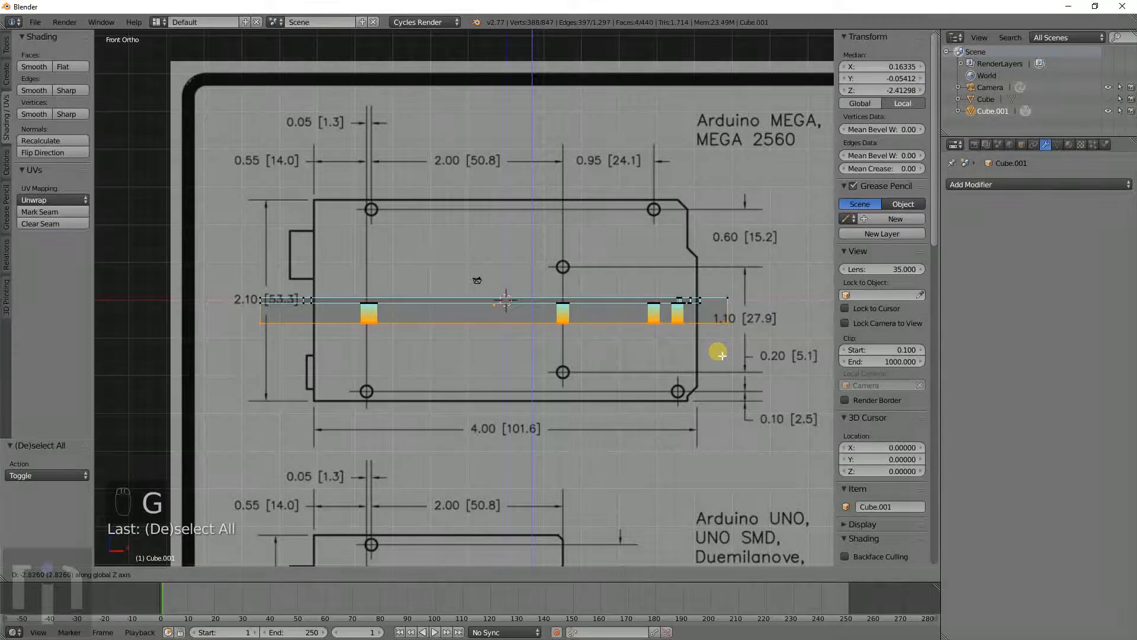
pyautogui.click(719, 349)
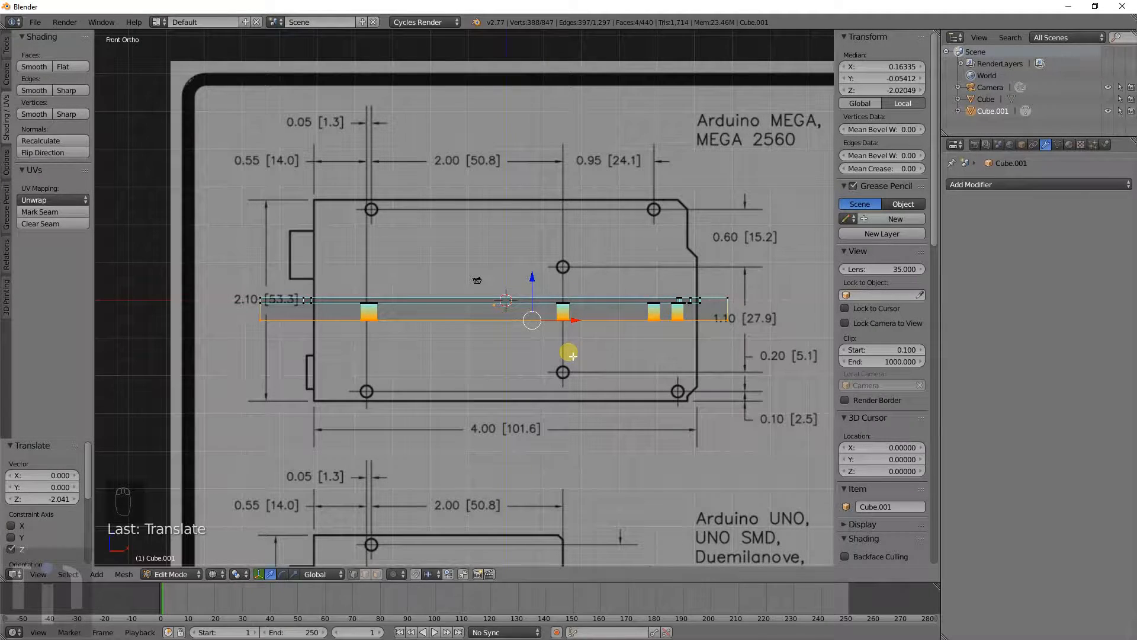
pyautogui.press('Tab')
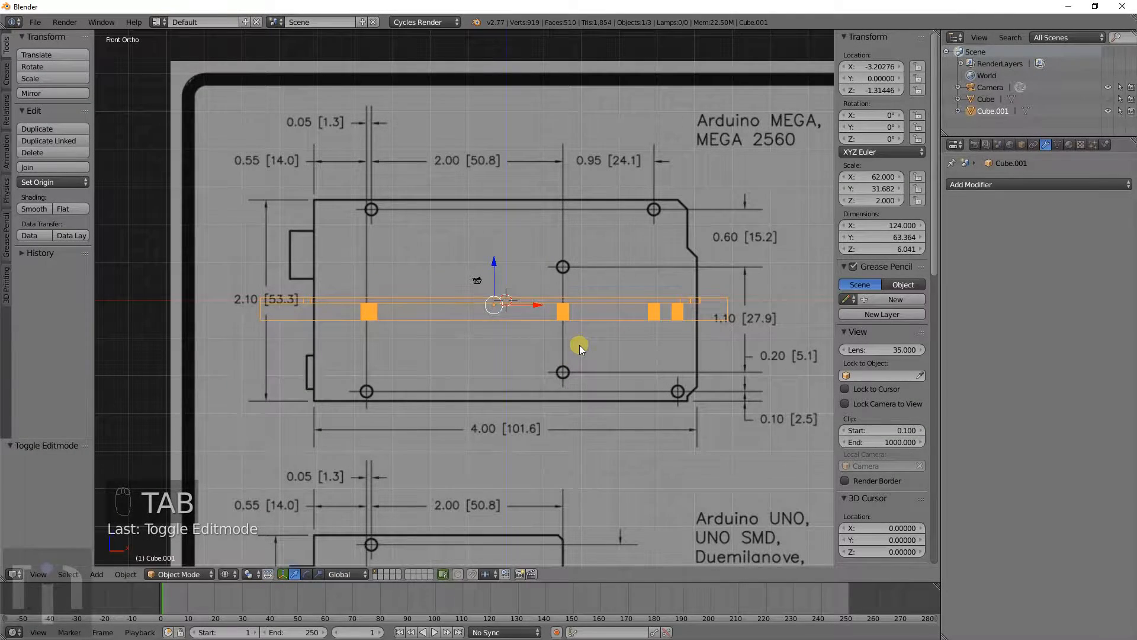
# Step: Add a mesh cylinder at the 3D cursor and show it from above in wireframe near the mounting holes
pyautogui.hotkey('shift', 'a')
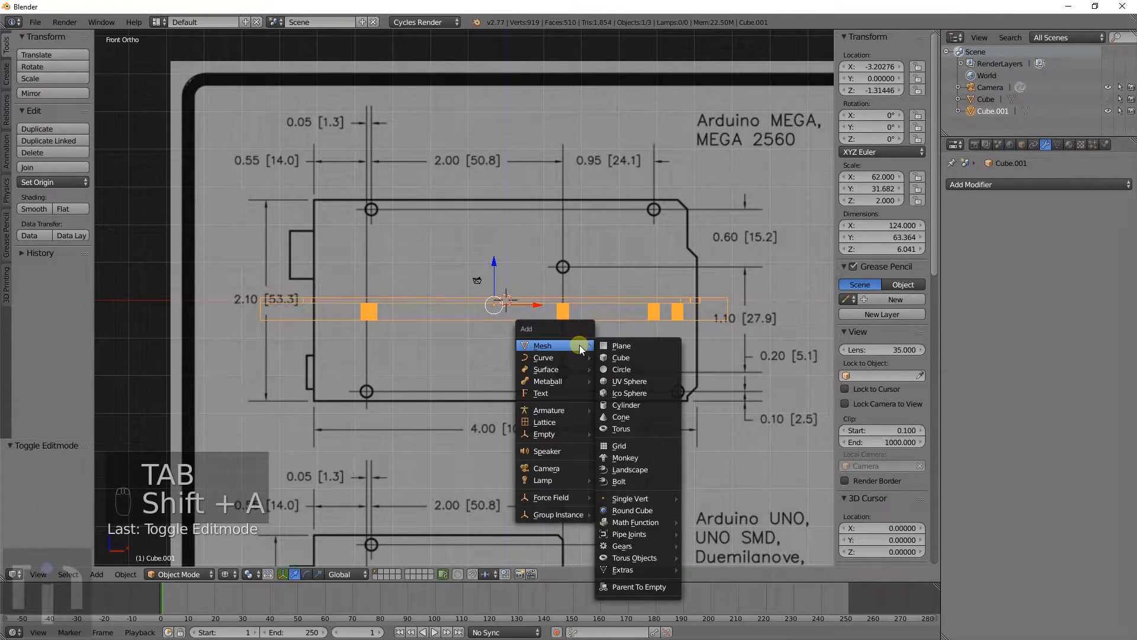
pyautogui.click(627, 407)
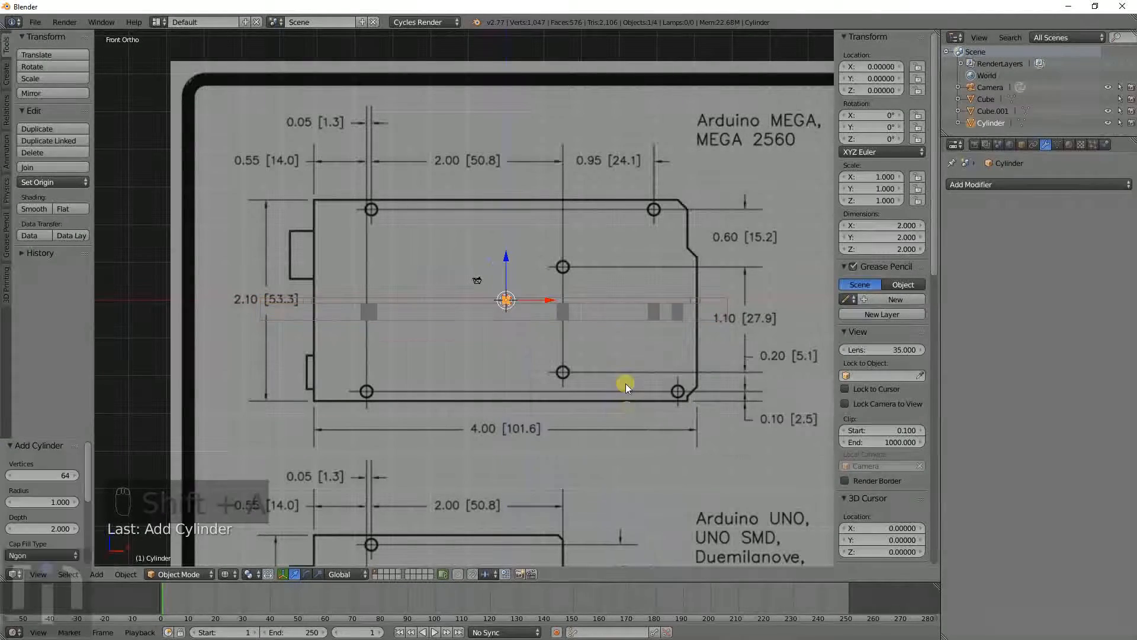
pyautogui.press('KP_7')
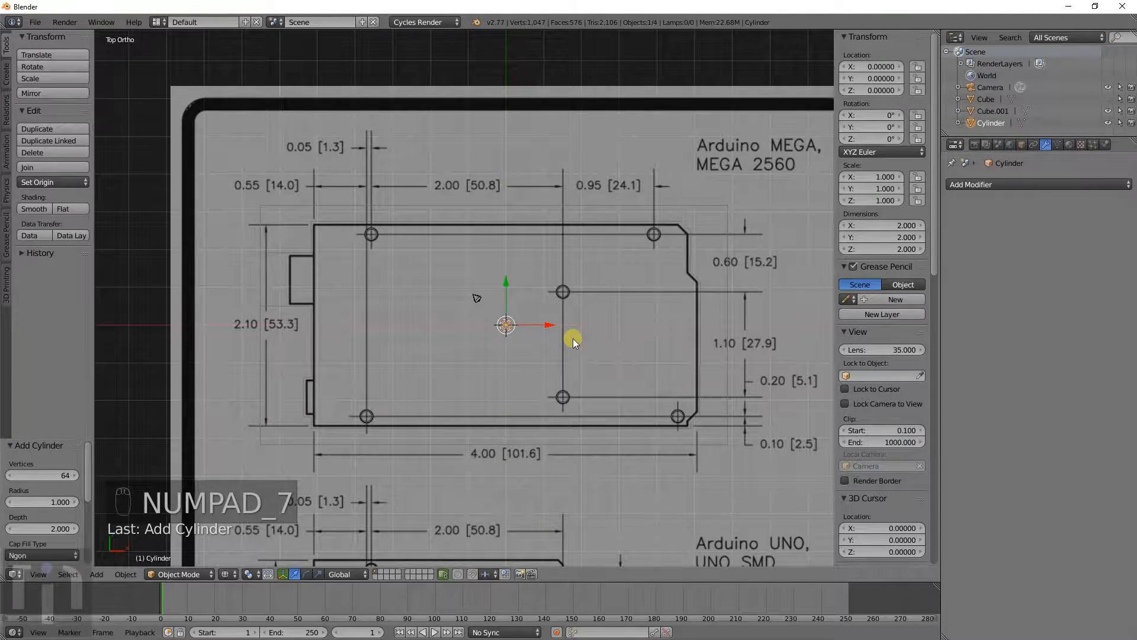
pyautogui.press('z')
pyautogui.press('z')
pyautogui.scroll(5, 563, 336)
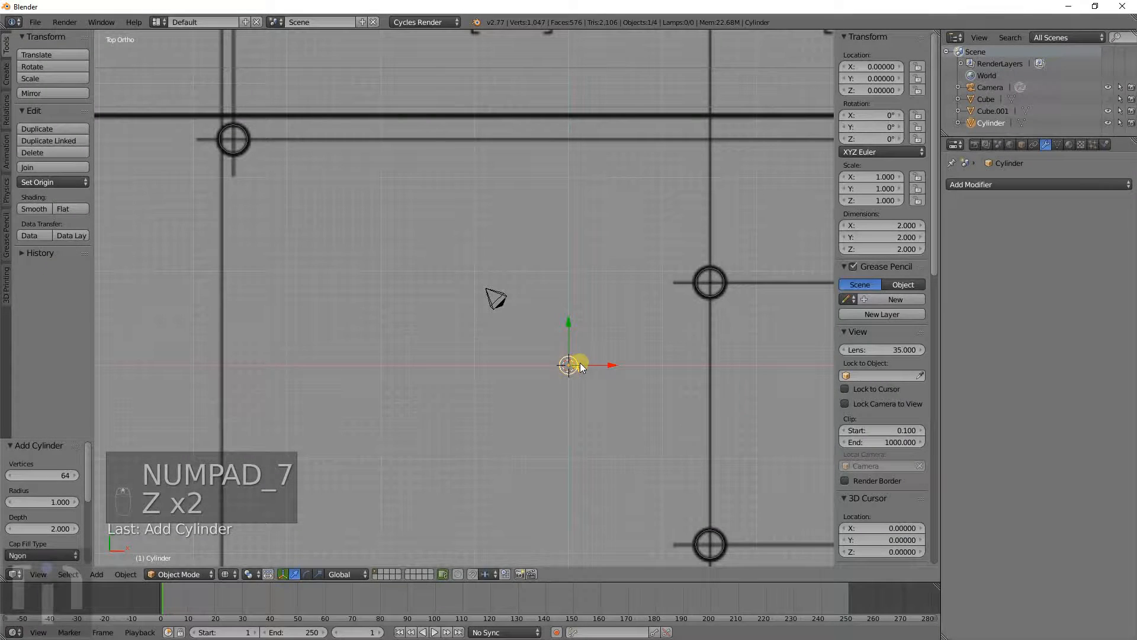
# Step: Set the new cylinder's dimensions to 5.3 in X, 5.3 in Y and 4 in Z
pyautogui.click(903, 225)
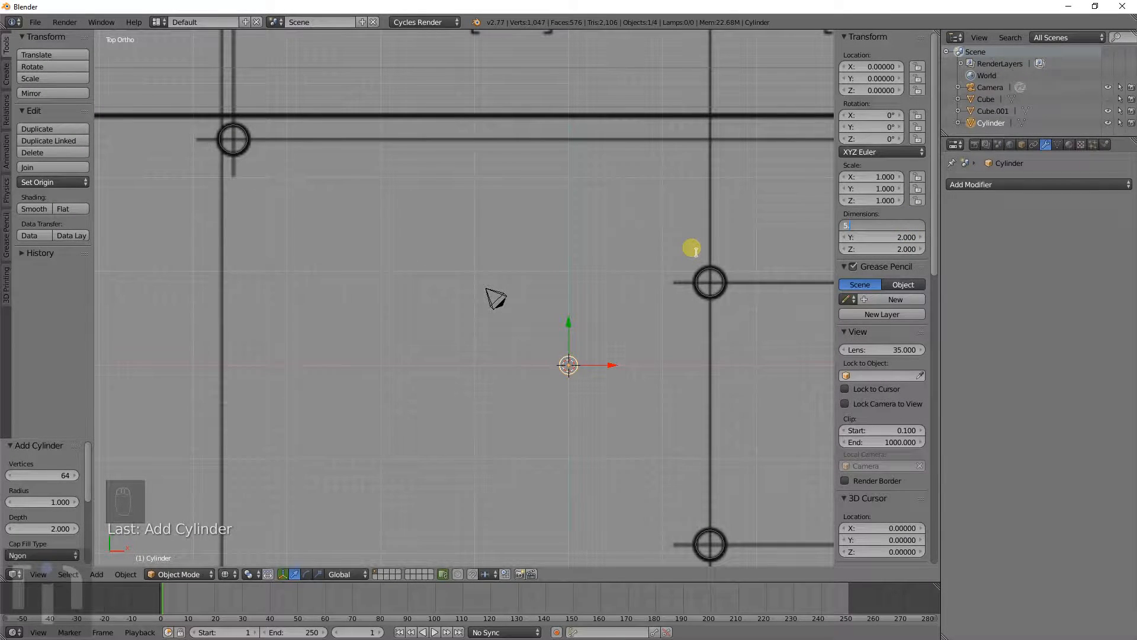
pyautogui.write('5.3')
pyautogui.press('Tab')
pyautogui.write('5.')
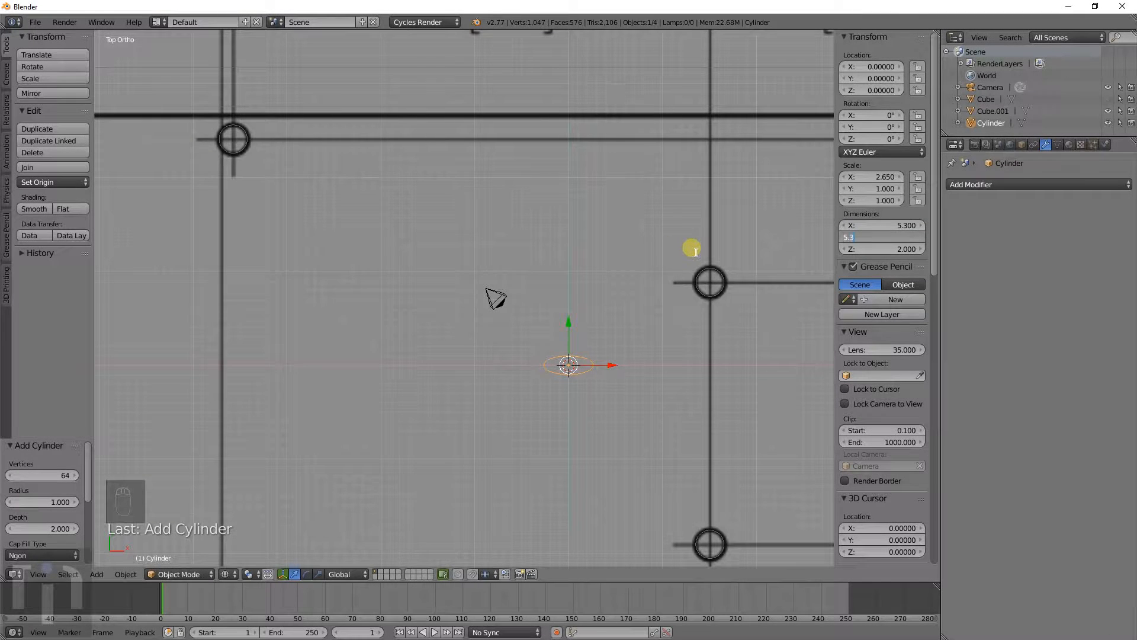
pyautogui.press('Tab')
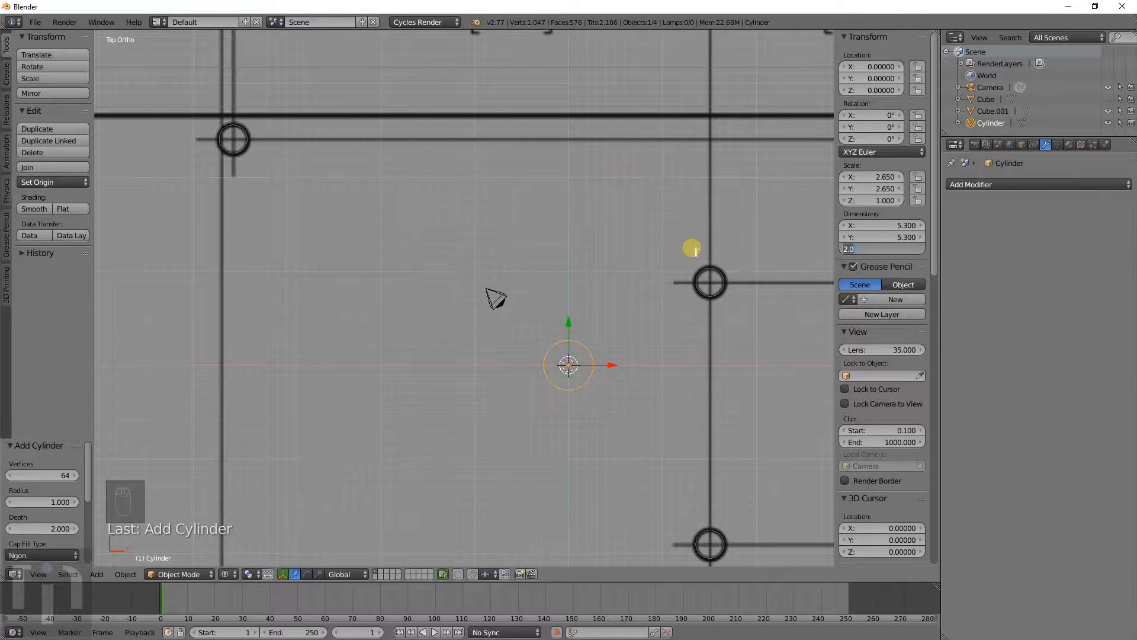
pyautogui.write('4')
pyautogui.press('Return')
pyautogui.press('KP_1')
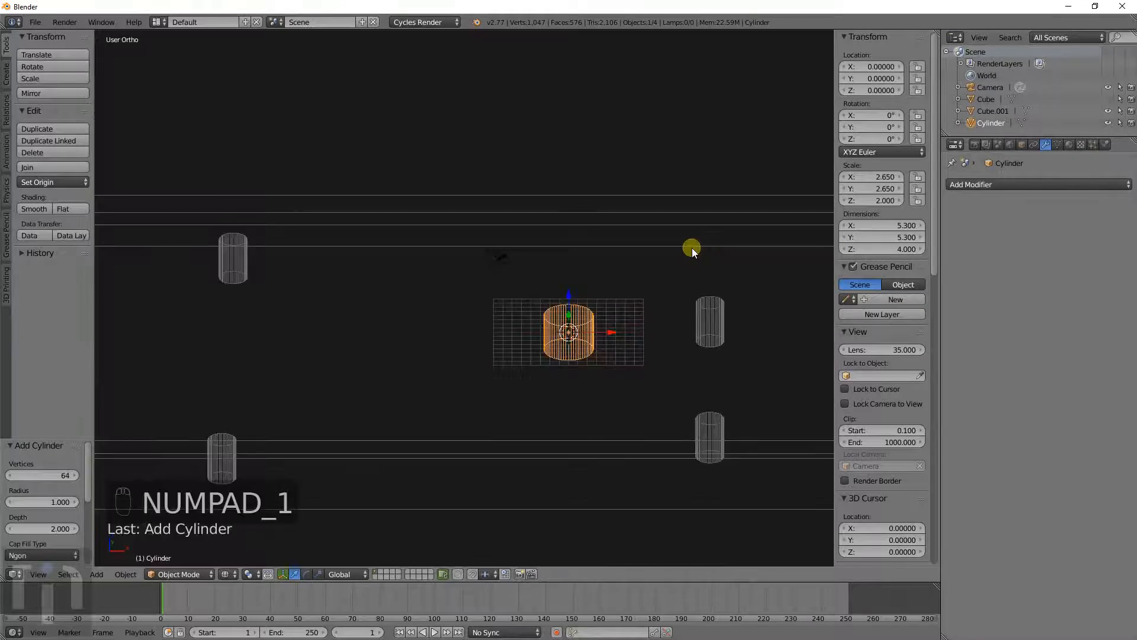
# Step: Move the new cylinder in the front view about 36.3 units along negative X and 4.4 units down, near the plate's left mounting holes
pyautogui.press('z')
pyautogui.scroll(-3, 674, 258)
pyautogui.keyDown('shift'); pyautogui.moveTo(538, 312); pyautogui.dragTo(757, 255, button='middle'); pyautogui.keyUp('shift')
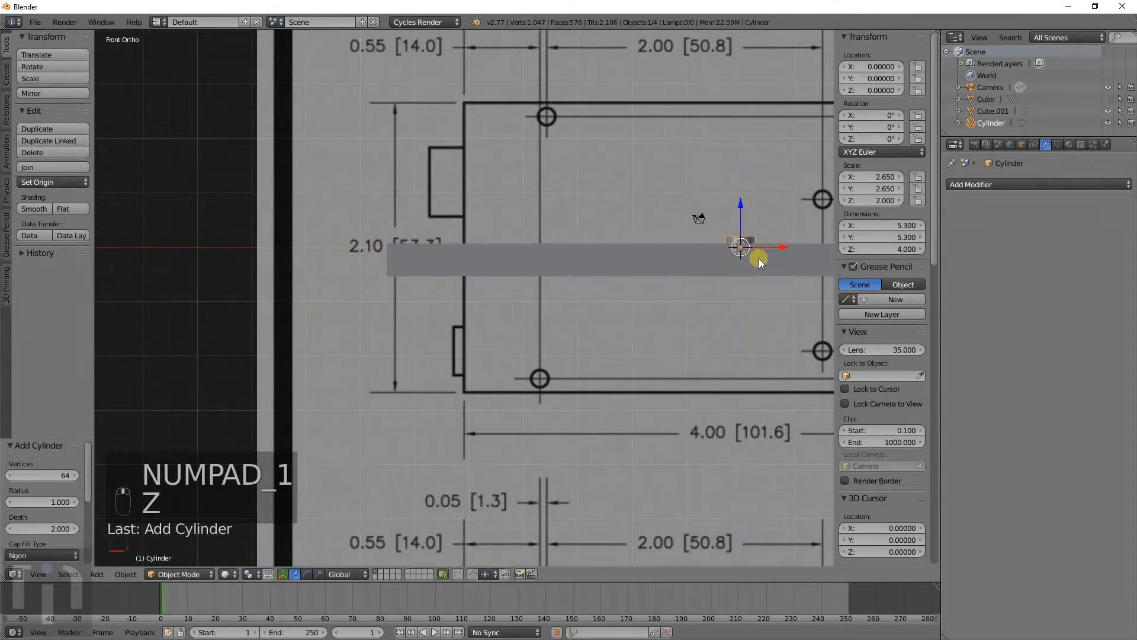
pyautogui.press('z')
pyautogui.press('g')
pyautogui.click(537, 284)
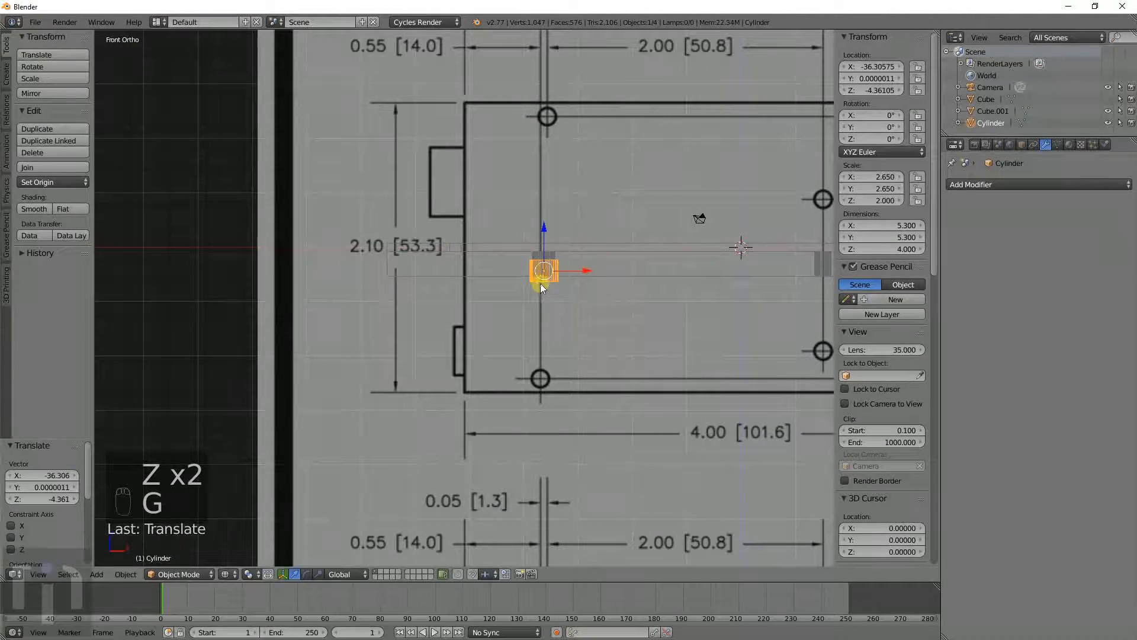
# Step: Raise the cylinder about 0.85 units along Z and shift it about 0.09 units along negative X in the front view
pyautogui.scroll(6, 585, 276)
pyautogui.keyDown('shift'); pyautogui.moveTo(713, 278); pyautogui.dragTo(563, 338, button='middle'); pyautogui.keyUp('shift')
pyautogui.scroll(5, 595, 321)
pyautogui.keyDown('shift'); pyautogui.moveTo(679, 306); pyautogui.dragTo(557, 314, button='middle'); pyautogui.keyUp('shift')
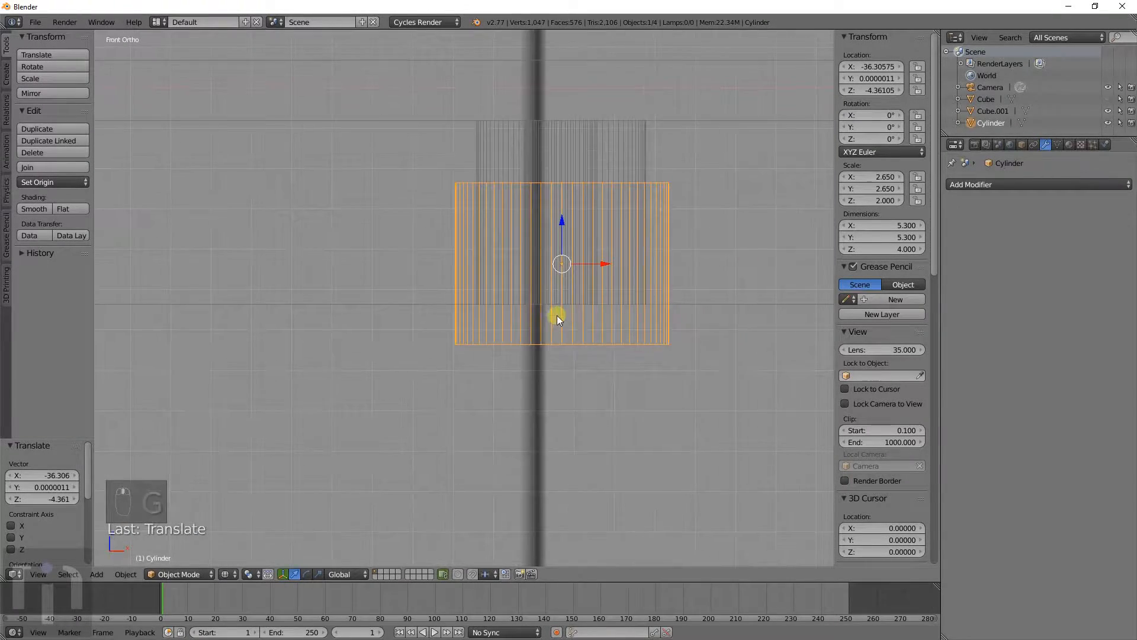
pyautogui.scroll(2, 557, 313)
pyautogui.press('g')
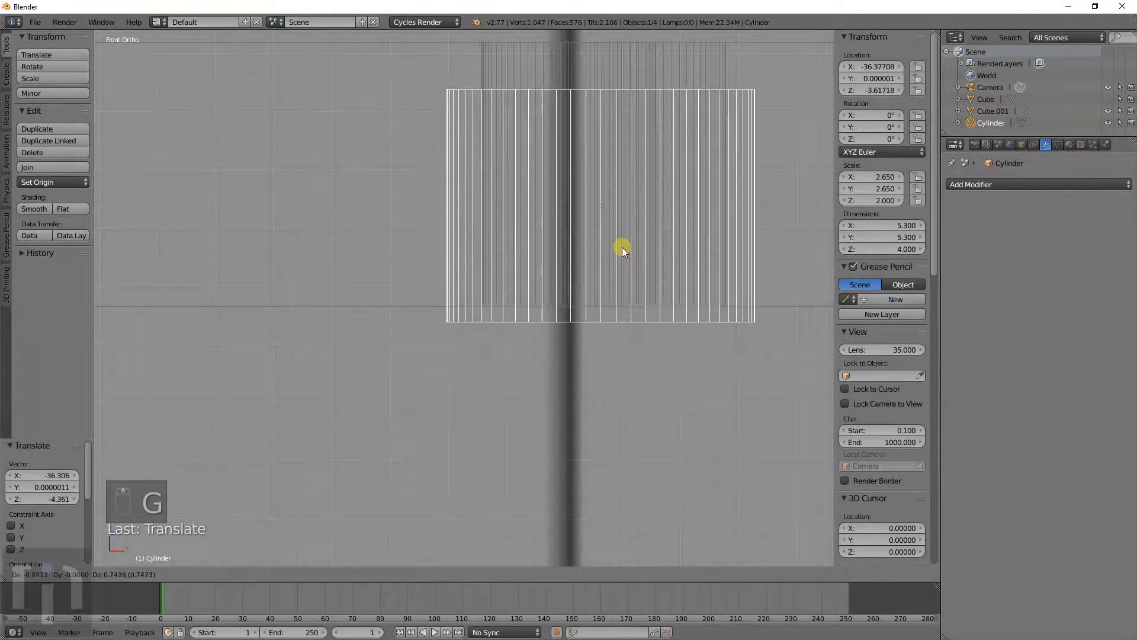
pyautogui.click(621, 242)
# Step: From the top view, select the base plate's lower-left mounting hole vertices and snap the 3D cursor to them
pyautogui.press('KP_7')
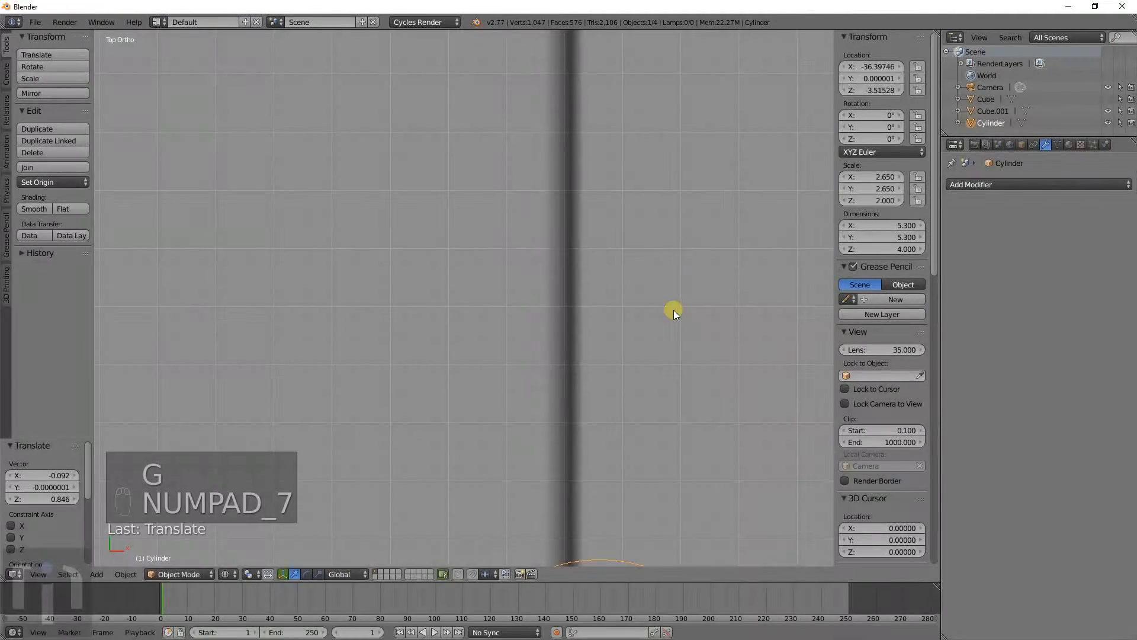
pyautogui.scroll(-7, 648, 313)
pyautogui.press('z')
pyautogui.keyDown('shift'); pyautogui.moveTo(521, 388); pyautogui.dragTo(563, 178, button='middle'); pyautogui.keyUp('shift')
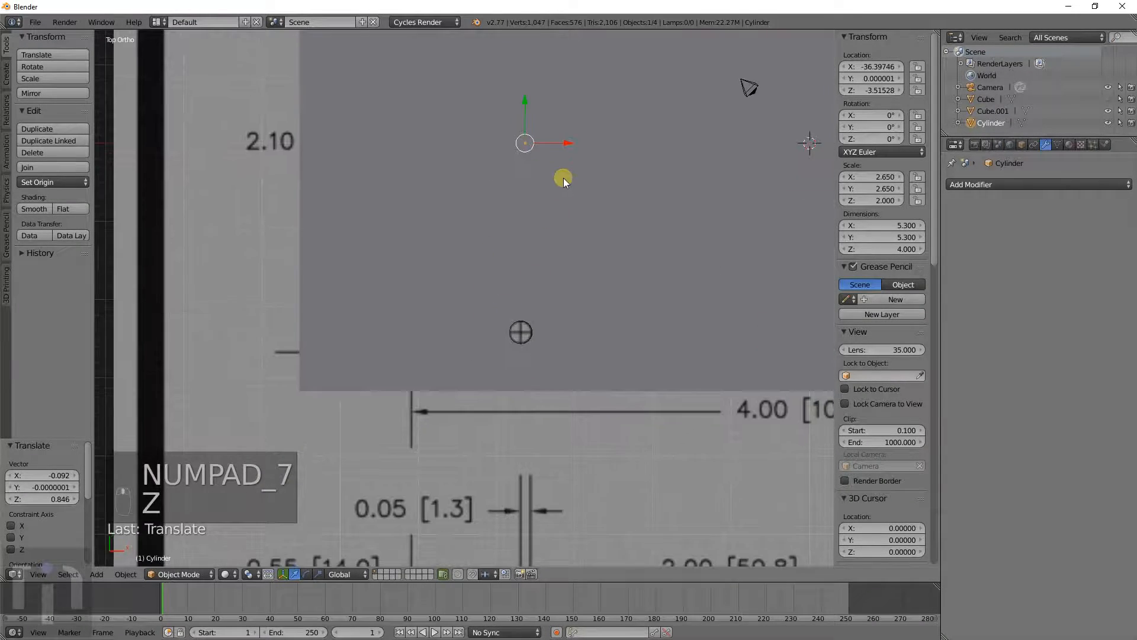
pyautogui.press('z')
pyautogui.scroll(4, 525, 349)
pyautogui.keyDown('shift'); pyautogui.moveTo(578, 367); pyautogui.dragTo(536, 322, button='middle'); pyautogui.keyUp('shift')
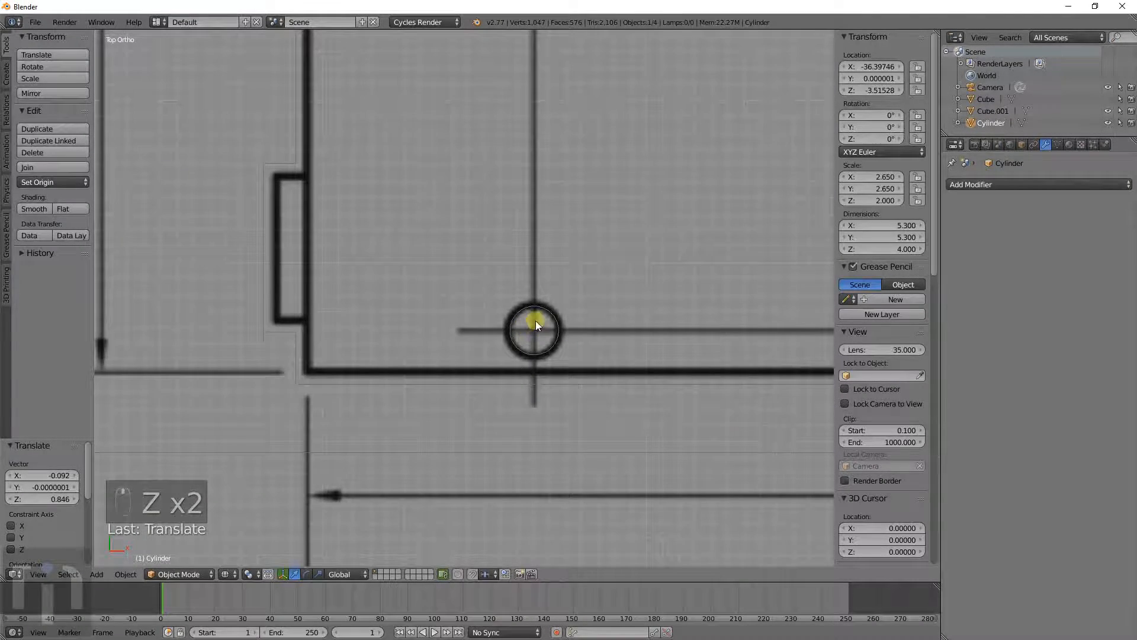
pyautogui.rightClick(546, 309)
pyautogui.press('Tab')
pyautogui.scroll(-5, 556, 312)
pyautogui.press('a')
pyautogui.press('a')
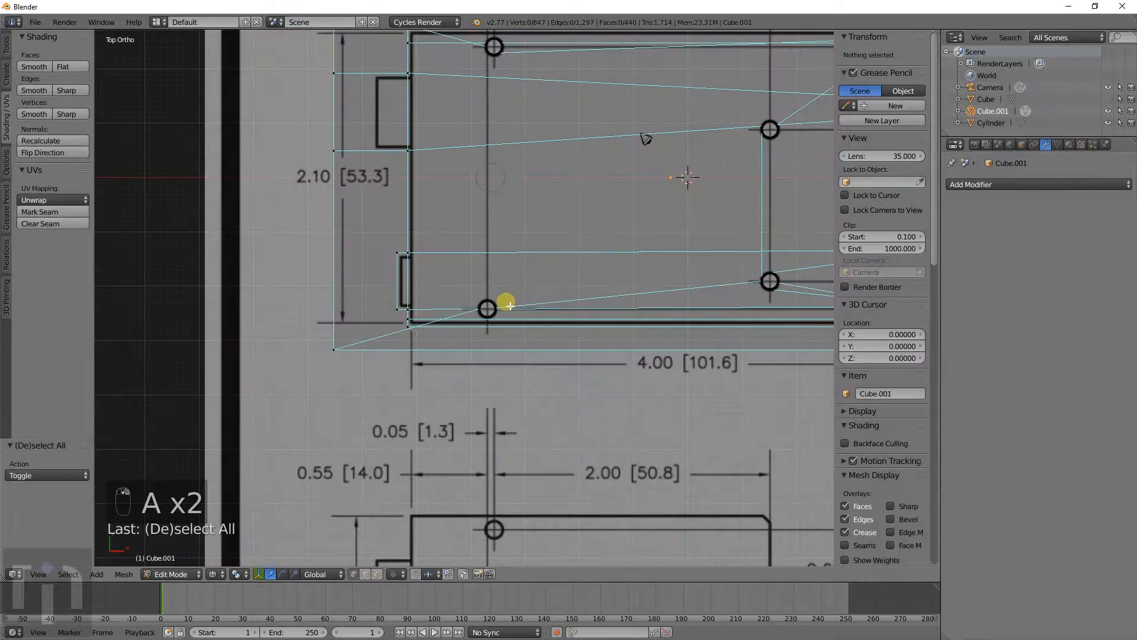
pyautogui.press('c')
pyautogui.click(495, 313)
pyautogui.hotkey('shift', 's')
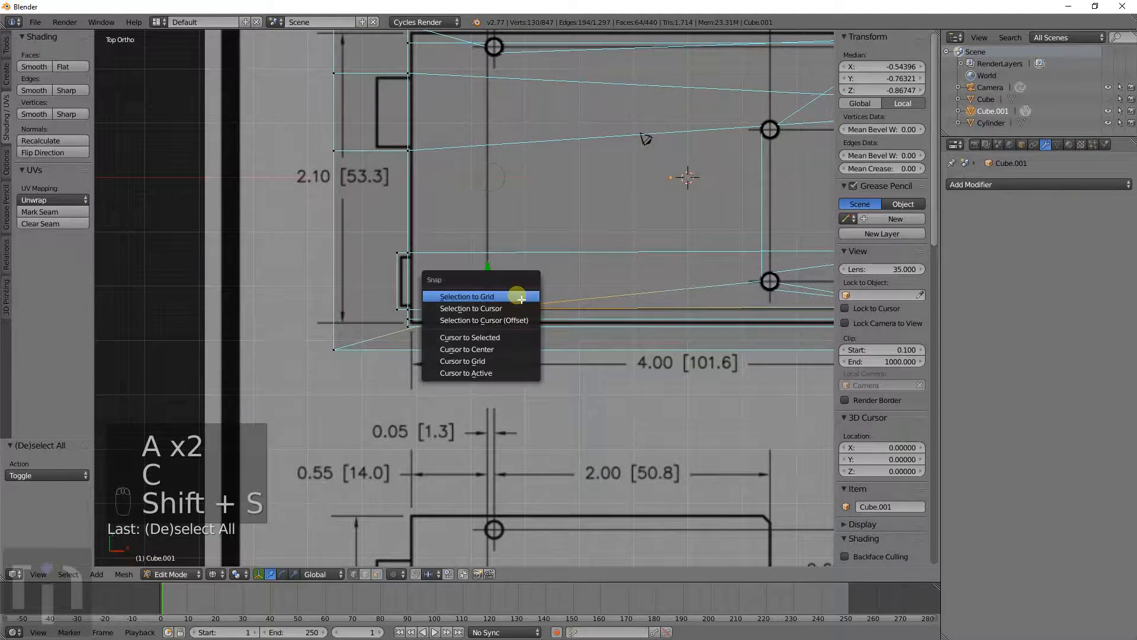
pyautogui.click(493, 342)
pyautogui.press('Tab')
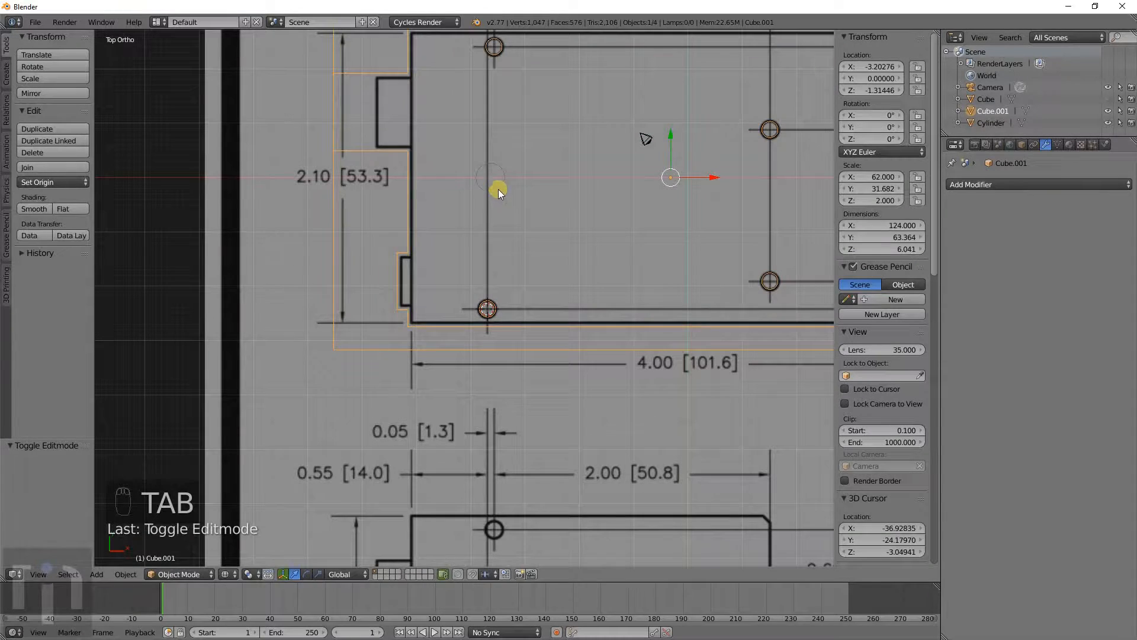
# Step: Snap the 5.3-wide cylinder to the 3D cursor at the lower-left mounting hole
pyautogui.rightClick(496, 185)
pyautogui.hotkey('shift', 's')
pyautogui.click(519, 220)
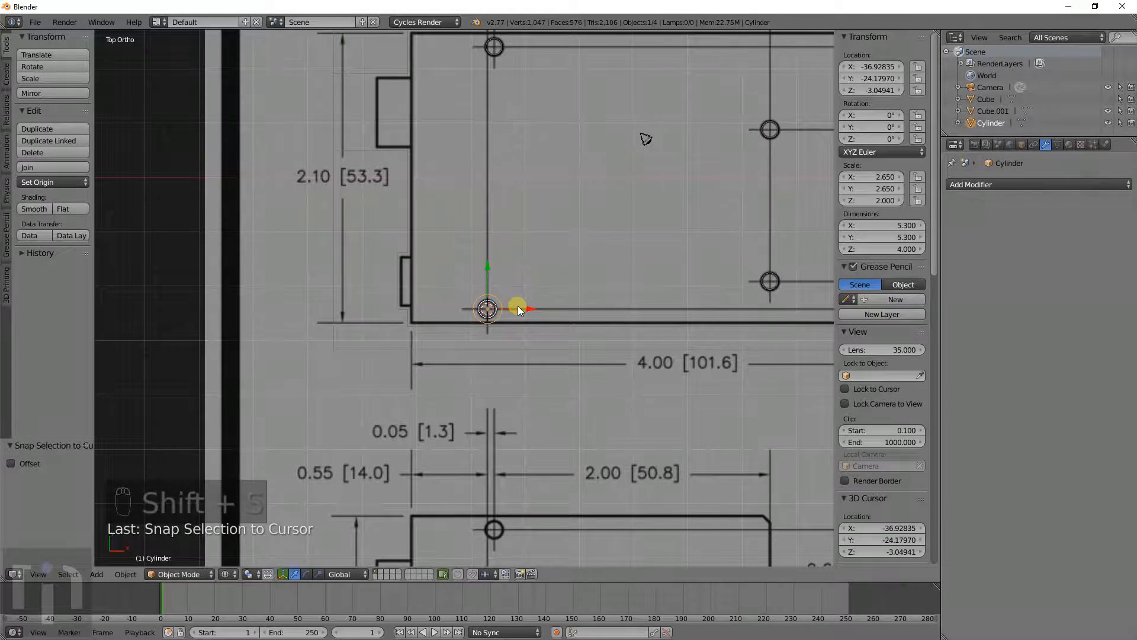
pyautogui.press('Tab')
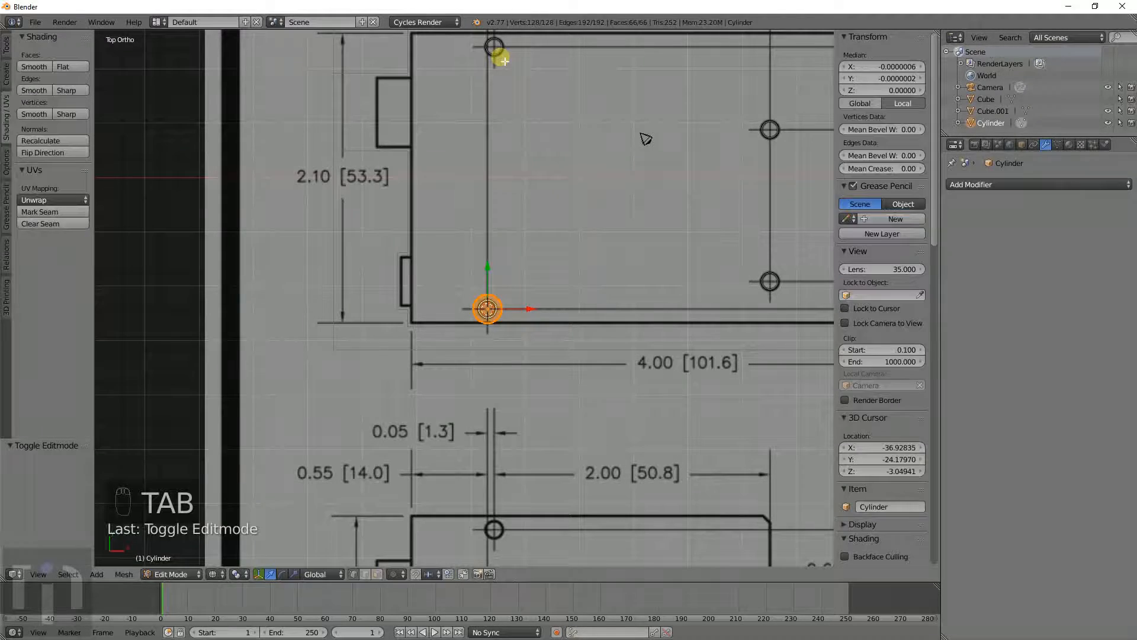
pyautogui.press('Tab')
# Step: Select only the upper-left mounting hole's vertices on the base plate and snap the 3D cursor to them
pyautogui.rightClick(500, 57)
pyautogui.press('Tab')
pyautogui.keyDown('shift'); pyautogui.moveTo(513, 88); pyautogui.dragTo(522, 233, button='middle'); pyautogui.keyUp('shift')
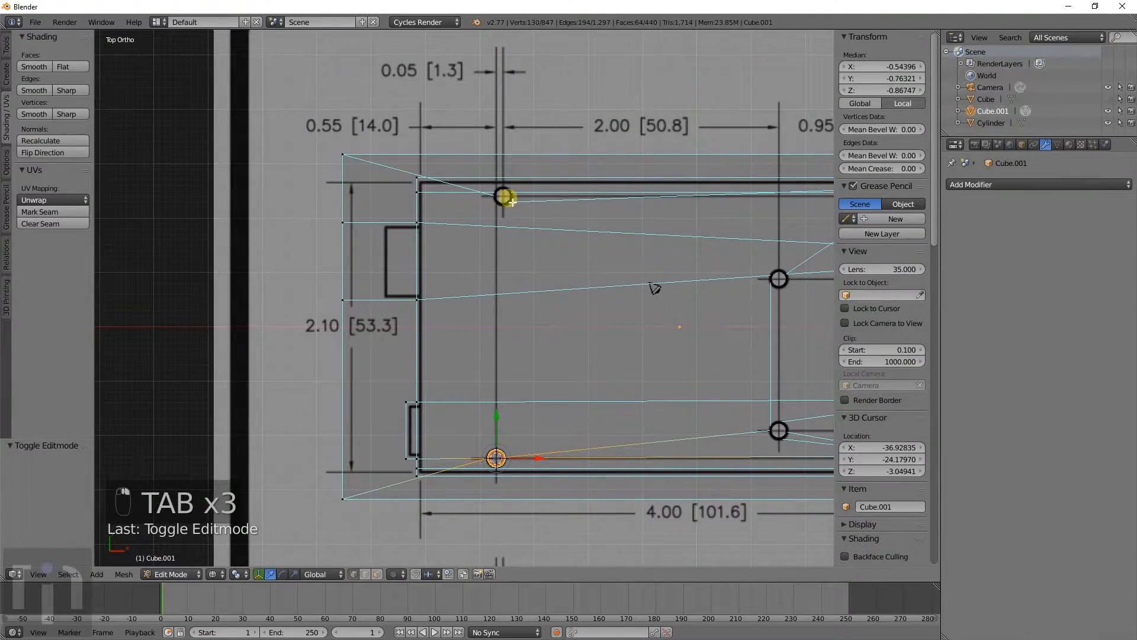
pyautogui.press('a')
pyautogui.press('c')
pyautogui.click(505, 198)
pyautogui.rightClick(505, 197)
pyautogui.hotkey('shift', 's')
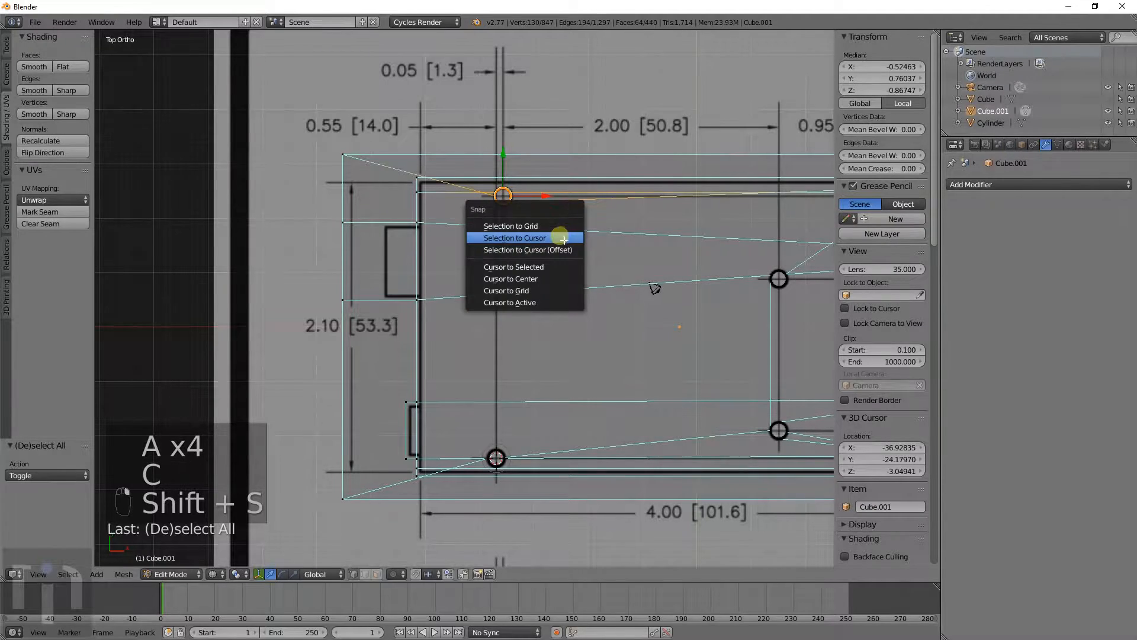
pyautogui.click(538, 266)
pyautogui.press('Tab')
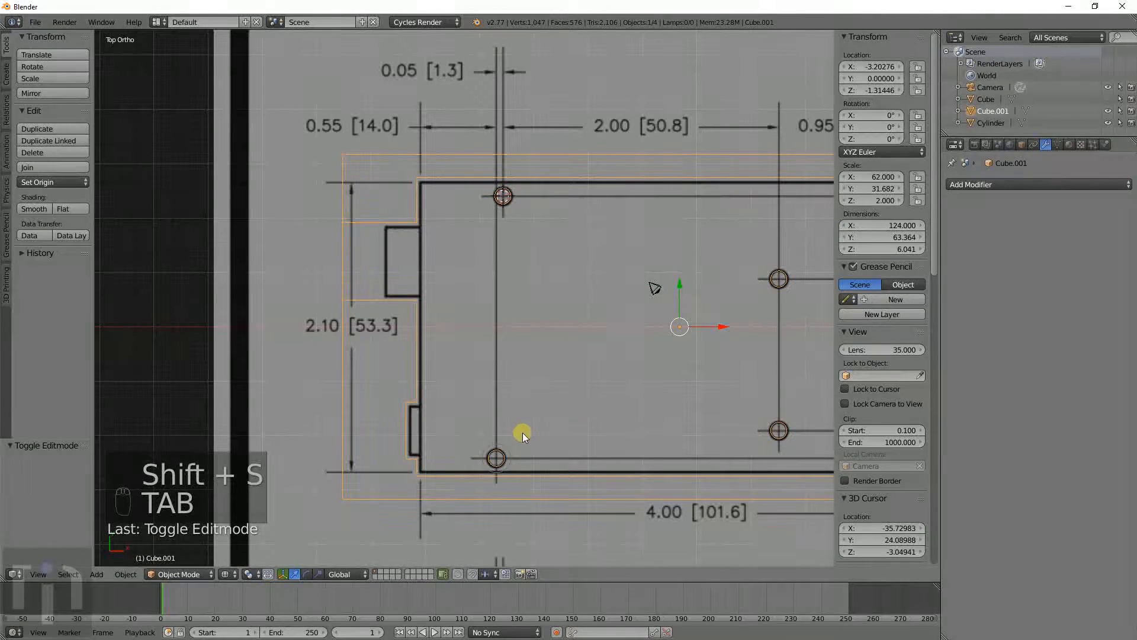
# Step: Duplicate the lower-left cylinder and snap the copy to the 3D cursor at the upper-left mounting hole
pyautogui.rightClick(507, 446)
pyautogui.hotkey('shift', 'd')
pyautogui.hotkey('shift', 's')
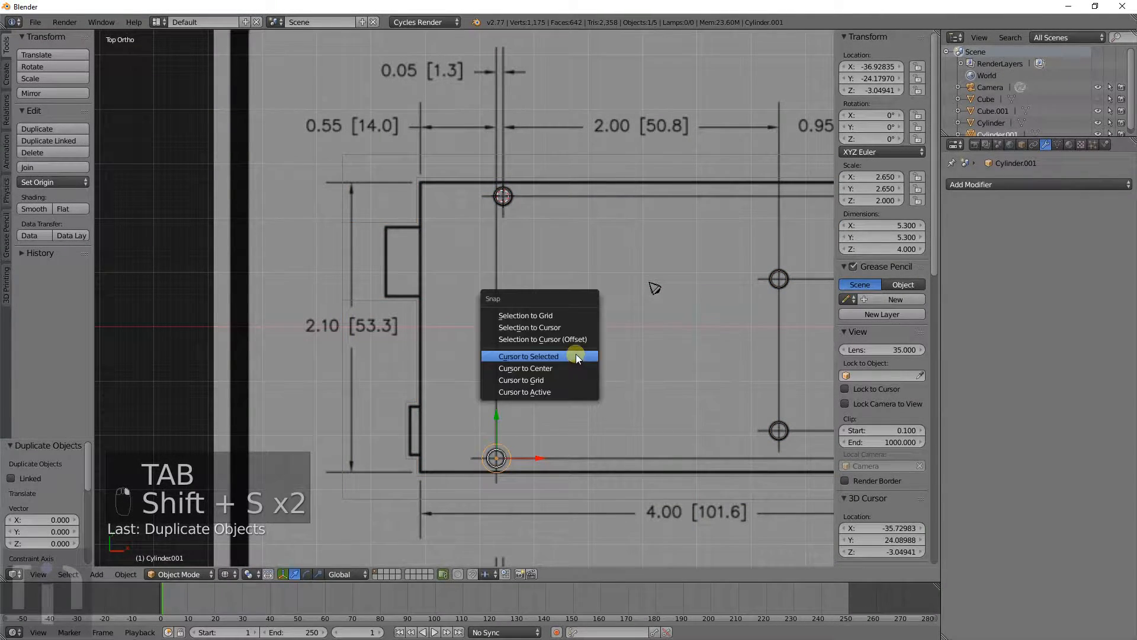
pyautogui.click(548, 327)
# Step: Select only the upper-right mounting hole's vertices on the base plate and snap the 3D cursor to them
pyautogui.keyDown('shift'); pyautogui.moveTo(690, 322); pyautogui.dragTo(443, 337, button='middle'); pyautogui.keyUp('shift')
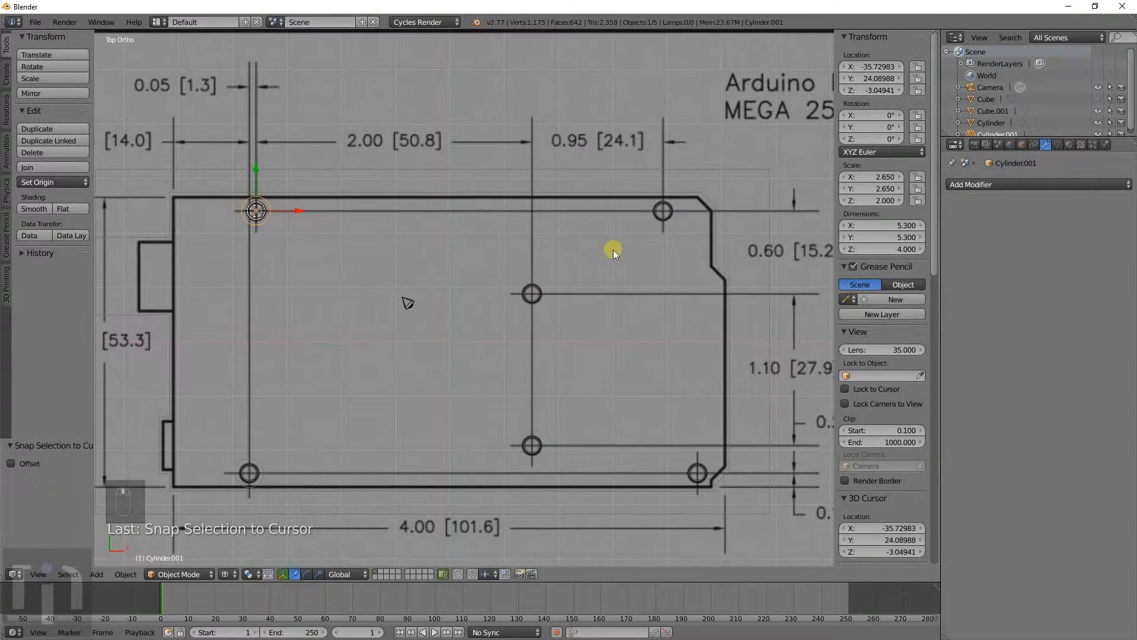
pyautogui.rightClick(656, 218)
pyautogui.press('Tab')
pyautogui.press('a')
pyautogui.press('a')
pyautogui.press('c')
pyautogui.click(664, 211)
pyautogui.hotkey('shift', 's')
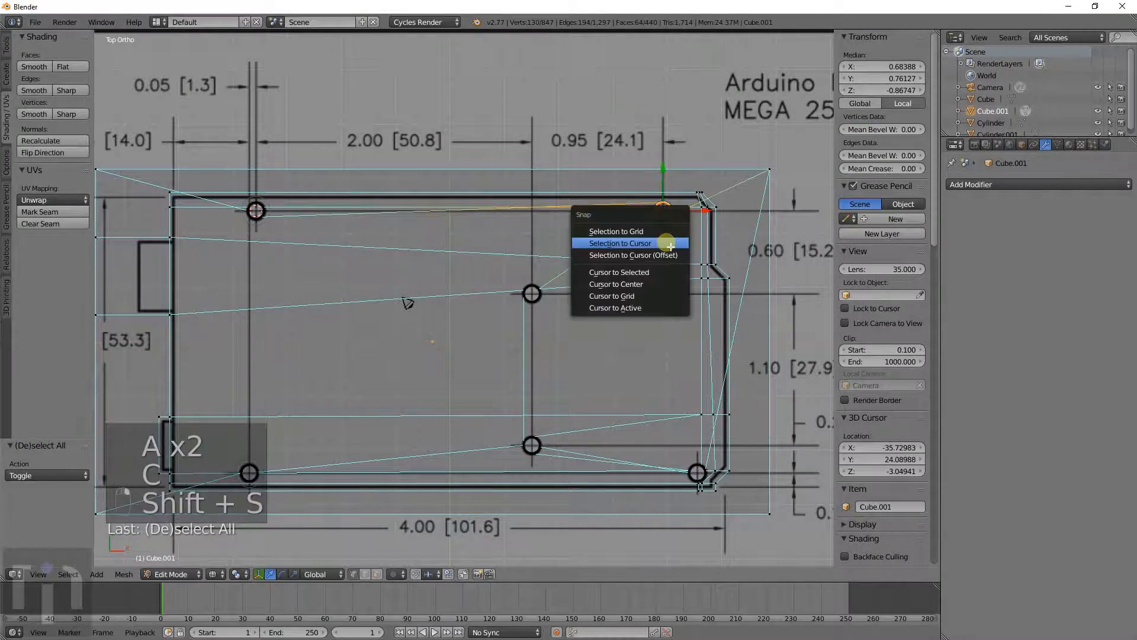
pyautogui.click(637, 273)
pyautogui.press('Tab')
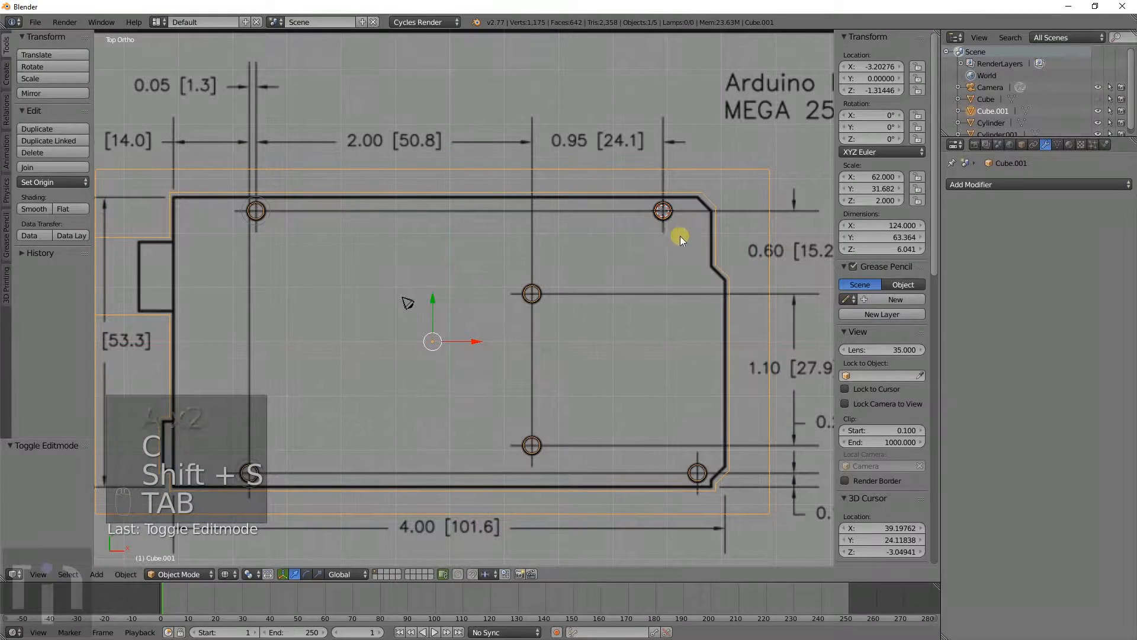
# Step: Duplicate the upper-left cylinder in place and snap the copy to the 3D cursor at the upper-right mounting hole
pyautogui.rightClick(259, 212)
pyautogui.hotkey('shift', 'd')
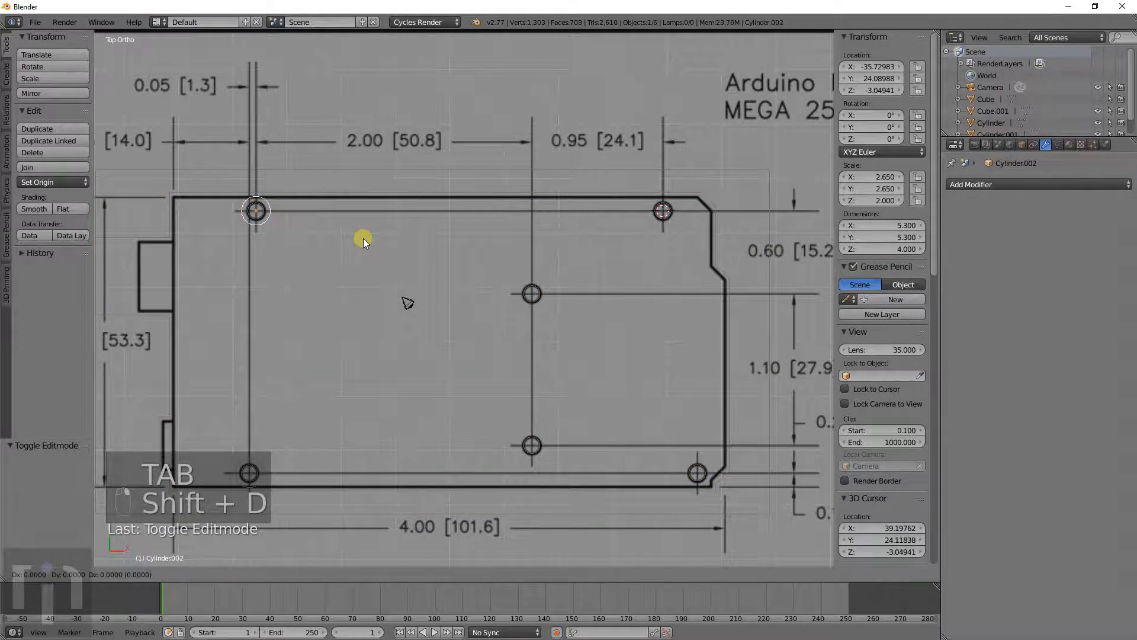
pyautogui.rightClick(364, 238)
pyautogui.hotkey('shift', 's')
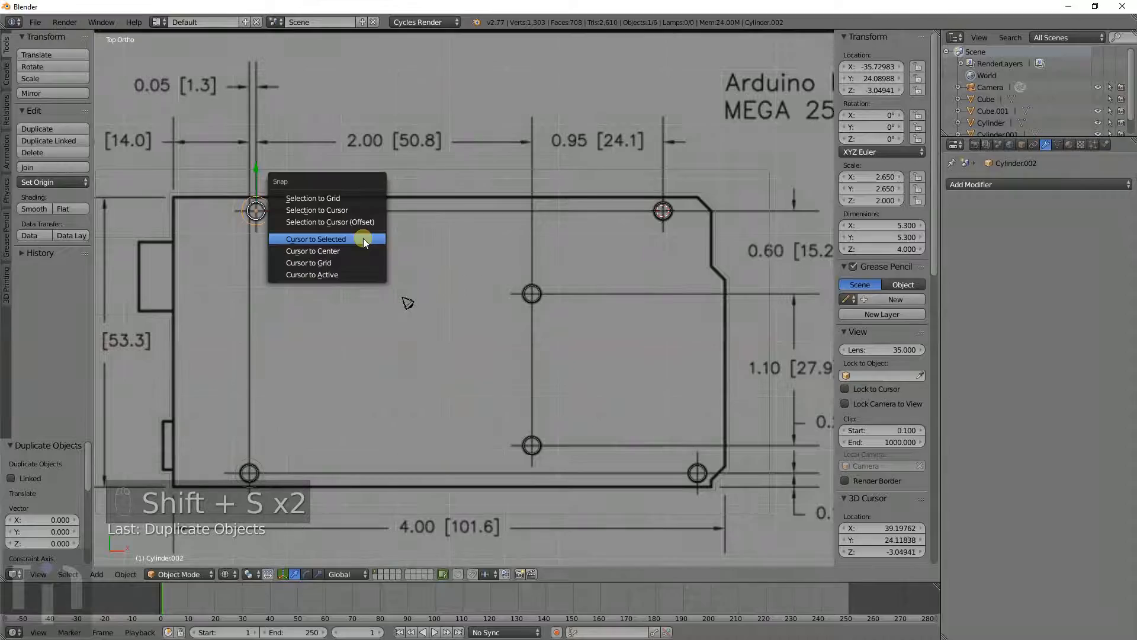
pyautogui.click(349, 207)
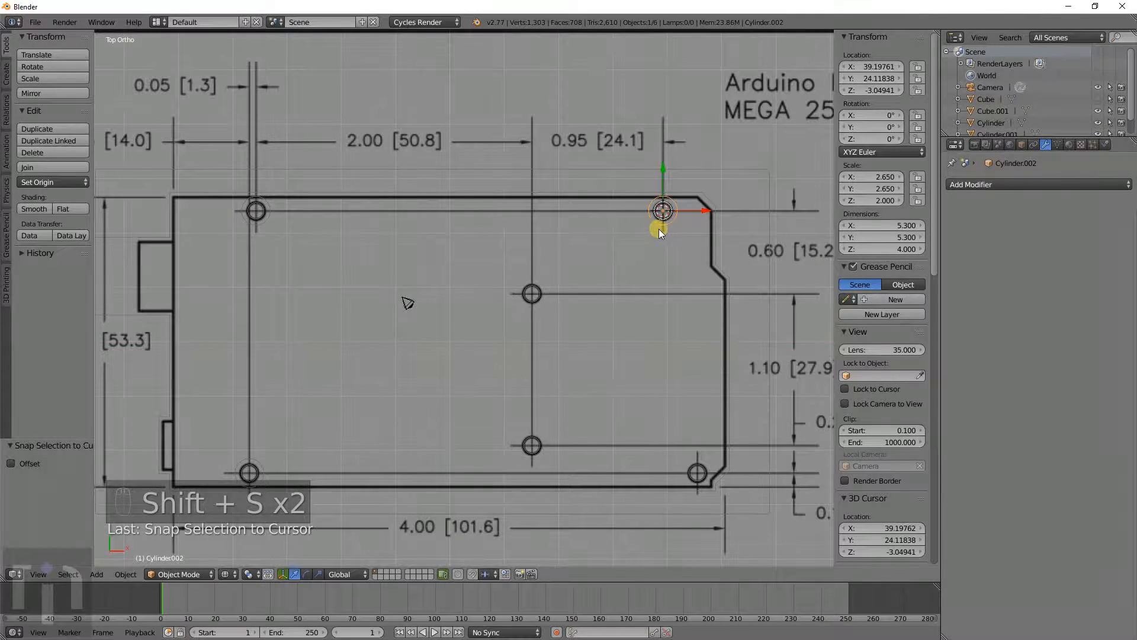
pyautogui.press('Tab')
pyautogui.press('Tab')
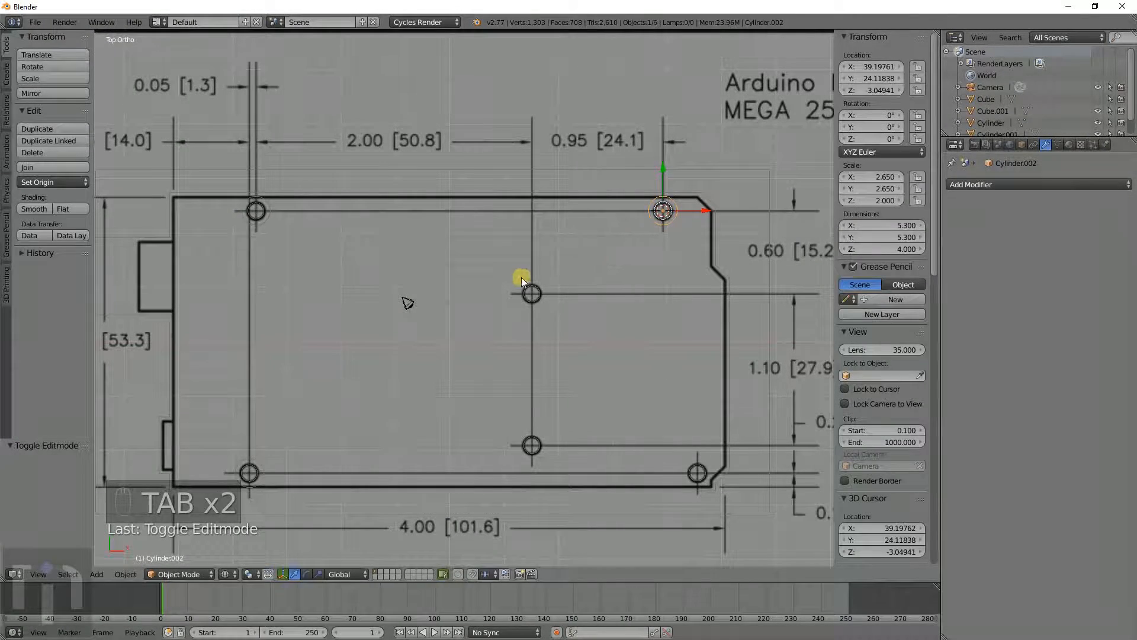
# Step: Select only the upper inner mounting hole's vertices on the base plate and snap the 3D cursor to them
pyautogui.rightClick(531, 291)
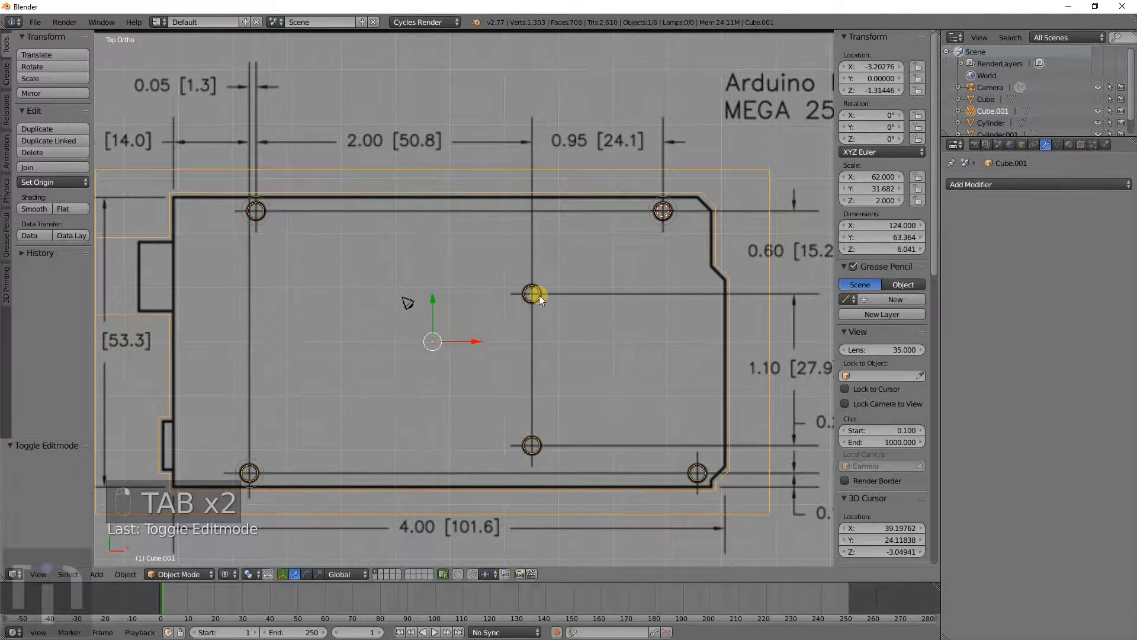
pyautogui.press('Tab')
pyautogui.press('a')
pyautogui.press('a')
pyautogui.press('a')
pyautogui.press('a')
pyautogui.press('c')
pyautogui.moveTo(534, 295); pyautogui.dragTo(584, 298)
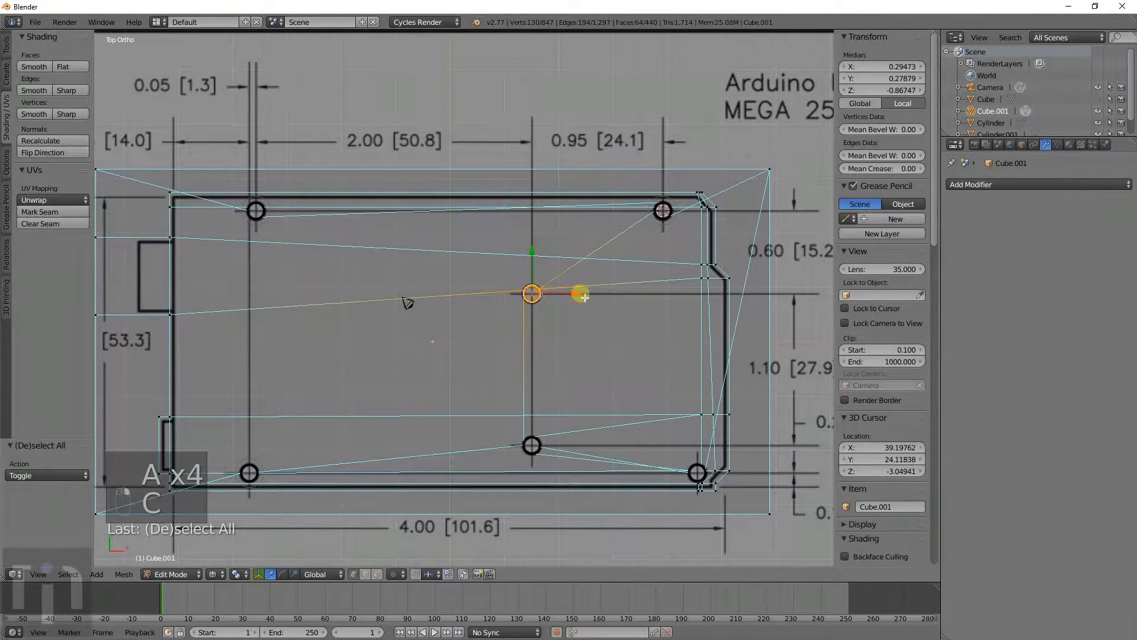
pyautogui.hotkey('shift', 's')
pyautogui.click(561, 324)
pyautogui.press('Tab')
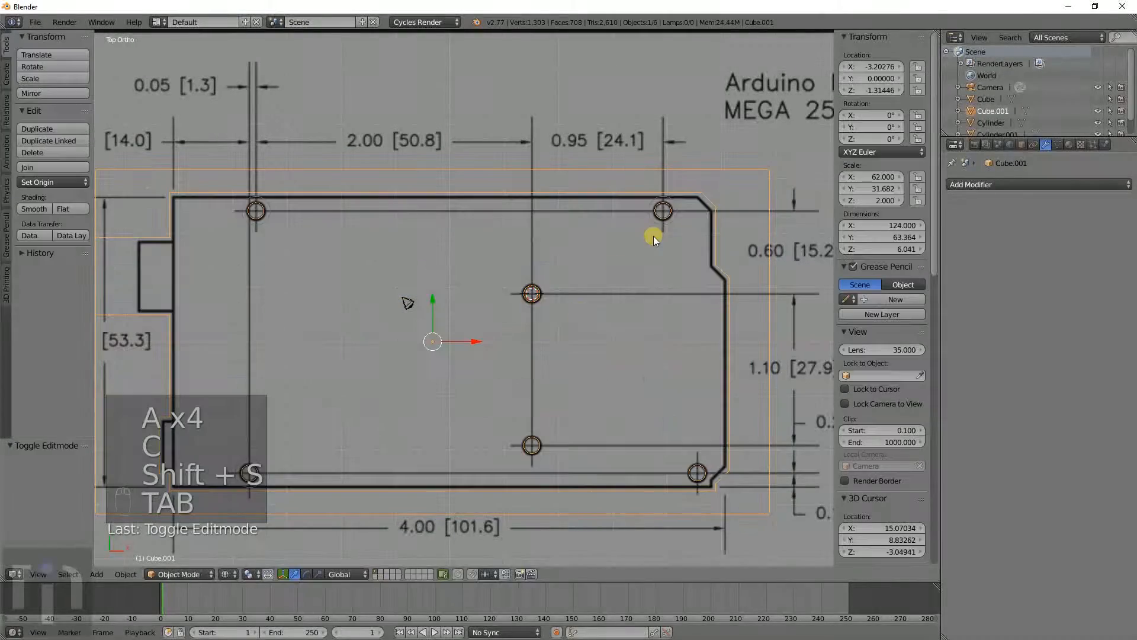
# Step: Duplicate the upper-right cylinder in place and snap the copy to the 3D cursor at the upper inner mounting hole
pyautogui.rightClick(669, 225)
pyautogui.hotkey('shift', 'd')
pyautogui.rightClick(646, 238)
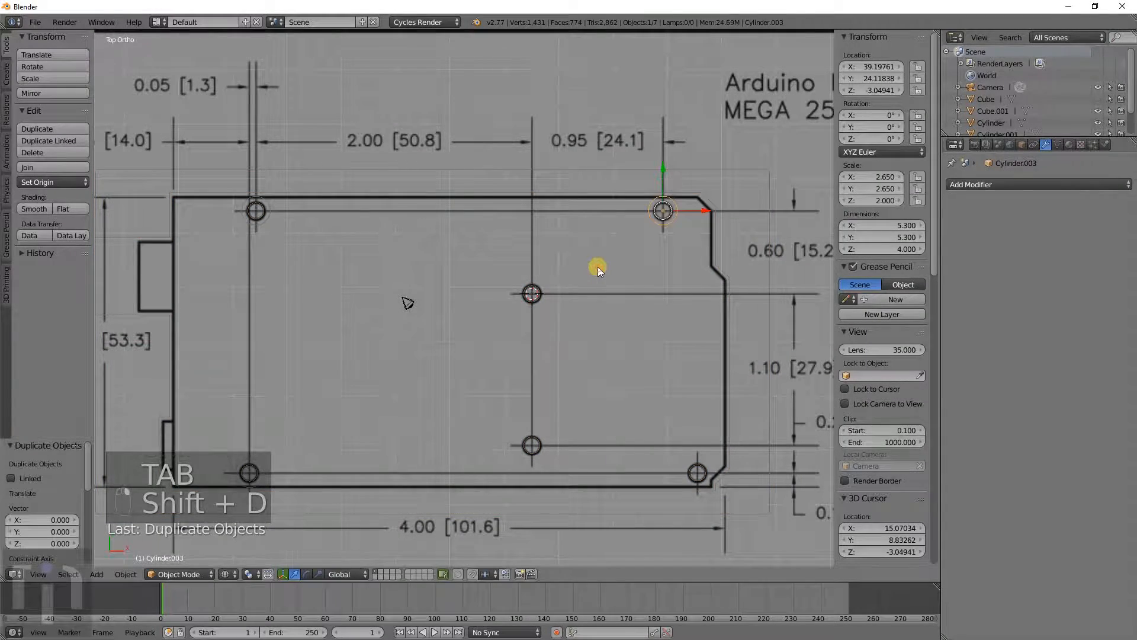
pyautogui.hotkey('shift', 's')
pyautogui.click(569, 238)
pyautogui.press('Tab')
pyautogui.press('Tab')
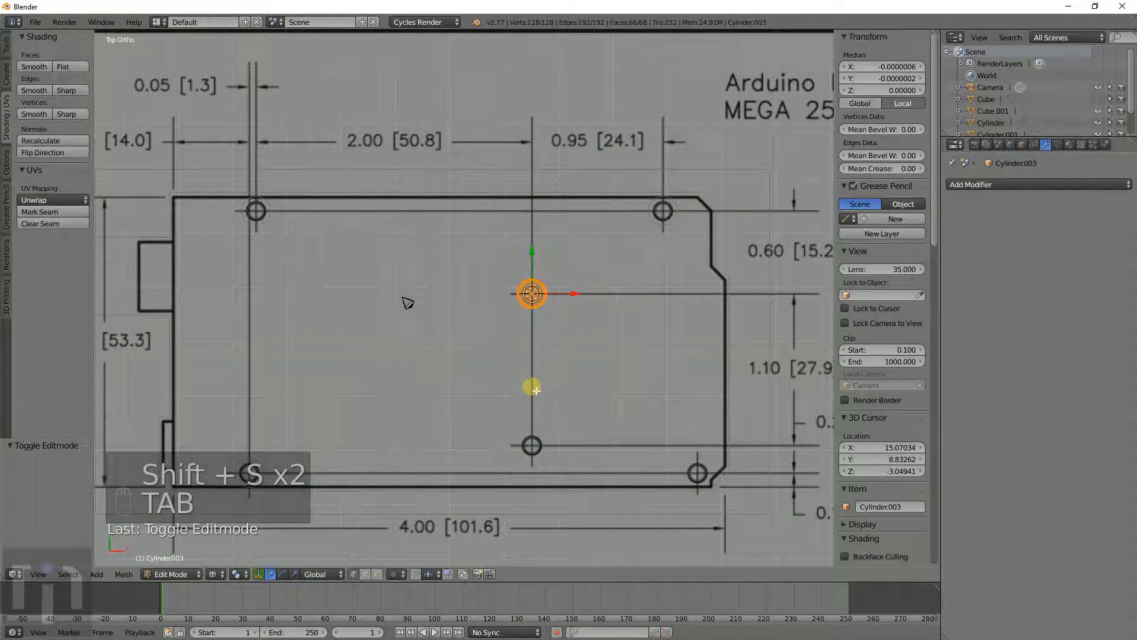
# Step: Select only the lower inner mounting hole's vertices on the base plate and snap the 3D cursor to them
pyautogui.rightClick(544, 443)
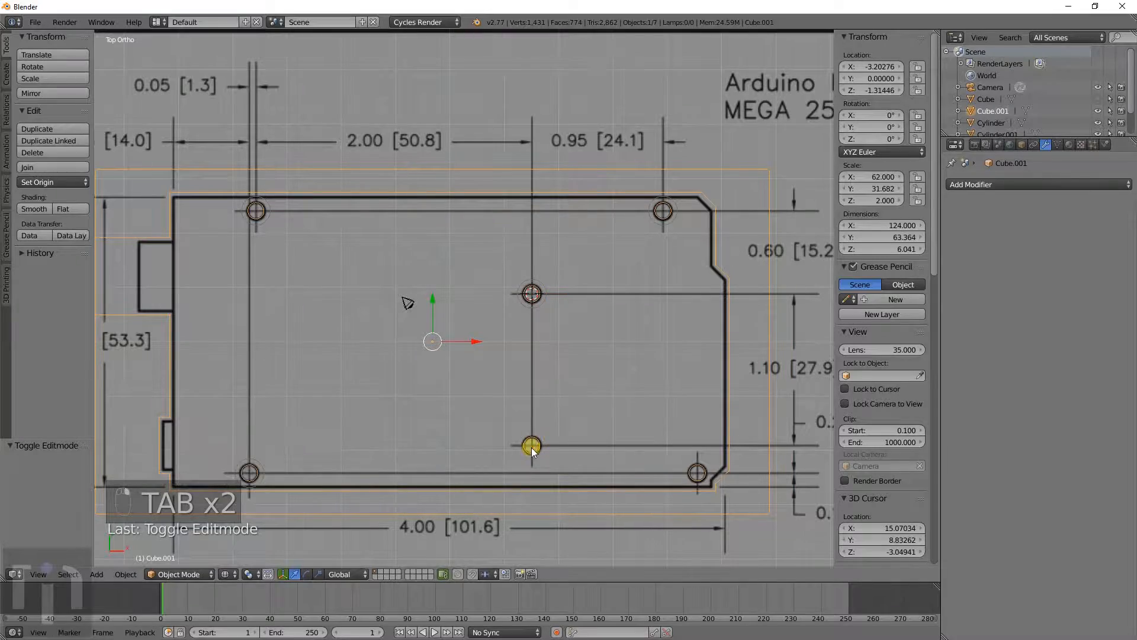
pyautogui.press('Tab')
pyautogui.press('a')
pyautogui.press('a')
pyautogui.press('a')
pyautogui.press('a')
pyautogui.press('c')
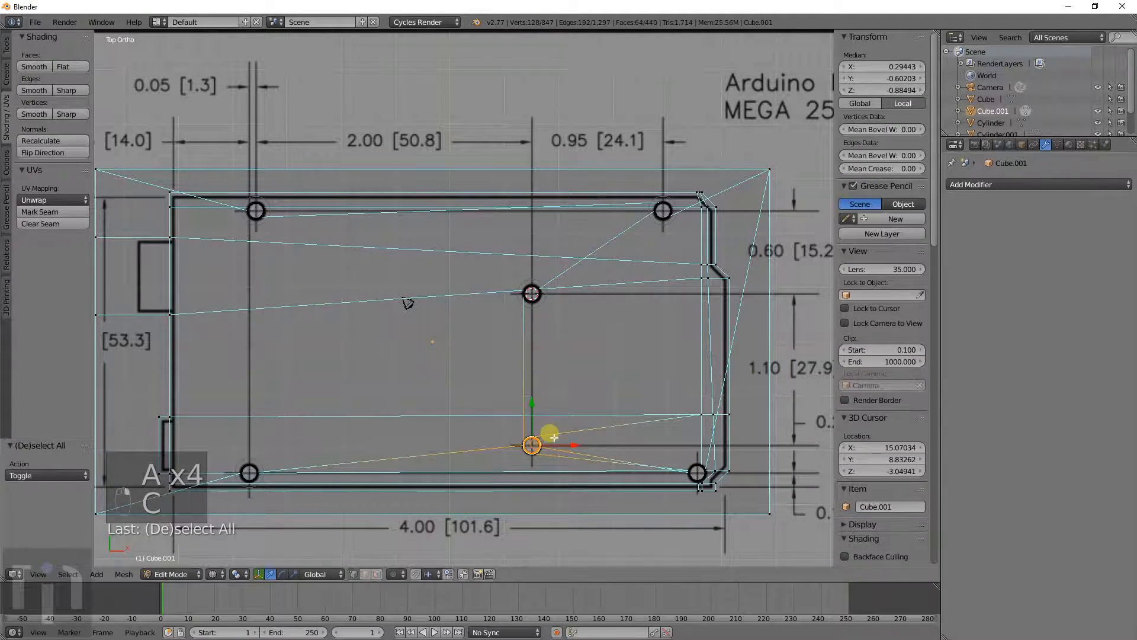
pyautogui.press('Tab')
pyautogui.press('Tab')
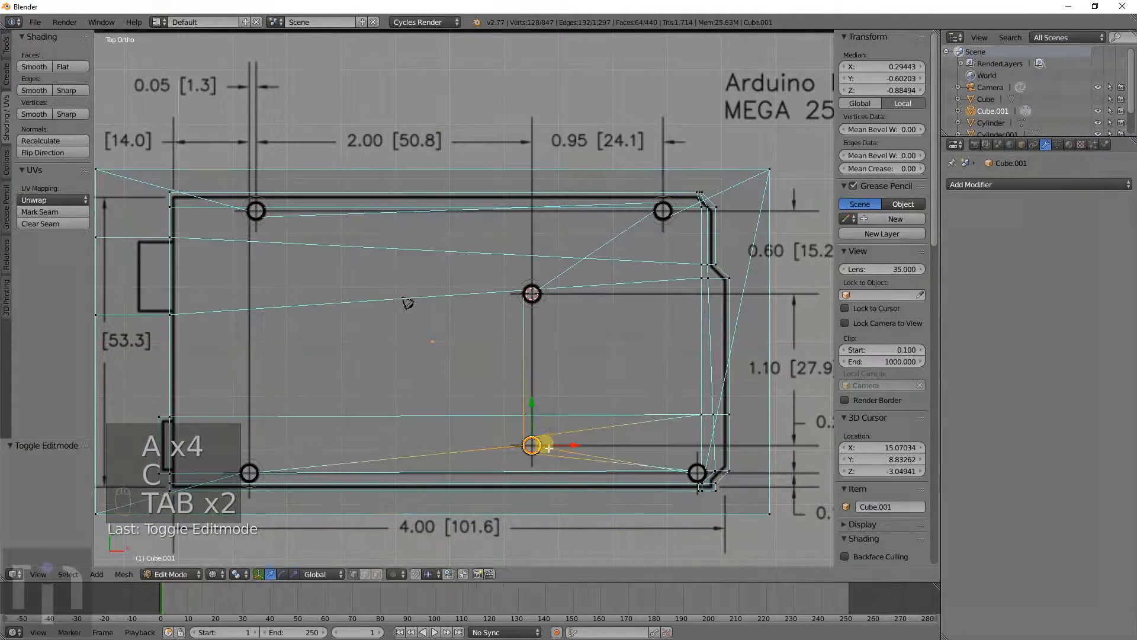
pyautogui.hotkey('shift', 's')
pyautogui.click(550, 475)
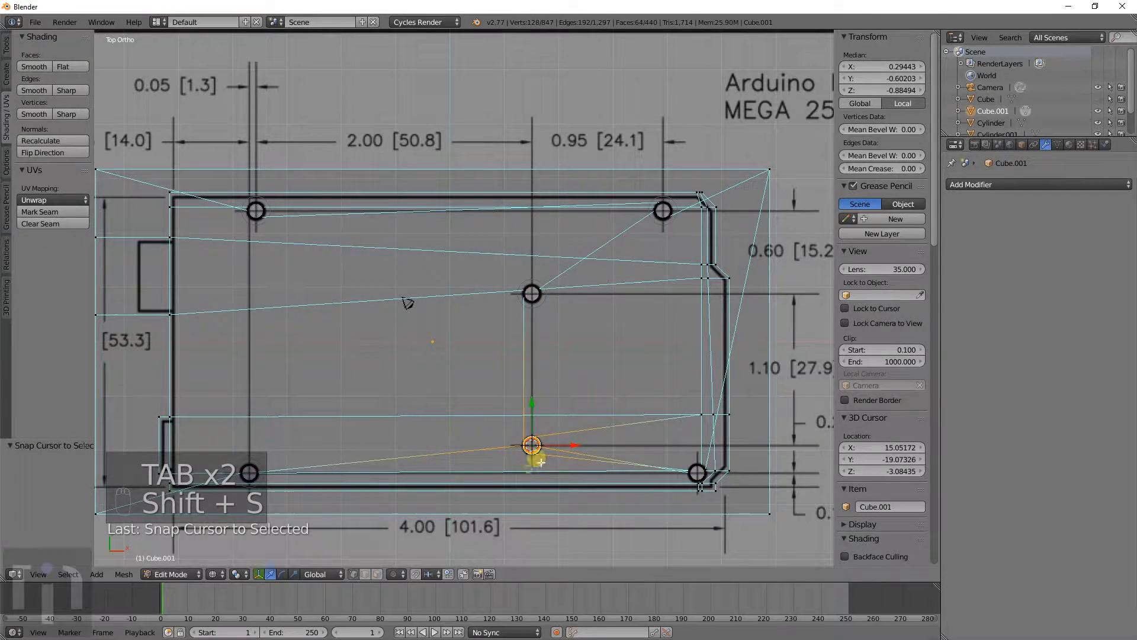
pyautogui.press('Tab')
# Step: Duplicate the upper inner cylinder in place and snap the copy to the 3D cursor at the lower inner mounting hole
pyautogui.rightClick(542, 303)
pyautogui.hotkey('shift', 'd')
pyautogui.rightClick(545, 316)
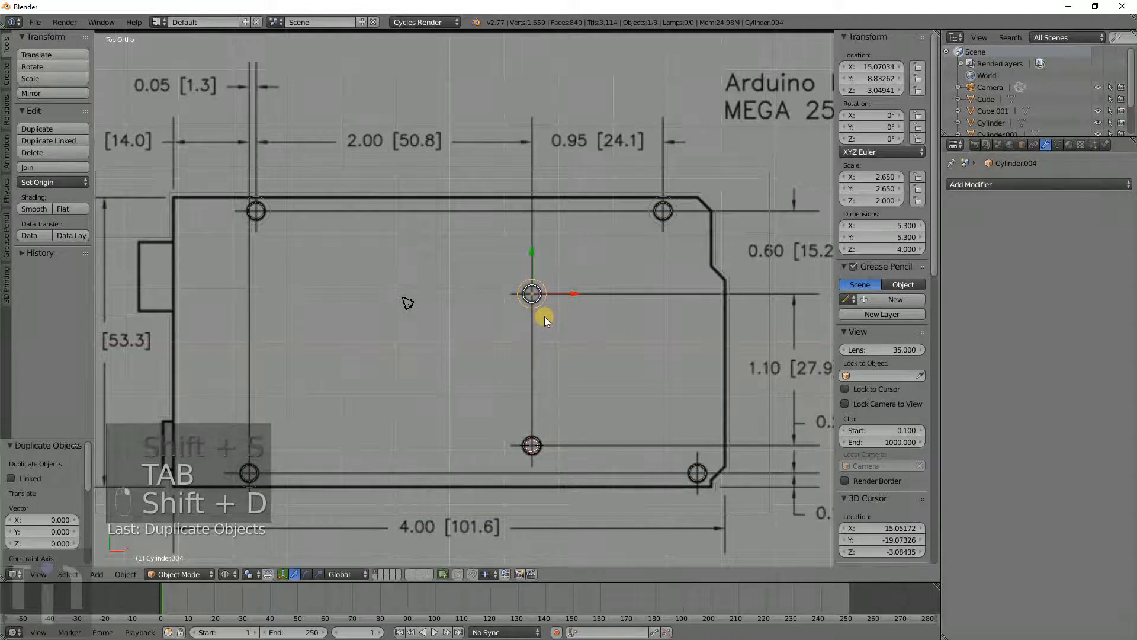
pyautogui.hotkey('shift', 's')
pyautogui.click(545, 288)
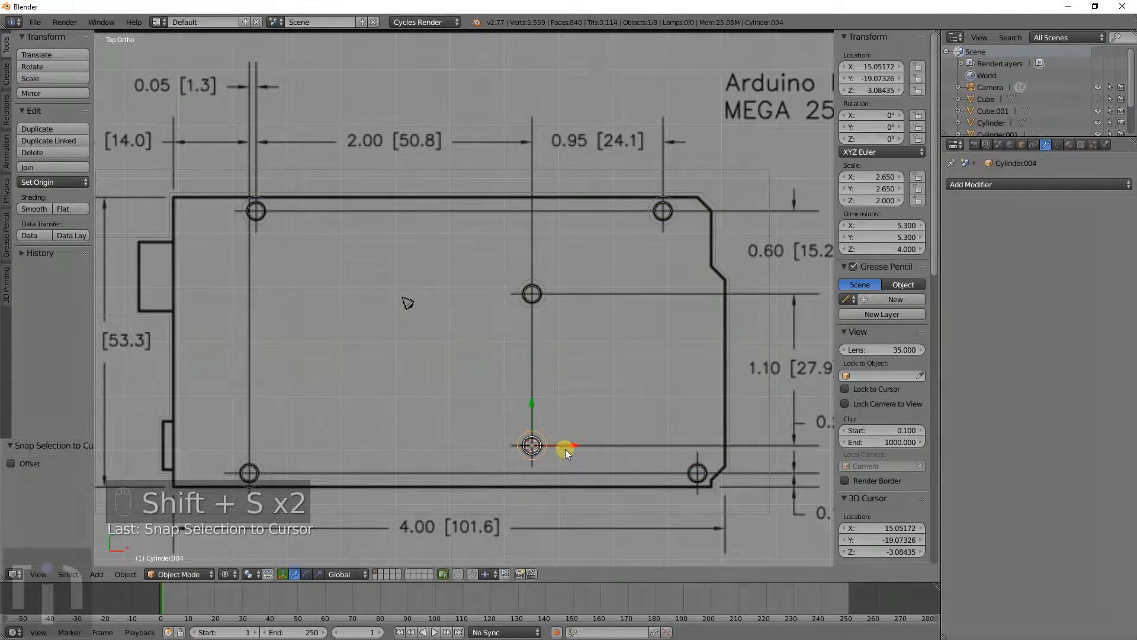
pyautogui.press('Tab')
pyautogui.press('Tab')
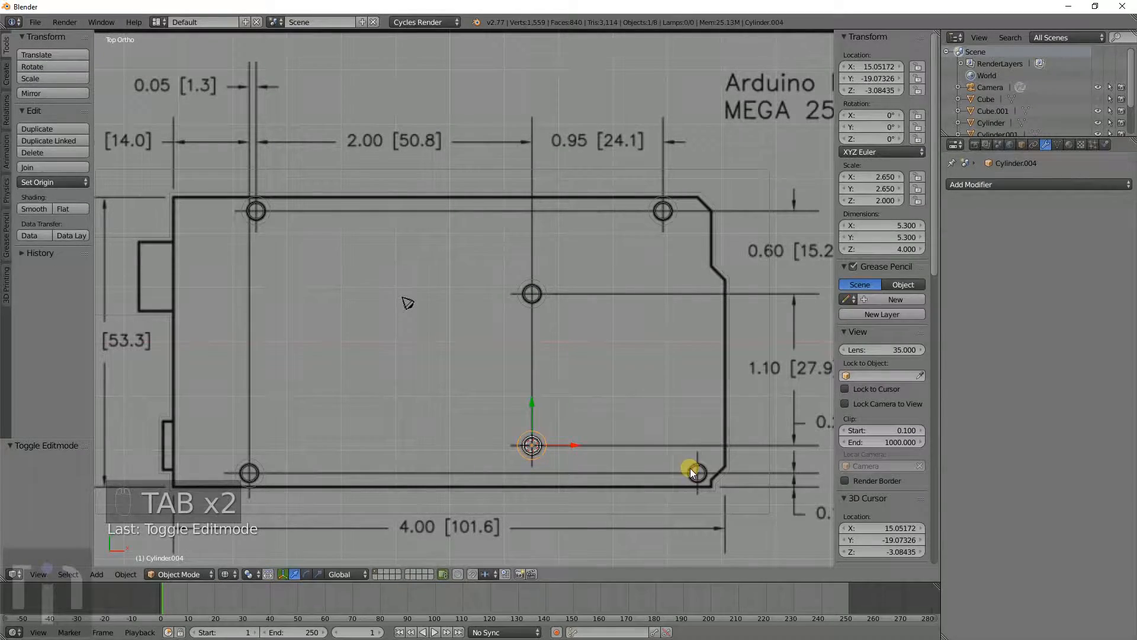
# Step: Select only the lower-right mounting hole's vertices on the base plate and snap the 3D cursor to them
pyautogui.rightClick(693, 465)
pyautogui.press('Tab')
pyautogui.press('a')
pyautogui.press('a')
pyautogui.press('a')
pyautogui.press('c')
pyautogui.click(700, 473)
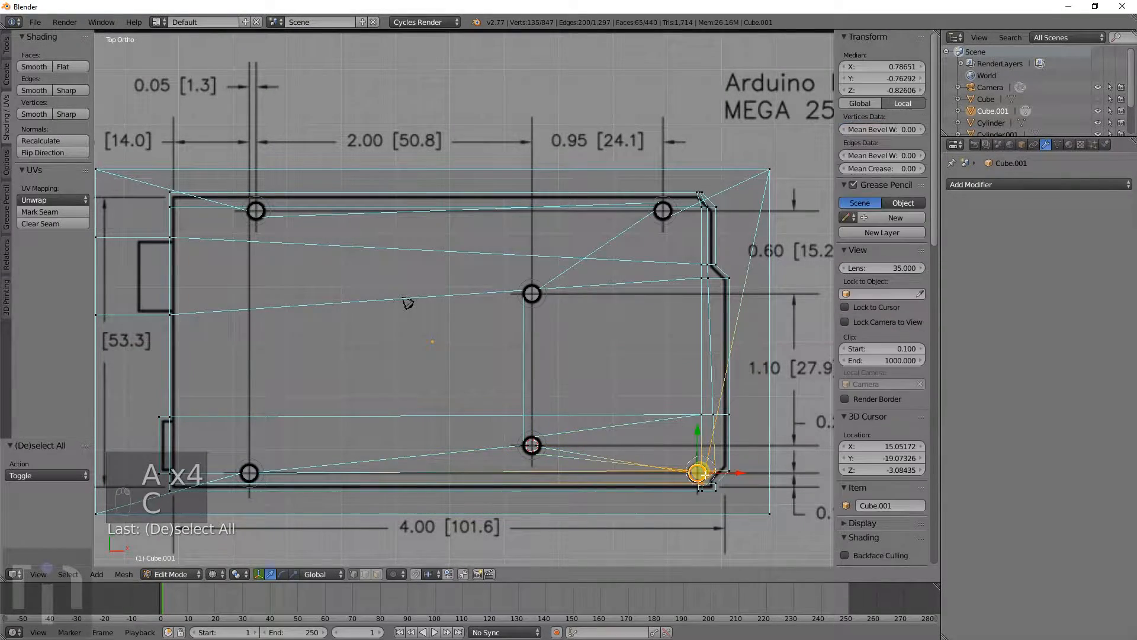
pyautogui.rightClick(701, 473)
pyautogui.keyDown('shift'); pyautogui.moveTo(738, 509); pyautogui.dragTo(568, 405, button='middle'); pyautogui.keyUp('shift')
pyautogui.scroll(6, 574, 408)
pyautogui.keyDown('shift'); pyautogui.moveTo(647, 466); pyautogui.dragTo(573, 365, button='middle'); pyautogui.keyUp('shift')
pyautogui.press('c')
pyautogui.middleClick(638, 407)
pyautogui.moveTo(637, 404); pyautogui.dragTo(586, 451, button='middle')
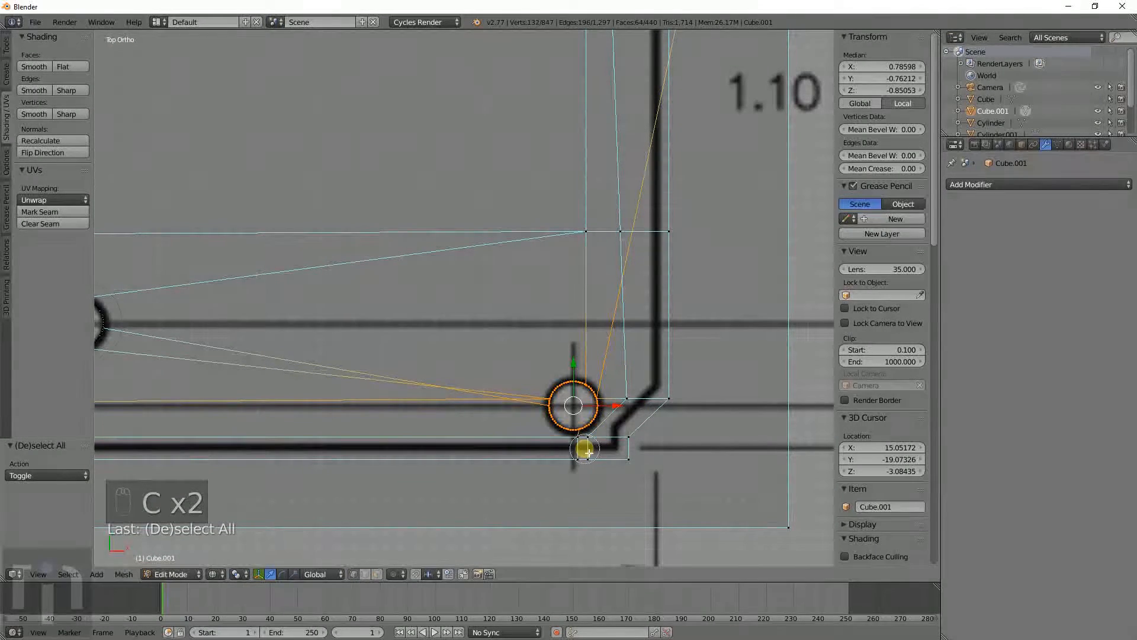
pyautogui.hotkey('shift', 's')
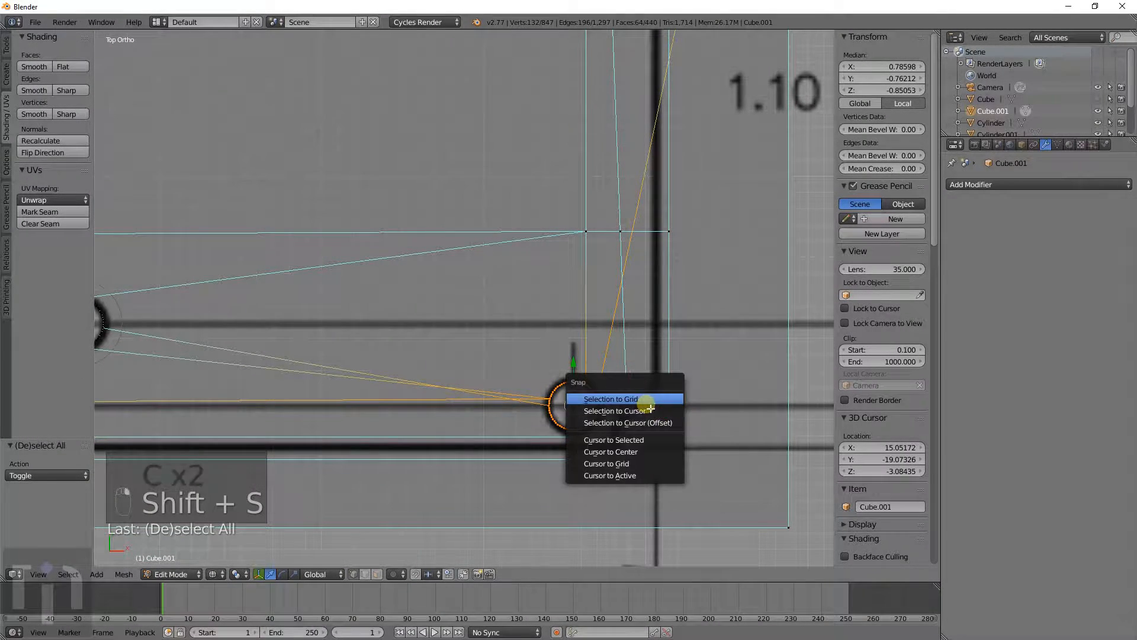
pyautogui.click(635, 437)
pyautogui.scroll(-4, 635, 436)
pyautogui.press('Tab')
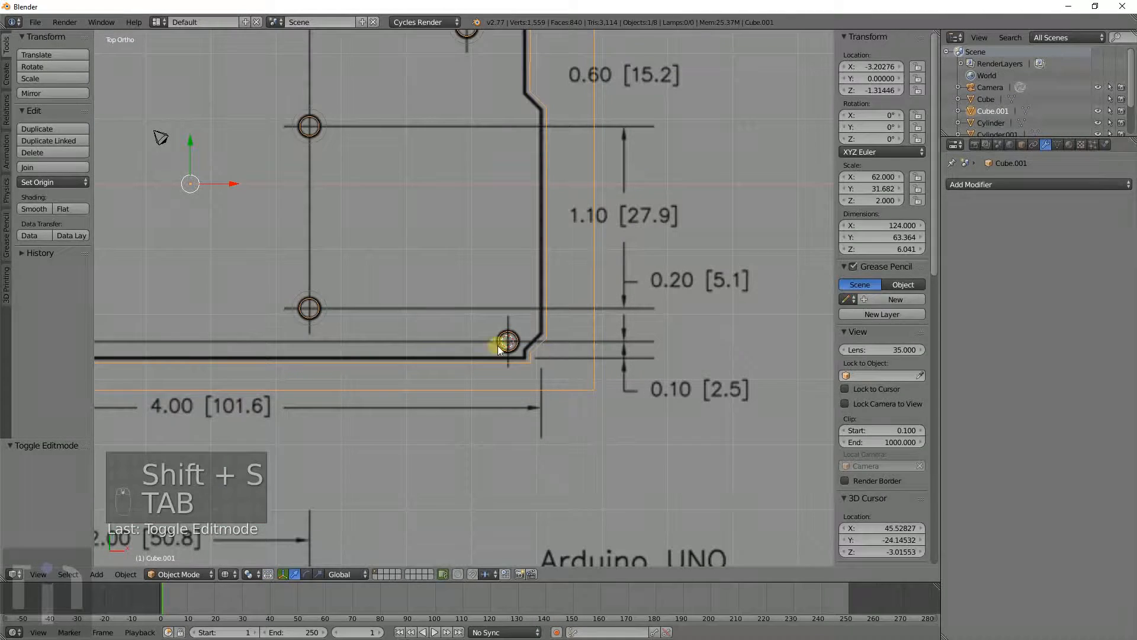
# Step: Duplicate the lower inner cylinder in place and snap the copy to the 3D cursor at the lower-right mounting hole
pyautogui.rightClick(328, 314)
pyautogui.hotkey('shift', 'd')
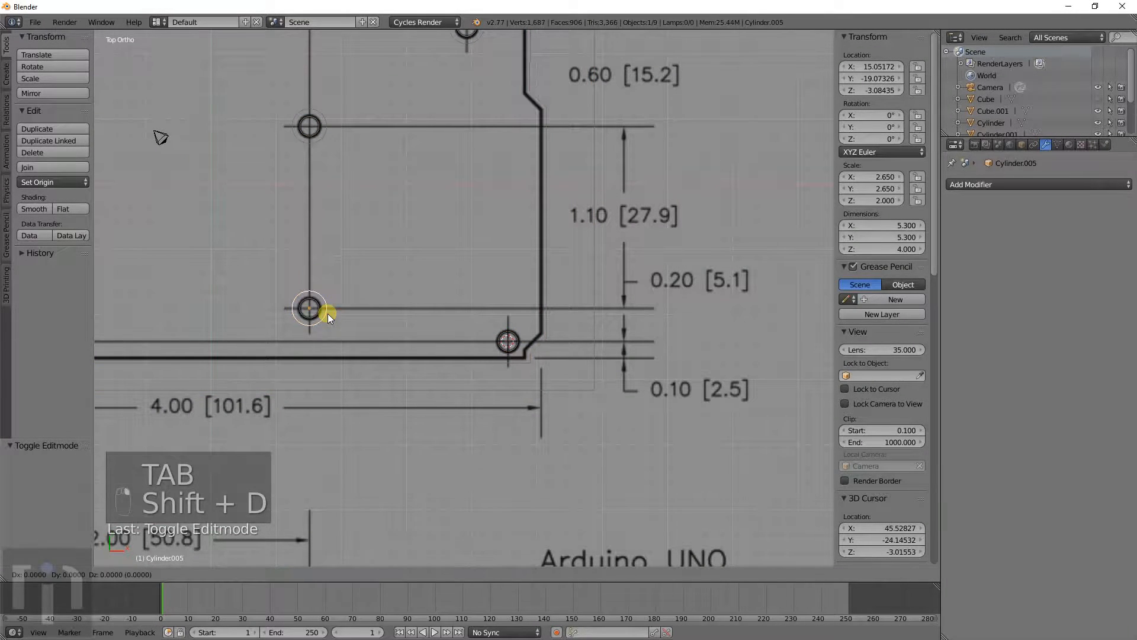
pyautogui.rightClick(368, 302)
pyautogui.hotkey('shift', 's')
pyautogui.hotkey('shift', 's')
pyautogui.click(345, 276)
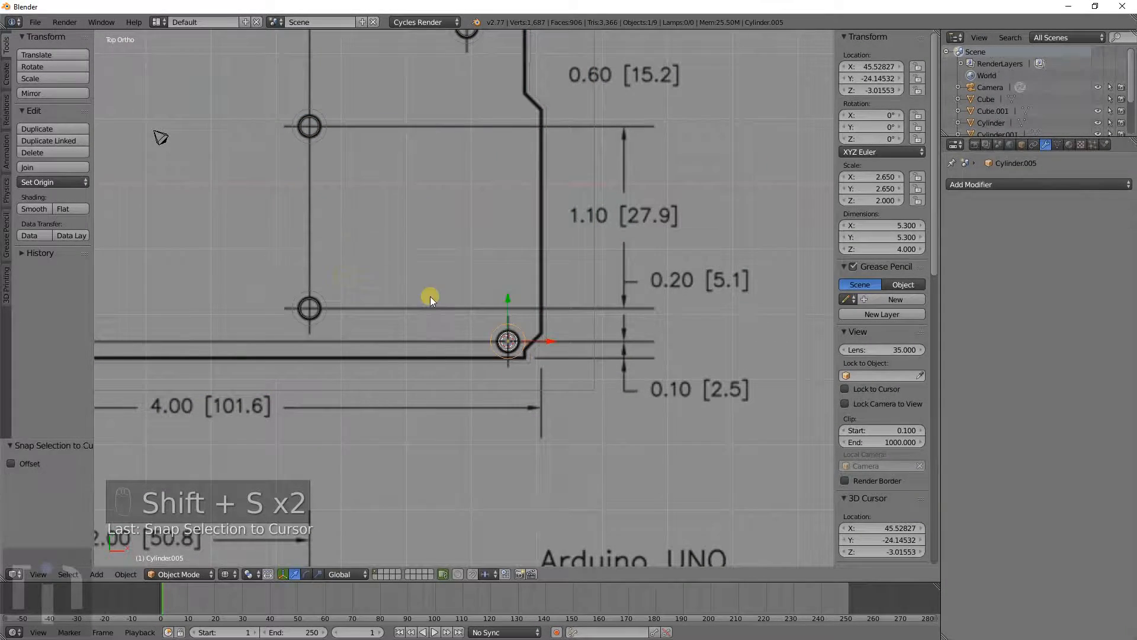
# Step: Select all six mounting-hole cylinders and join them into one object
pyautogui.scroll(-2, 374, 307)
pyautogui.keyDown('shift'); pyautogui.moveTo(374, 307); pyautogui.dragTo(552, 396, button='middle'); pyautogui.keyUp('shift')
pyautogui.keyDown('shift'); pyautogui.rightClick(533, 386); pyautogui.keyUp('shift')
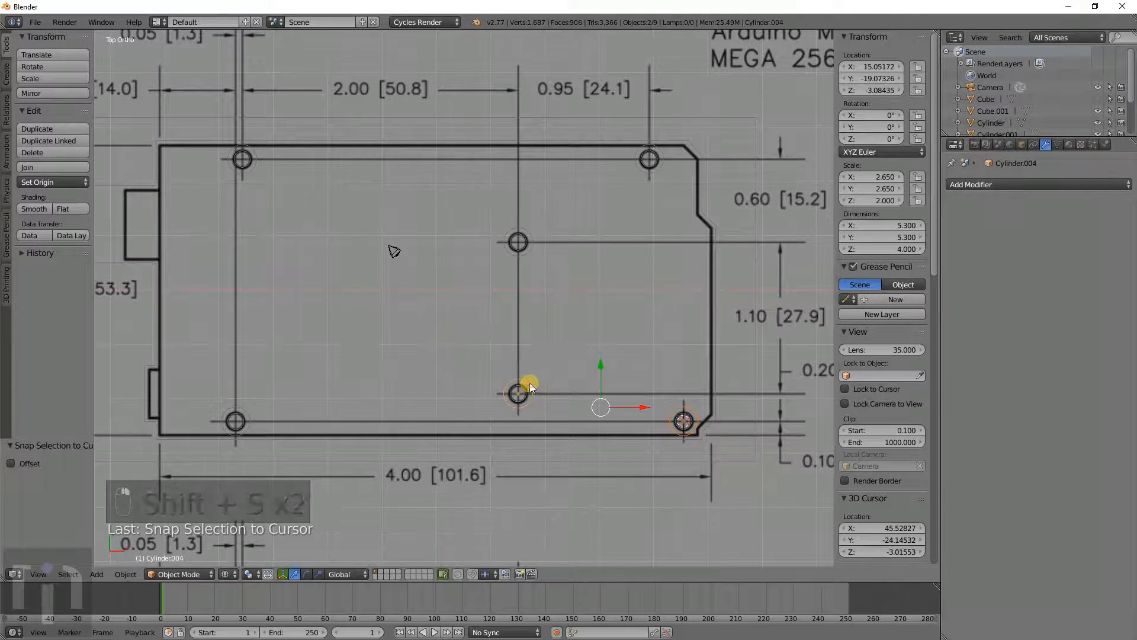
pyautogui.keyDown('shift'); pyautogui.rightClick(526, 256); pyautogui.keyUp('shift')
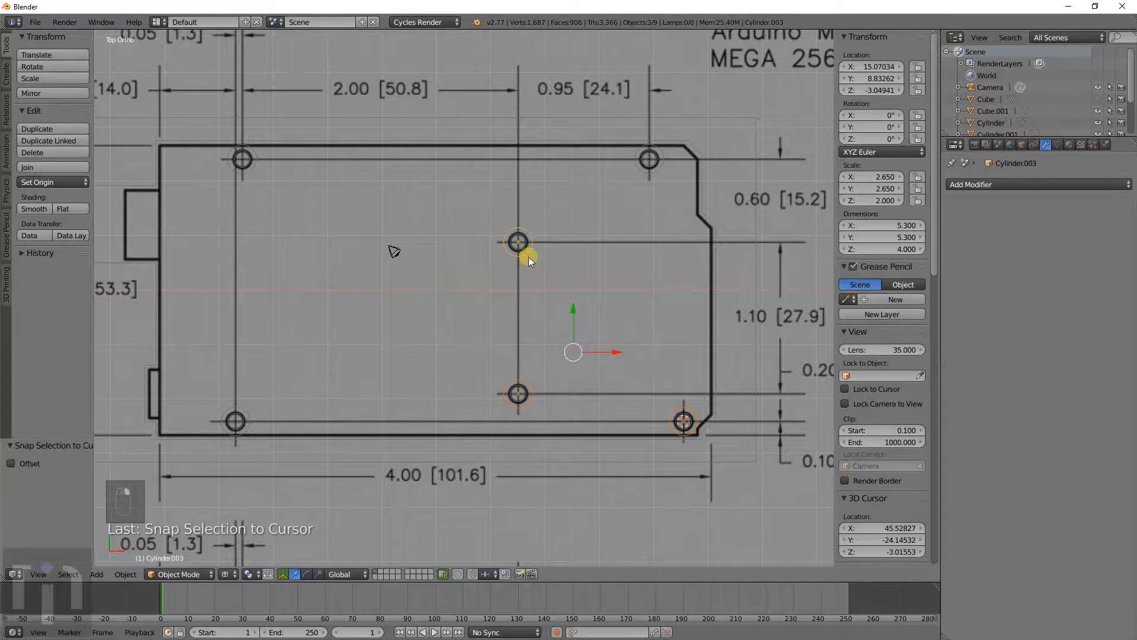
pyautogui.keyDown('shift'); pyautogui.rightClick(658, 171); pyautogui.keyUp('shift')
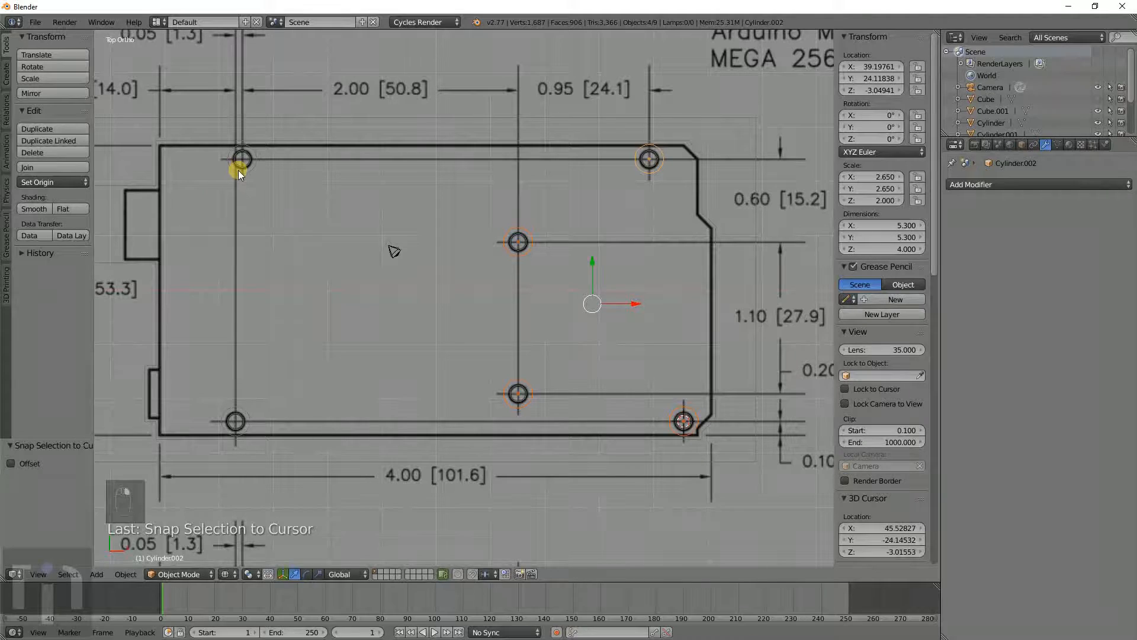
pyautogui.keyDown('shift'); pyautogui.rightClick(238, 169); pyautogui.keyUp('shift')
pyautogui.keyDown('shift'); pyautogui.rightClick(248, 415); pyautogui.keyUp('shift')
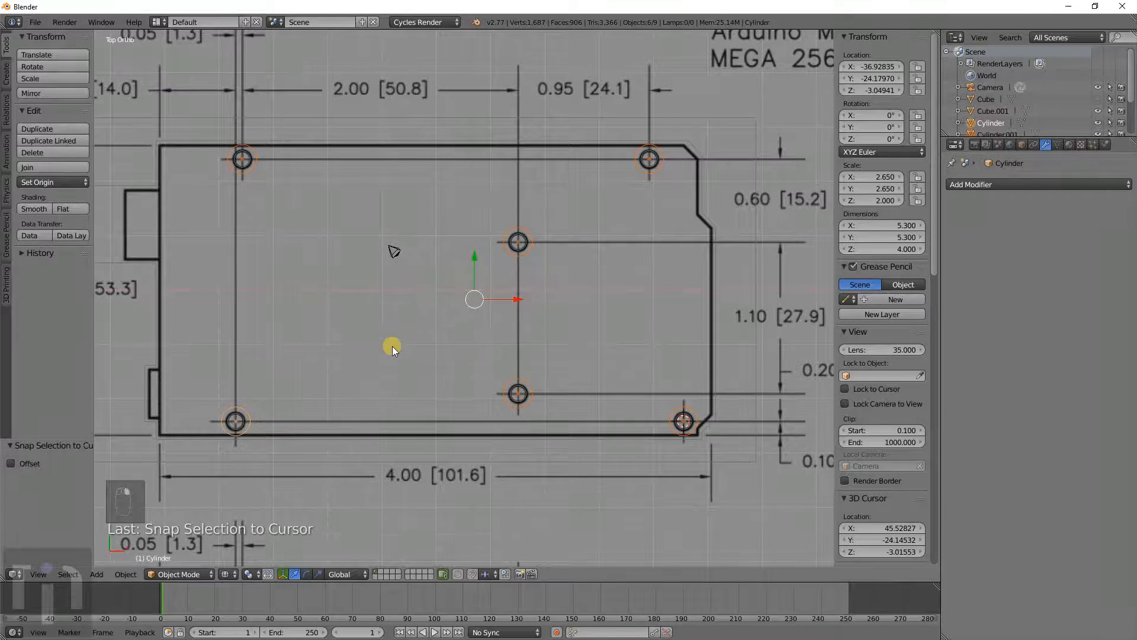
pyautogui.hotkey('ctrl', 'j')
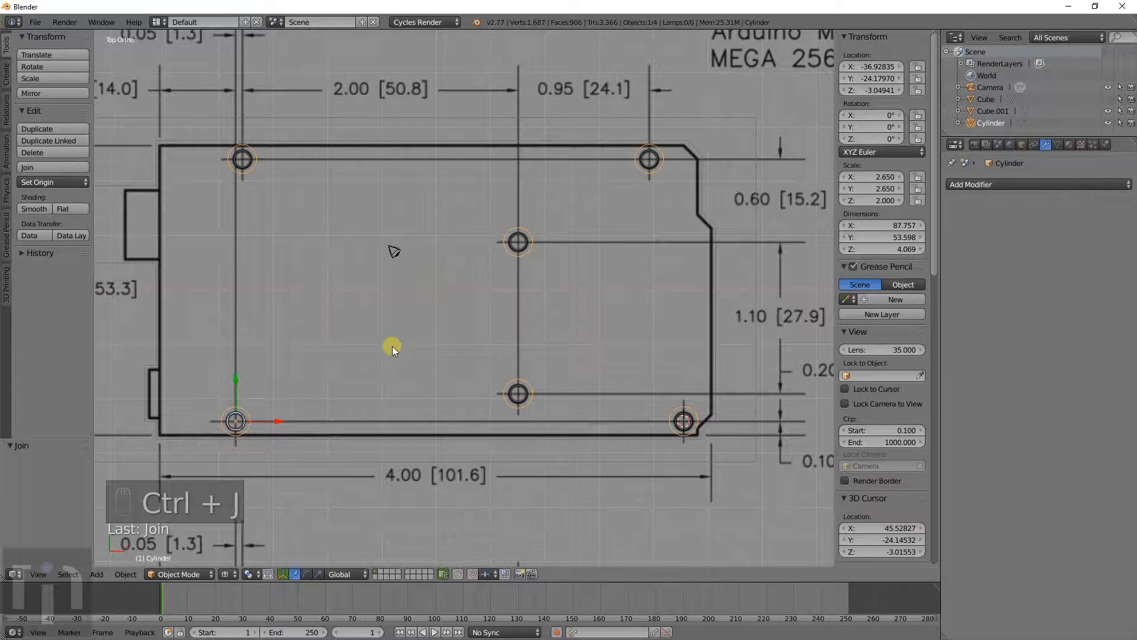
# Step: Move the joined cylinders down about 1.61 units along Z in the front wireframe view
pyautogui.press('KP_1')
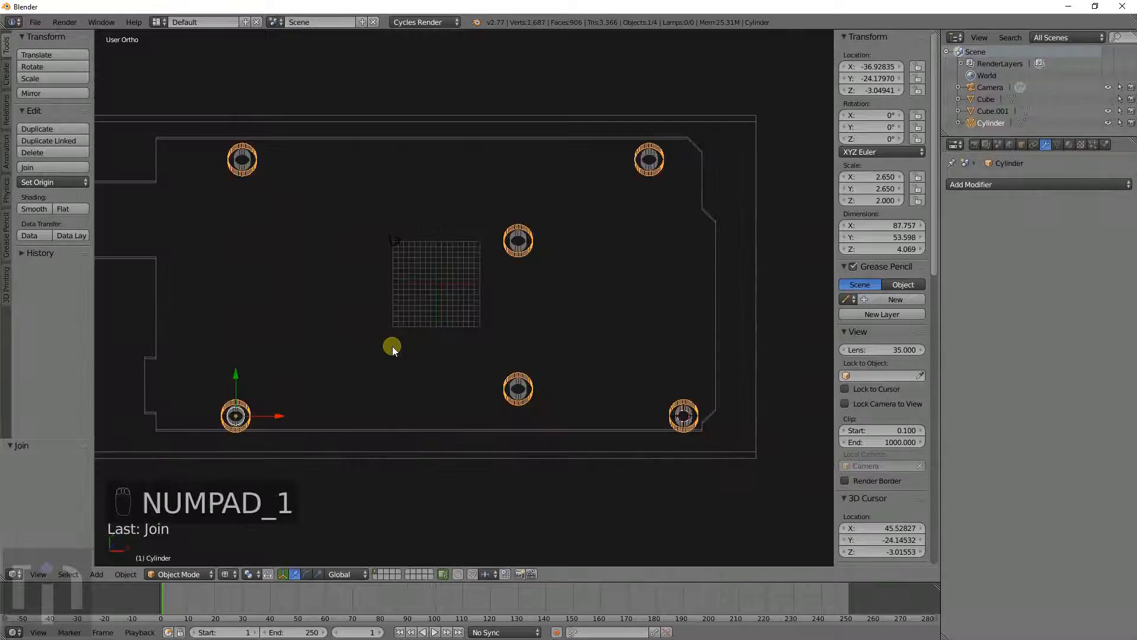
pyautogui.press('z')
pyautogui.keyDown('shift'); pyautogui.moveTo(391, 348); pyautogui.dragTo(699, 368, button='middle'); pyautogui.keyUp('shift')
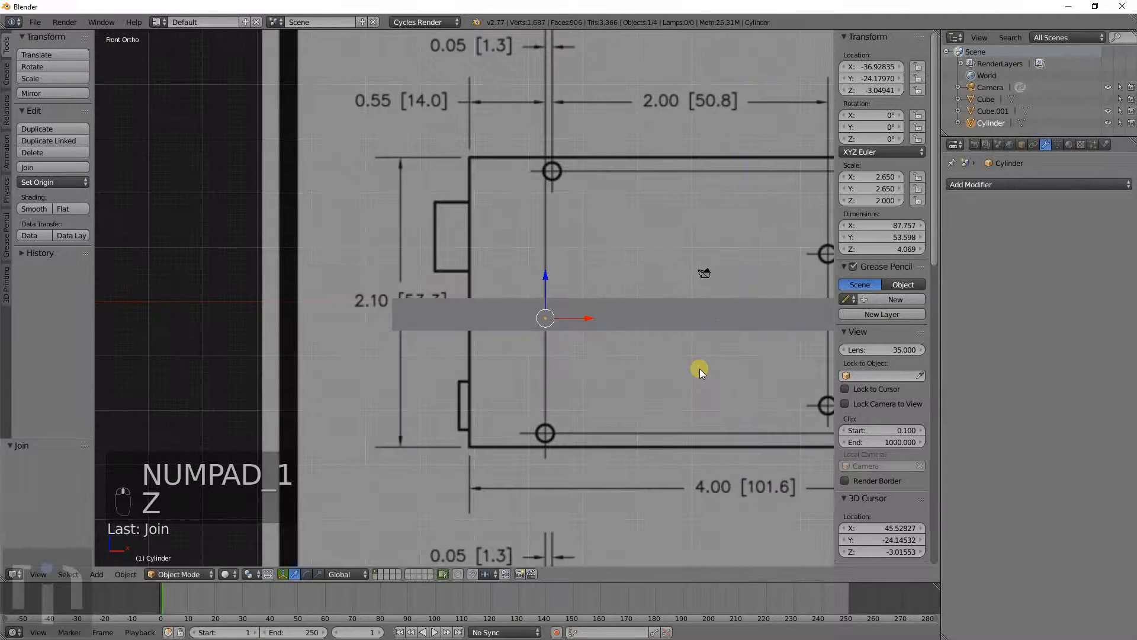
pyautogui.press('z')
pyautogui.scroll(8, 654, 362)
pyautogui.keyDown('shift'); pyautogui.moveTo(560, 333); pyautogui.dragTo(534, 305, button='middle'); pyautogui.keyUp('shift')
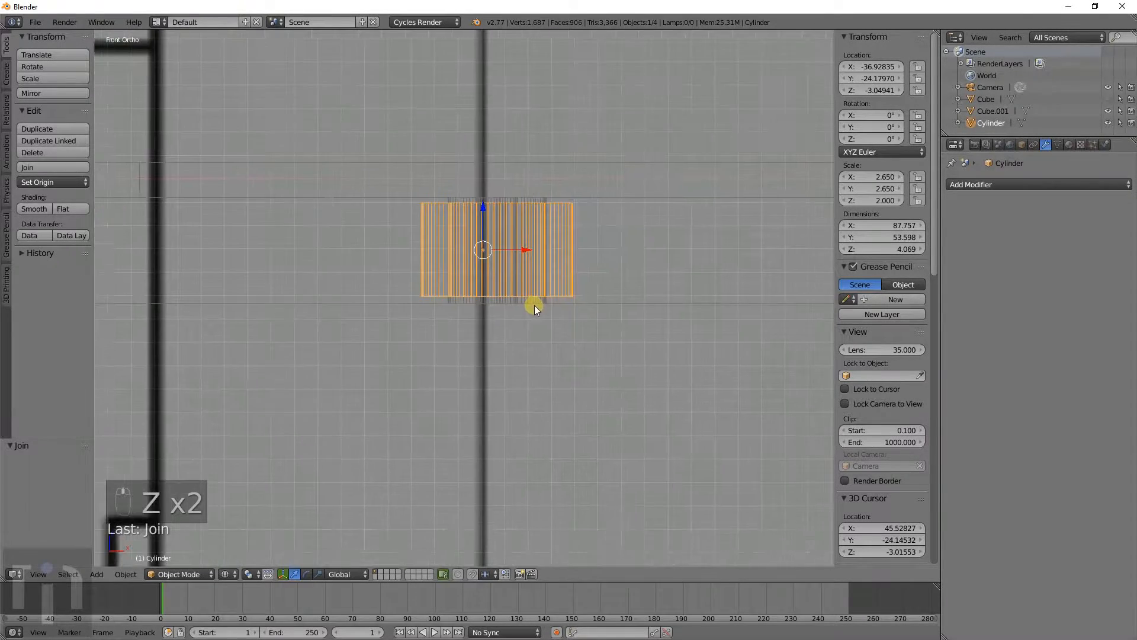
pyautogui.scroll(4, 579, 270)
pyautogui.press('g')
pyautogui.press('z')
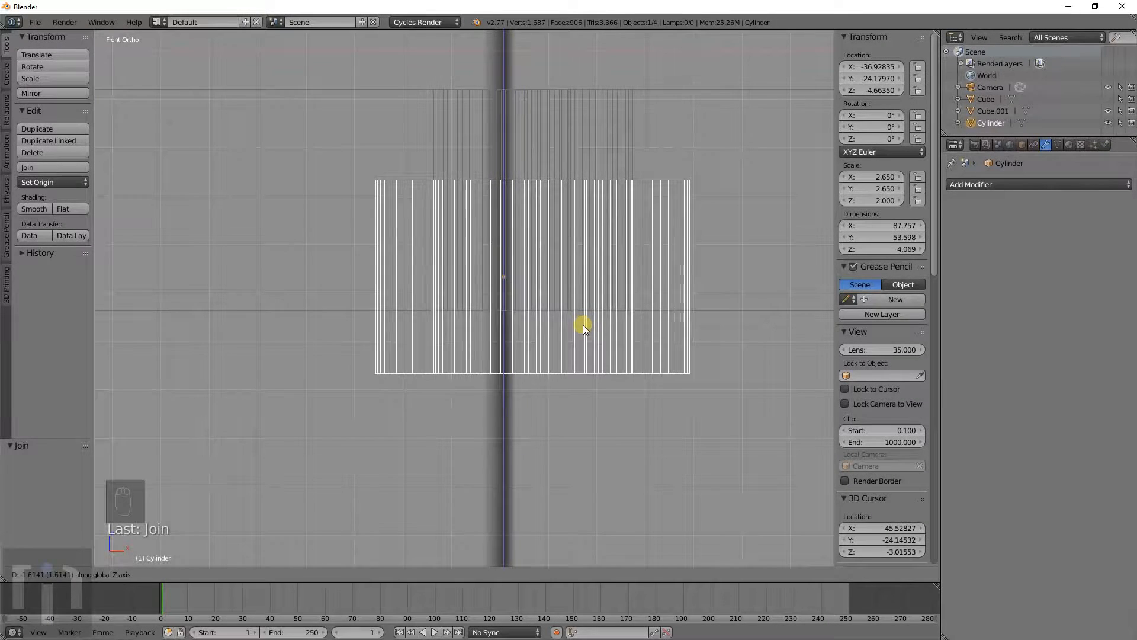
pyautogui.click(583, 326)
# Step: Select the base plate's bottom vertices and move them down about 1.29 units along Z, level with the cylinders' undersides
pyautogui.scroll(-9, 586, 327)
pyautogui.keyDown('shift'); pyautogui.moveTo(557, 335); pyautogui.dragTo(487, 293, button='middle'); pyautogui.keyUp('shift')
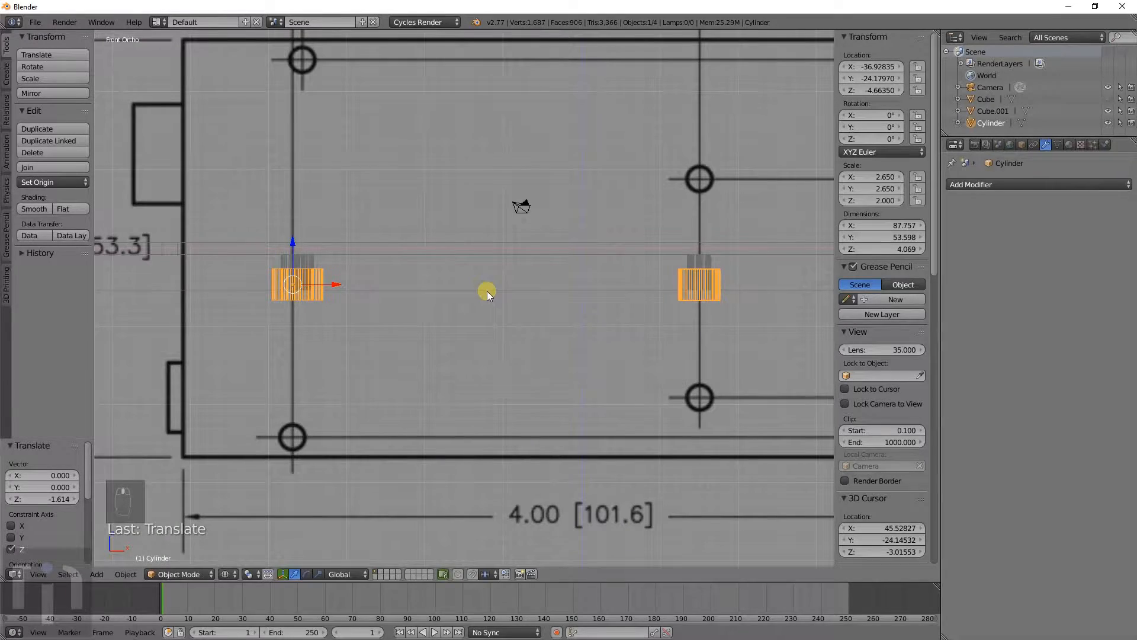
pyautogui.rightClick(488, 290)
pyautogui.scroll(-4, 495, 311)
pyautogui.press('Tab')
pyautogui.press('a')
pyautogui.press('a')
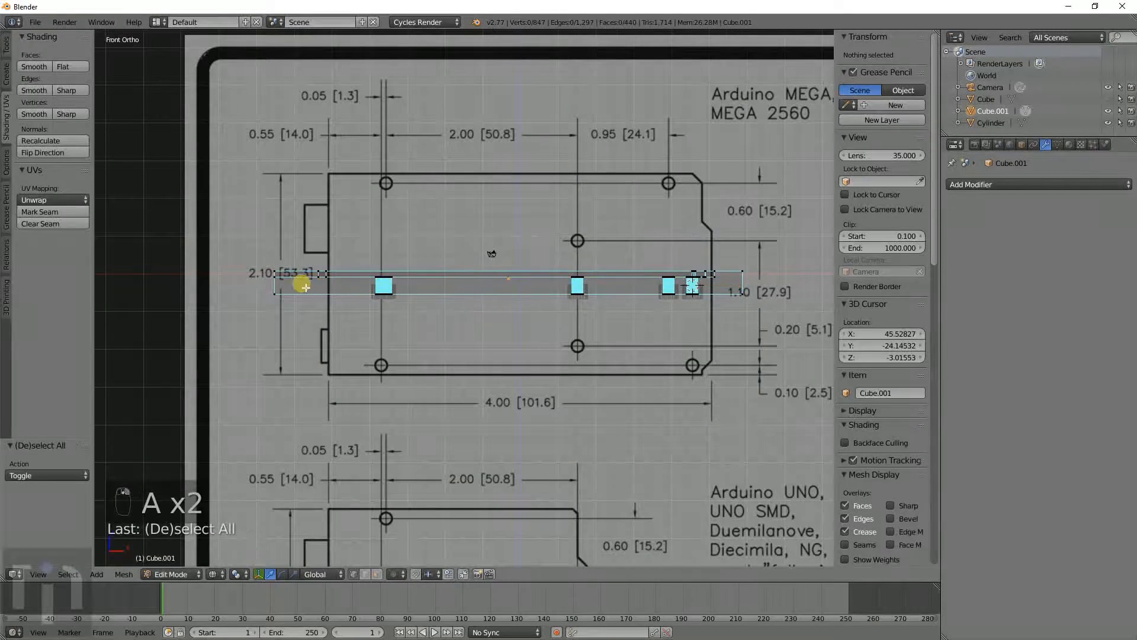
pyautogui.press('b')
pyautogui.scroll(8, 678, 335)
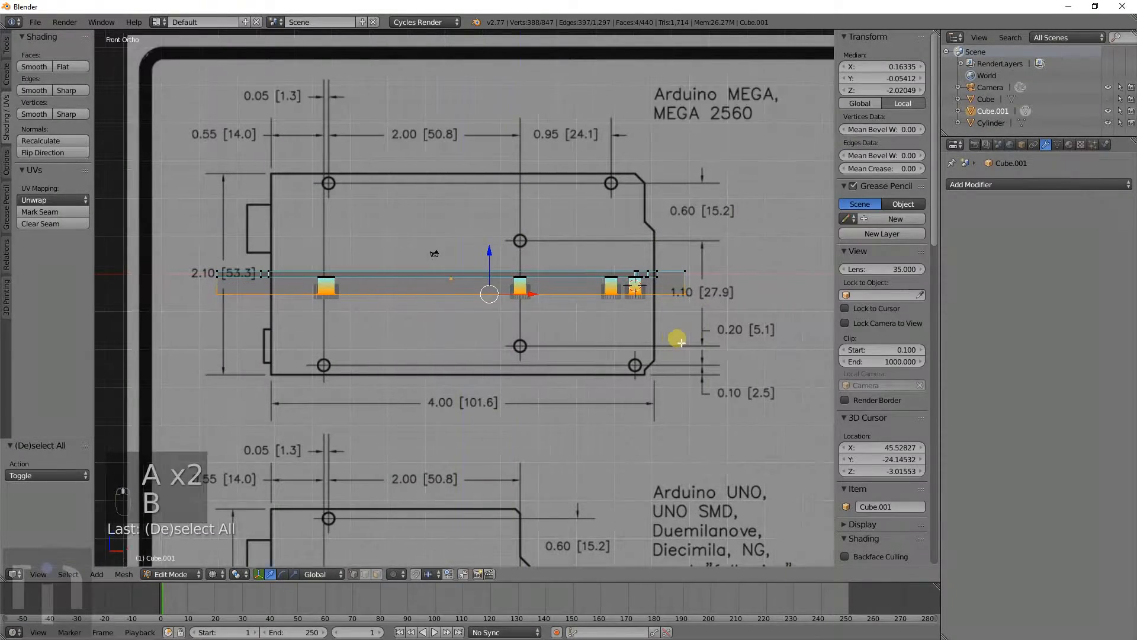
pyautogui.press('g')
pyautogui.press('z')
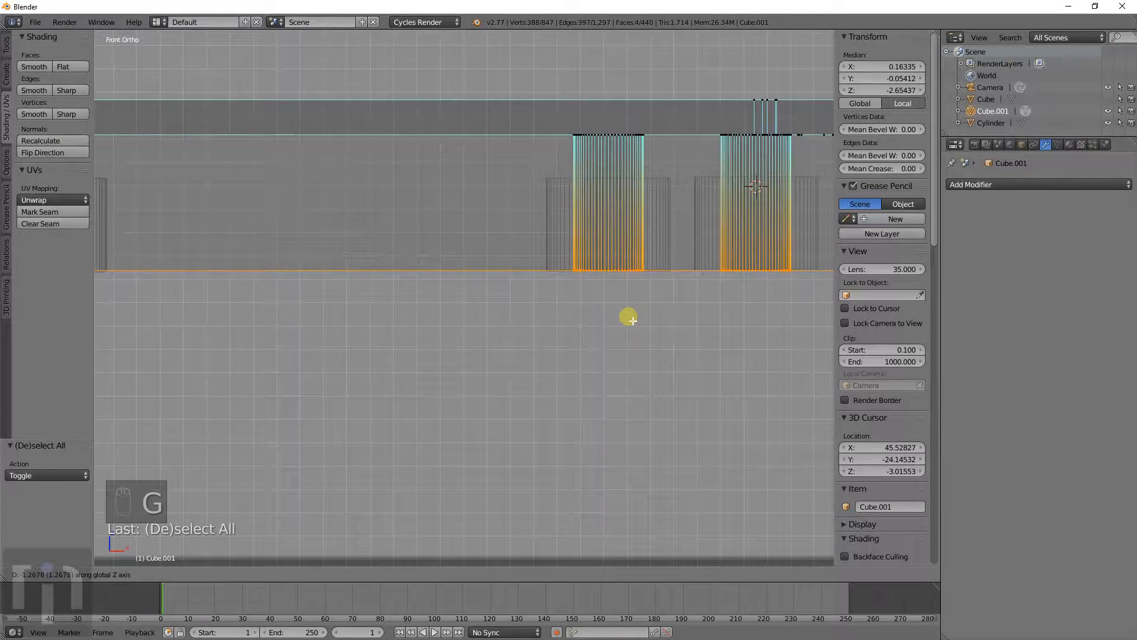
pyautogui.click(629, 319)
pyautogui.scroll(-5, 620, 317)
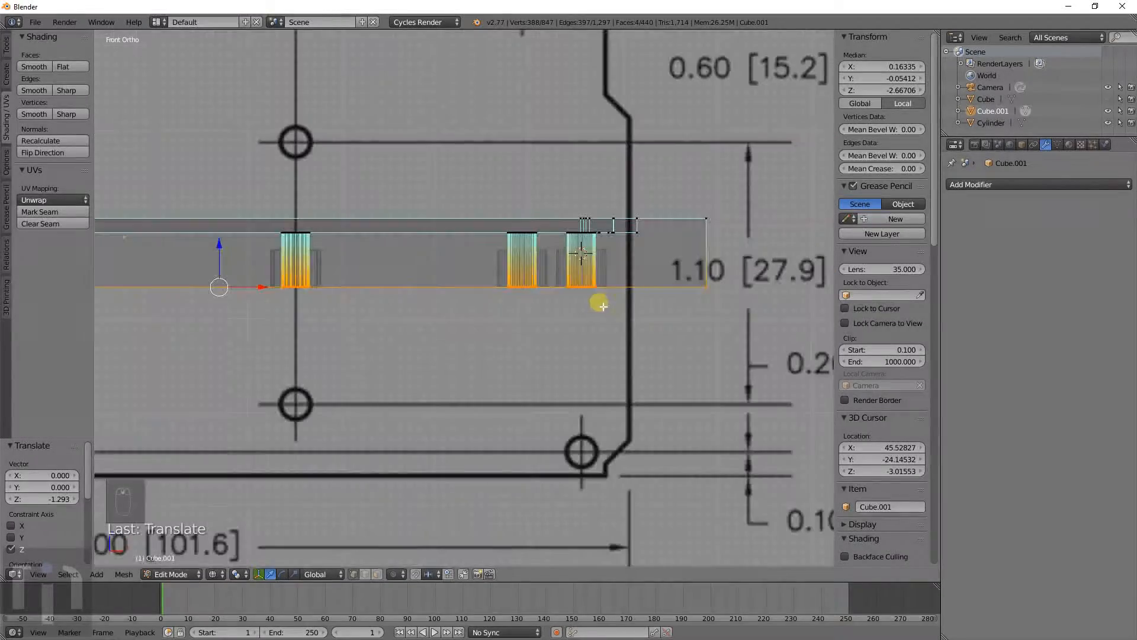
pyautogui.press('Tab')
# Step: Examine the thickened base in solid shading and check the cylinders' alignment with its underside in the front wireframe view
pyautogui.scroll(-3, 538, 303)
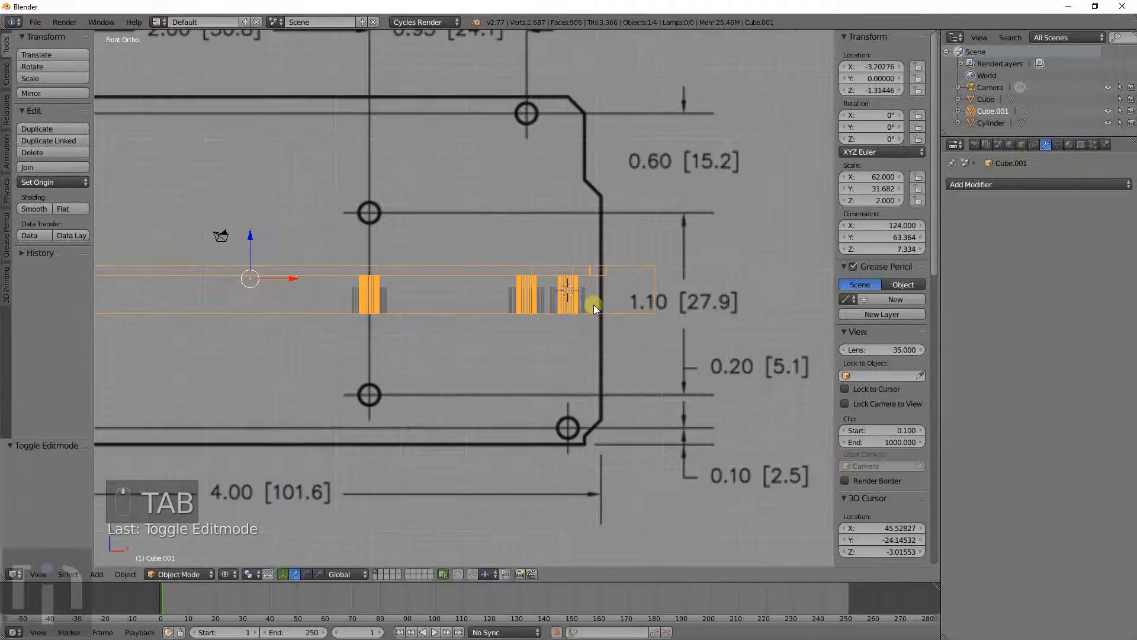
pyautogui.moveTo(593, 304)
pyautogui.mouseDown(button='middle')
pyautogui.moveTo(536, 360)
pyautogui.moveTo(571, 304)
pyautogui.moveTo(637, 262)
pyautogui.moveTo(650, 323)
pyautogui.moveTo(664, 255)
pyautogui.moveTo(645, 300)
pyautogui.moveTo(599, 344)
pyautogui.moveTo(460, 305)
pyautogui.moveTo(648, 322)
pyautogui.moveTo(574, 311)
pyautogui.mouseUp(button='middle')
pyautogui.press('z')
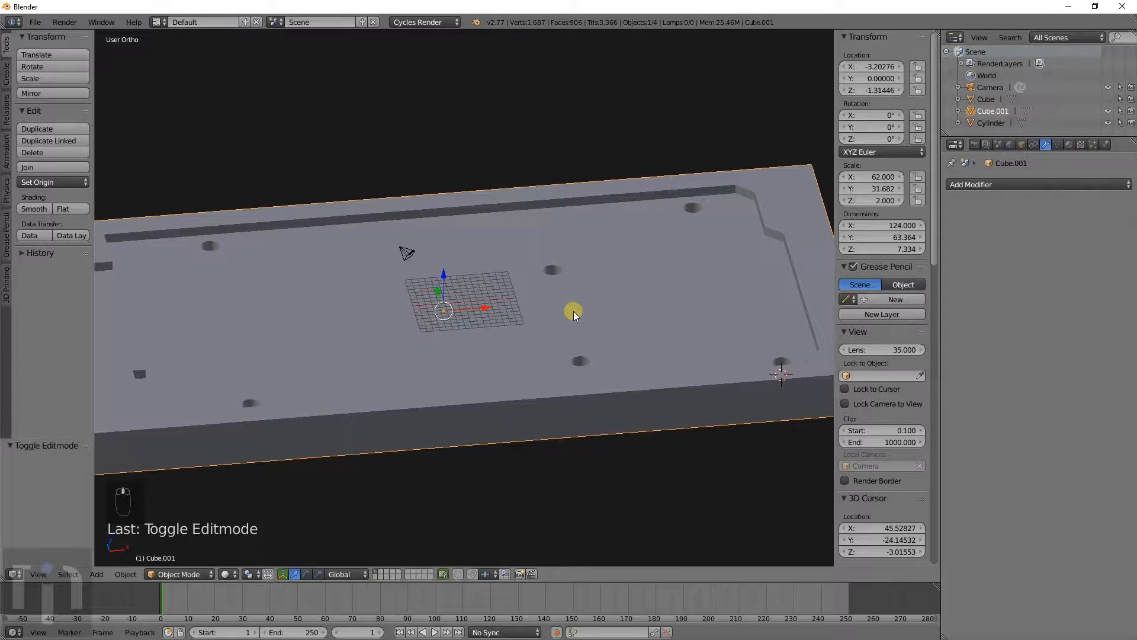
pyautogui.press('KP_1')
pyautogui.press('z')
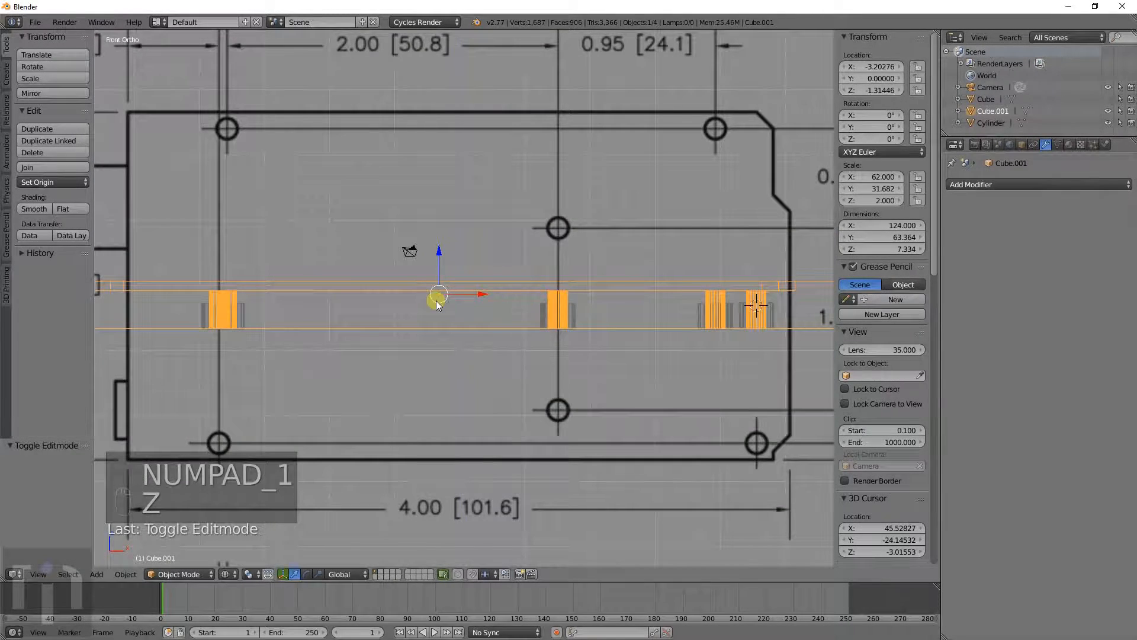
pyautogui.keyDown('shift'); pyautogui.moveTo(436, 297); pyautogui.dragTo(631, 282, button='middle'); pyautogui.keyUp('shift')
pyautogui.scroll(10, 518, 308)
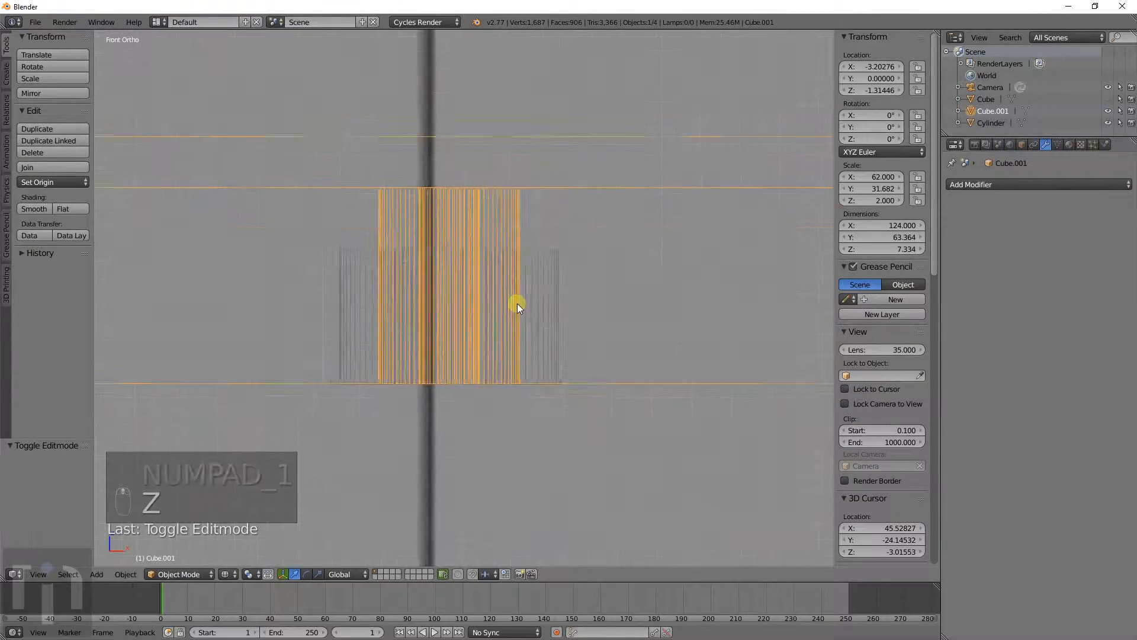
pyautogui.scroll(-8, 530, 224)
pyautogui.keyDown('shift'); pyautogui.moveTo(590, 300); pyautogui.dragTo(493, 308, button='middle'); pyautogui.keyUp('shift')
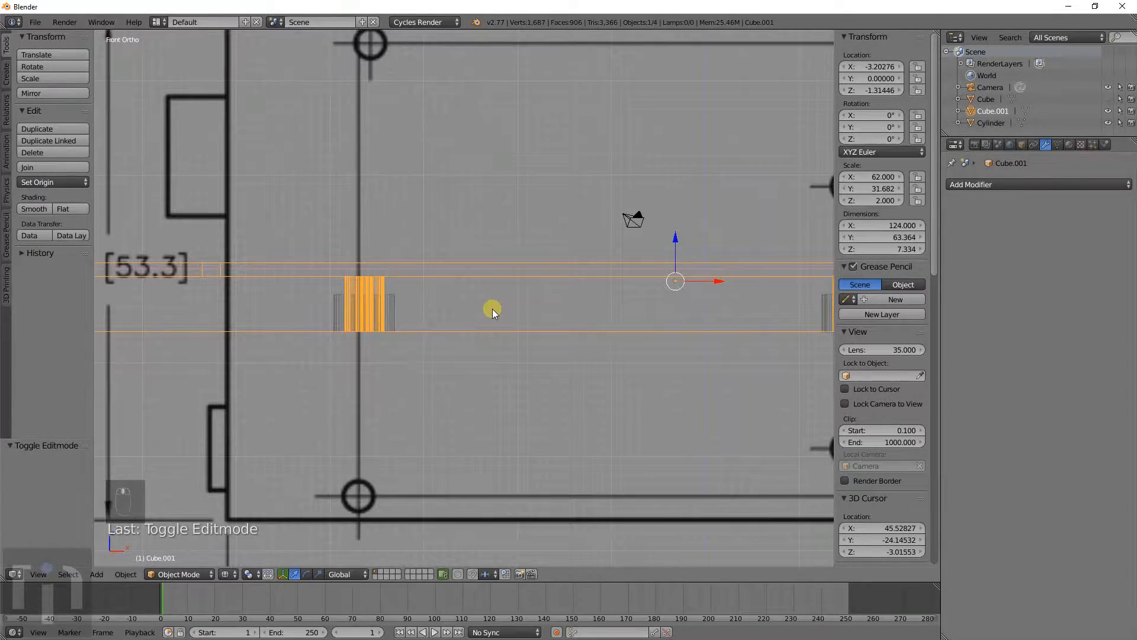
pyautogui.scroll(-4, 462, 304)
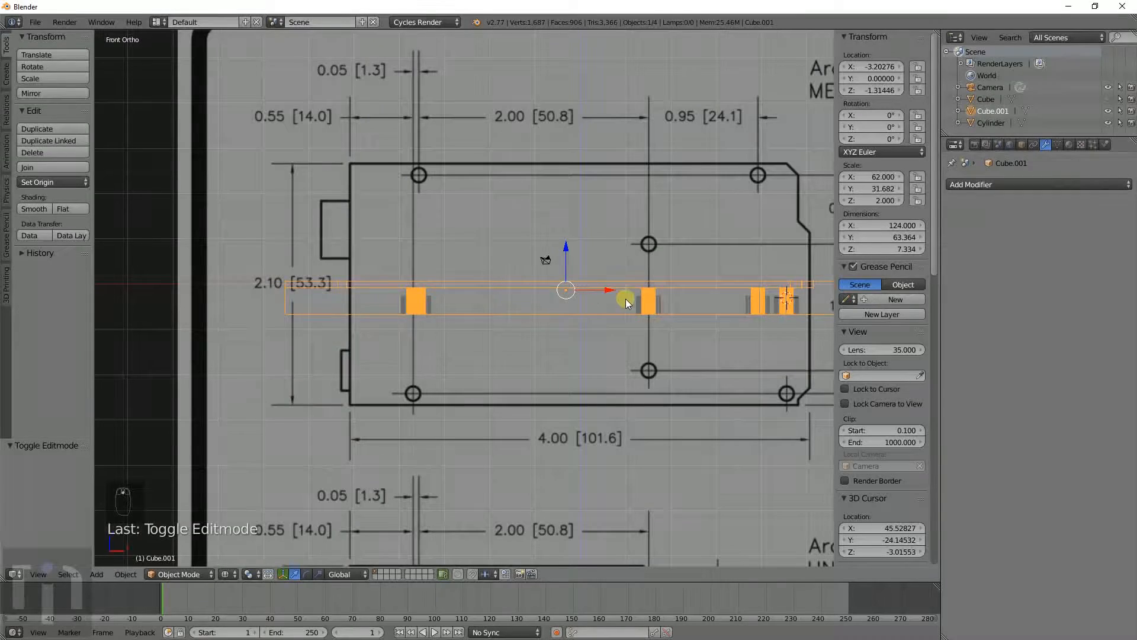
pyautogui.scroll(8, 550, 337)
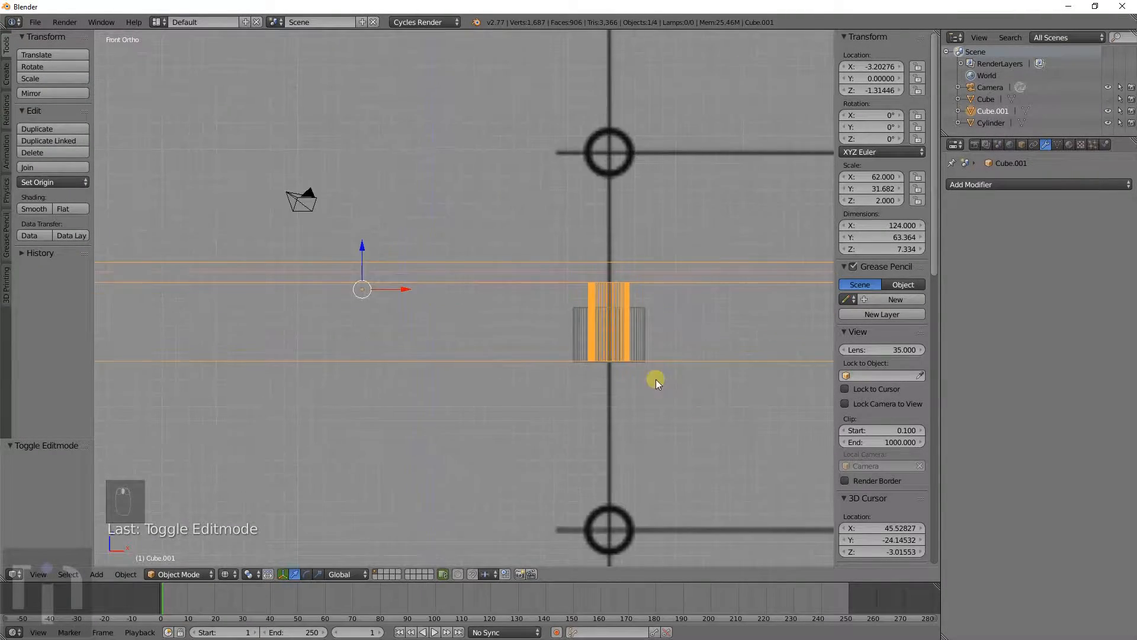
pyautogui.scroll(-5, 361, 290)
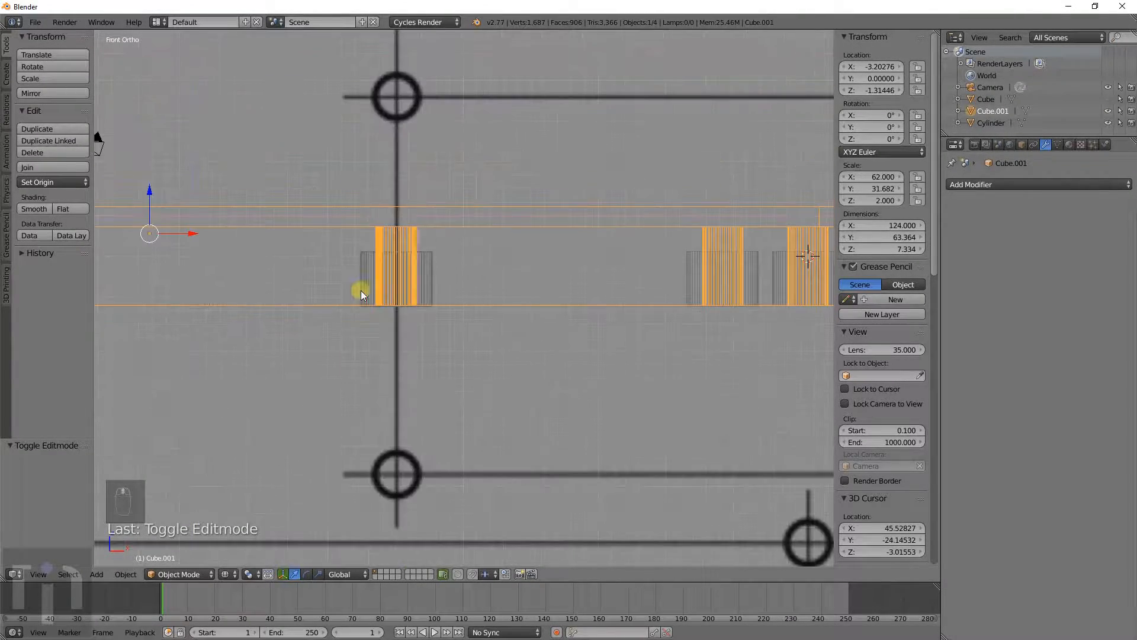
pyautogui.scroll(-4, 478, 273)
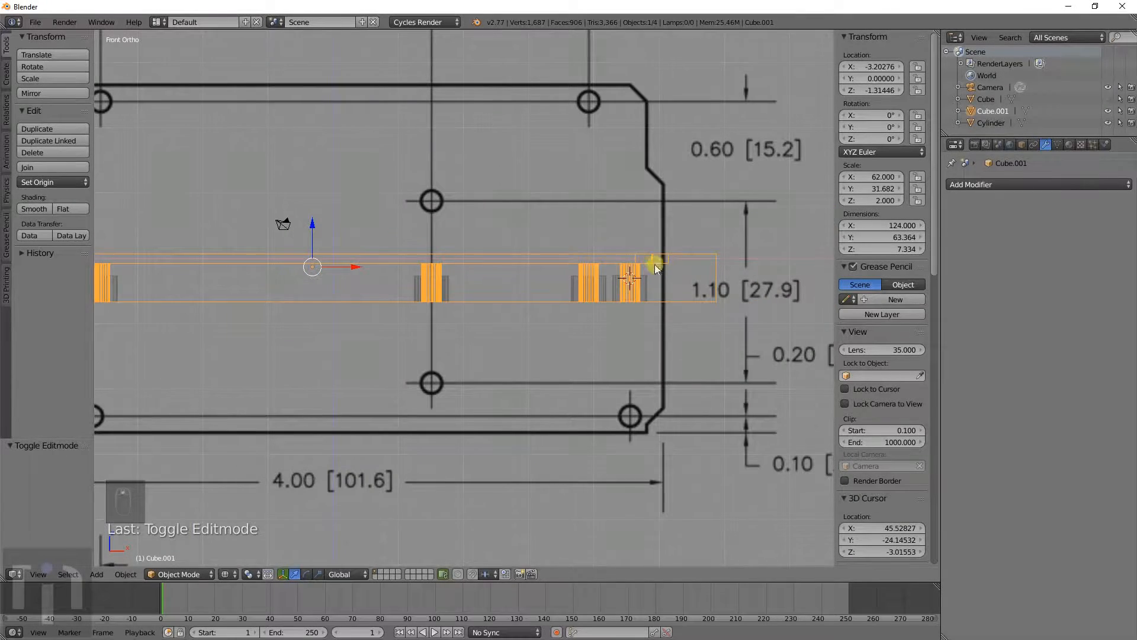
# Step: Add a Boolean modifier to the base plate, set to Difference with the Cylinder object, and apply it
pyautogui.click(1009, 187)
pyautogui.click(868, 232)
pyautogui.click(969, 247)
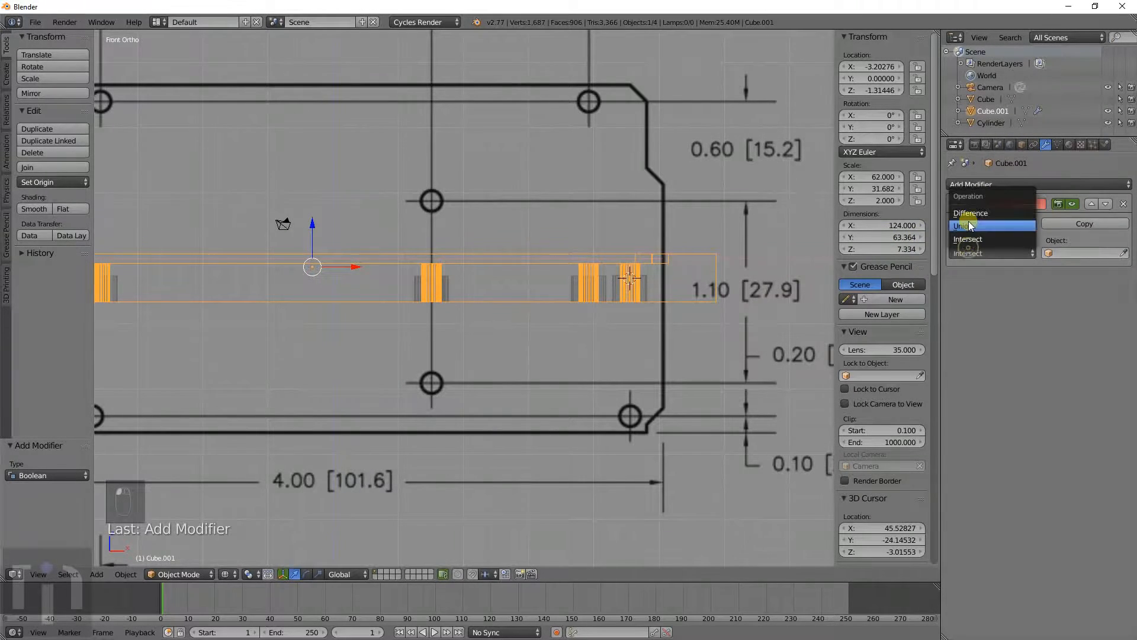
pyautogui.click(972, 212)
pyautogui.click(1059, 253)
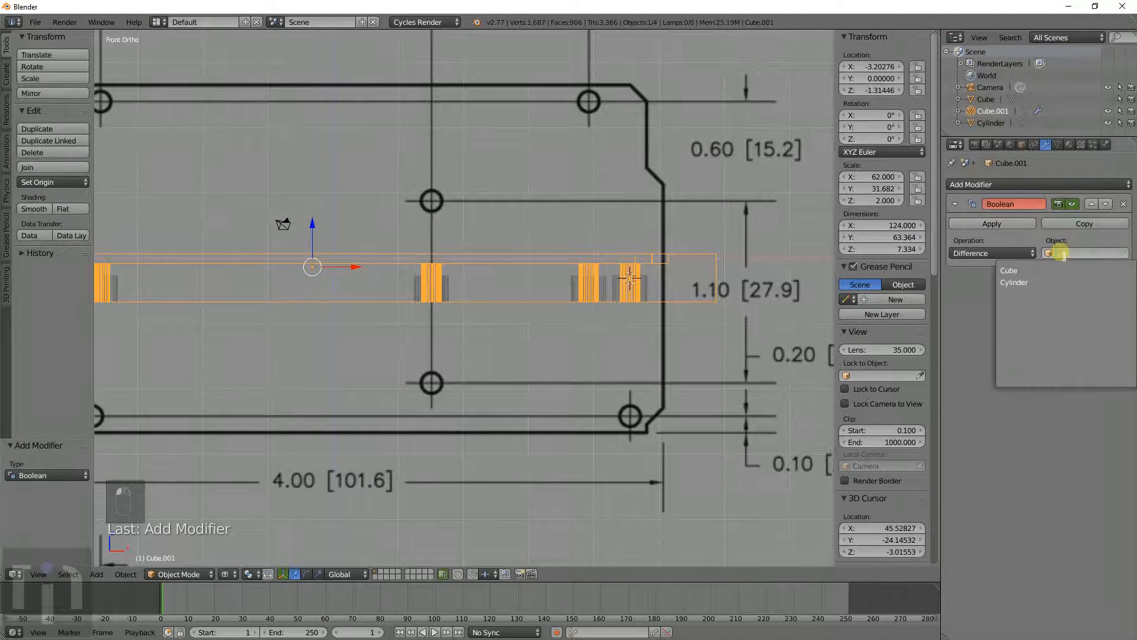
pyautogui.click(1036, 286)
pyautogui.moveTo(681, 326); pyautogui.dragTo(467, 354, button='middle')
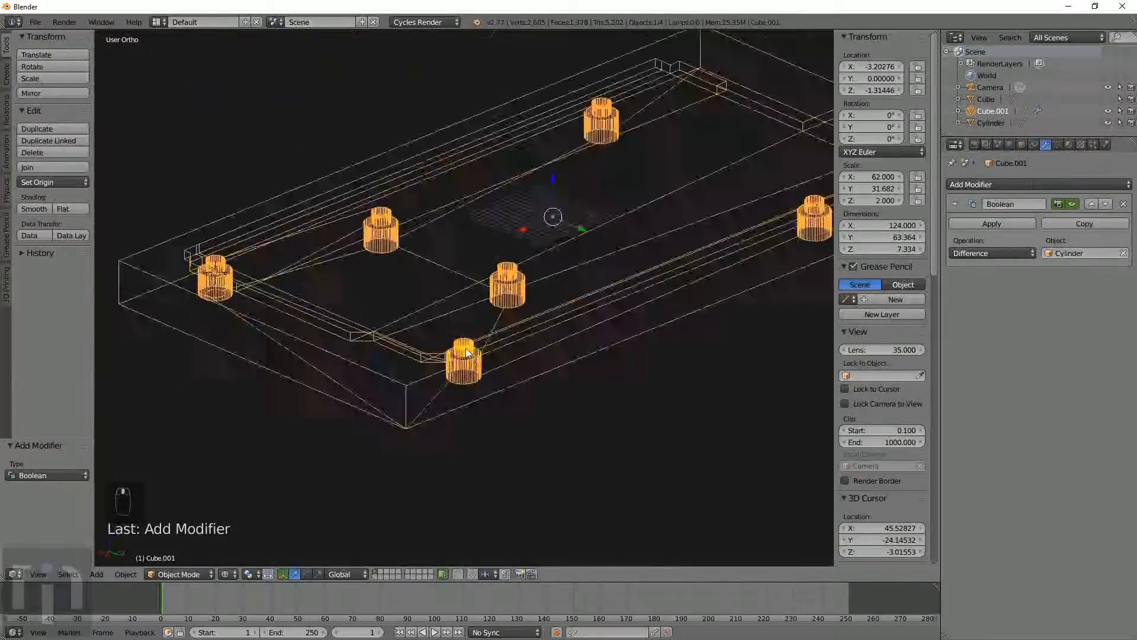
pyautogui.click(1015, 223)
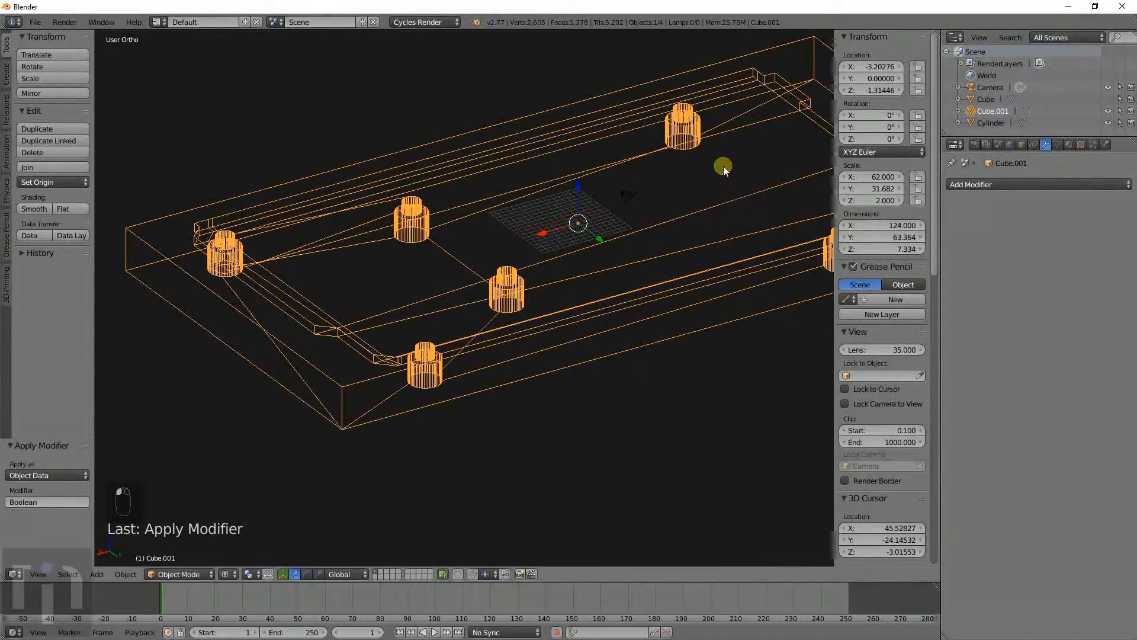
# Step: Delete the joined cylinder object and inspect the holes from the plate's underside in solid shading
pyautogui.rightClick(682, 128)
pyautogui.press('x')
pyautogui.click(686, 132)
pyautogui.scroll(-3, 602, 229)
pyautogui.press('z')
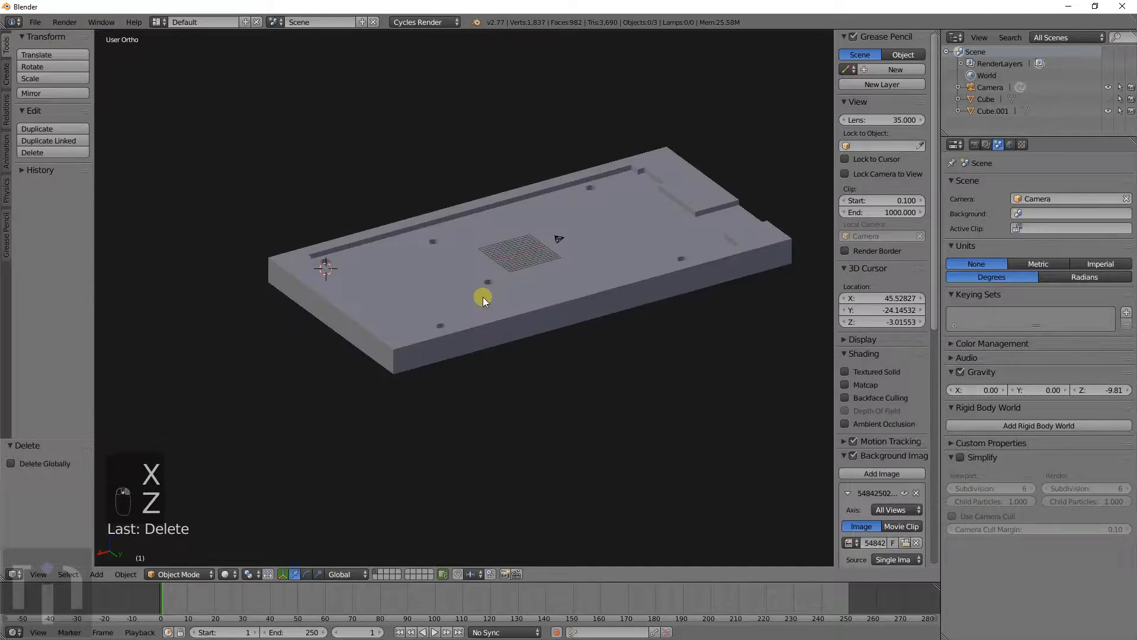
pyautogui.moveTo(482, 297); pyautogui.dragTo(680, 108, button='middle')
pyautogui.scroll(5, 541, 243)
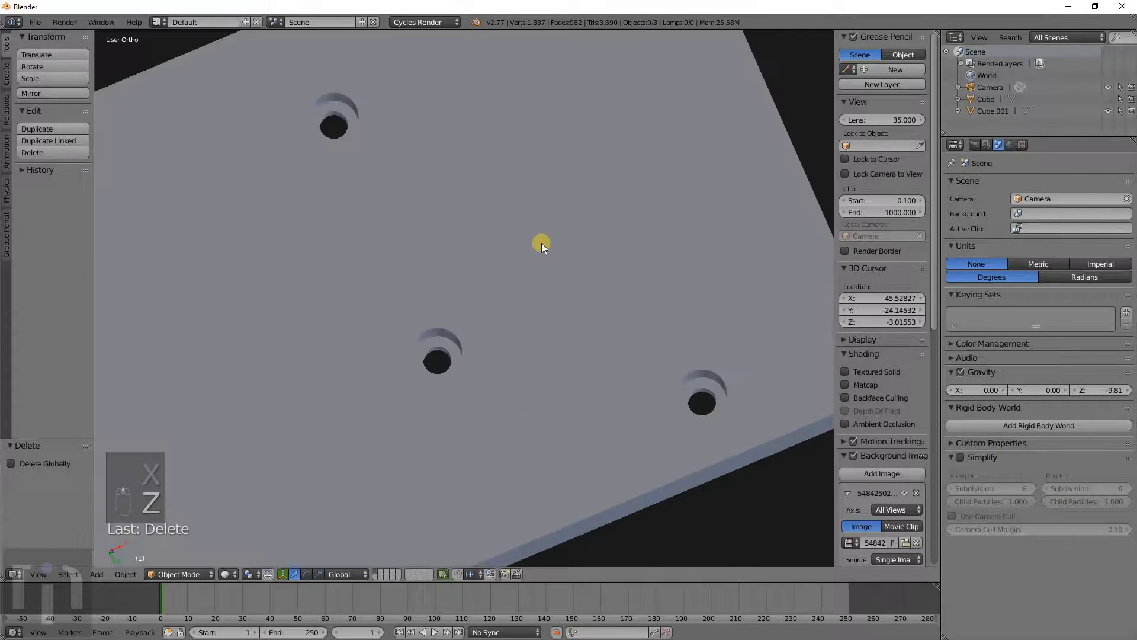
# Step: Select the base plate and rotate it 90° about the global Y axis
pyautogui.scroll(-5, 542, 243)
pyautogui.moveTo(507, 276); pyautogui.dragTo(489, 501, button='middle')
pyautogui.scroll(-5, 508, 340)
pyautogui.moveTo(475, 327)
pyautogui.mouseDown(button='middle')
pyautogui.moveTo(459, 279)
pyautogui.moveTo(413, 362)
pyautogui.moveTo(453, 294)
pyautogui.moveTo(496, 286)
pyautogui.moveTo(520, 228)
pyautogui.moveTo(527, 240)
pyautogui.moveTo(472, 253)
pyautogui.moveTo(465, 349)
pyautogui.moveTo(471, 340)
pyautogui.mouseUp(button='middle')
pyautogui.scroll(6, 479, 331)
pyautogui.scroll(-6, 479, 329)
pyautogui.rightClick(480, 303)
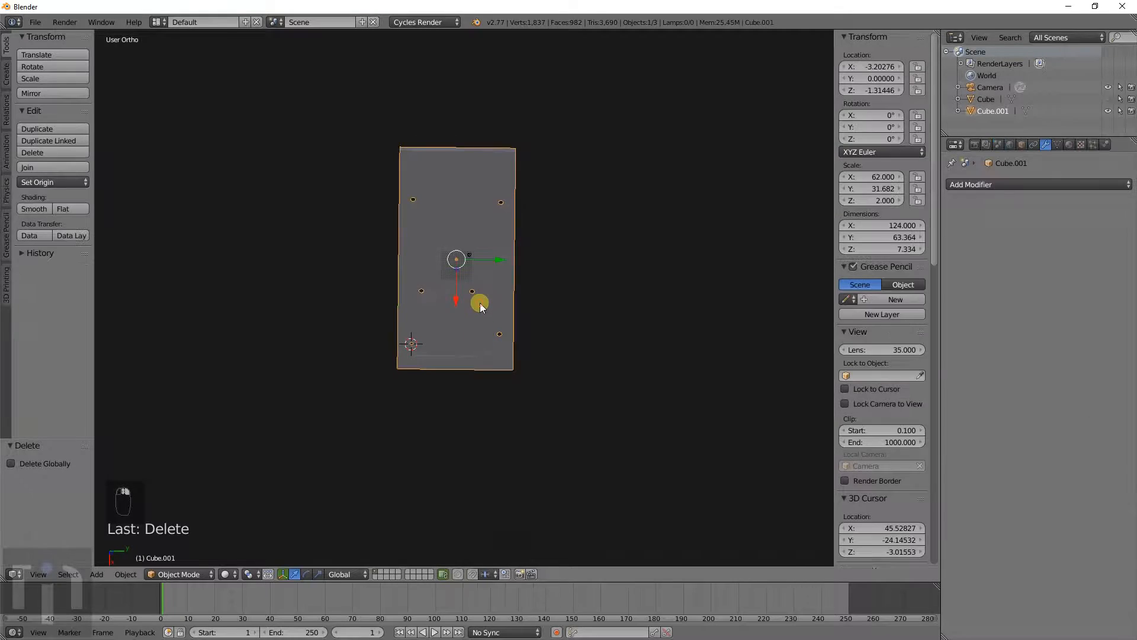
pyautogui.write('rx90')
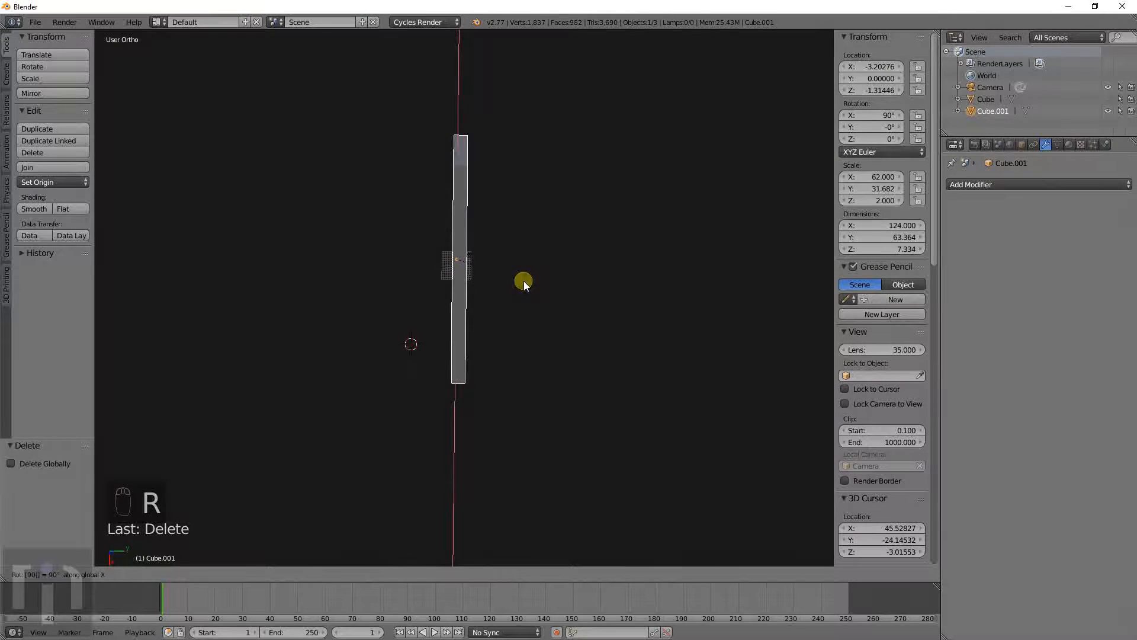
pyautogui.write('y')
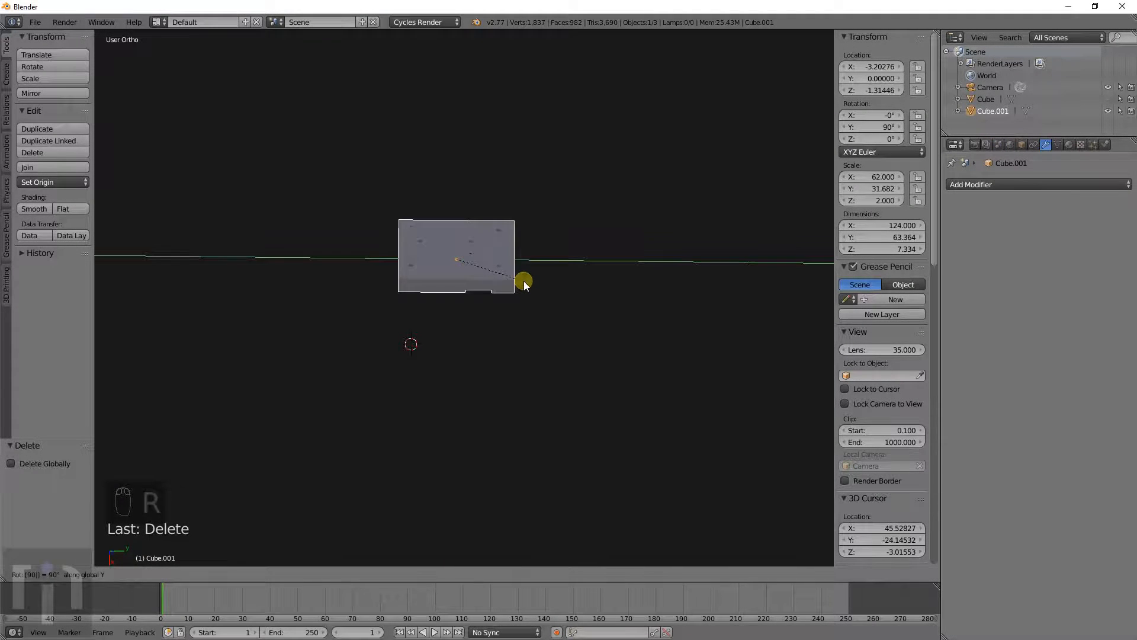
pyautogui.click(523, 281)
# Step: Hide the reference background image and check the upright plate in the right view in wireframe and solid shading
pyautogui.press('KP_1')
pyautogui.press('KP_3')
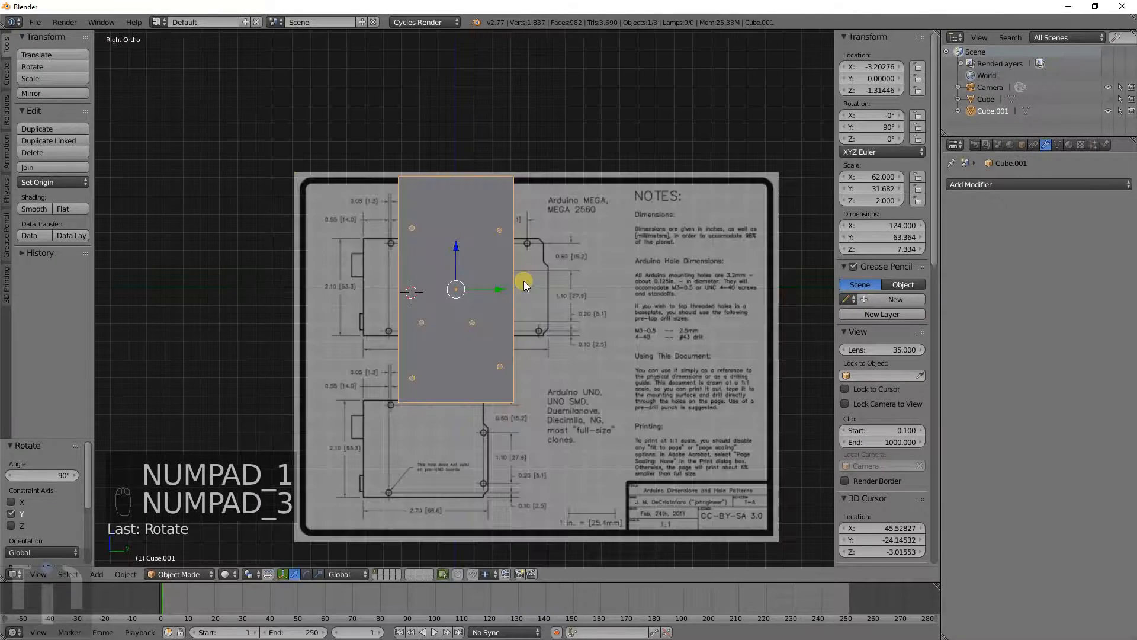
pyautogui.scroll(-6, 832, 512)
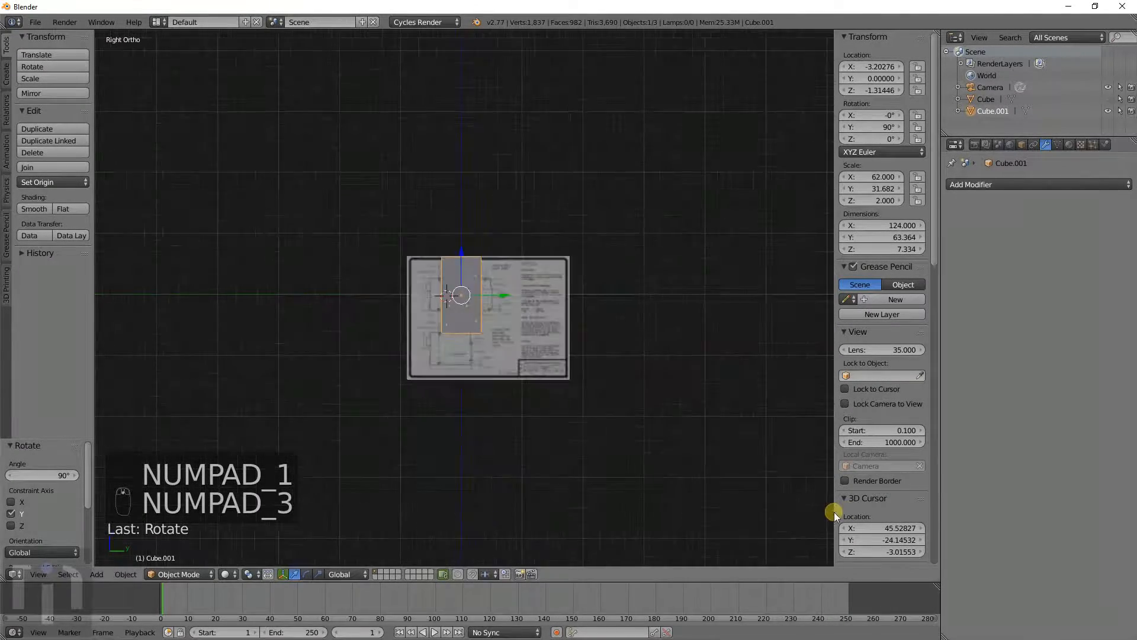
pyautogui.scroll(-8, 855, 510)
pyautogui.click(853, 484)
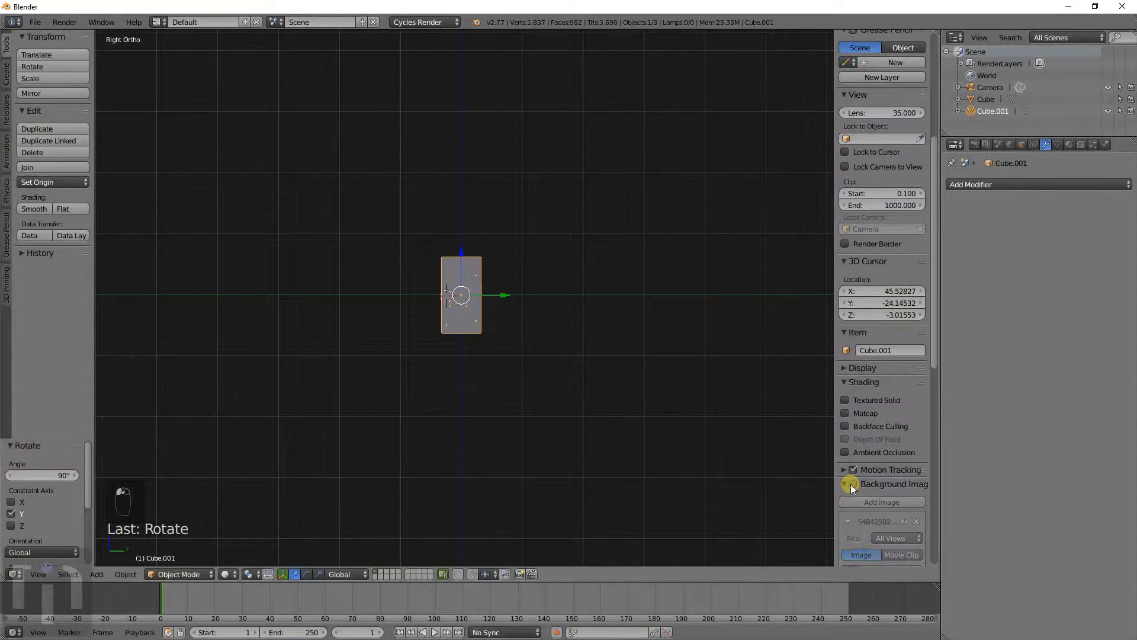
pyautogui.scroll(10, 628, 445)
pyautogui.scroll(-4, 607, 447)
pyautogui.press('z')
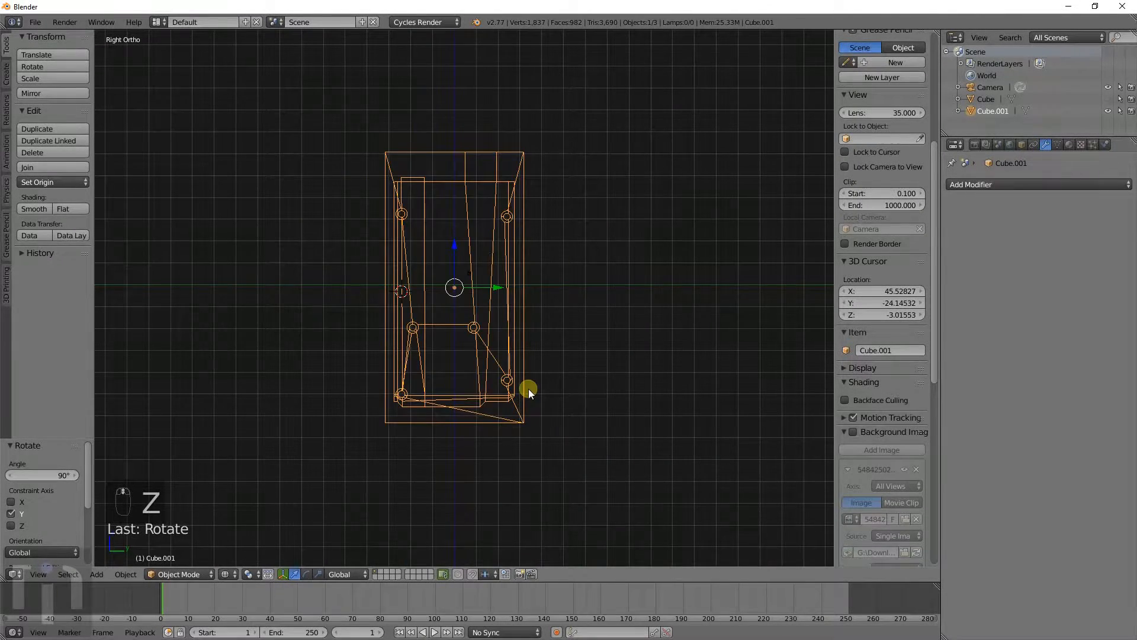
pyautogui.press('z')
pyautogui.moveTo(529, 386)
pyautogui.mouseDown(button='middle')
pyautogui.moveTo(549, 357)
pyautogui.moveTo(396, 382)
pyautogui.moveTo(535, 370)
pyautogui.mouseUp(button='middle')
# Step: Rotate the base plate 90° about the global Z axis in the front view
pyautogui.press('KP_1')
pyautogui.press('r')
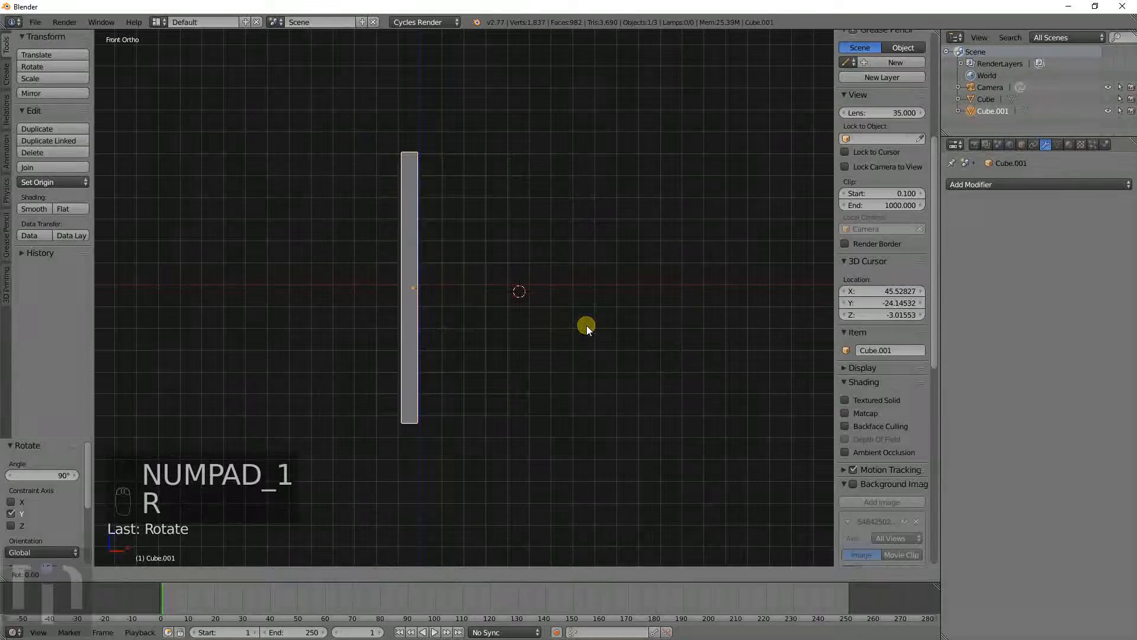
pyautogui.press('z')
pyautogui.press('9')
pyautogui.press('0')
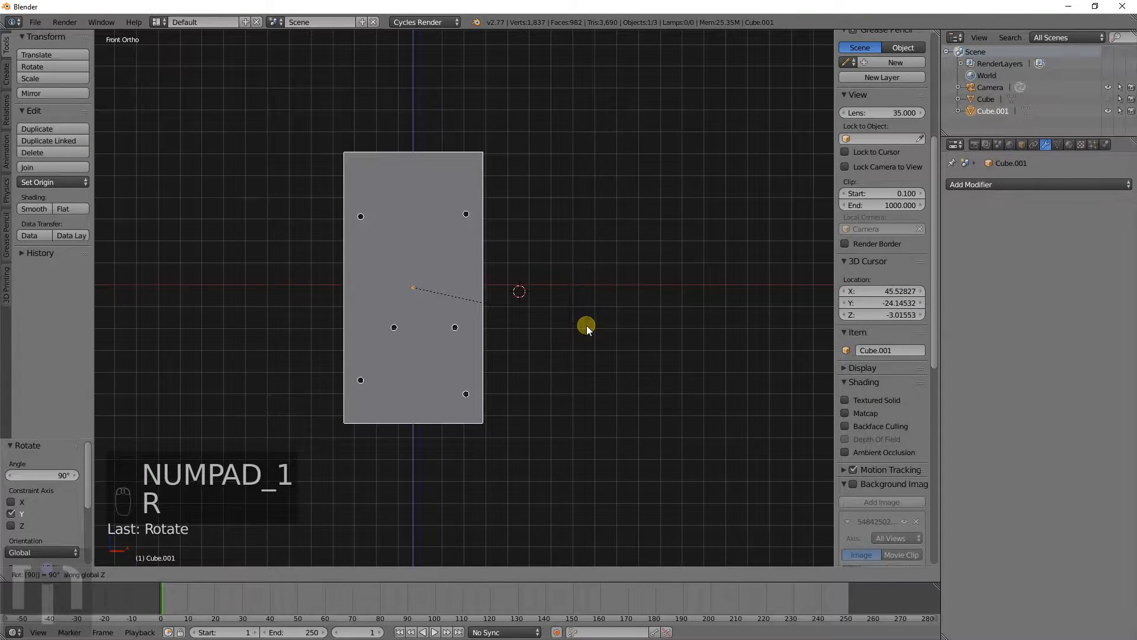
pyautogui.click(587, 327)
# Step: Turn the base plate around by rotating it 180° about the global Z axis
pyautogui.moveTo(584, 325); pyautogui.dragTo(623, 308, button='middle')
pyautogui.press('r')
pyautogui.press('z')
pyautogui.press('1')
pyautogui.press('8')
pyautogui.press('0')
pyautogui.click(539, 321)
# Step: Examine the rotated plate's facing side and hole positions in wireframe and solid shading
pyautogui.press('z')
pyautogui.press('z')
pyautogui.press('KP_1')
pyautogui.press('z')
pyautogui.scroll(4, 622, 308)
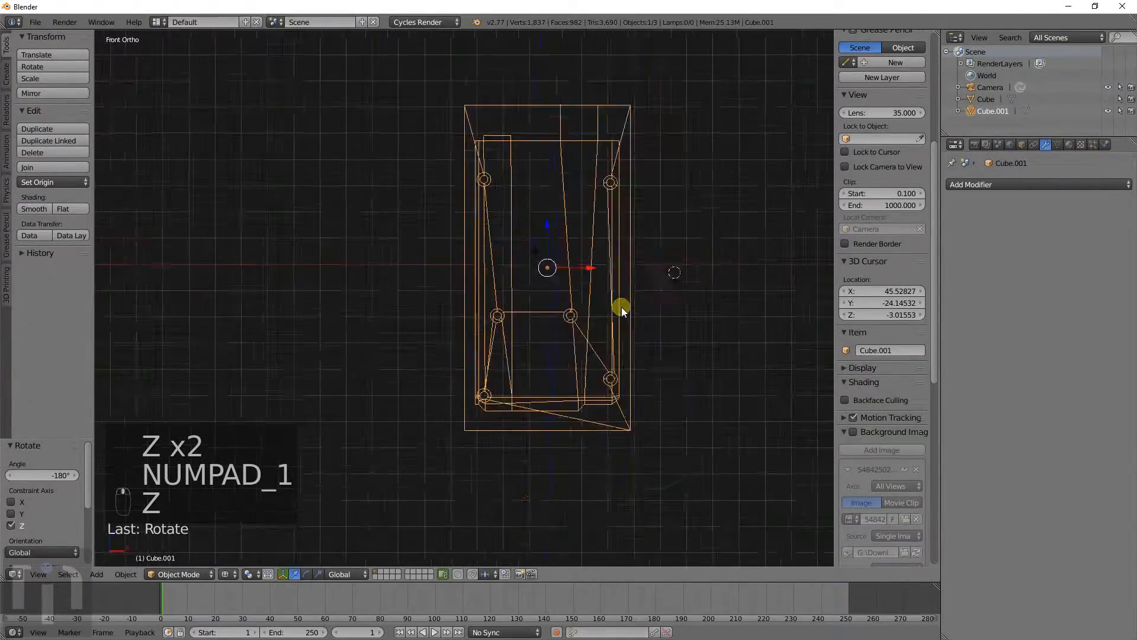
pyautogui.scroll(-3, 650, 468)
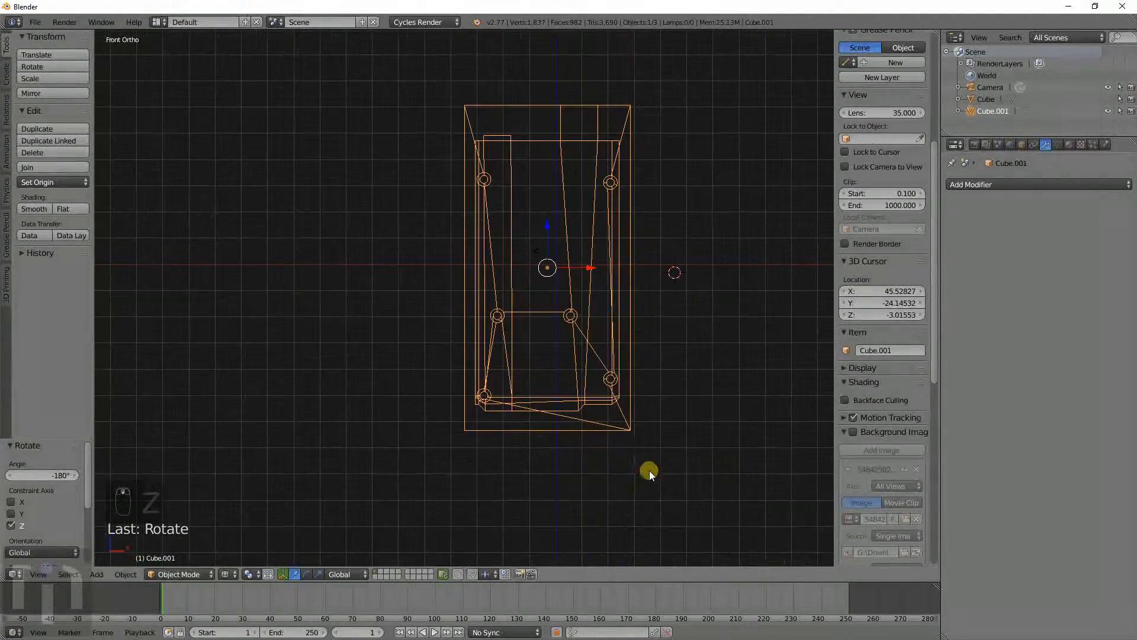
pyautogui.moveTo(607, 444)
pyautogui.mouseDown(button='middle')
pyautogui.moveTo(654, 394)
pyautogui.moveTo(617, 392)
pyautogui.moveTo(599, 323)
pyautogui.moveTo(605, 436)
pyautogui.mouseUp(button='middle')
pyautogui.press('z')
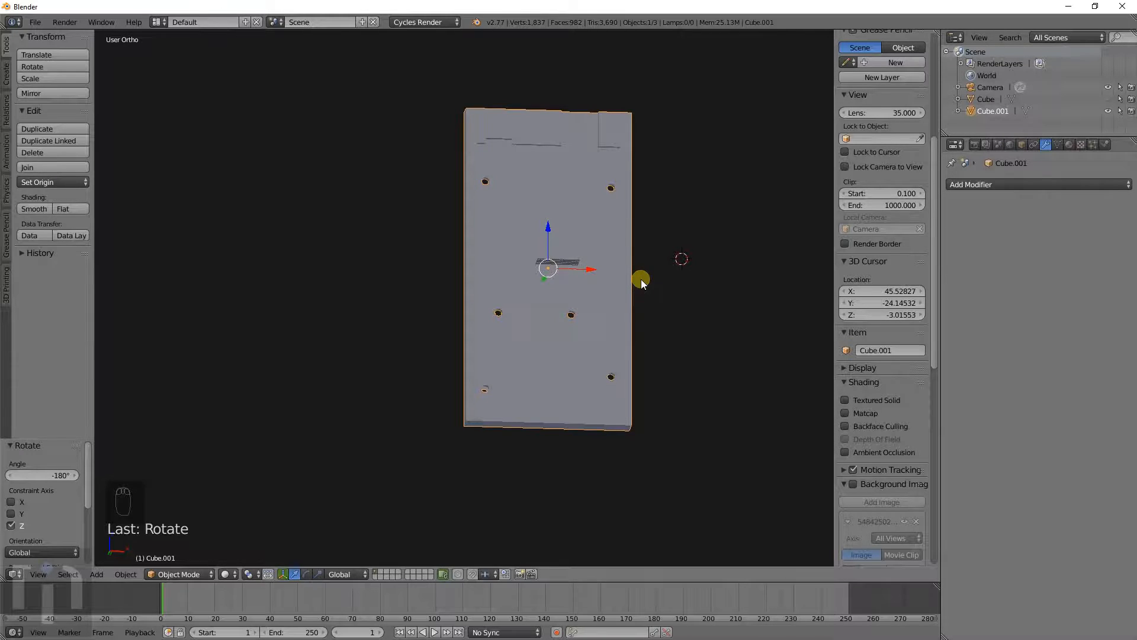
pyautogui.press('KP_1')
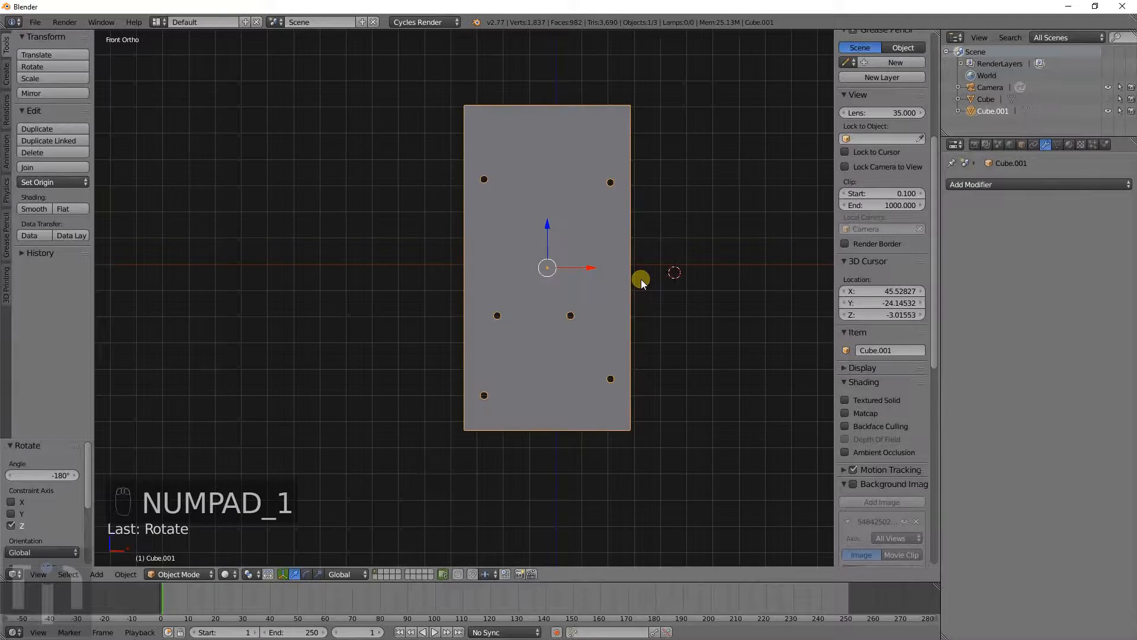
# Step: Add a cube mesh at the 3D cursor beside the base plate, working in the front wireframe view
pyautogui.press('z')
pyautogui.keyDown('shift'); pyautogui.moveTo(731, 198); pyautogui.dragTo(601, 288, button='middle'); pyautogui.keyUp('shift')
pyautogui.scroll(5, 600, 286)
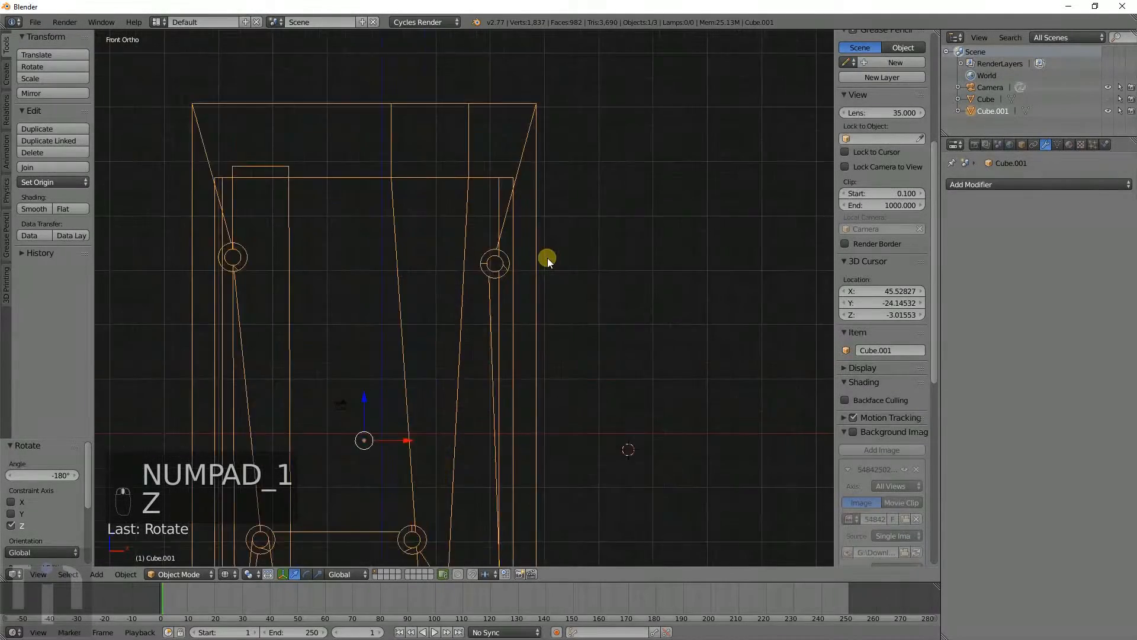
pyautogui.hotkey('shift', 'a')
pyautogui.moveTo(559, 239)
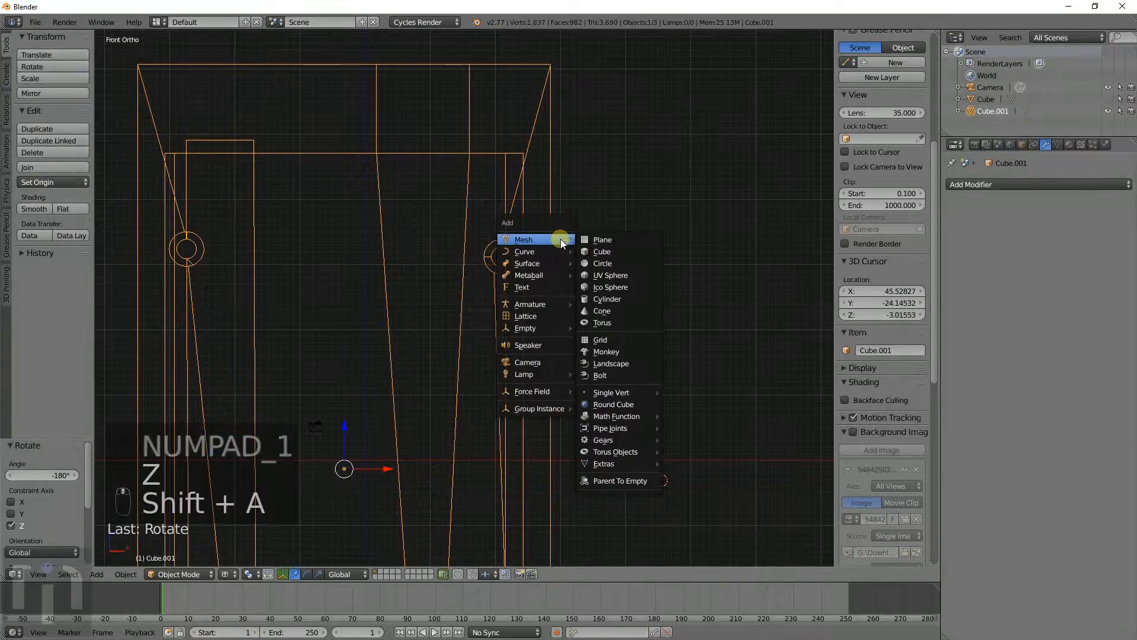
pyautogui.click(599, 251)
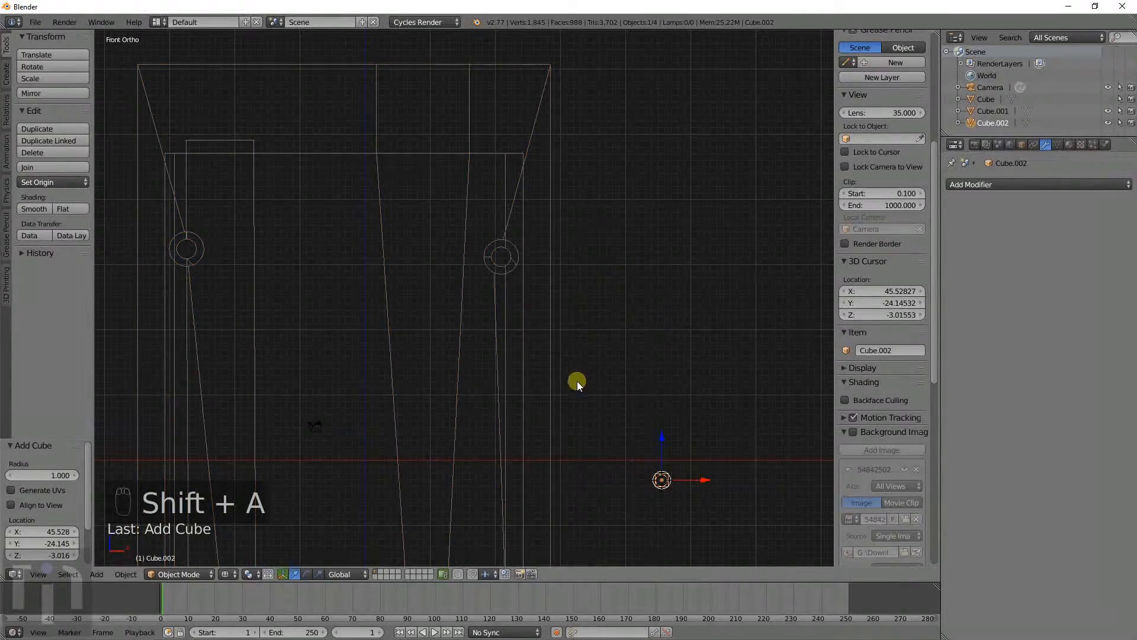
# Step: Move the new cube in the right view about 25.53 along Y and 9.99 along Z, onto the plate's side profile
pyautogui.rightClick(547, 445)
pyautogui.press('KP_1')
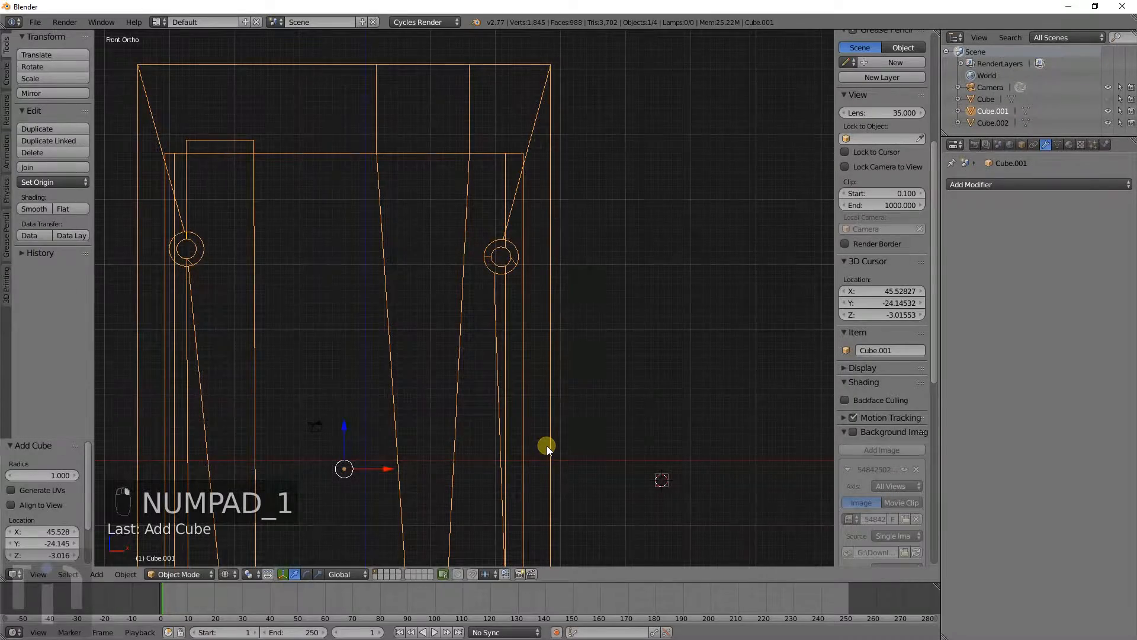
pyautogui.press('KP_3')
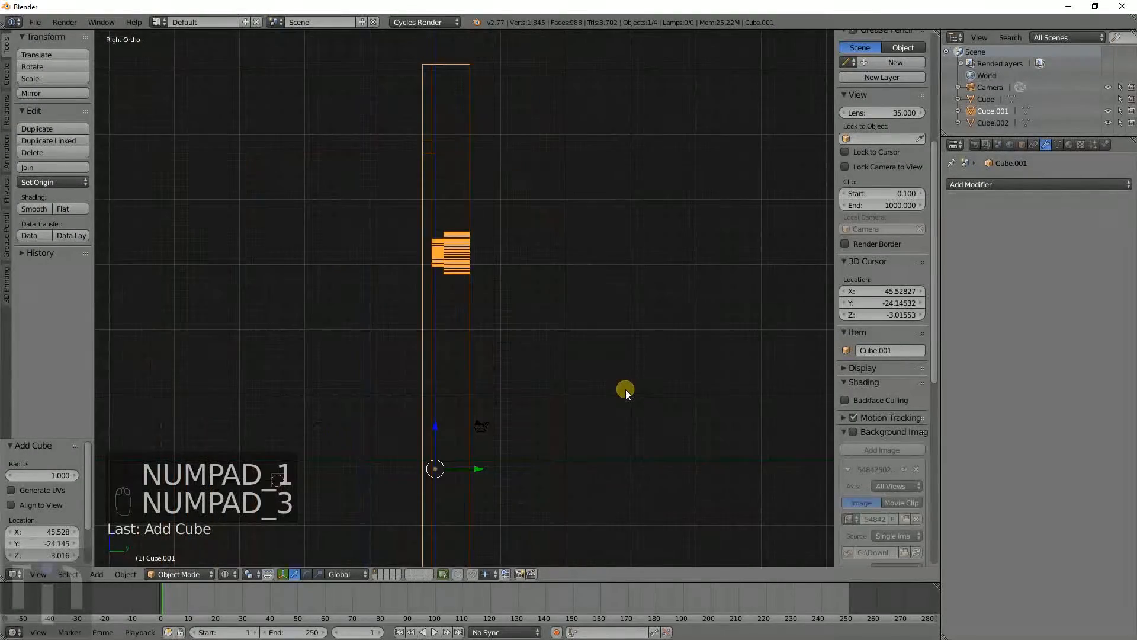
pyautogui.scroll(-5, 510, 407)
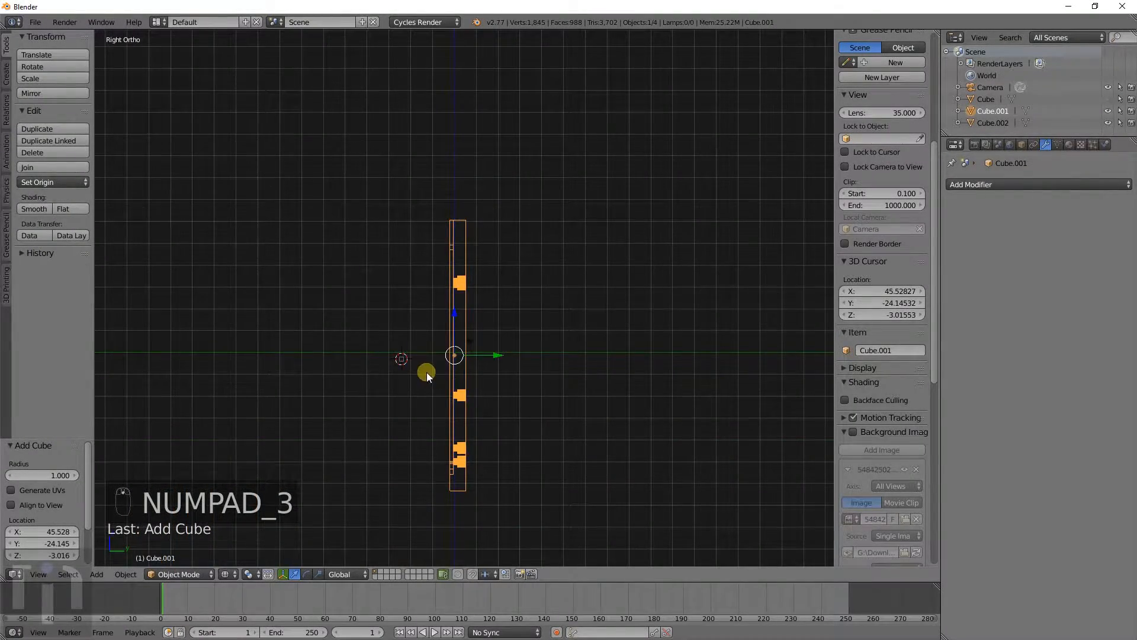
pyautogui.rightClick(403, 362)
pyautogui.scroll(5, 452, 389)
pyautogui.press('g')
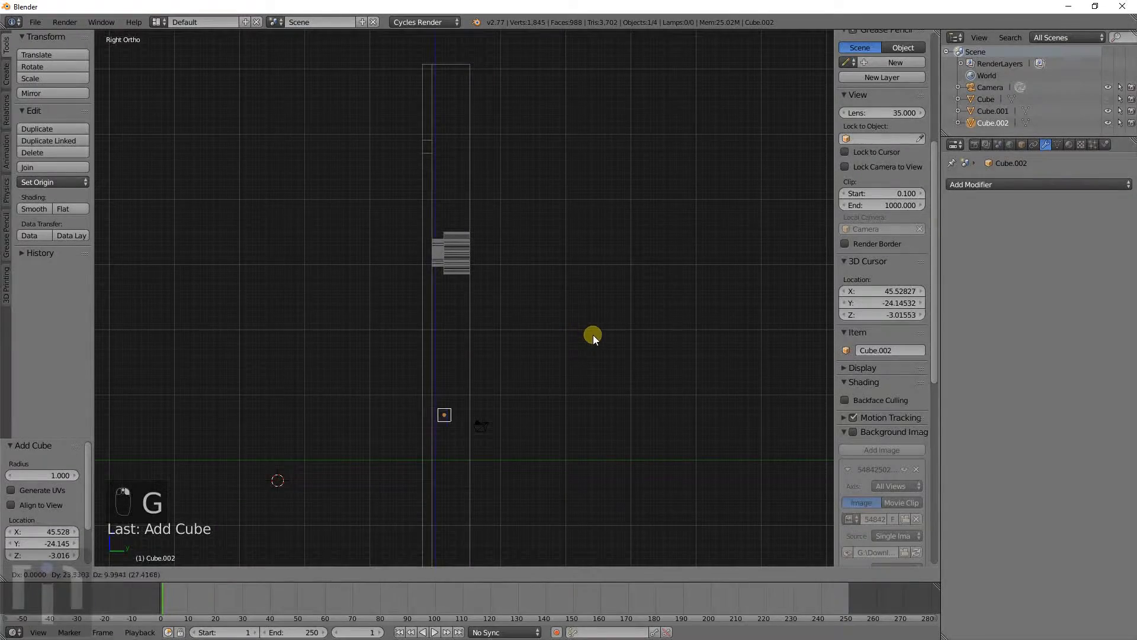
pyautogui.click(593, 336)
# Step: Nudge the cube about 0.455 along Y within the plate's thickness and scale it along Y by about 3.588
pyautogui.keyDown('shift'); pyautogui.moveTo(478, 411); pyautogui.dragTo(533, 325, button='middle'); pyautogui.keyUp('shift')
pyautogui.scroll(6, 534, 325)
pyautogui.keyDown('shift'); pyautogui.moveTo(637, 380); pyautogui.dragTo(557, 316, button='middle'); pyautogui.keyUp('shift')
pyautogui.scroll(1, 557, 315)
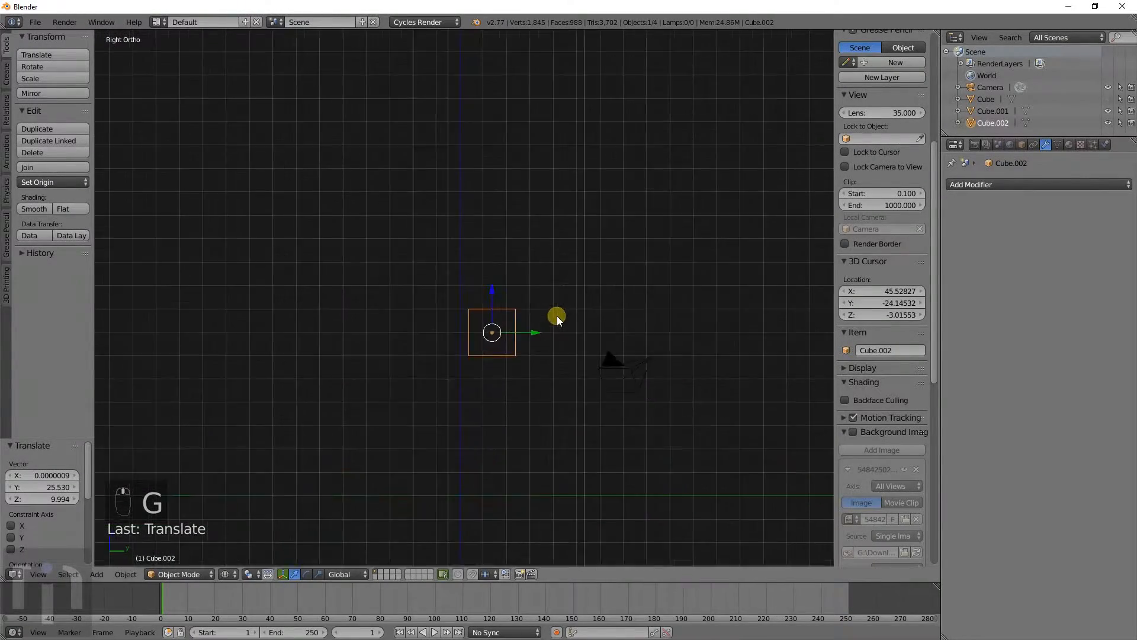
pyautogui.scroll(3, 557, 316)
pyautogui.press('g')
pyautogui.click(577, 328)
pyautogui.press('s')
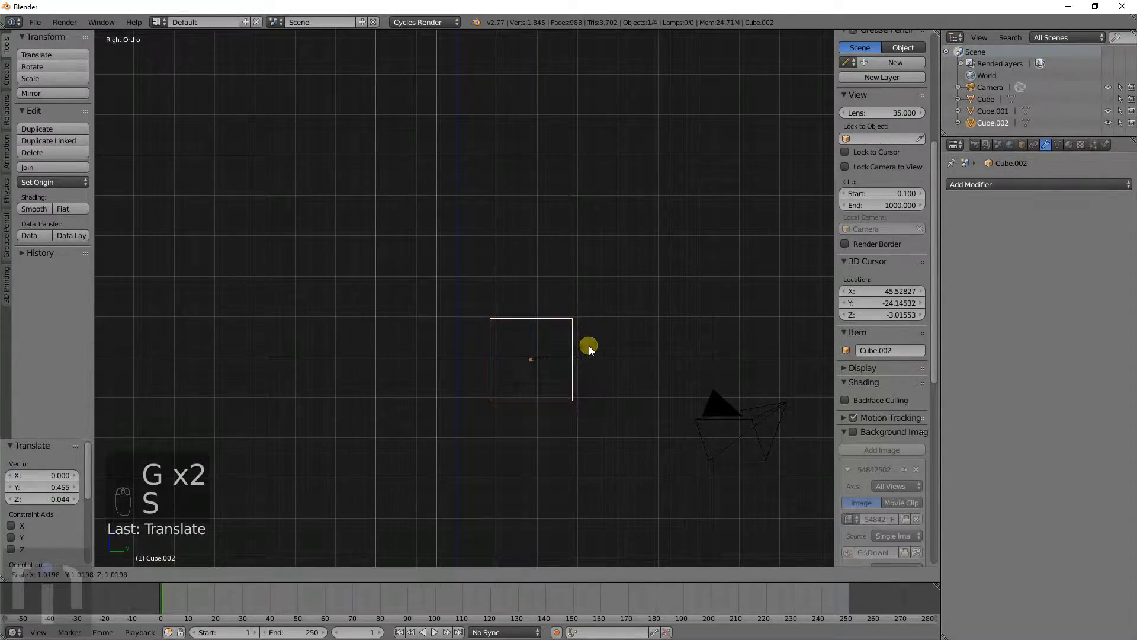
pyautogui.middleClick(614, 348)
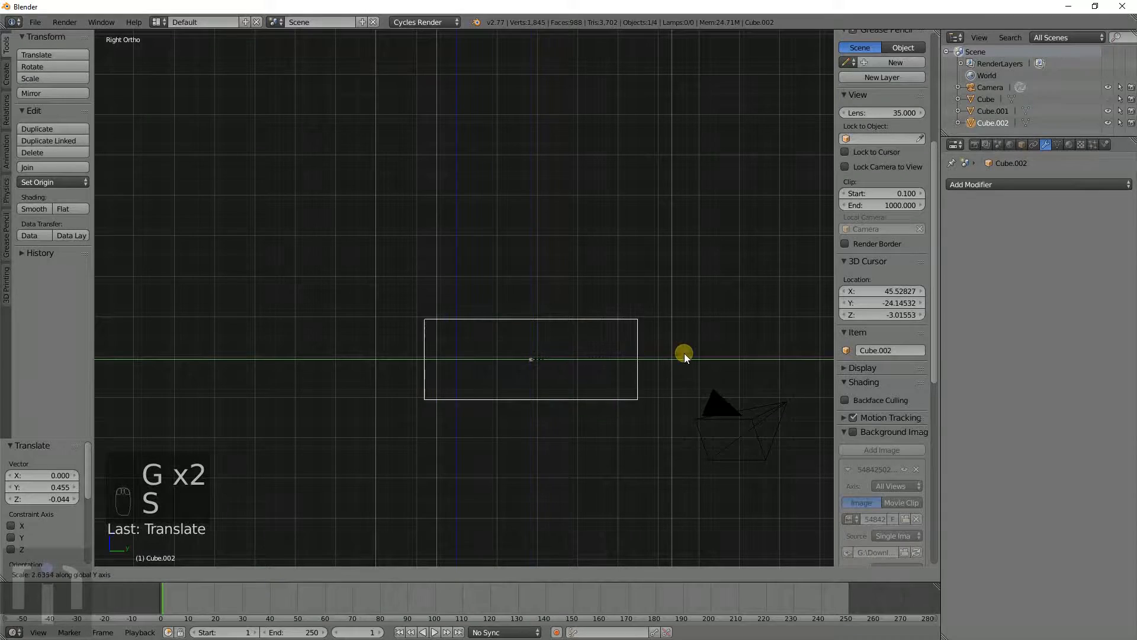
pyautogui.click(738, 371)
# Step: Shift the cube about -0.179 along Y and scale it by 1.024 along Y to match the plate's thickness
pyautogui.press('g')
pyautogui.middleClick(720, 368)
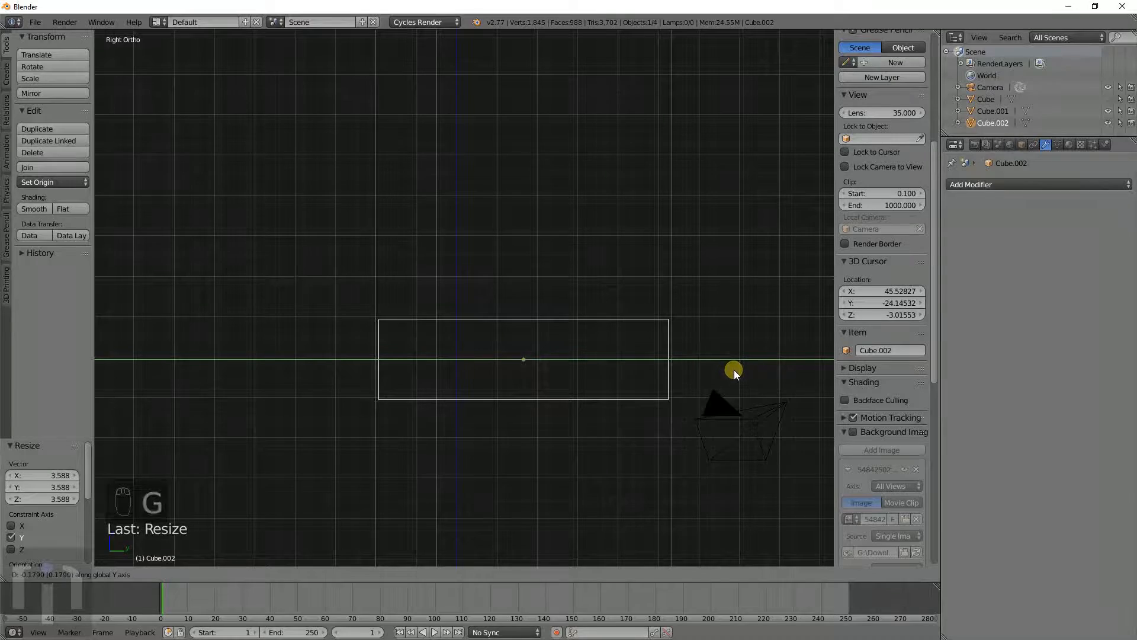
pyautogui.click(734, 370)
pyautogui.press('s')
pyautogui.middleClick(696, 367)
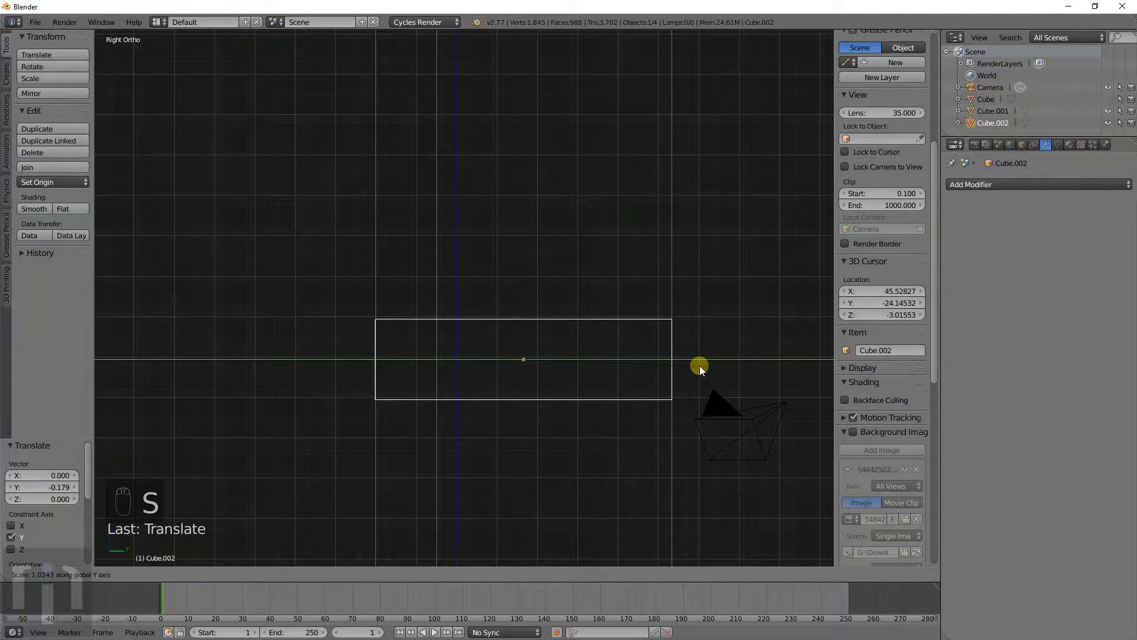
pyautogui.click(699, 365)
# Step: Examine both ends of the cube up close for alignment with the plate's front and back faces
pyautogui.keyDown('shift'); pyautogui.moveTo(701, 377); pyautogui.dragTo(581, 311, button='middle'); pyautogui.keyUp('shift')
pyautogui.scroll(6, 577, 308)
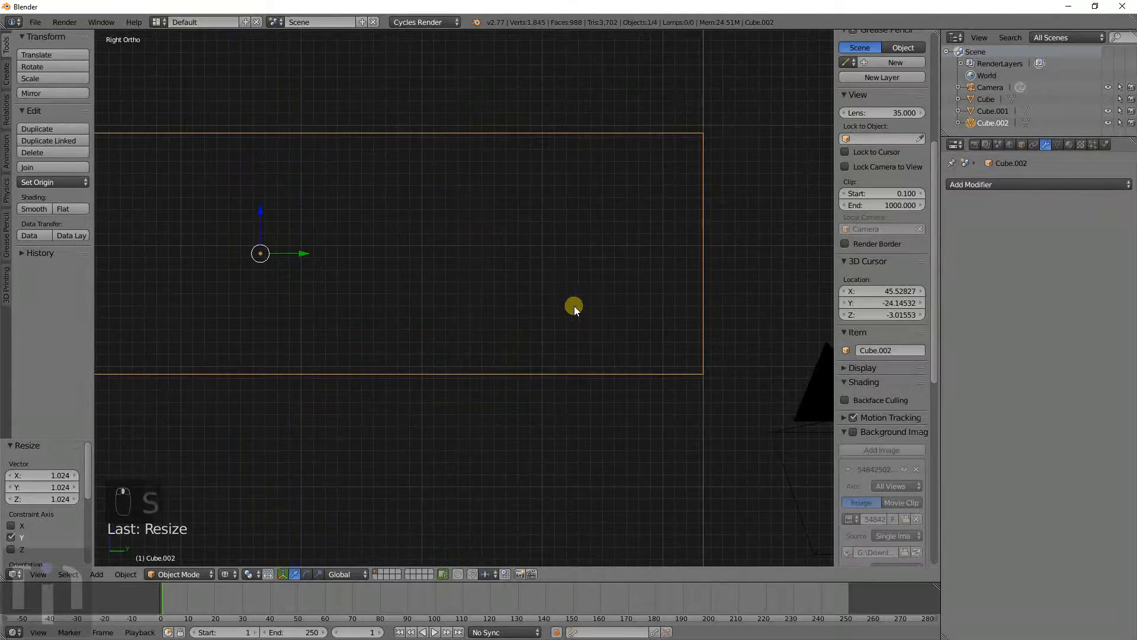
pyautogui.keyDown('shift'); pyautogui.moveTo(695, 297); pyautogui.dragTo(549, 318, button='middle'); pyautogui.keyUp('shift')
pyautogui.scroll(7, 569, 307)
pyautogui.scroll(-10, 570, 307)
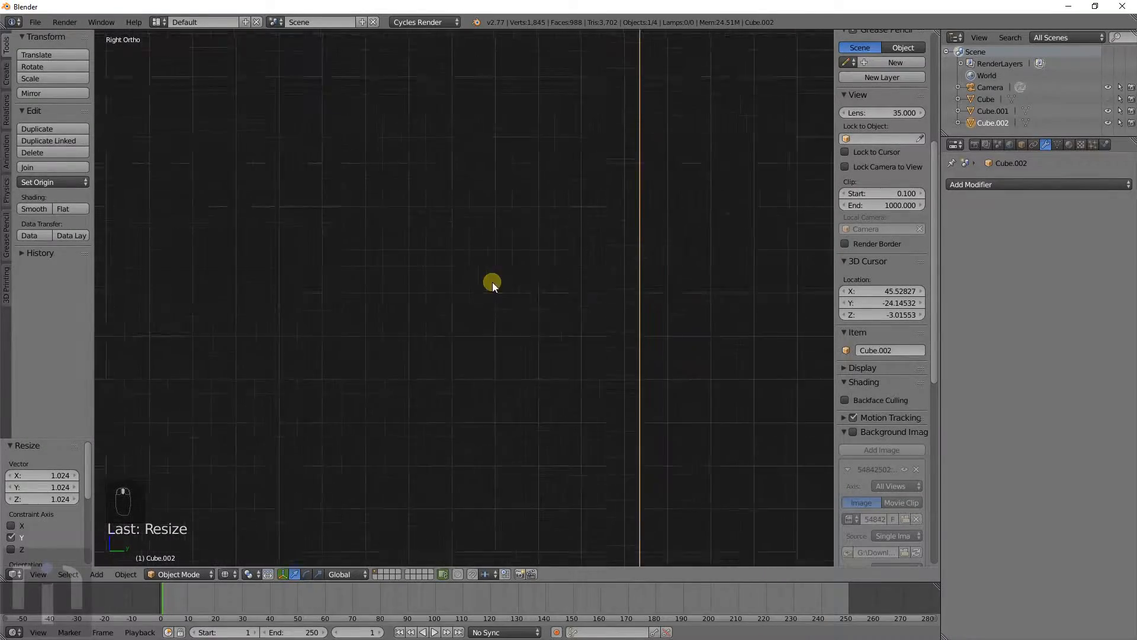
pyautogui.keyDown('shift'); pyautogui.moveTo(272, 324); pyautogui.dragTo(488, 333, button='middle'); pyautogui.keyUp('shift')
pyautogui.keyDown('shift'); pyautogui.moveTo(326, 325); pyautogui.dragTo(454, 324, button='middle'); pyautogui.keyUp('shift')
pyautogui.scroll(2, 453, 323)
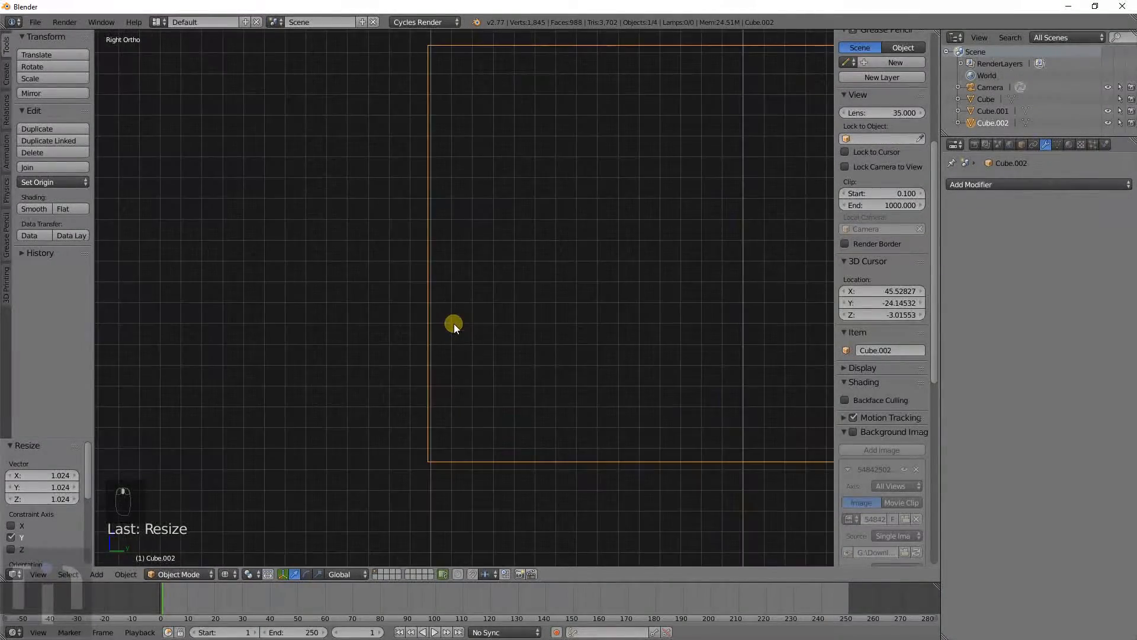
pyautogui.scroll(-3, 431, 246)
# Step: Select the four vertices at the cube's negative-Y end and move them about 0.015 along Y, flush with the plate's face
pyautogui.press('Tab')
pyautogui.press('a')
pyautogui.press('a')
pyautogui.press('b')
pyautogui.moveTo(428, 137); pyautogui.dragTo(465, 438)
pyautogui.press('g')
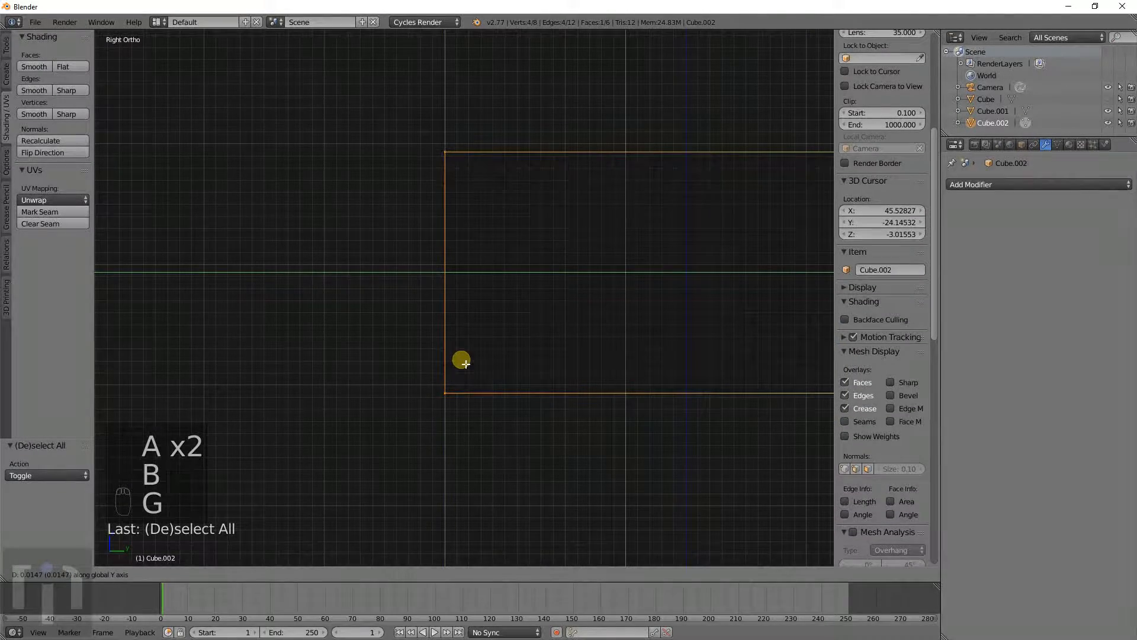
pyautogui.click(465, 364)
pyautogui.scroll(-3, 561, 332)
pyautogui.scroll(-1, 683, 332)
pyautogui.press('Tab')
# Step: Return to Object Mode and check the thickness-matched cube's Y dimension
pyautogui.keyDown('shift'); pyautogui.moveTo(683, 332); pyautogui.dragTo(453, 343, button='middle'); pyautogui.keyUp('shift')
pyautogui.scroll(-4, 329, 326)
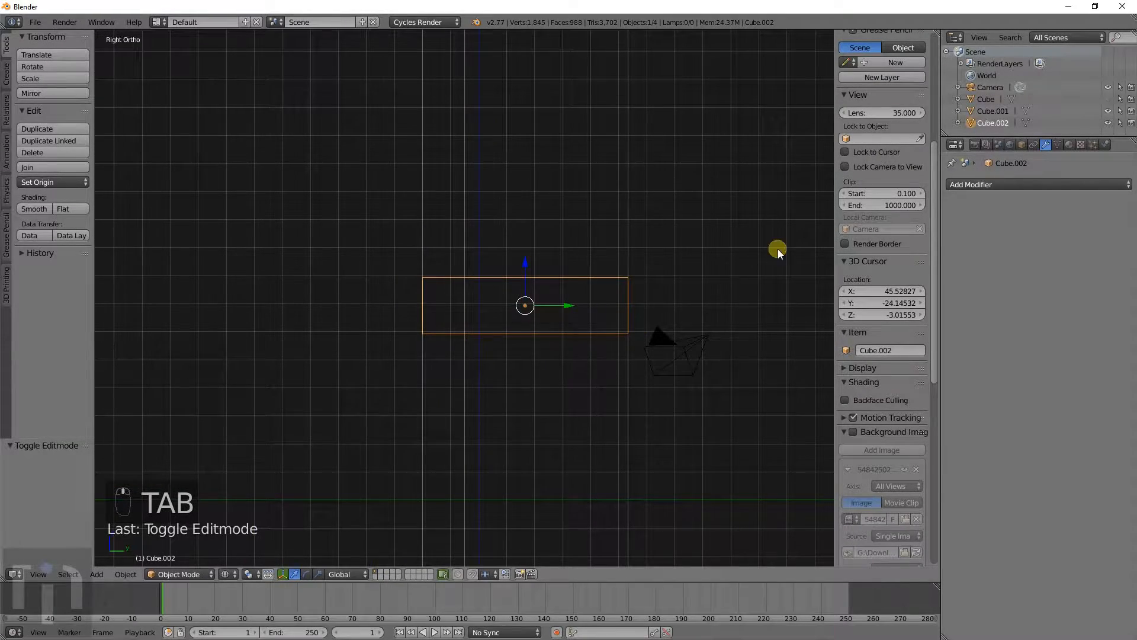
pyautogui.scroll(10, 912, 319)
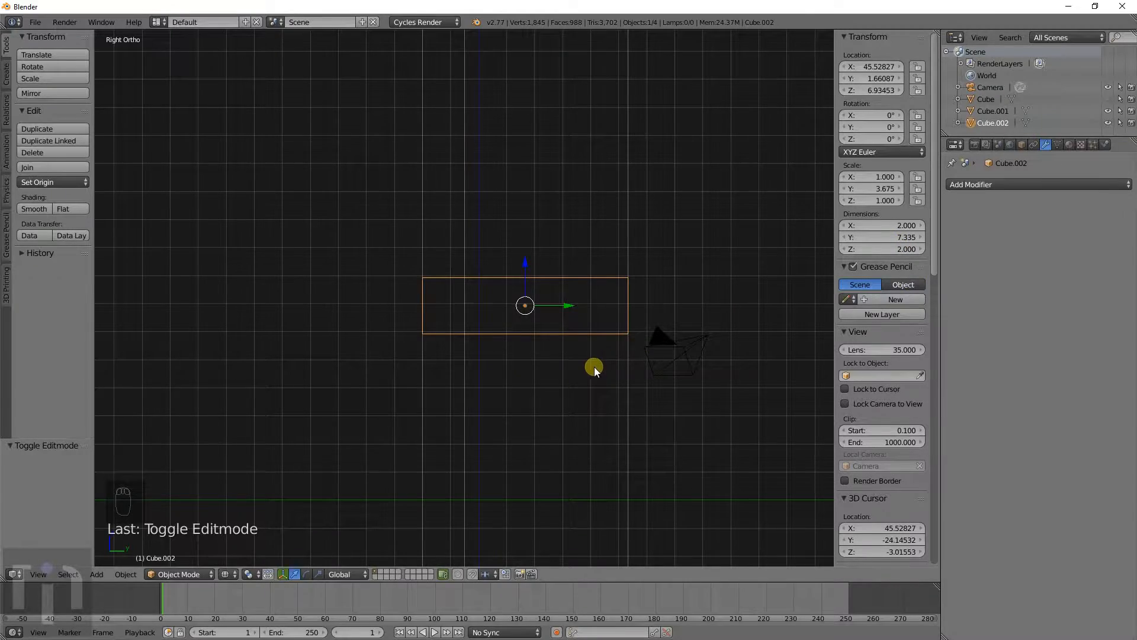
pyautogui.scroll(-5, 595, 367)
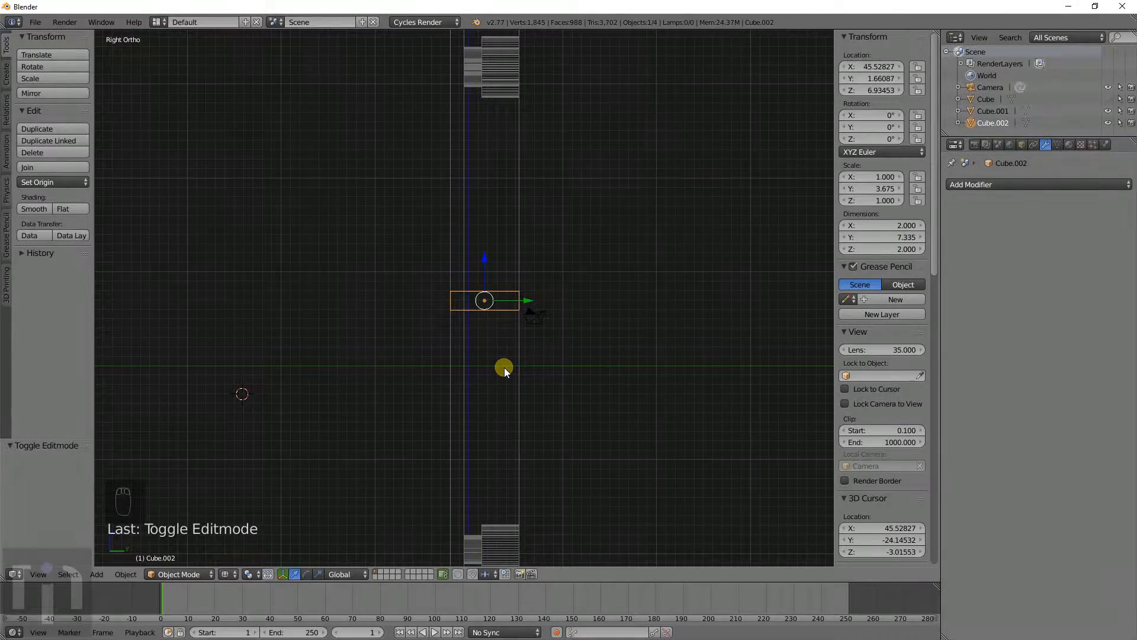
# Step: Move the cube about -12.434 along X and 34.477 along Z, beside the upper part of the plate
pyautogui.moveTo(496, 365); pyautogui.dragTo(613, 351, button='middle')
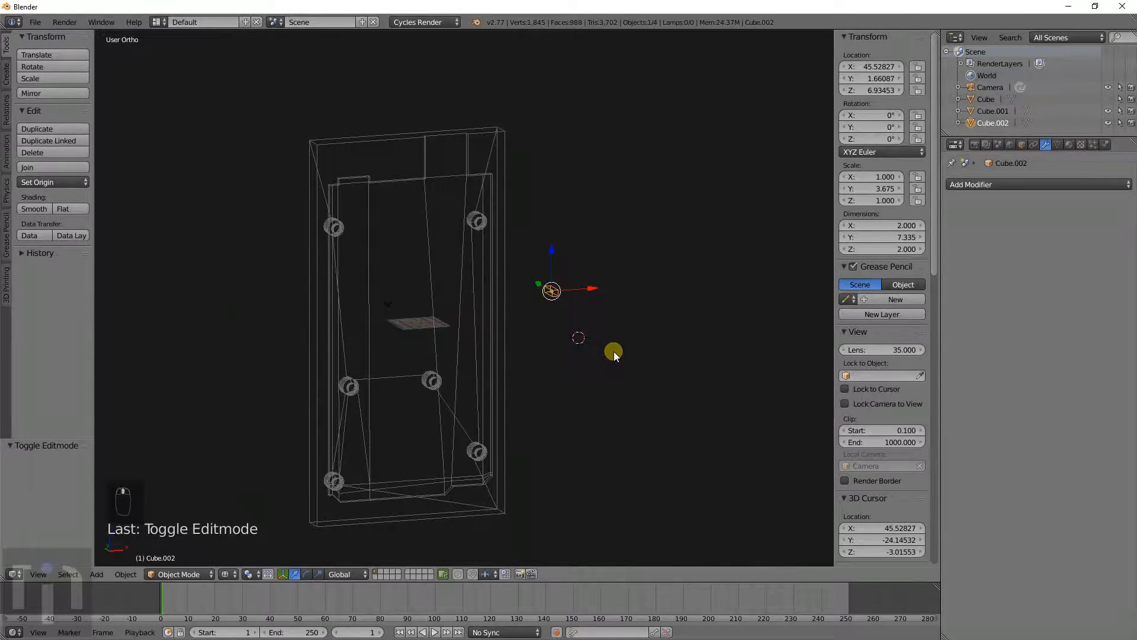
pyautogui.press('KP_1')
pyautogui.press('z')
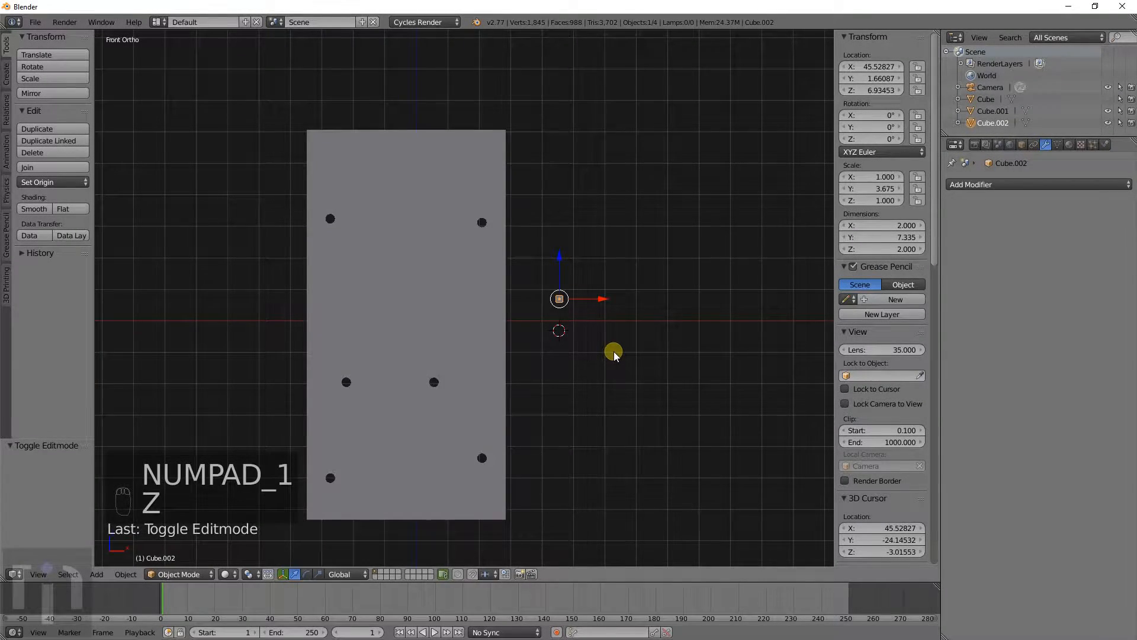
pyautogui.press('g')
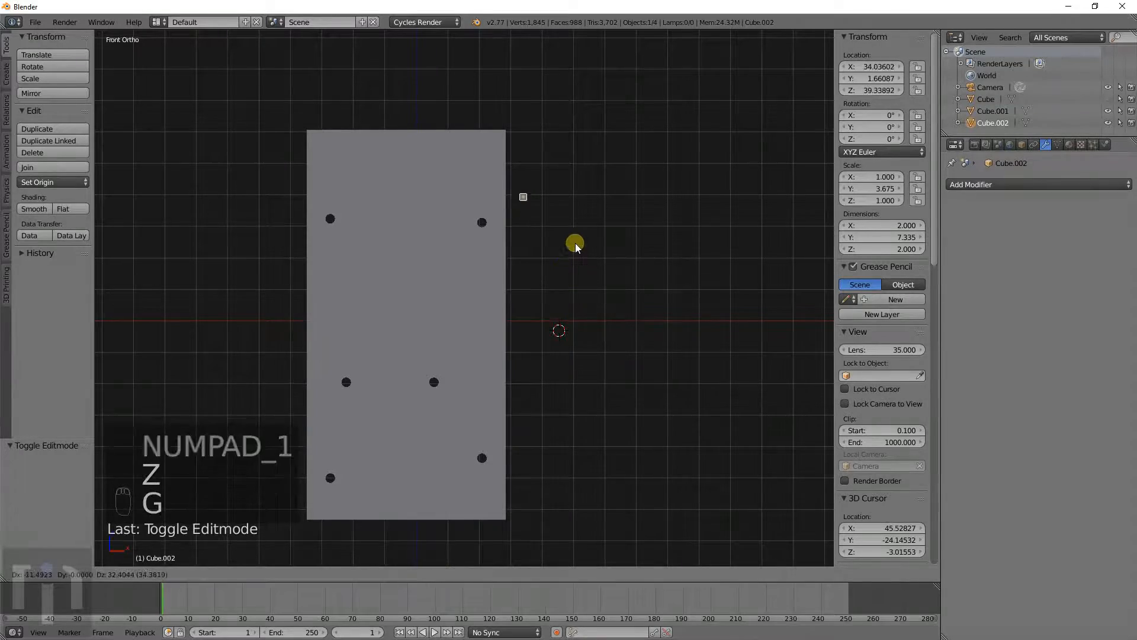
pyautogui.click(574, 242)
pyautogui.scroll(5, 545, 322)
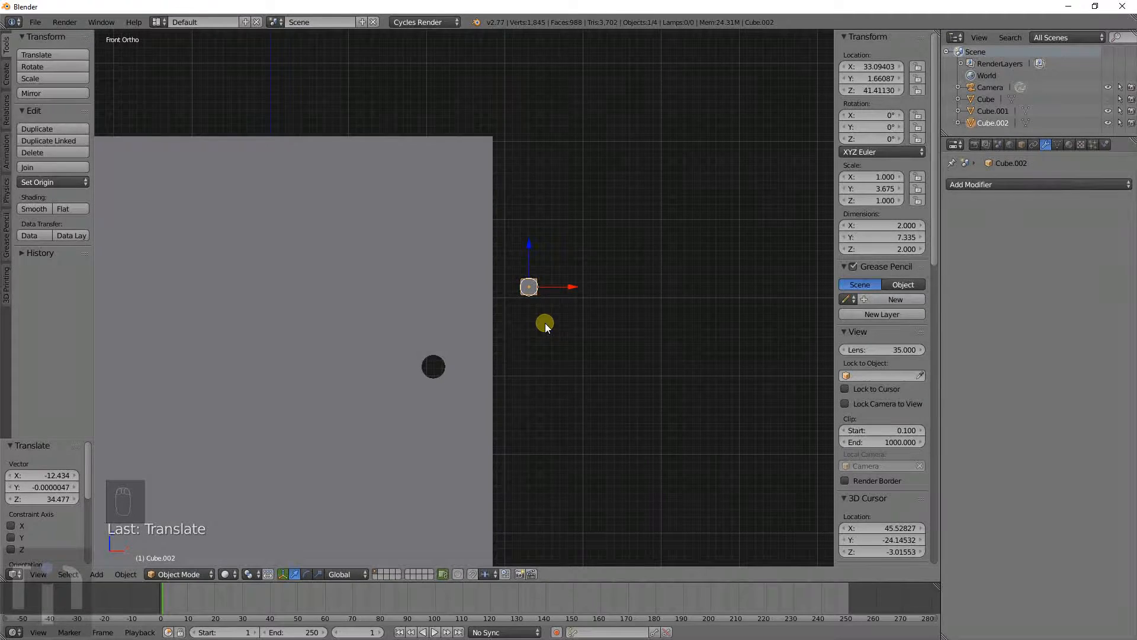
# Step: Delete the cube and add a mesh cylinder at the 3D cursor
pyautogui.press('x')
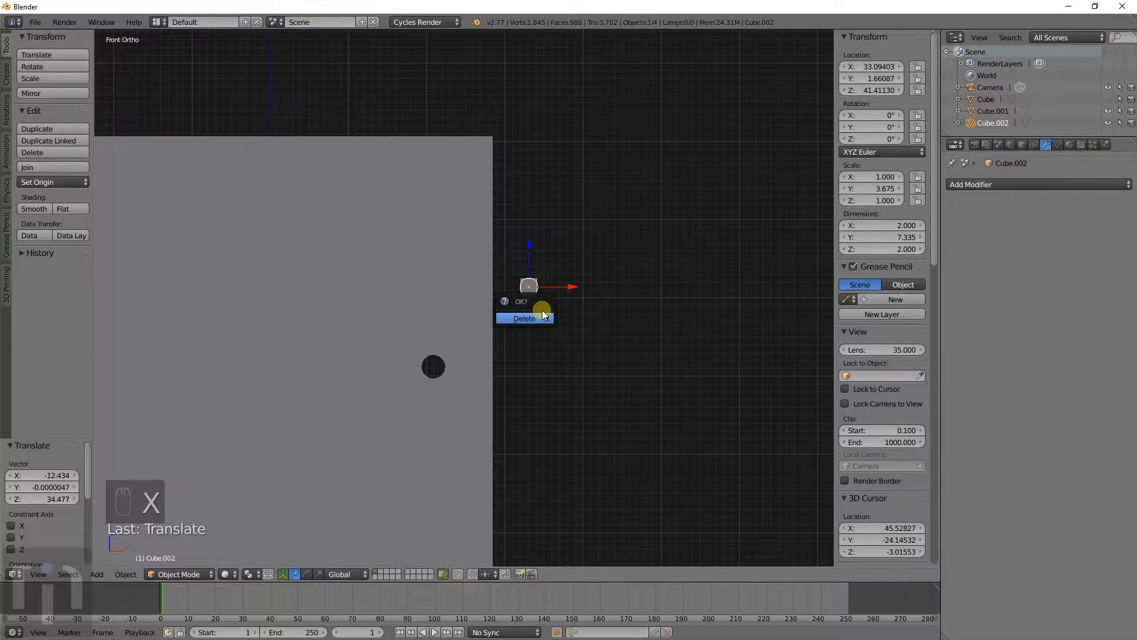
pyautogui.click(537, 319)
pyautogui.scroll(-3, 585, 351)
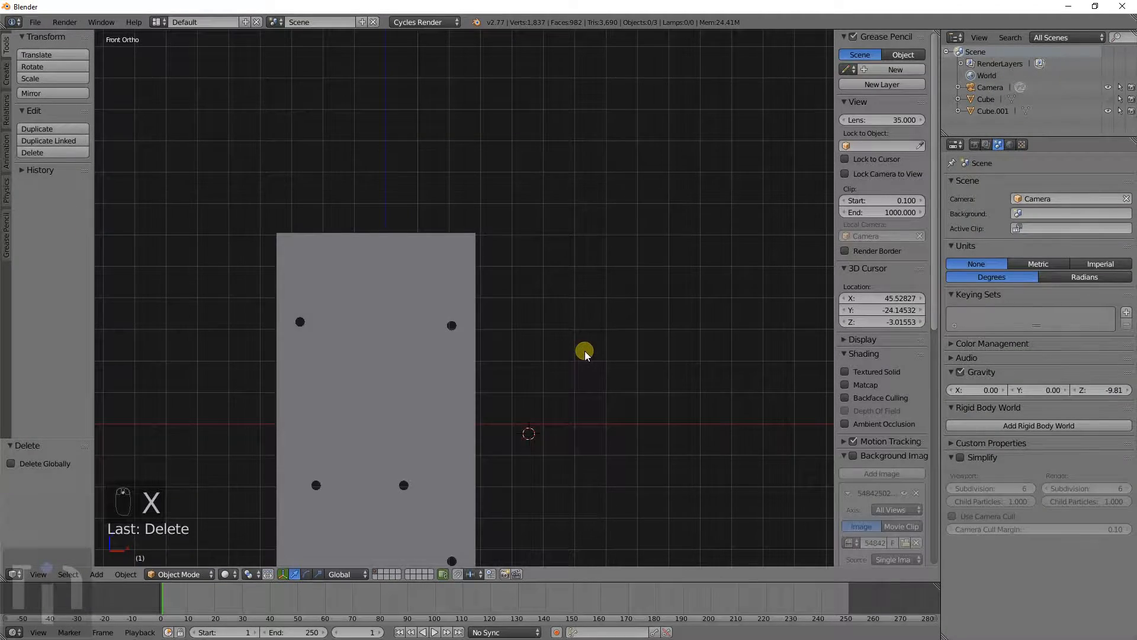
pyautogui.hotkey('shift', 'a')
pyautogui.moveTo(585, 350)
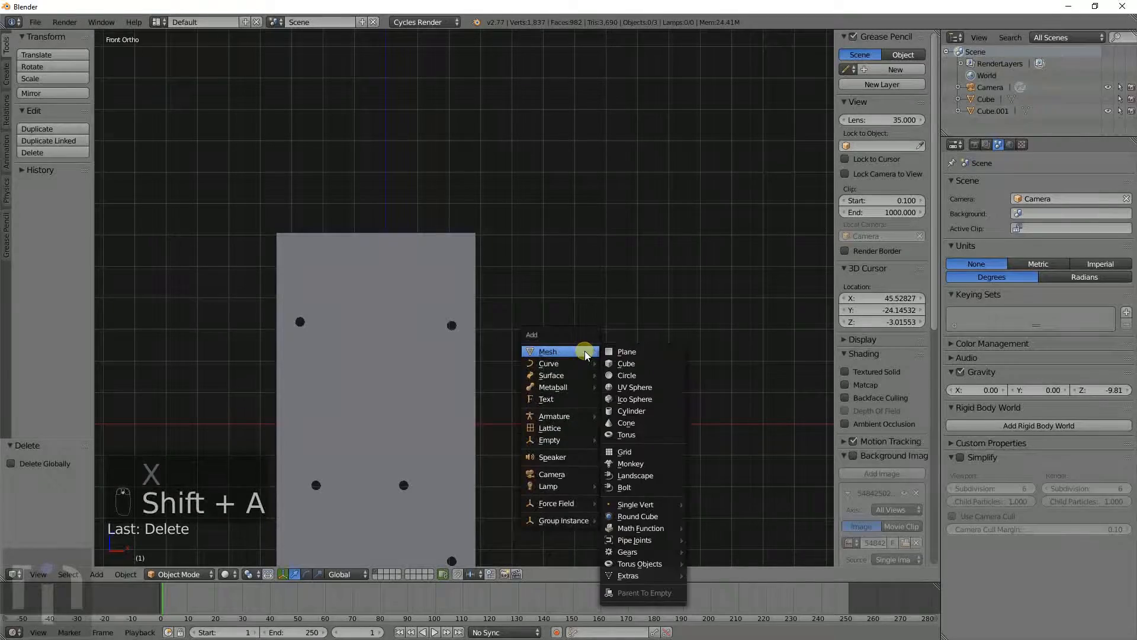
pyautogui.click(632, 410)
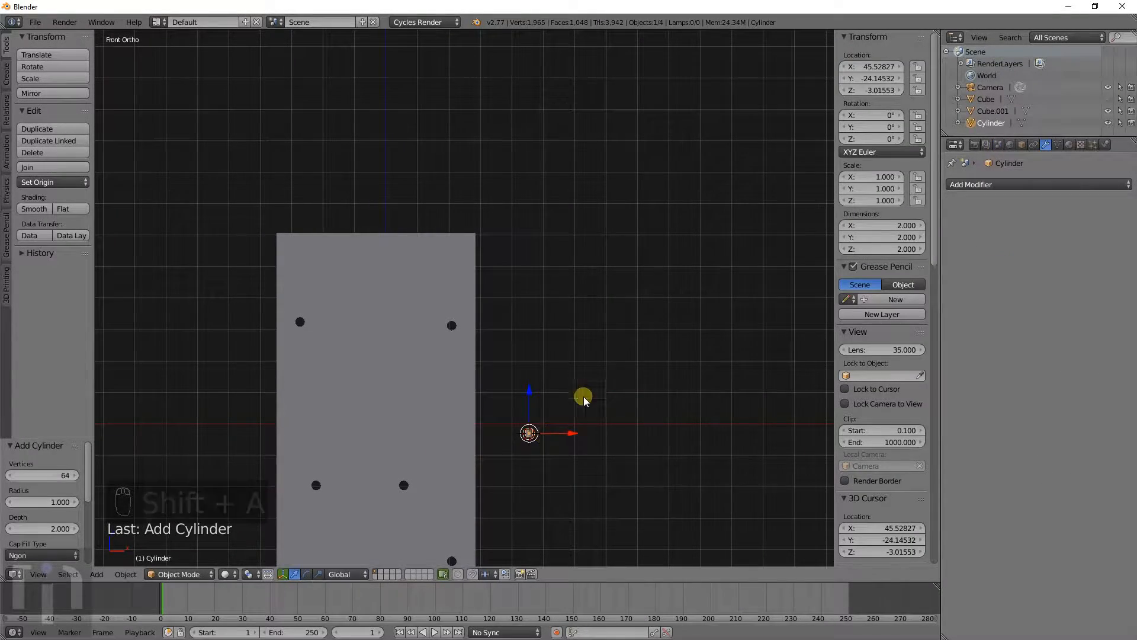
# Step: Rotate the cylinder 90° about the X axis
pyautogui.keyDown('shift'); pyautogui.moveTo(575, 468); pyautogui.dragTo(516, 348, button='middle'); pyautogui.keyUp('shift')
pyautogui.scroll(3, 531, 347)
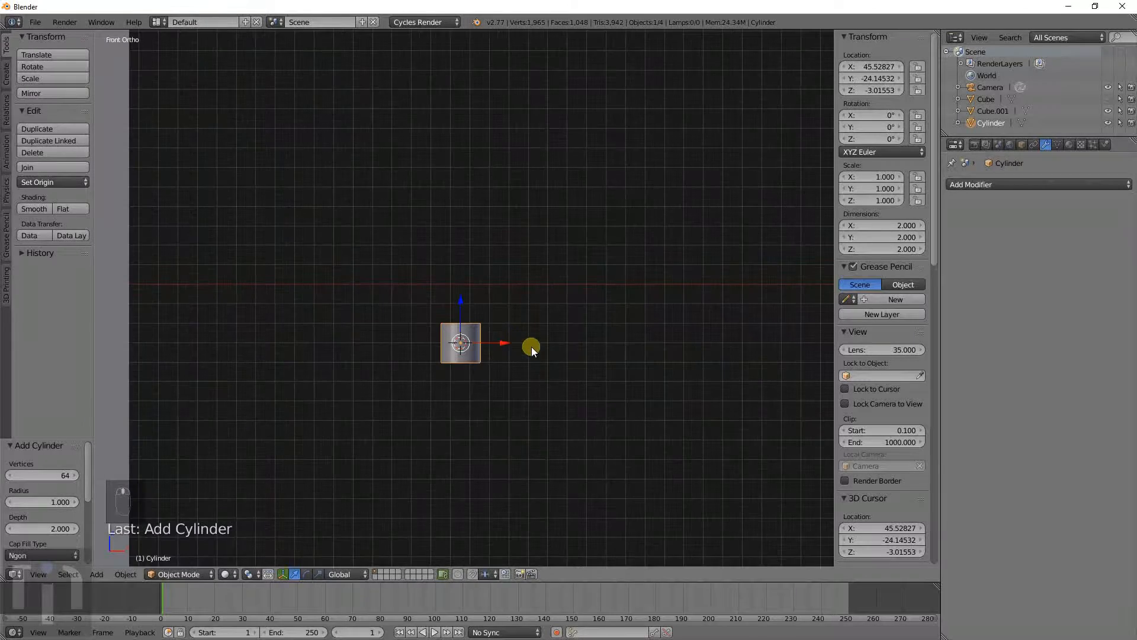
pyautogui.press('r')
pyautogui.press('x')
pyautogui.press('9')
pyautogui.press('0')
pyautogui.press('Return')
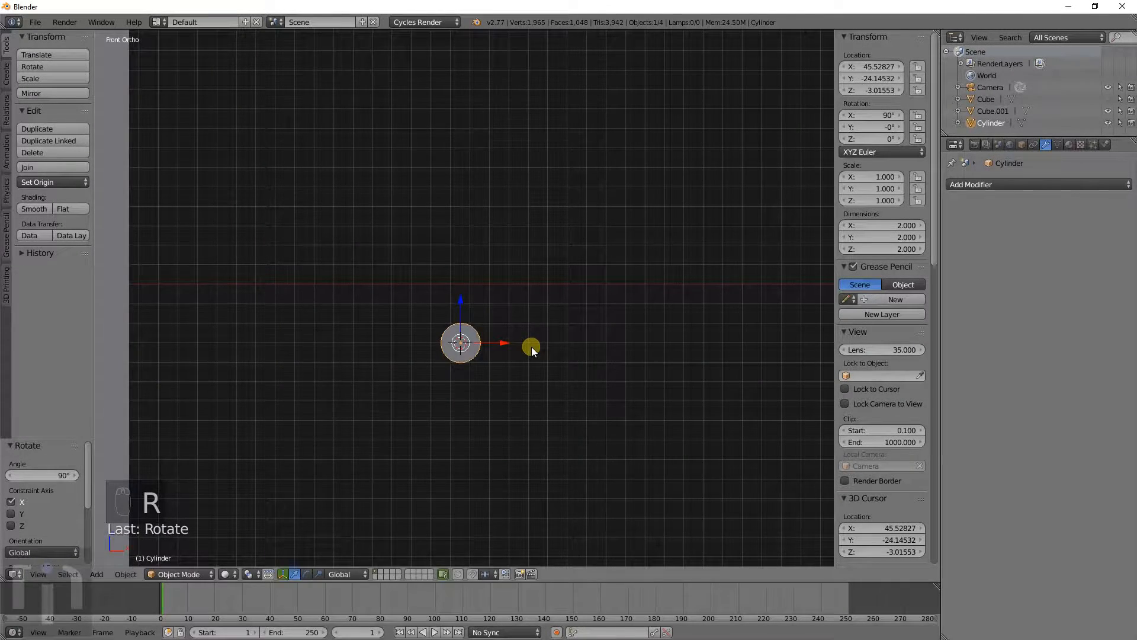
# Step: Set the cylinder's Z dimension to 7.33
pyautogui.click(863, 250)
pyautogui.write('7')
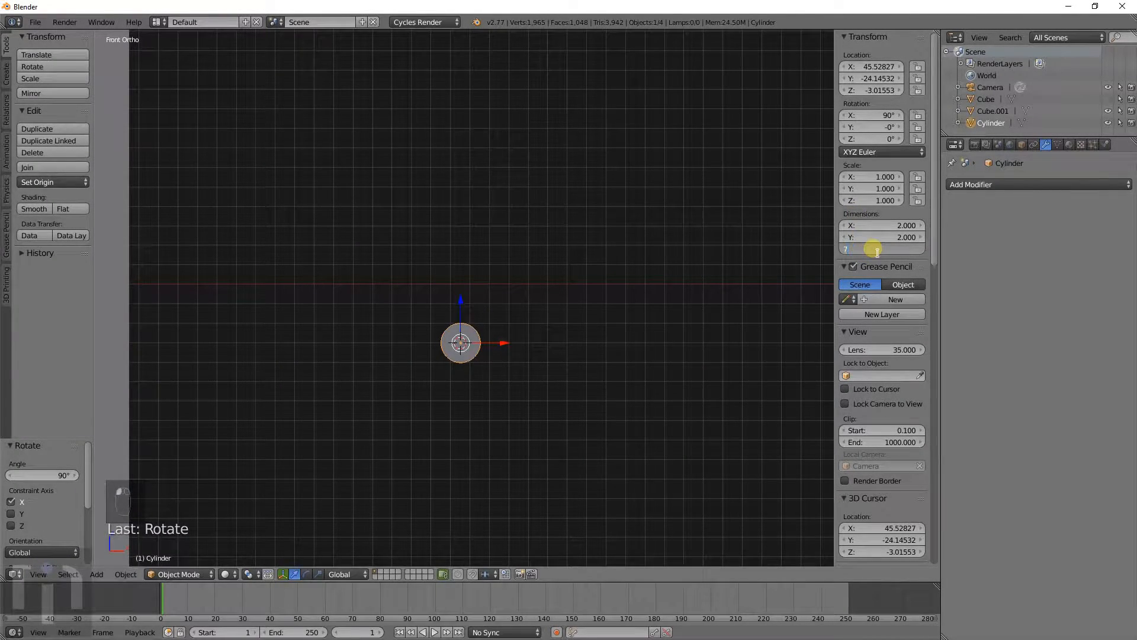
pyautogui.write('.33')
pyautogui.press('Return')
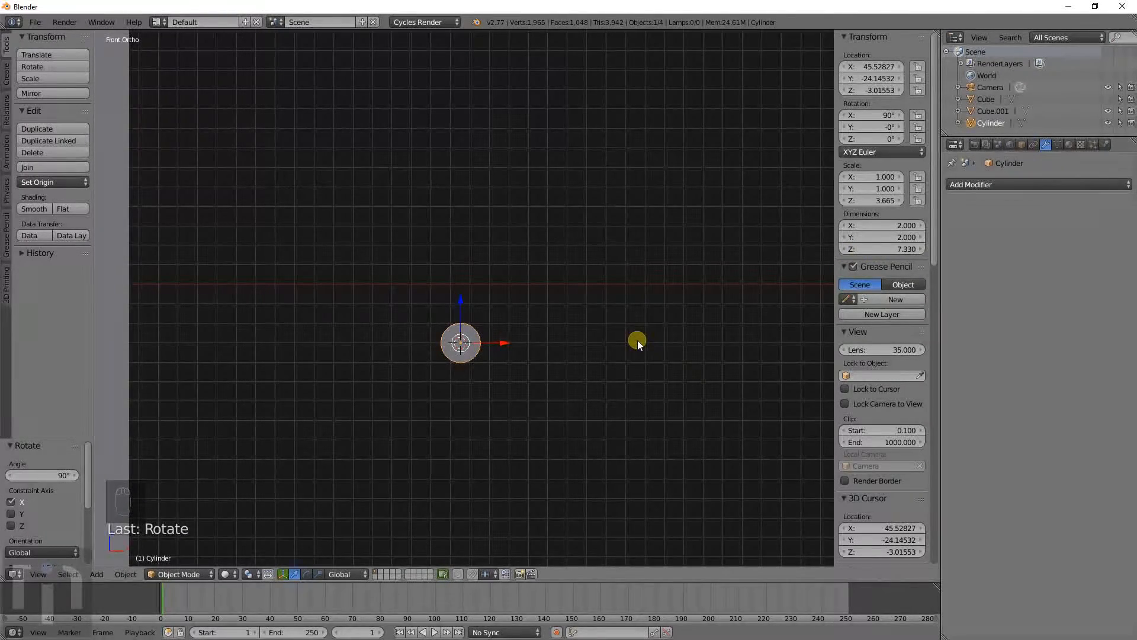
# Step: Move the cylinder about 25.803 along Y so it spans the plate's thickness
pyautogui.press('KP_3')
pyautogui.press('KP_1')
pyautogui.press('KP_3')
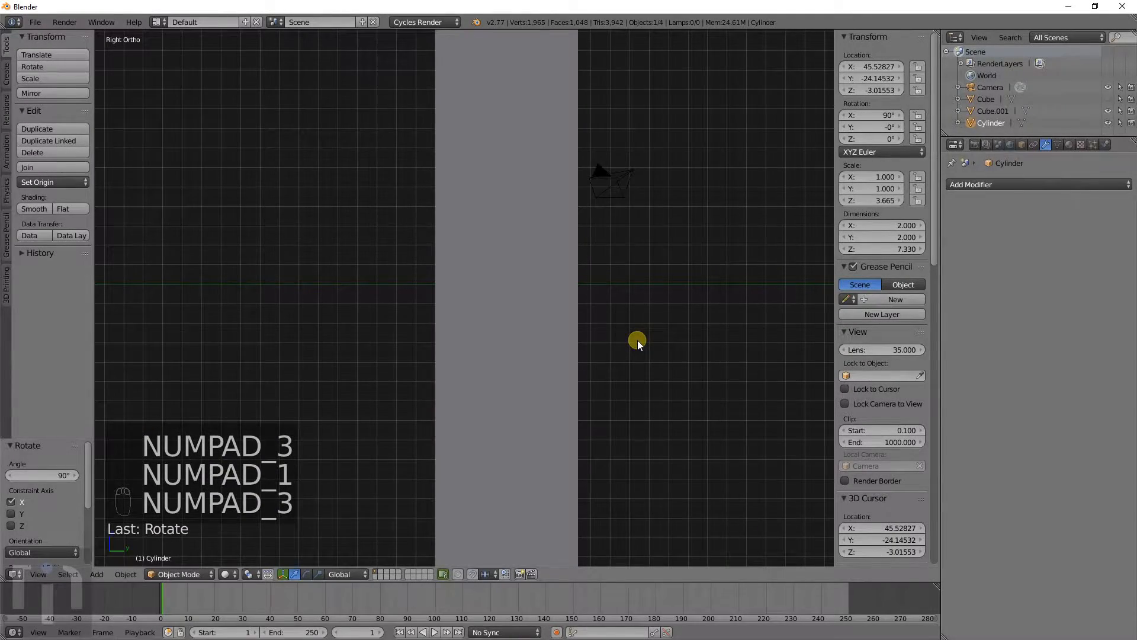
pyautogui.scroll(-5, 483, 315)
pyautogui.press('g')
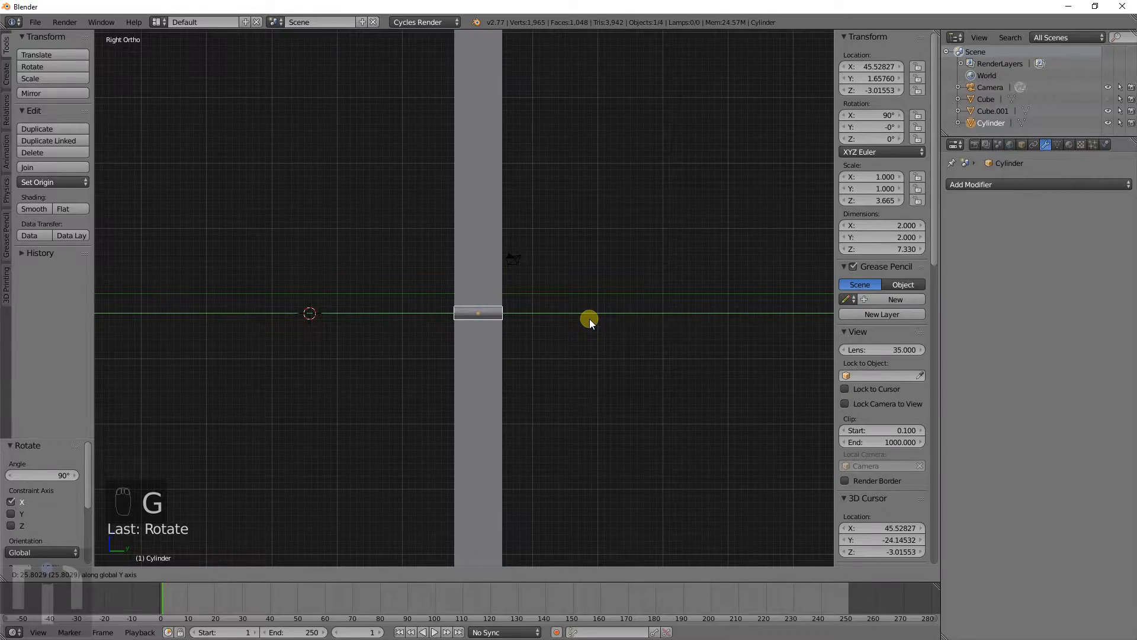
pyautogui.click(588, 319)
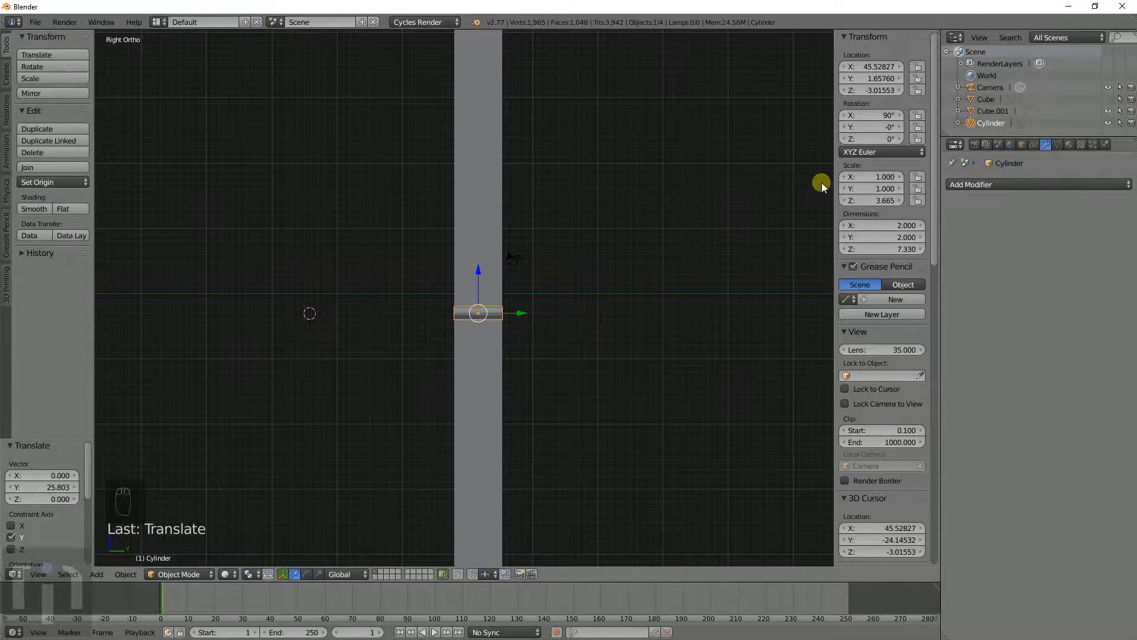
# Step: Examine the cylinder's ends up close for alignment with the plate's front and back faces
pyautogui.scroll(5, 477, 383)
pyautogui.scroll(5, 512, 402)
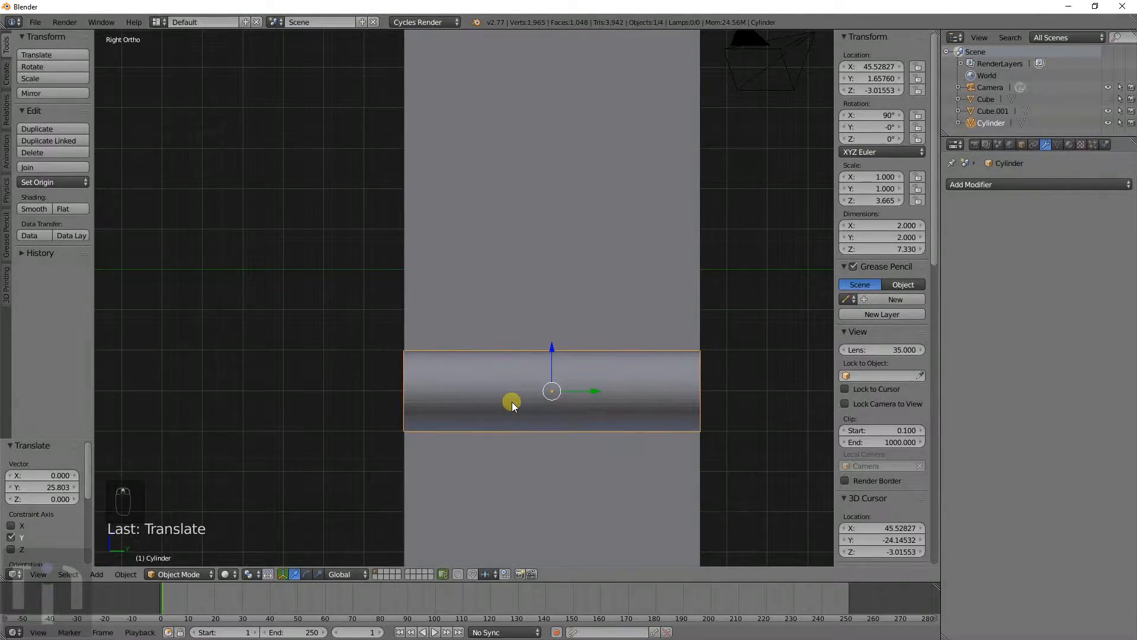
pyautogui.scroll(3, 595, 326)
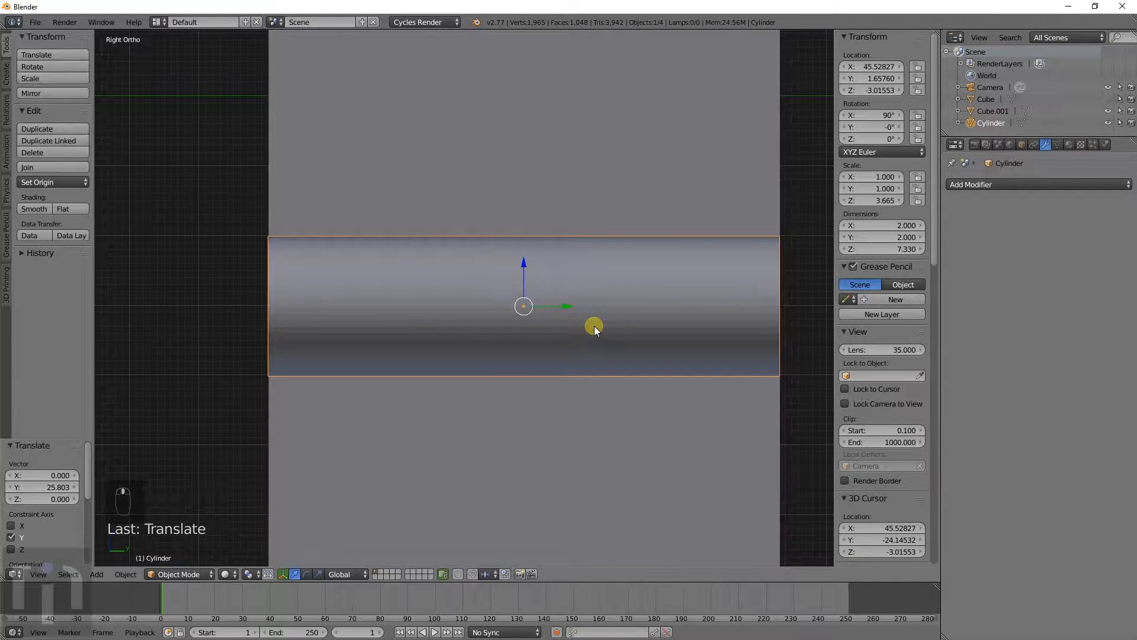
pyautogui.scroll(-2, 595, 326)
pyautogui.press('z')
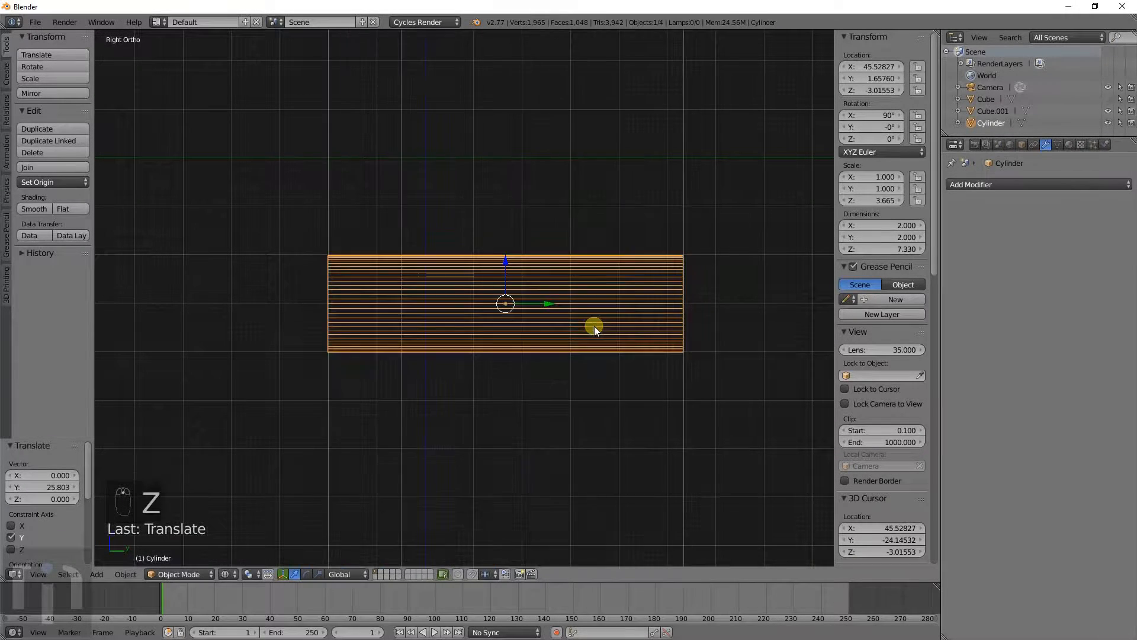
pyautogui.press('z')
pyautogui.press('KP_1')
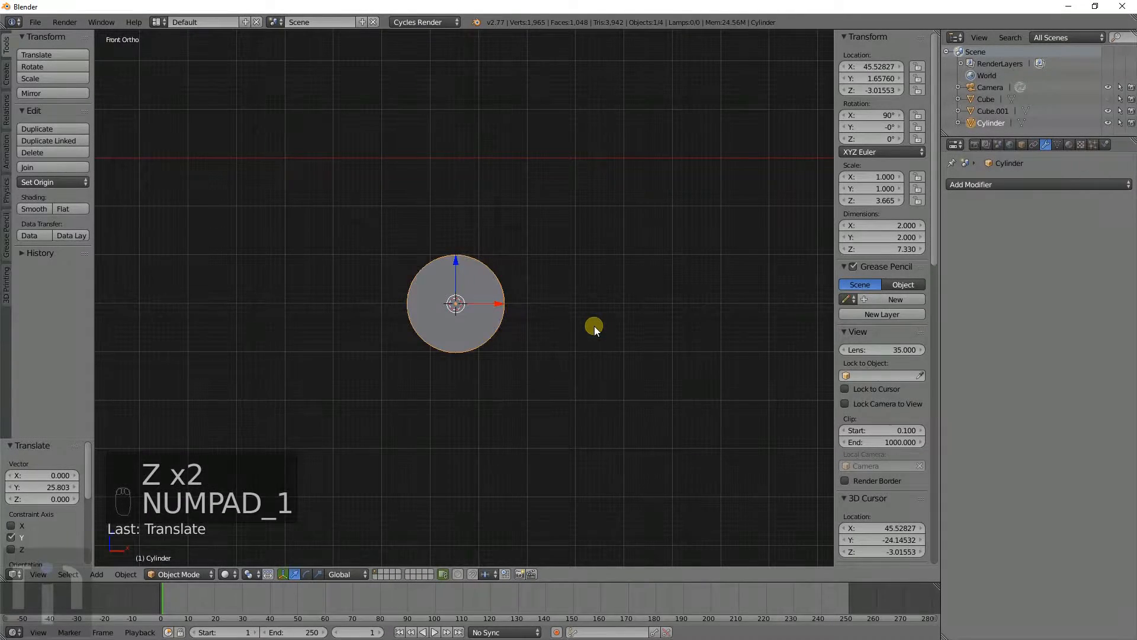
pyautogui.scroll(-4, 510, 317)
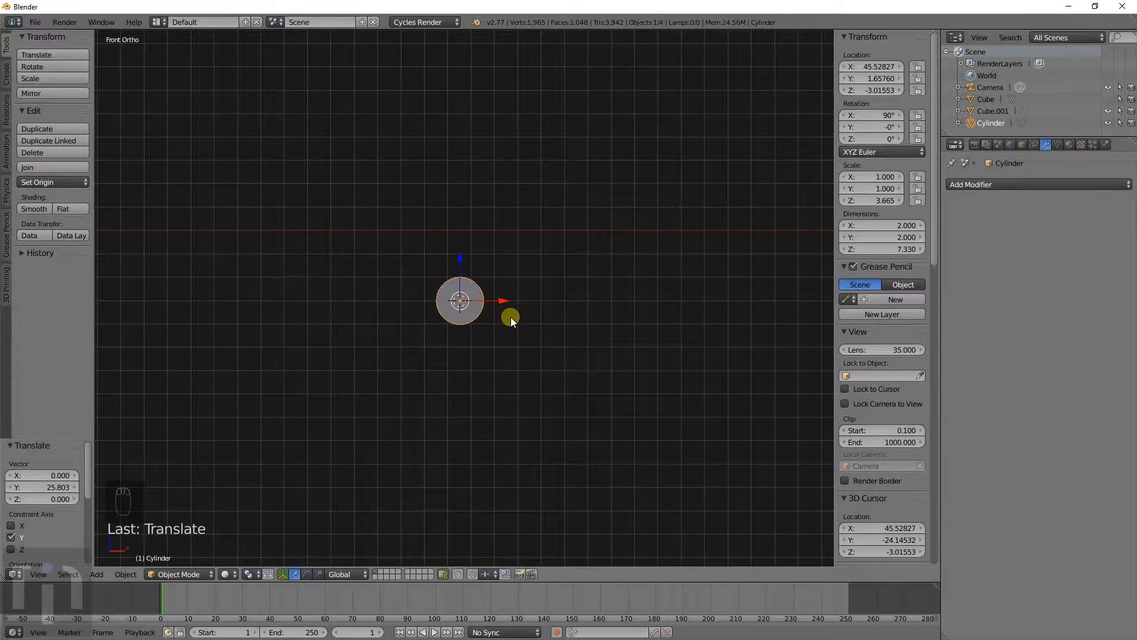
# Step: Apply the cylinder's rotation and check its orientation
pyautogui.hotkey('ctrl', 'a')
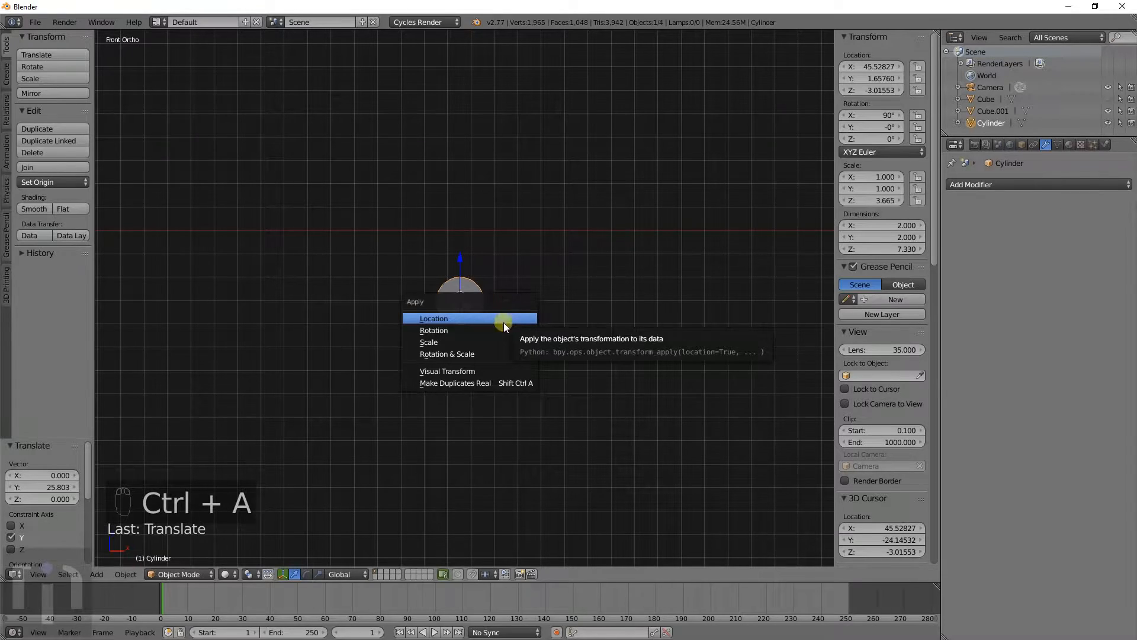
pyautogui.click(496, 331)
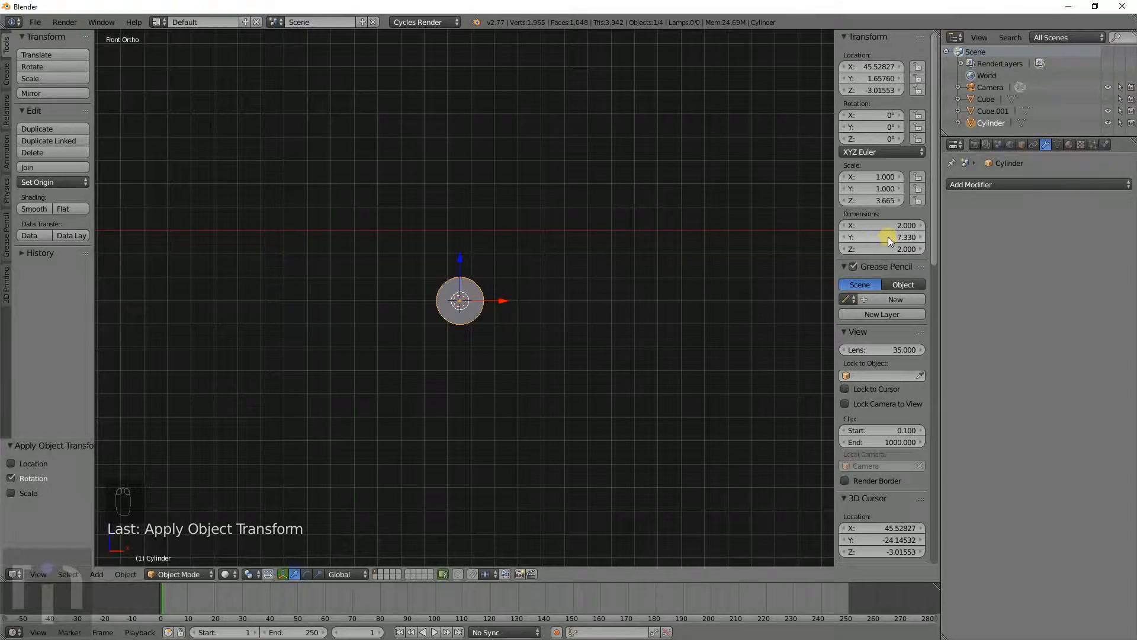
pyautogui.moveTo(595, 304); pyautogui.dragTo(547, 311, button='middle')
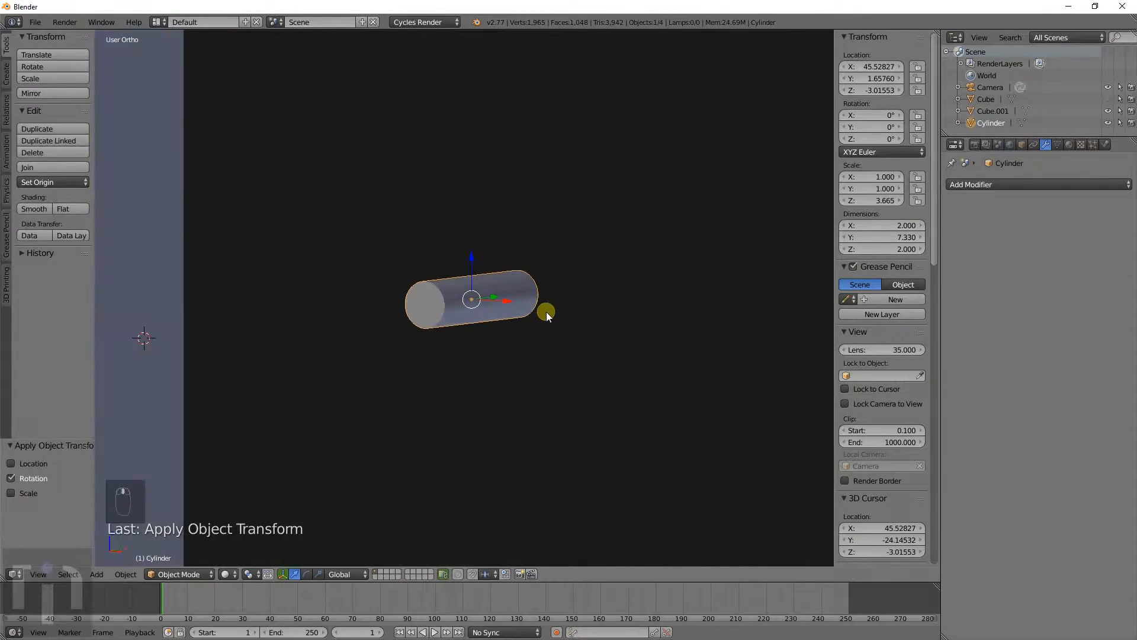
pyautogui.press('KP_1')
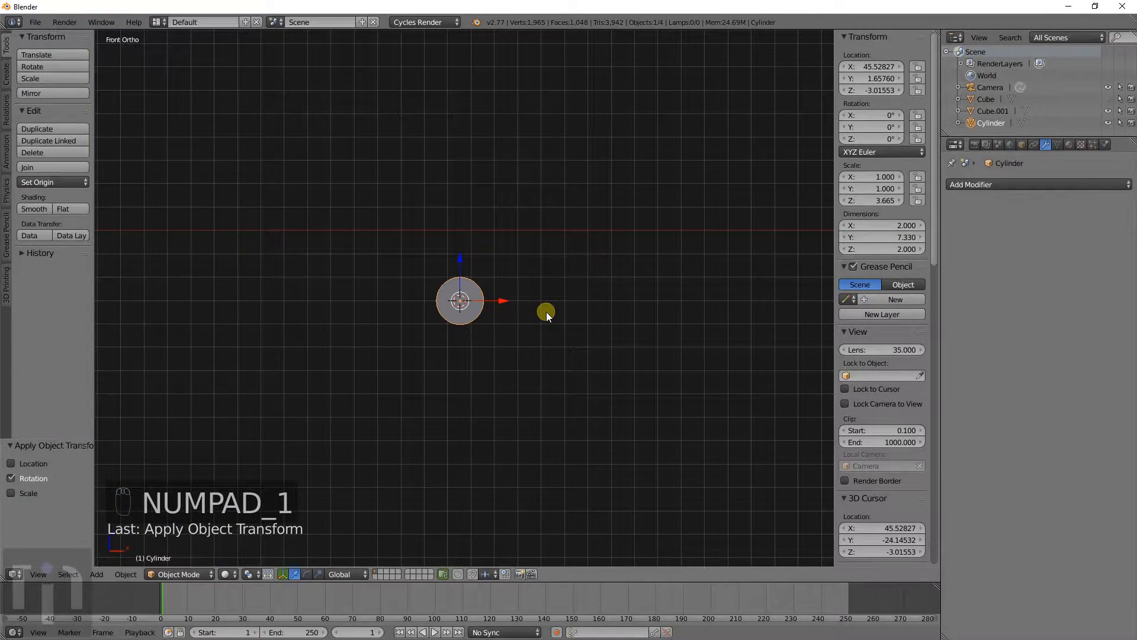
# Step: Move the cylinder about -11.339 along X and 37.723 along Z, just beyond the plate's positive-X edge near its top
pyautogui.scroll(-8, 547, 312)
pyautogui.moveTo(502, 354)
pyautogui.keyDown('shift'); pyautogui.mouseDown(button='middle')
pyautogui.moveTo(538, 420)
pyautogui.moveTo(533, 372)
pyautogui.moveTo(585, 435)
pyautogui.mouseUp(button='middle'); pyautogui.keyUp('shift')
pyautogui.press('z')
pyautogui.press('g')
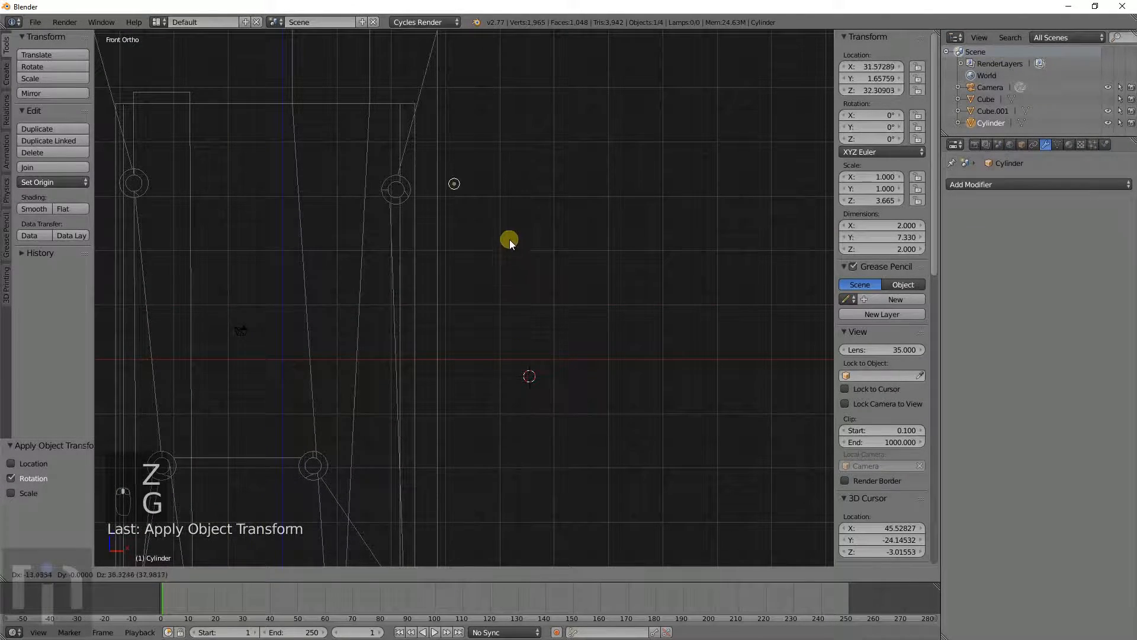
pyautogui.click(523, 229)
pyautogui.keyDown('shift'); pyautogui.moveTo(524, 230); pyautogui.dragTo(541, 280, button='middle'); pyautogui.keyUp('shift')
pyautogui.scroll(-2, 542, 283)
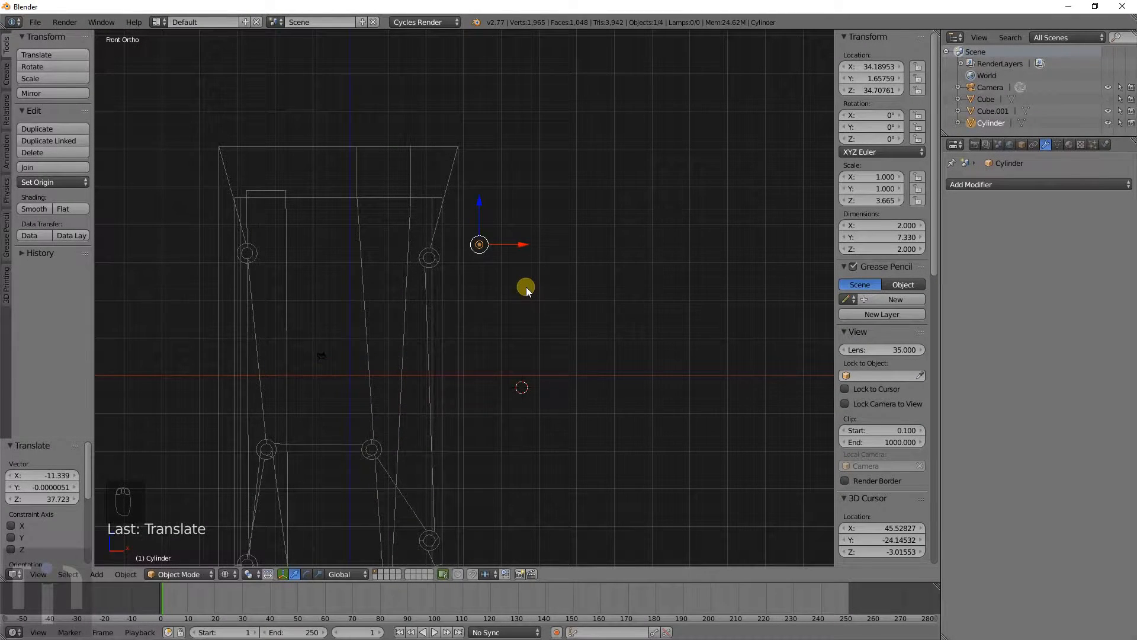
# Step: Scale the cylinder by about 20.58 along X and Z only, with the Y axis locked
pyautogui.press('s')
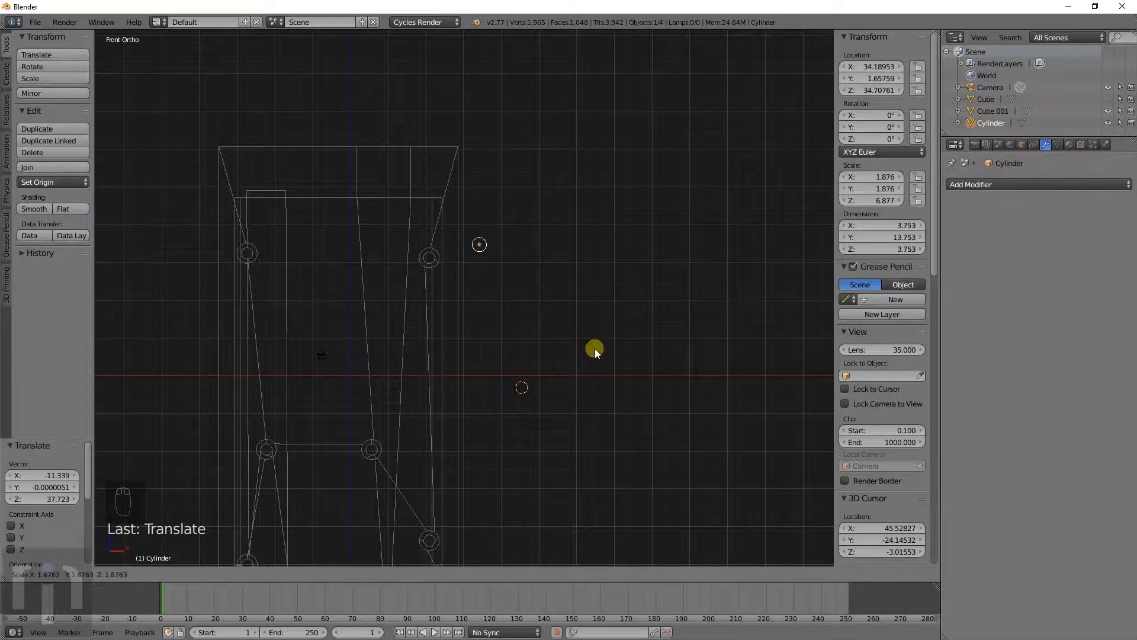
pyautogui.rightClick(625, 378)
pyautogui.press('s')
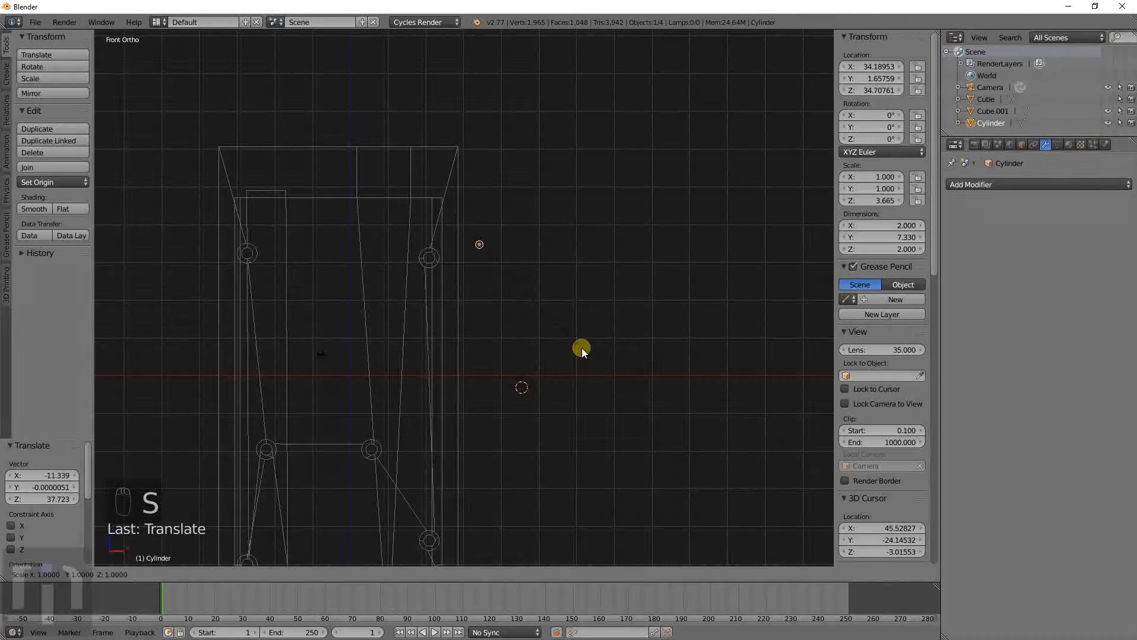
pyautogui.hotkey('shift', 'y')
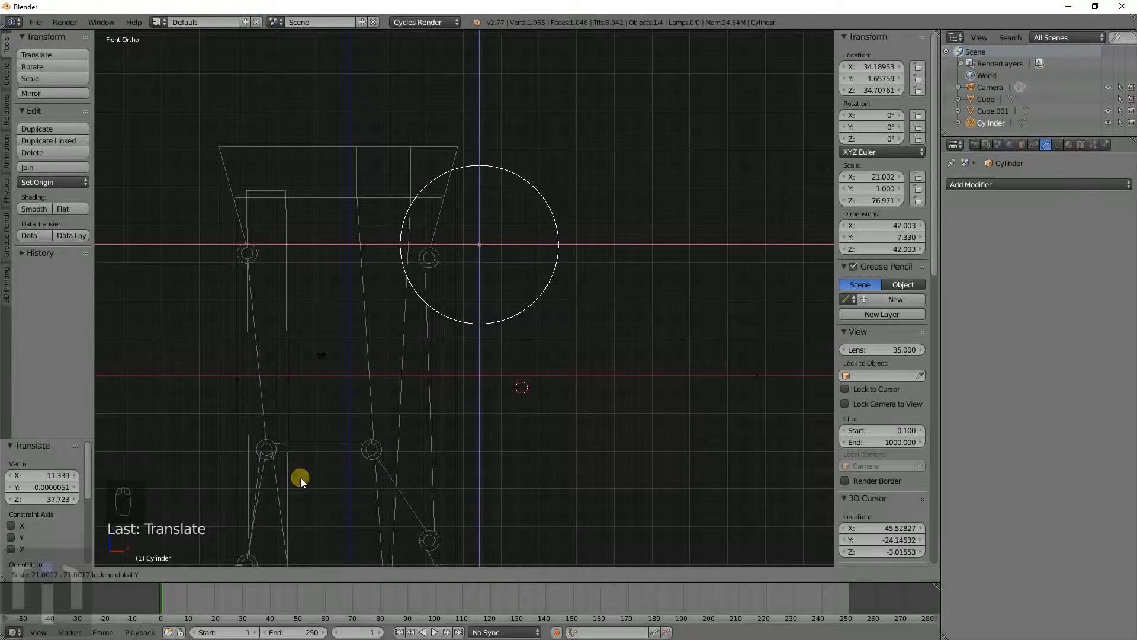
pyautogui.click(256, 427)
# Step: Move the enlarged cylinder about 14.26 along X so its rim slightly overlaps the plate's positive-X edge
pyautogui.scroll(3, 650, 333)
pyautogui.press('g')
pyautogui.press('x')
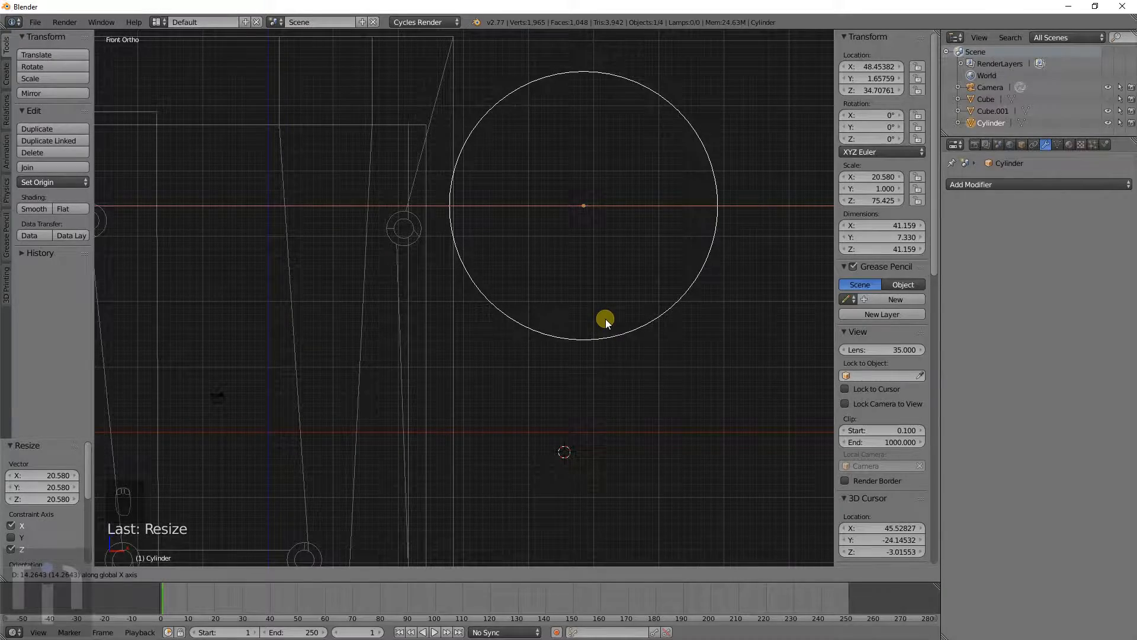
pyautogui.click(606, 319)
# Step: Flatten the plate-side half of the cylinder's vertices by scaling them to 0 along X
pyautogui.scroll(-4, 591, 299)
pyautogui.press('Tab')
pyautogui.press('a')
pyautogui.press('a')
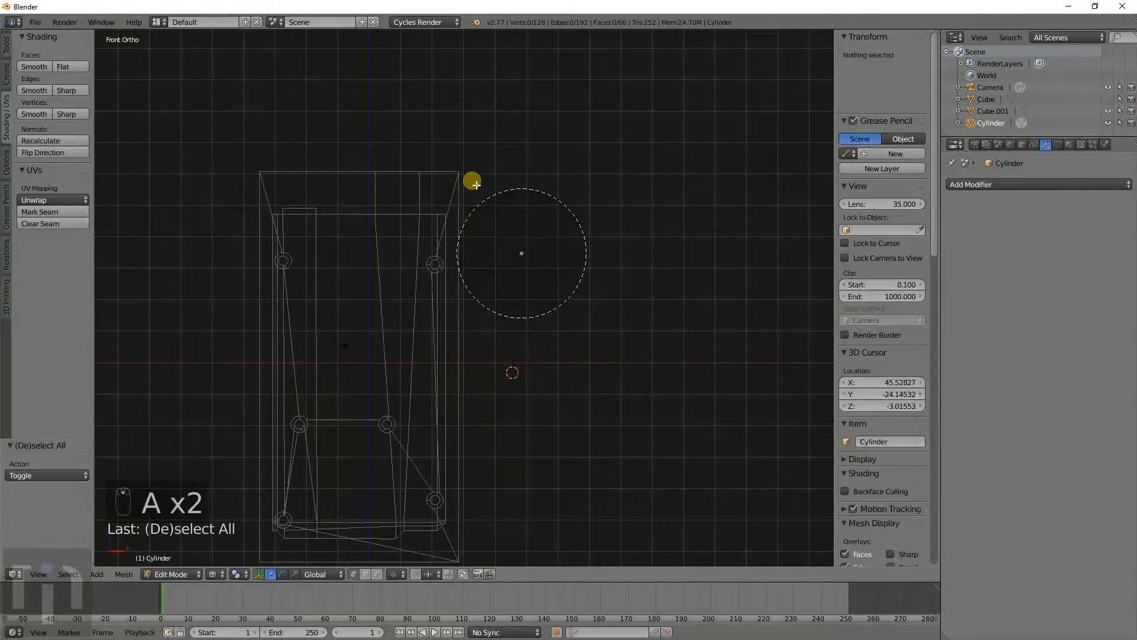
pyautogui.press('b')
pyautogui.moveTo(445, 156); pyautogui.dragTo(523, 356)
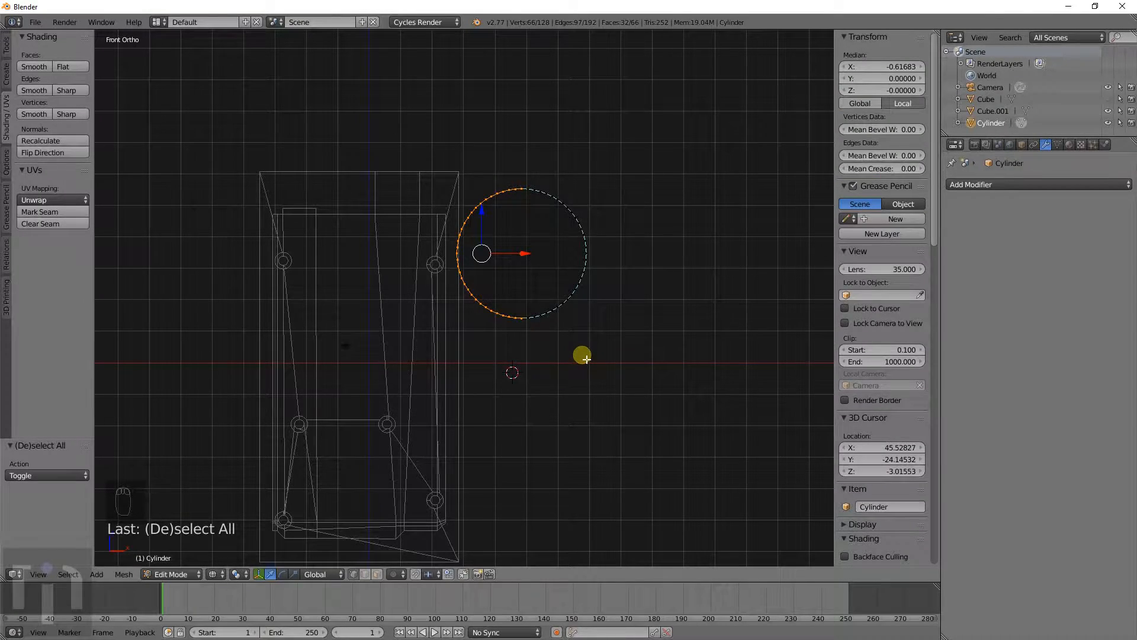
pyautogui.press('s')
pyautogui.press('x')
pyautogui.press('0')
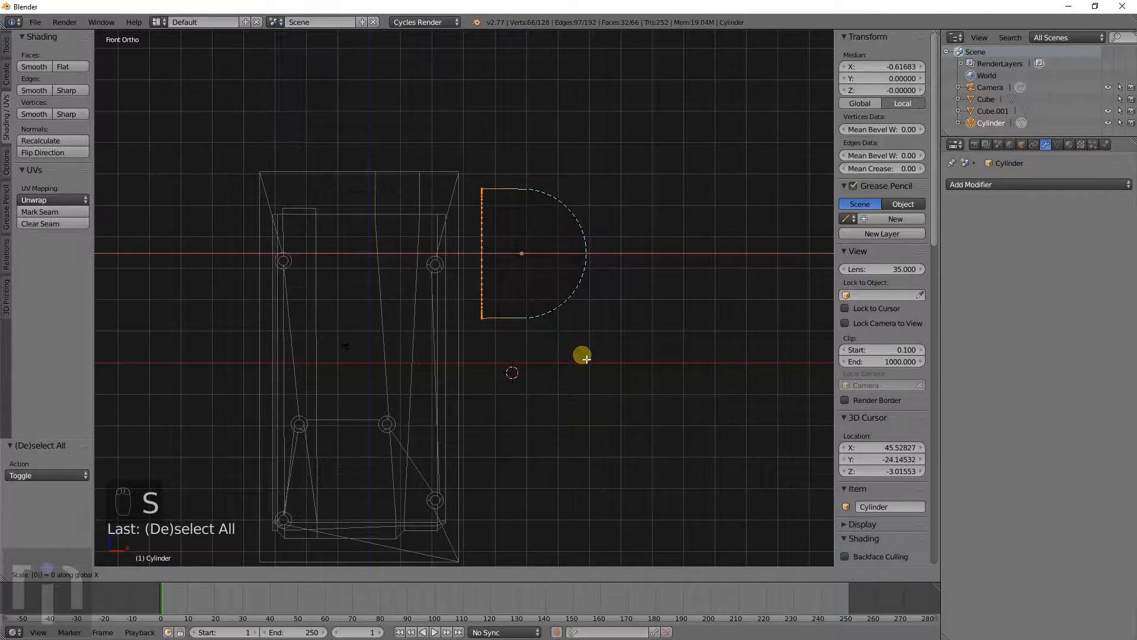
pyautogui.press('Return')
# Step: Move the flattened side of the cylinder about -7.95 along X so it slightly overlaps the plate's positive-X edge
pyautogui.scroll(6, 583, 356)
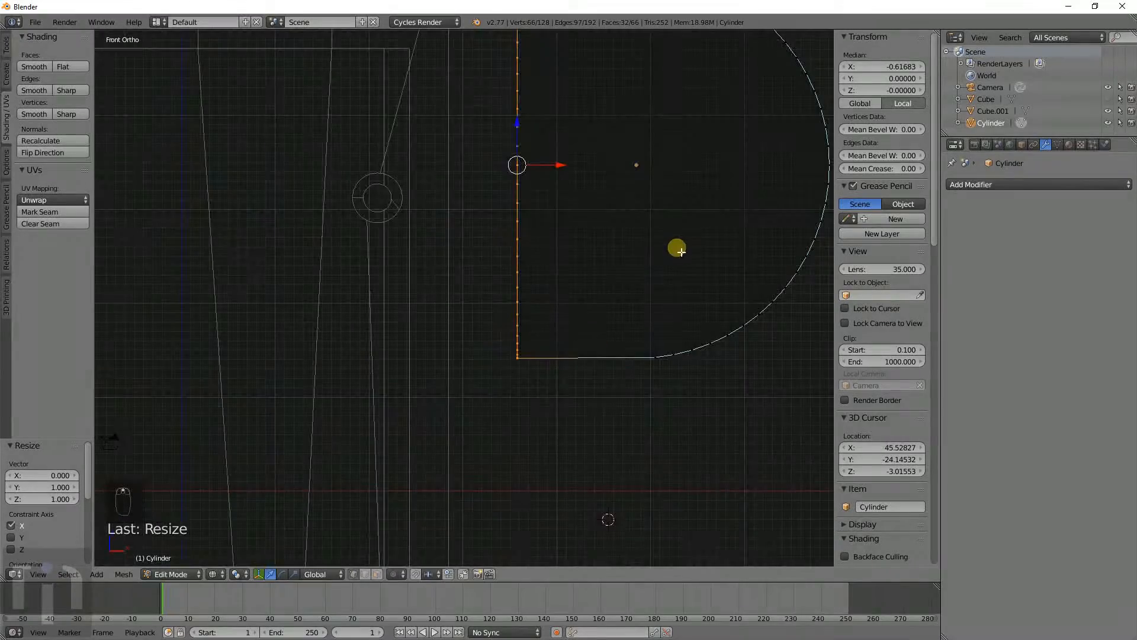
pyautogui.press('g')
pyautogui.click(600, 248)
pyautogui.scroll(-3, 593, 253)
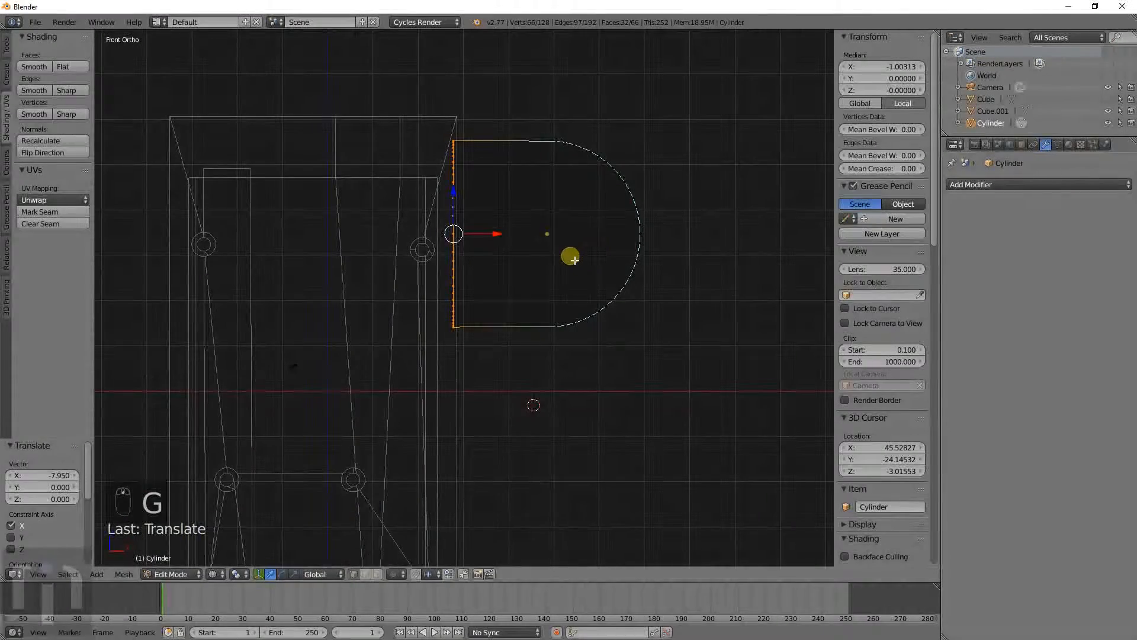
pyautogui.press('Tab')
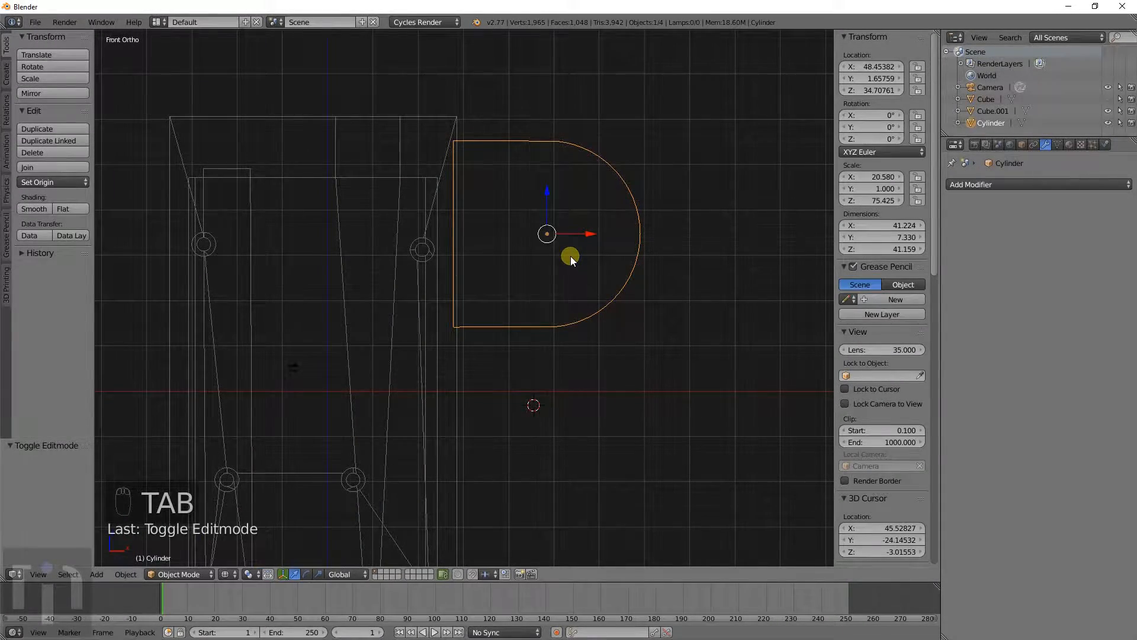
# Step: Scale the vertices of the cylinder's rounded half by about 0.683 along X and Z, with the Y axis locked
pyautogui.press('a')
pyautogui.press('a')
pyautogui.press('Tab')
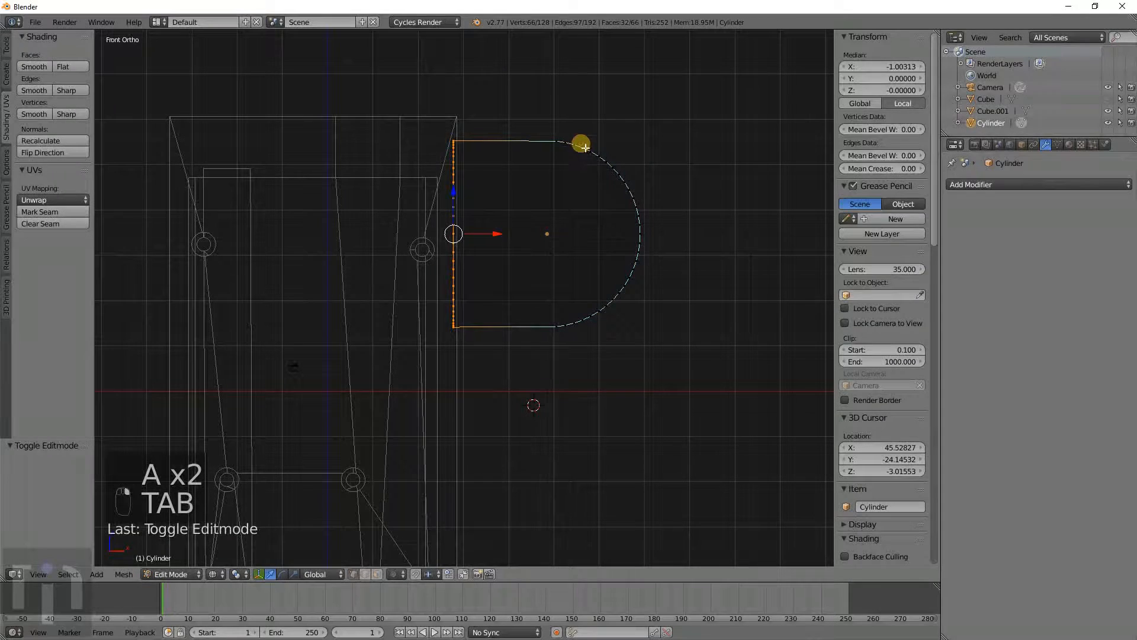
pyautogui.press('a')
pyautogui.press('a')
pyautogui.press('b')
pyautogui.moveTo(549, 120); pyautogui.dragTo(674, 368)
pyautogui.press('s')
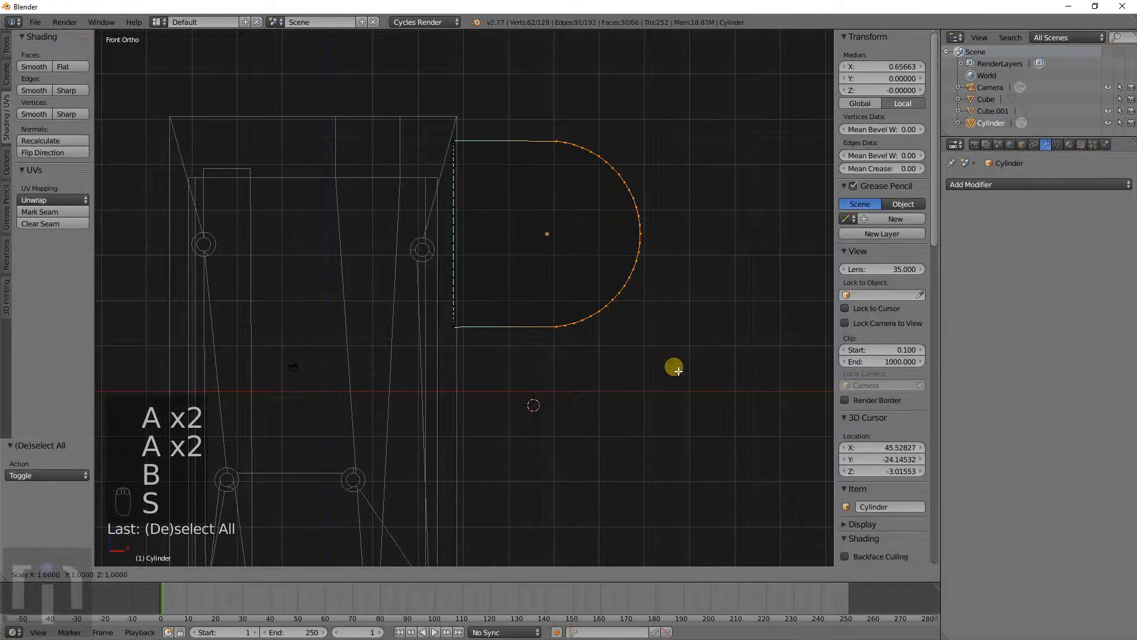
pyautogui.hotkey('shift', 'y')
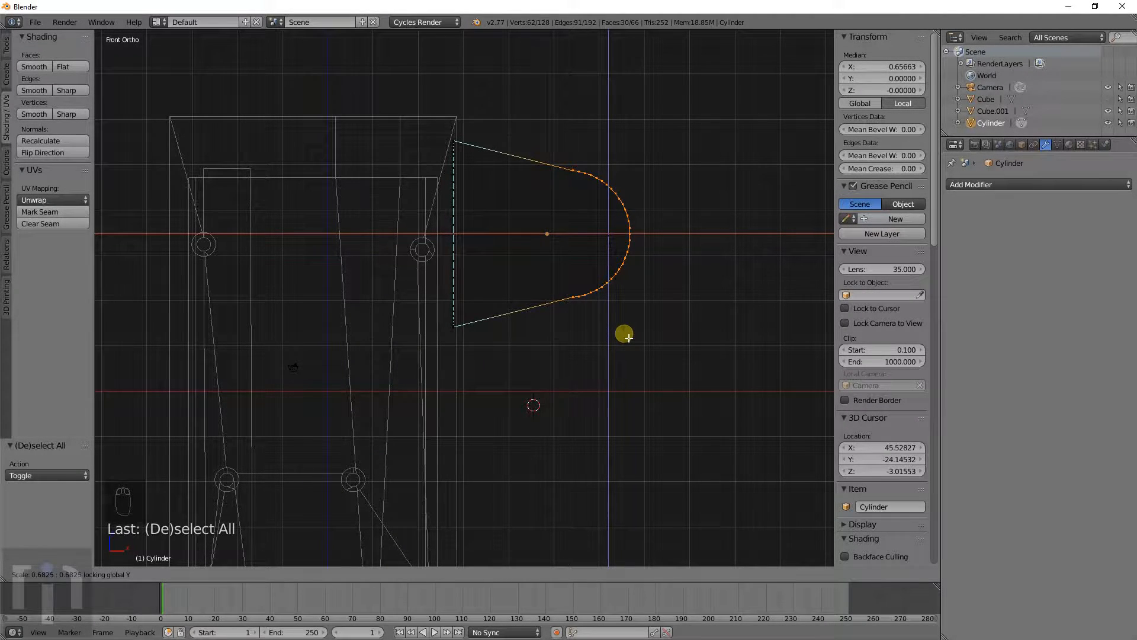
pyautogui.click(624, 333)
# Step: Move the rounded end about -14.653 along X and stretch it by about 1.343 along Z
pyautogui.press('g')
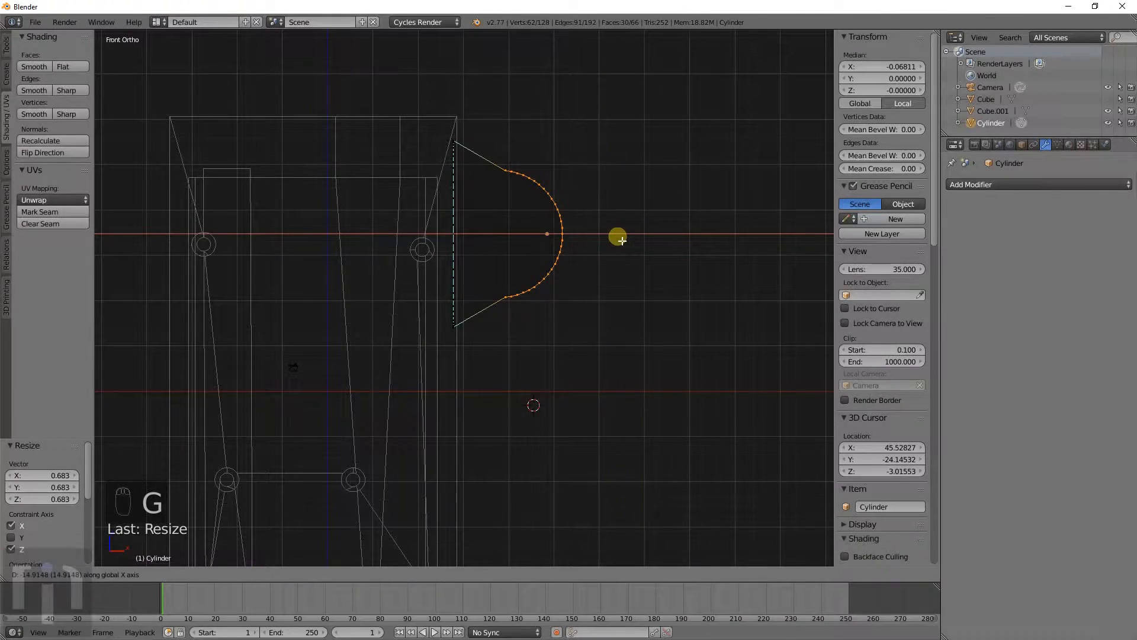
pyautogui.click(618, 238)
pyautogui.press('s')
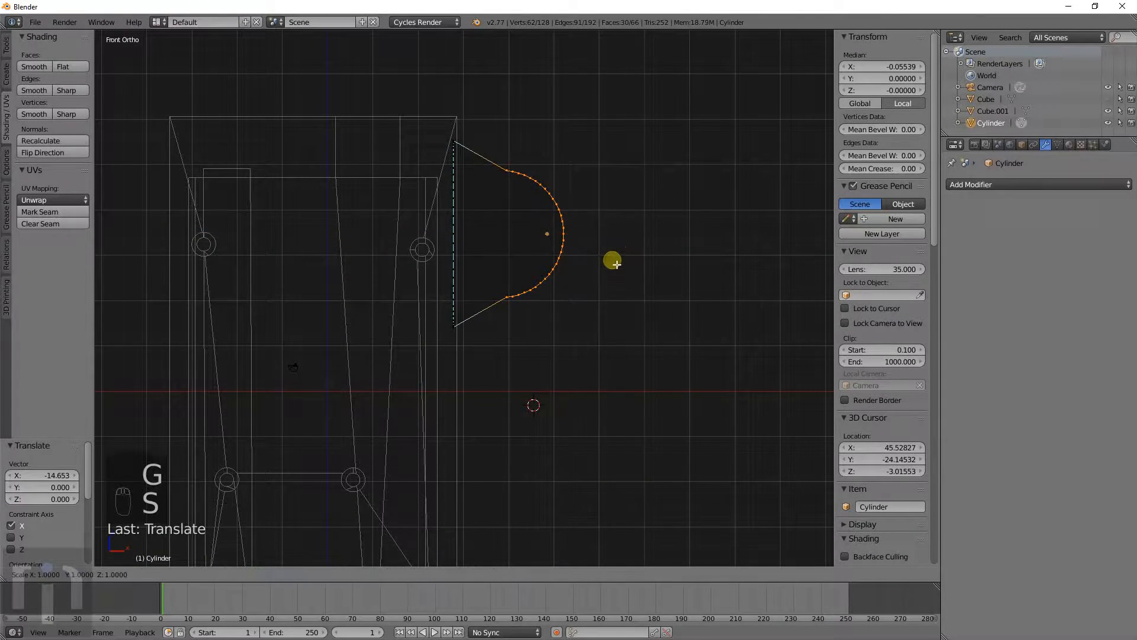
pyautogui.press('z')
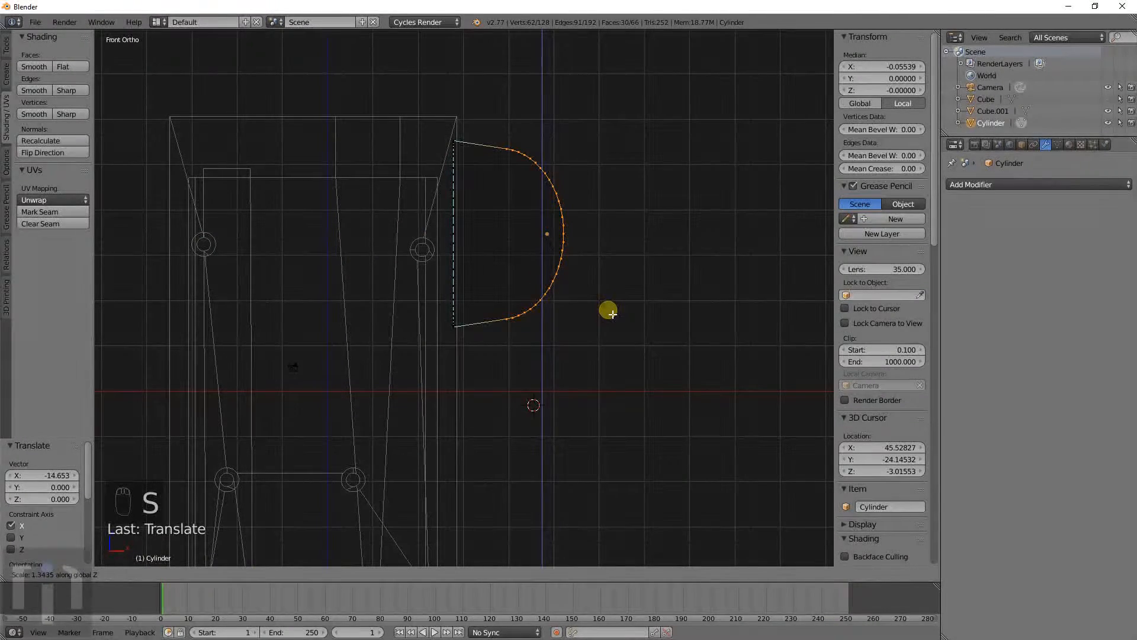
pyautogui.click(608, 311)
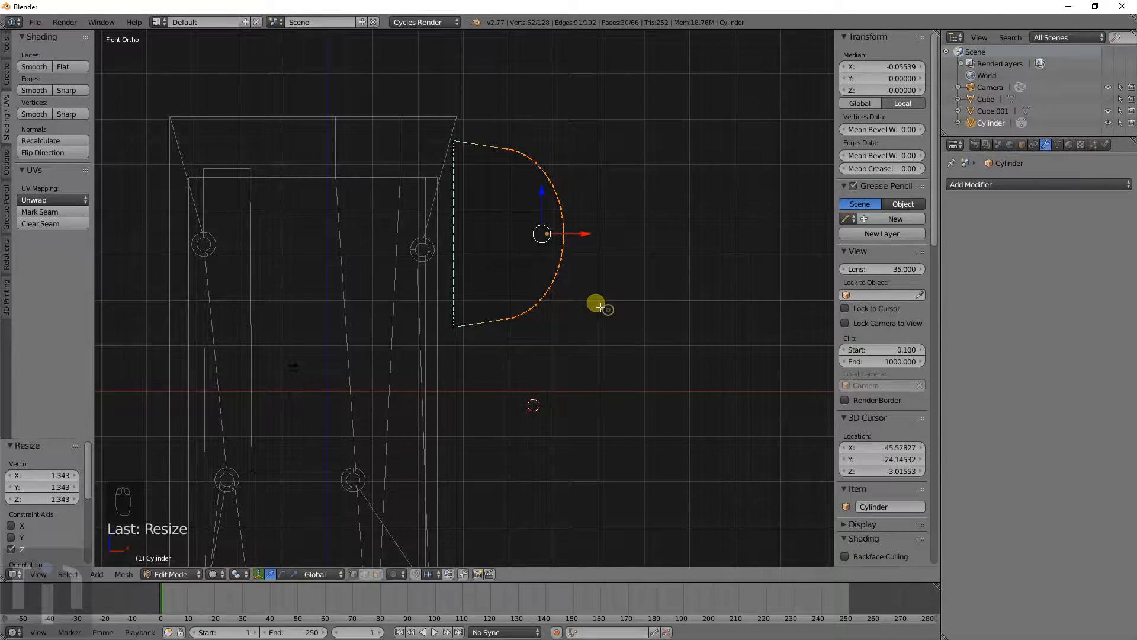
pyautogui.scroll(-2, 583, 293)
pyautogui.press('Tab')
# Step: Add a cube and set its X dimension to 25.4*.75
pyautogui.hotkey('shift', 'a')
pyautogui.moveTo(553, 271)
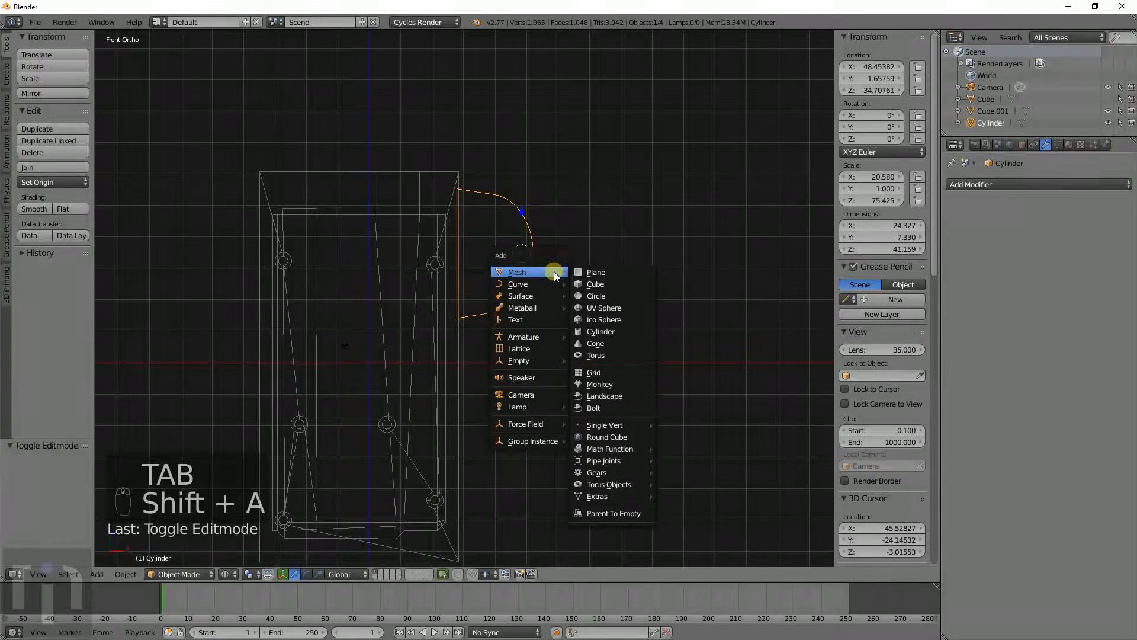
pyautogui.click(595, 284)
pyautogui.click(905, 225)
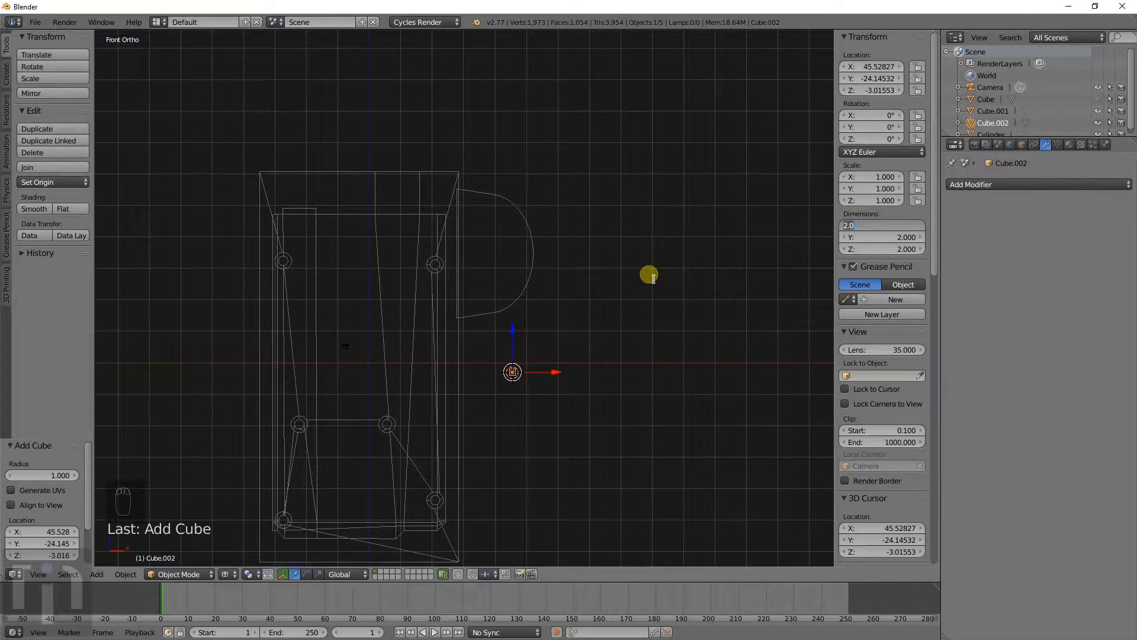
pyautogui.write('25.4*.75')
pyautogui.press('Return')
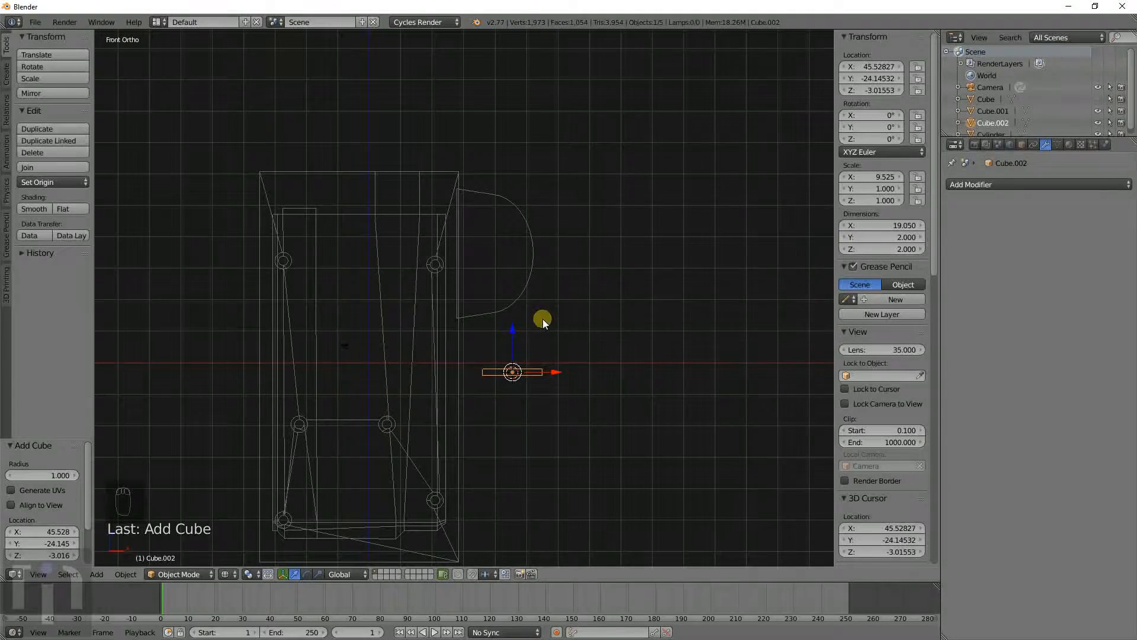
# Step: Move the cube about -7.087 along X and 37.287 along Z over the rounded tab, and scale it by about 64.828 along Z
pyautogui.scroll(3, 542, 323)
pyautogui.press('g')
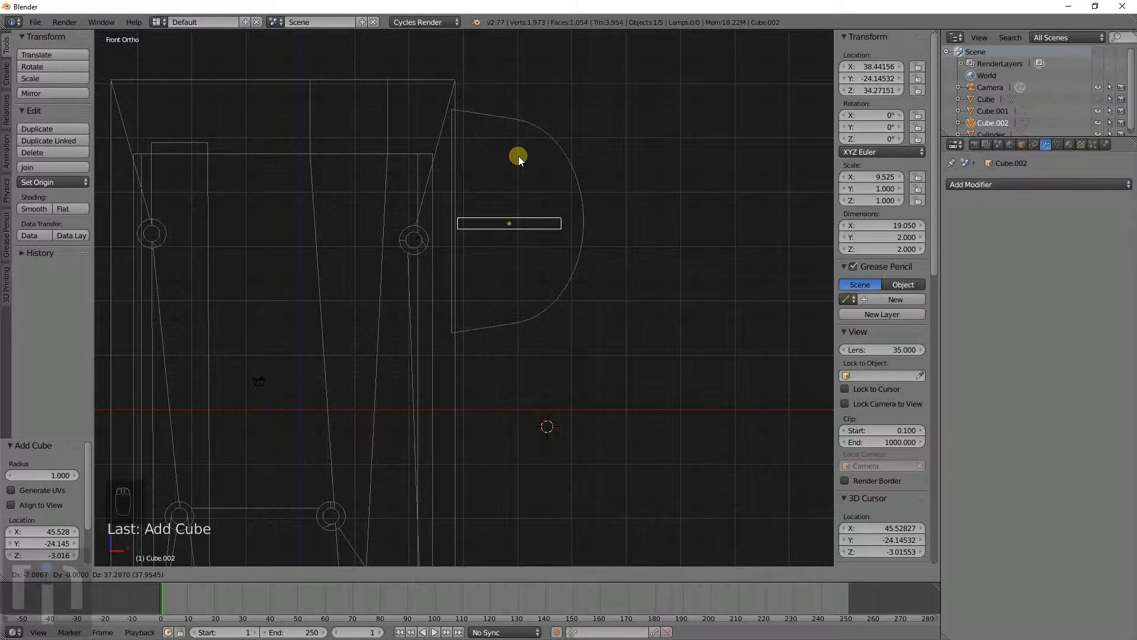
pyautogui.click(518, 156)
pyautogui.press('s')
pyautogui.press('z')
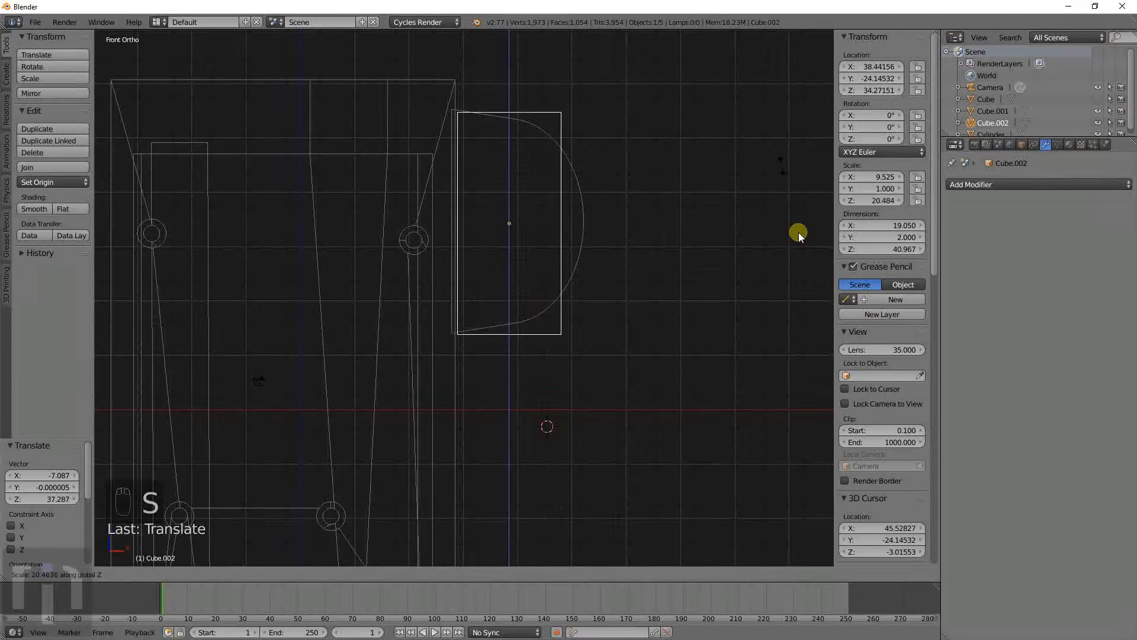
pyautogui.click(548, 139)
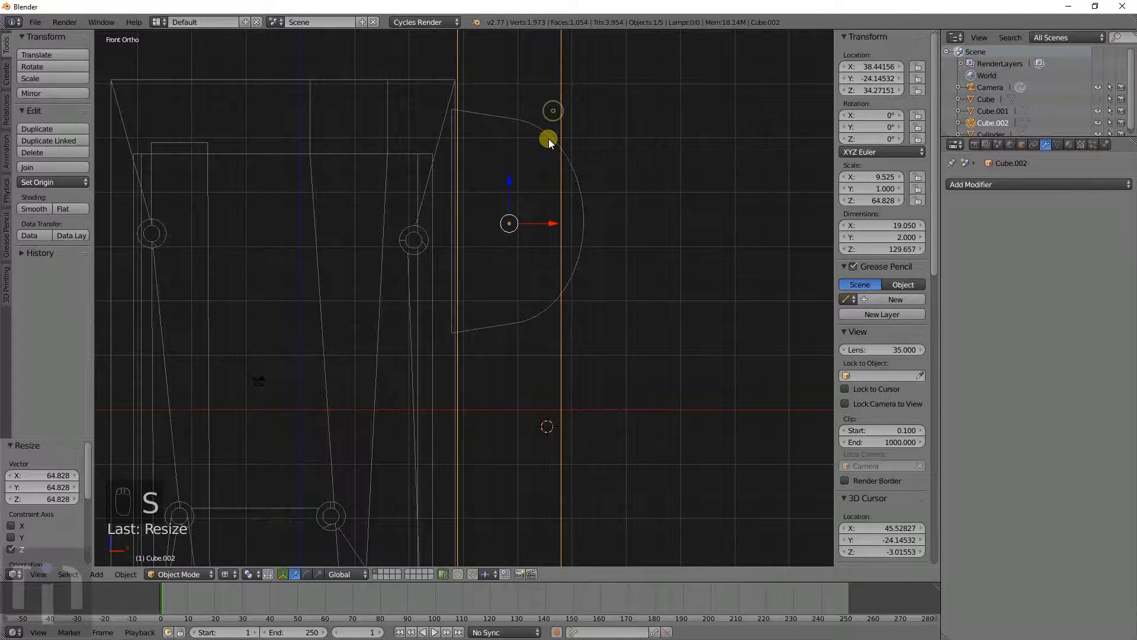
# Step: Shift the tall reference cube about 0.654 along X, just clear of the plate's positive-X edge
pyautogui.press('g')
pyautogui.press('x')
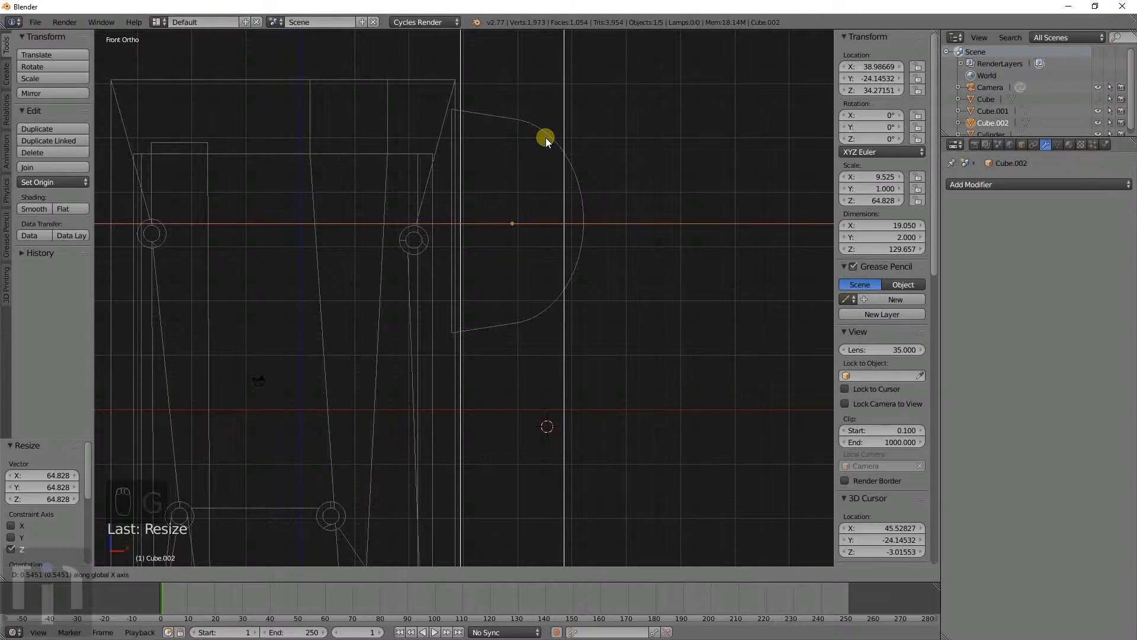
pyautogui.click(546, 137)
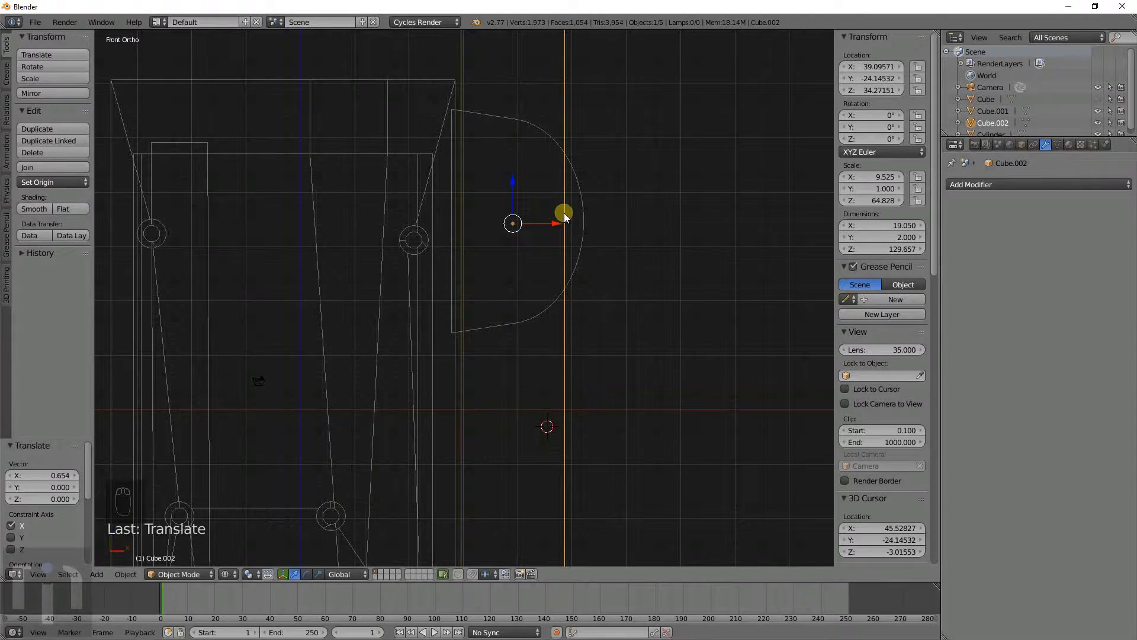
# Step: Move the tab's rounded-end vertices about -3.38 along X so the tip meets the reference cube's outer side
pyautogui.rightClick(586, 215)
pyautogui.press('Tab')
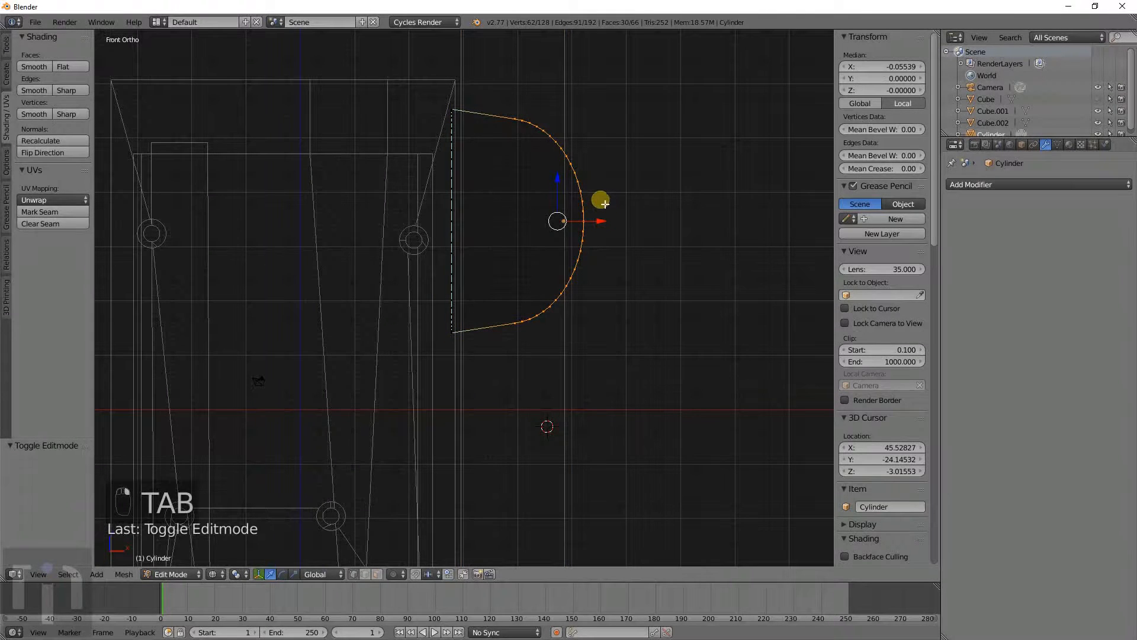
pyautogui.press('g')
pyautogui.press('x')
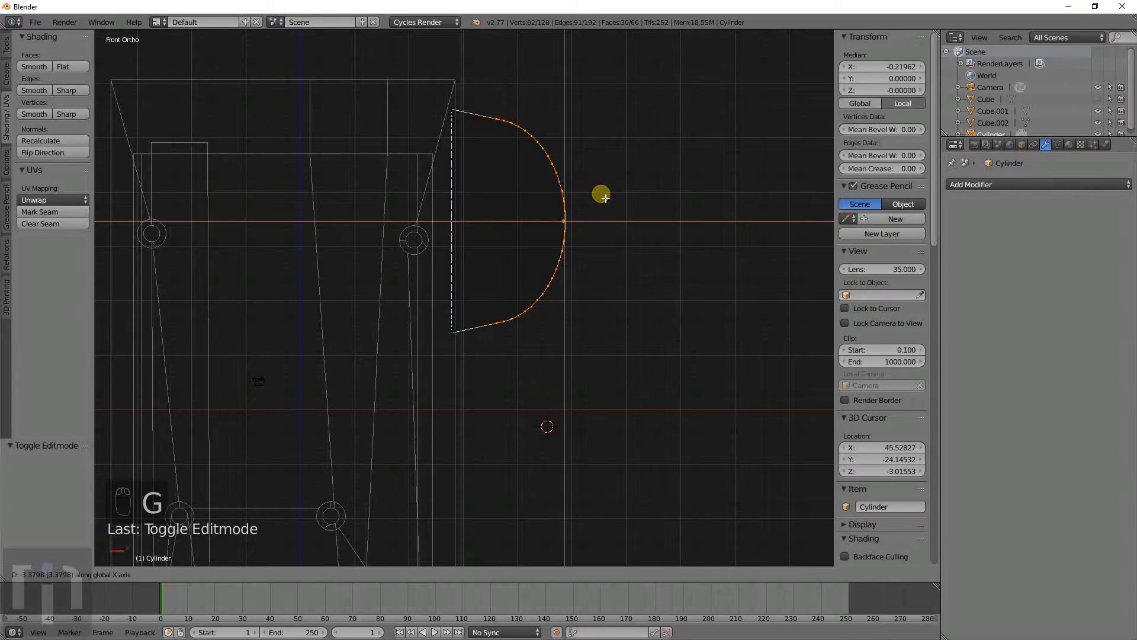
pyautogui.click(601, 196)
pyautogui.press('Tab')
# Step: Add a new cylinder and move it about -4.522 along X and 42.729 along Z into the tab's upper area
pyautogui.scroll(-4, 533, 265)
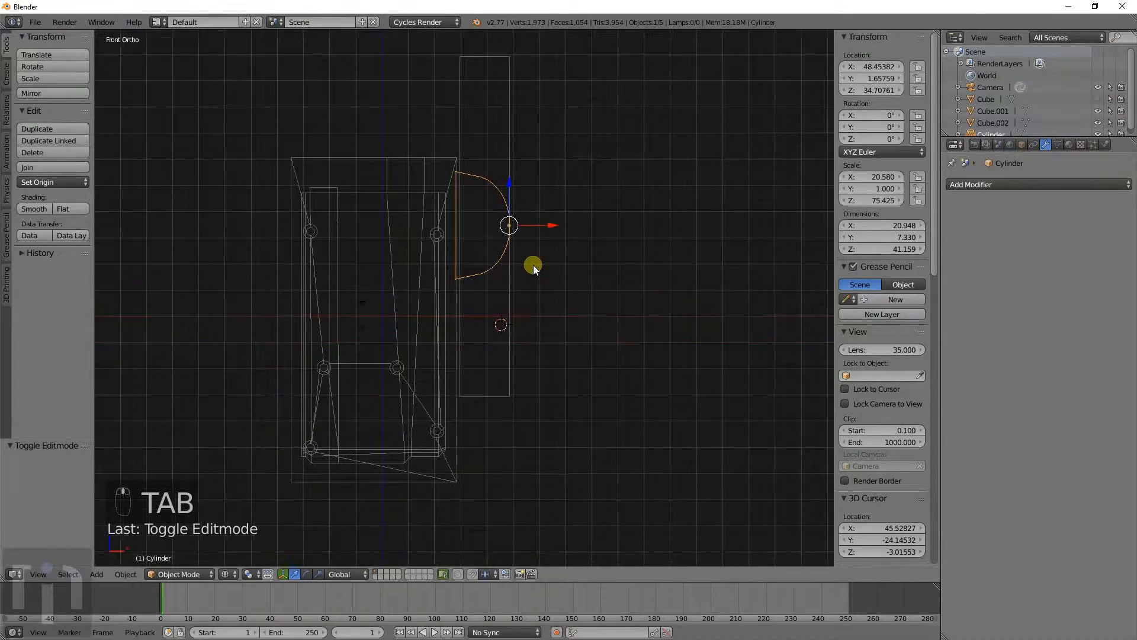
pyautogui.keyDown('shift'); pyautogui.moveTo(533, 265); pyautogui.dragTo(534, 237, button='middle'); pyautogui.keyUp('shift')
pyautogui.keyDown('shift'); pyautogui.moveTo(515, 183); pyautogui.dragTo(525, 243, button='middle'); pyautogui.keyUp('shift')
pyautogui.hotkey('shift', 'a')
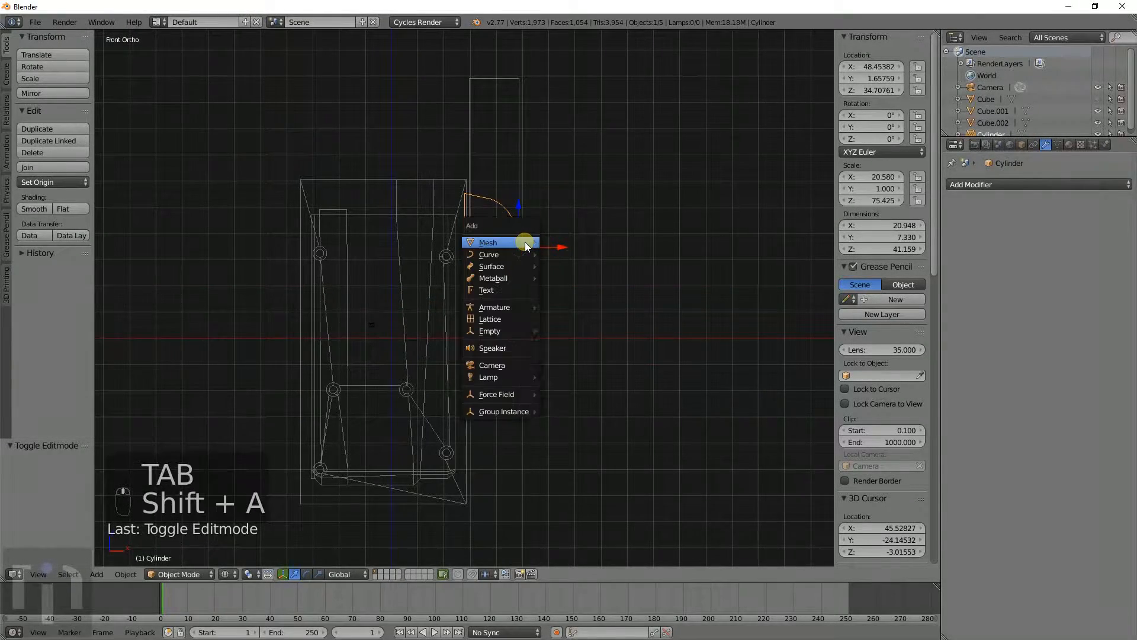
pyautogui.moveTo(526, 244)
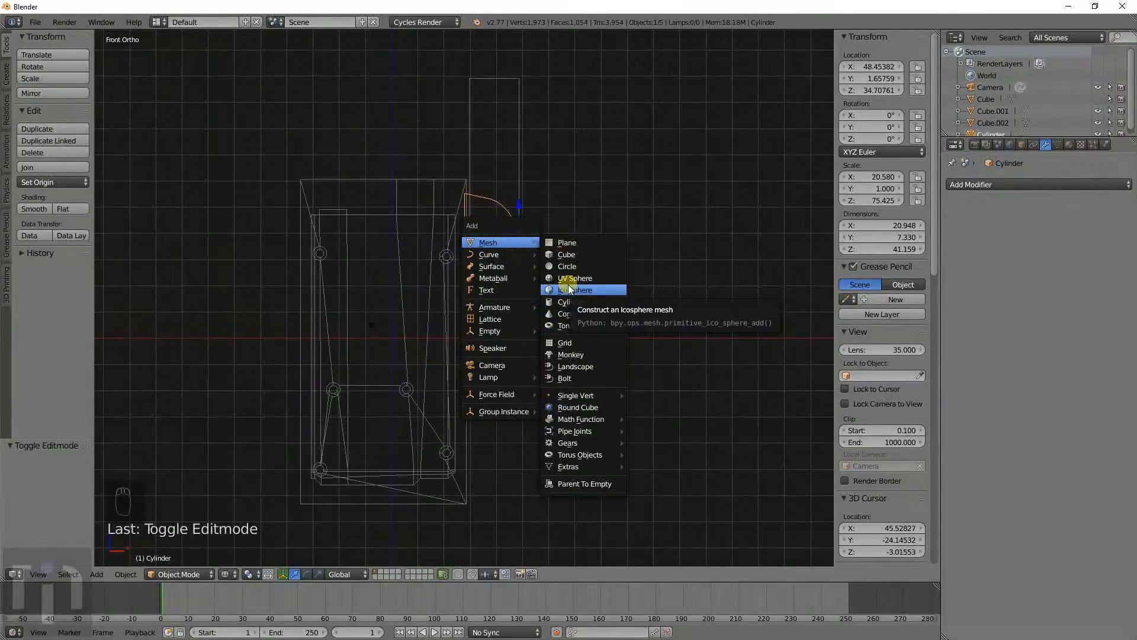
pyautogui.click(572, 302)
pyautogui.press('g')
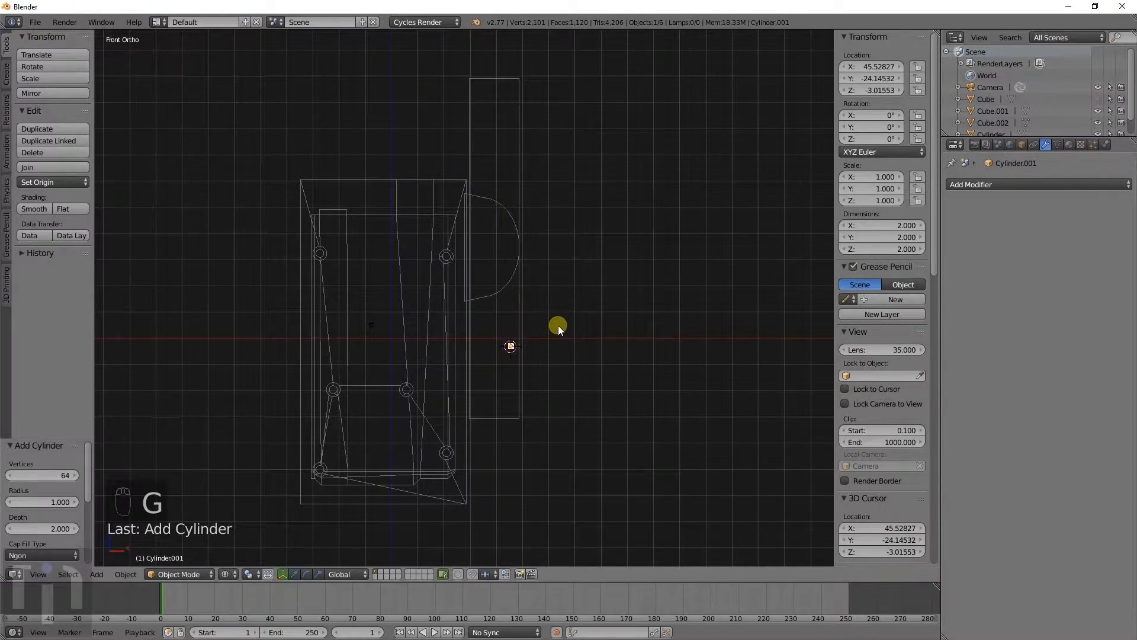
pyautogui.click(546, 217)
# Step: Rotate the new cylinder 90° about the X axis
pyautogui.write('rx')
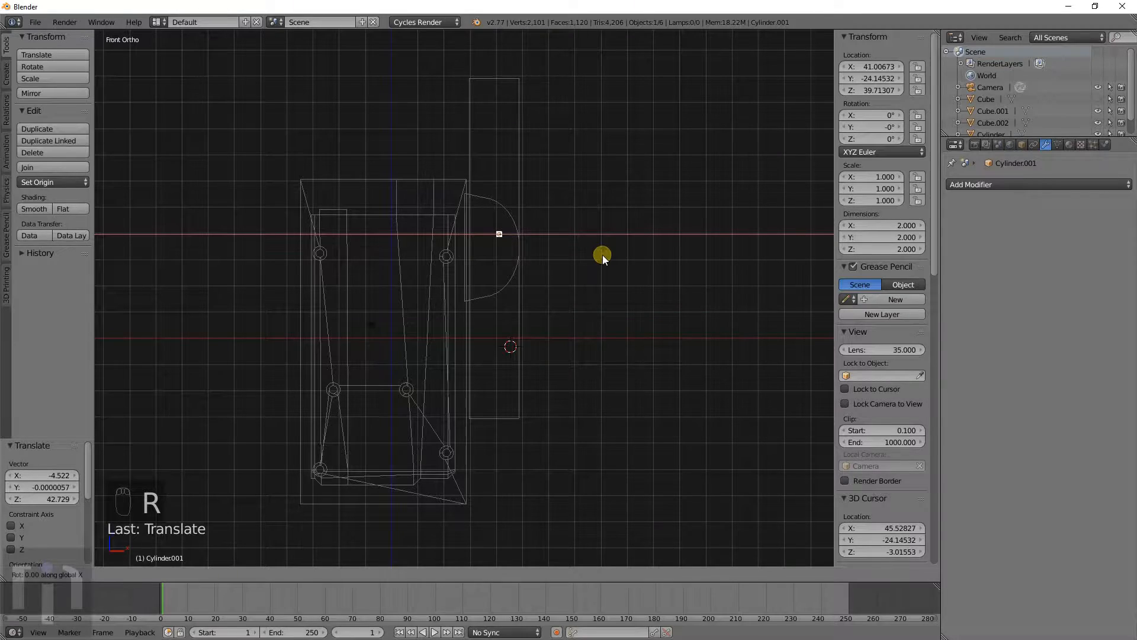
pyautogui.write('90')
pyautogui.press('Return')
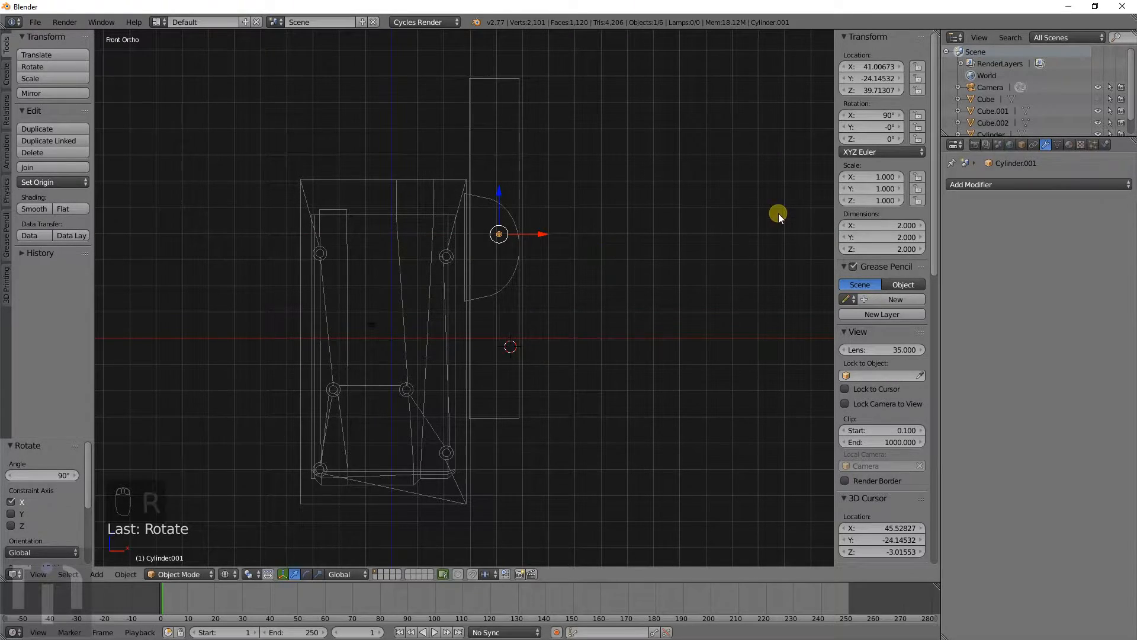
# Step: Set the small cylinder's dimensions to 6.2 in X, 6.2 in Y and 10 in Z
pyautogui.click(869, 224)
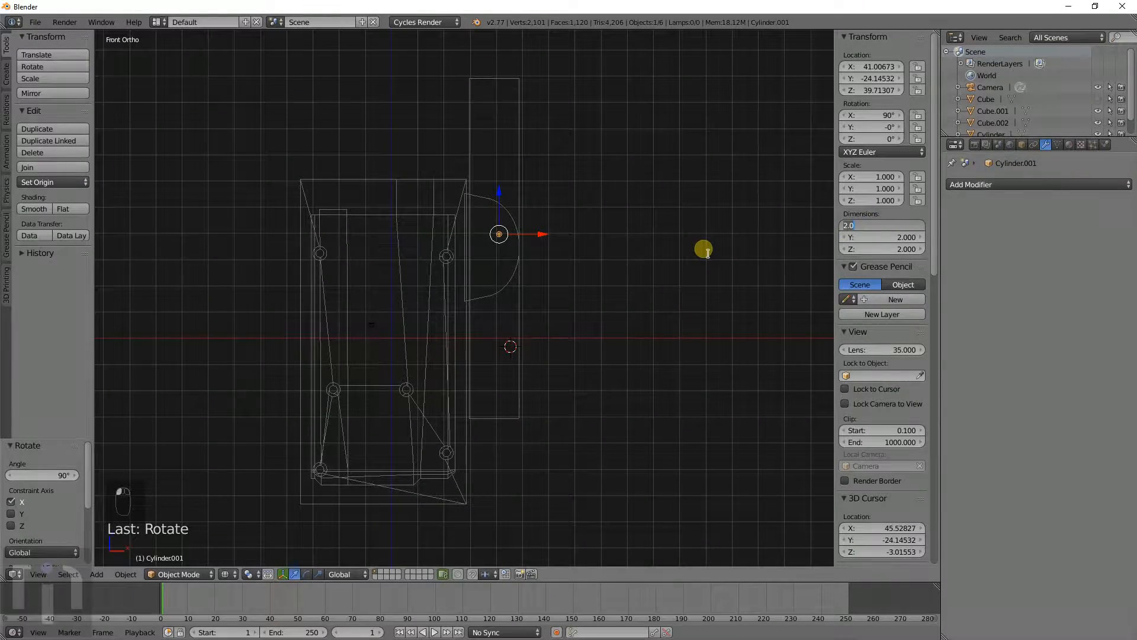
pyautogui.write('3')
pyautogui.write('.2')
pyautogui.press('Tab')
pyautogui.write('6')
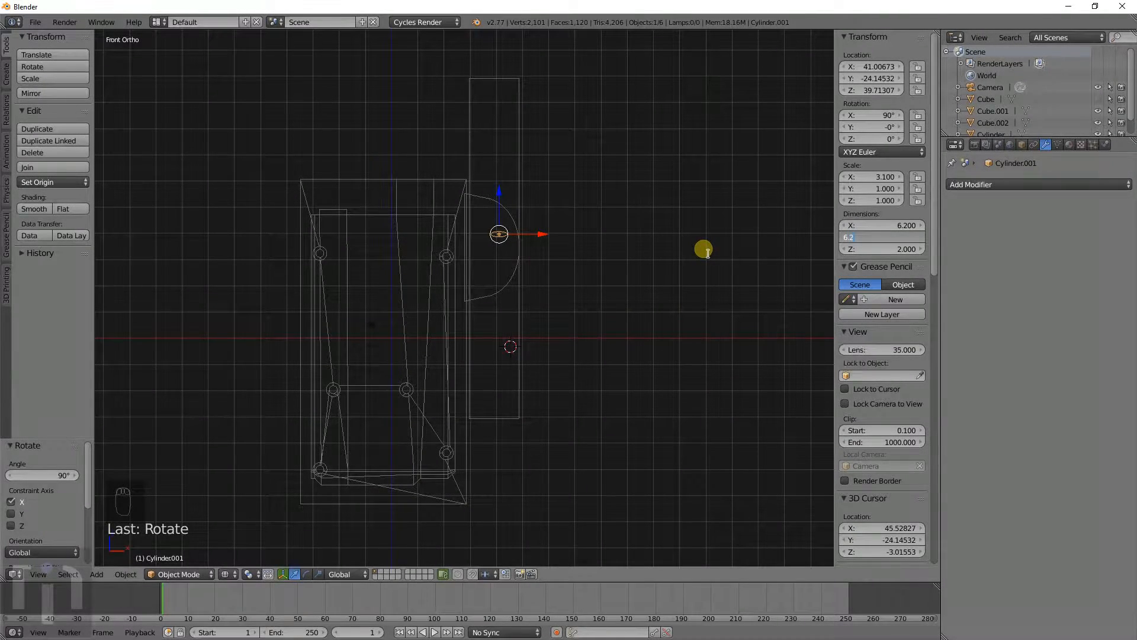
pyautogui.press('Tab')
pyautogui.write('10')
pyautogui.press('Return')
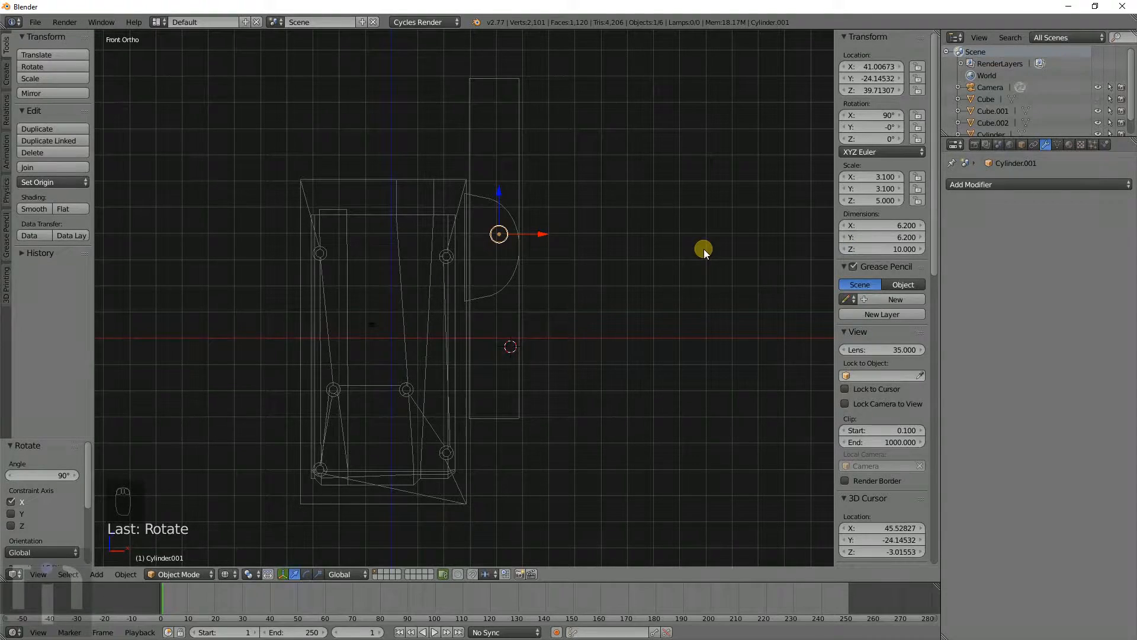
# Step: Seen from above, move the small cylinder about 25.547 along Y so it passes through the tab's full thickness
pyautogui.press('KP_7')
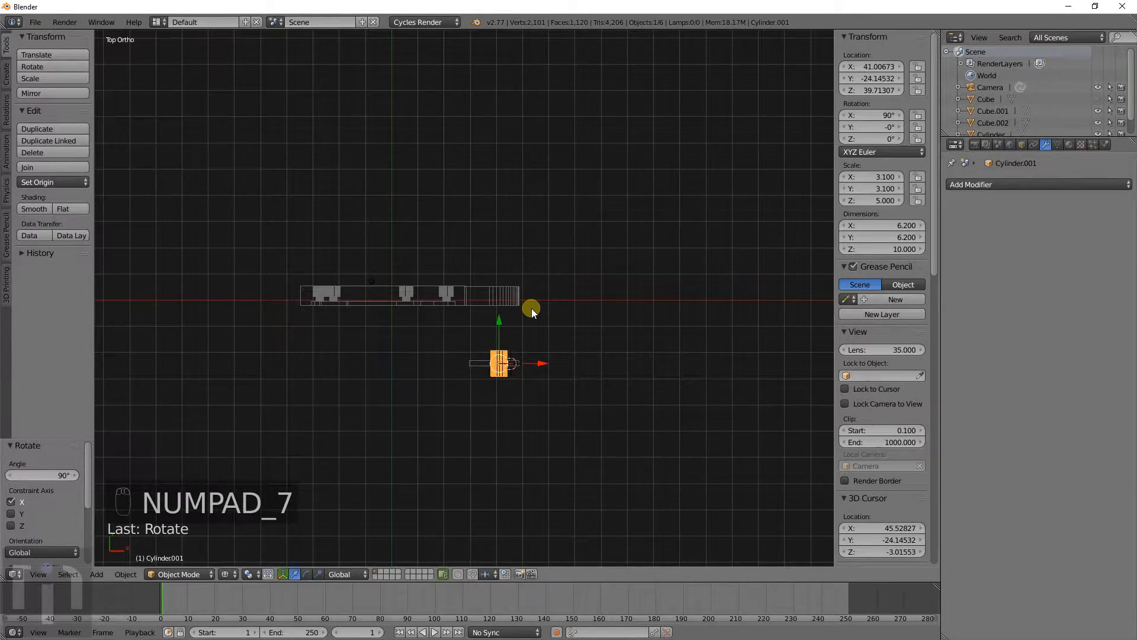
pyautogui.press('g')
pyautogui.click(531, 245)
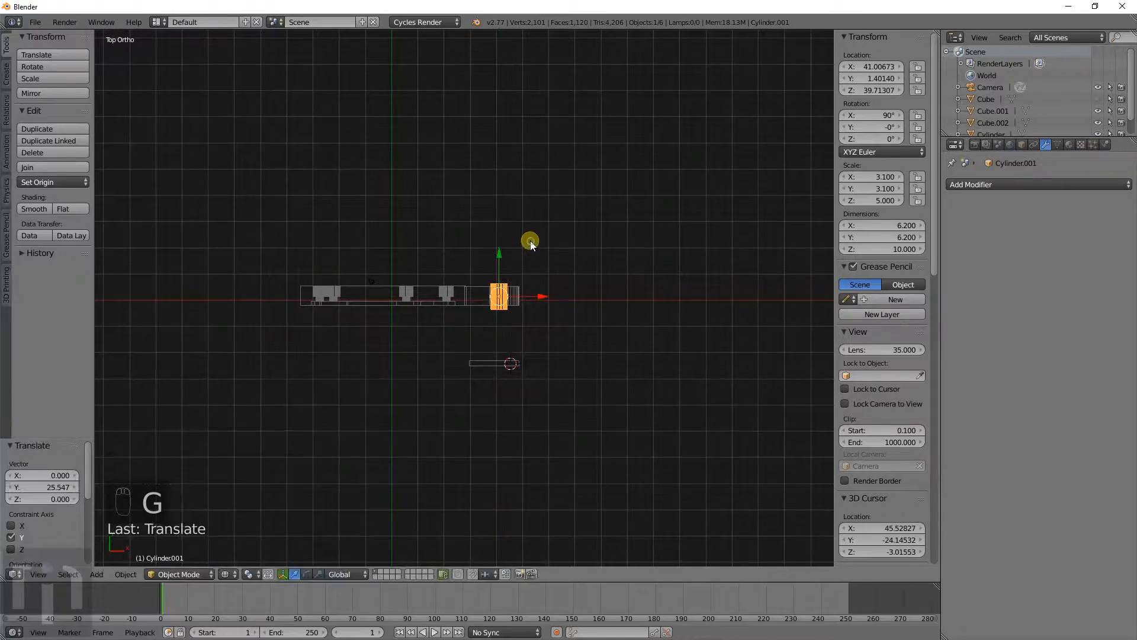
pyautogui.scroll(8, 531, 241)
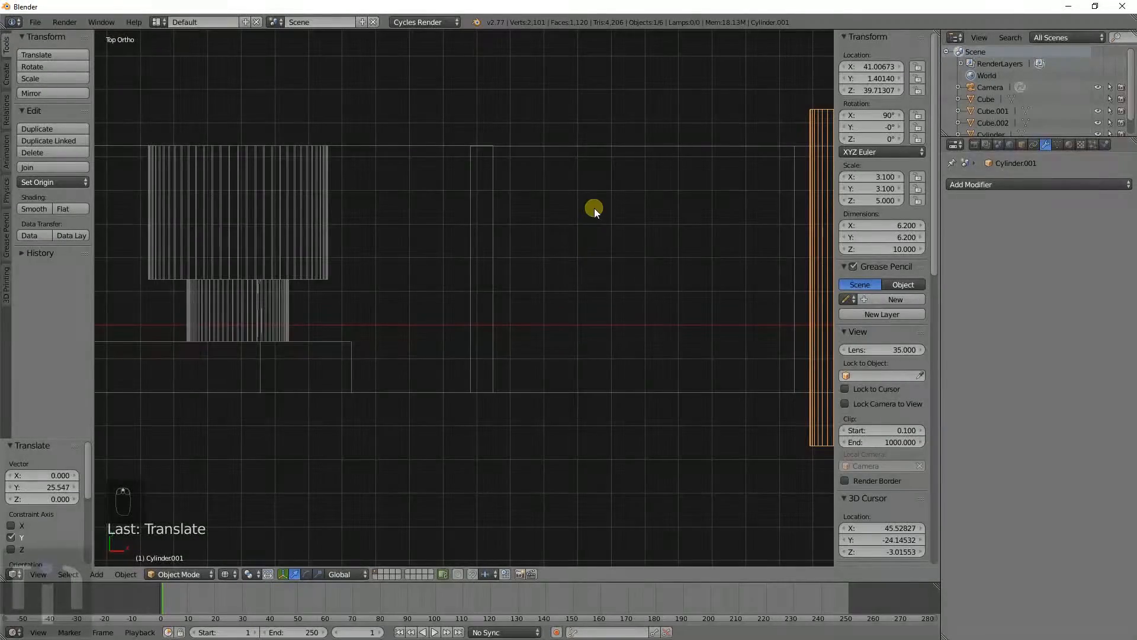
# Step: Seen from above, move the rounded tab about 0.011 along Y to line it up with the base's faces
pyautogui.rightClick(604, 148)
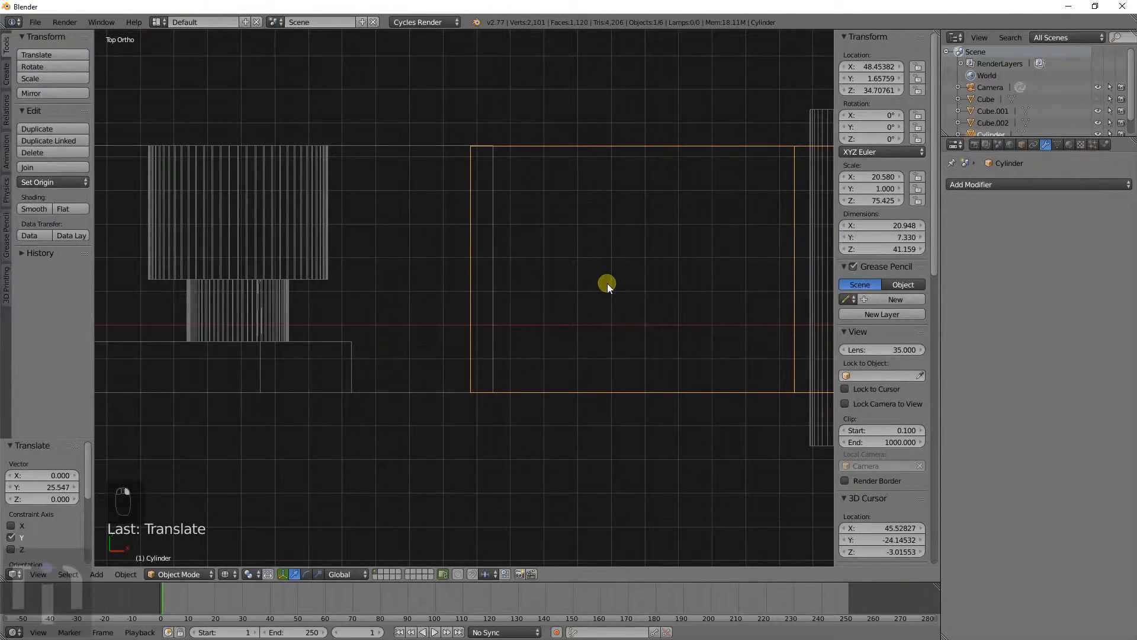
pyautogui.press('g')
pyautogui.press('y')
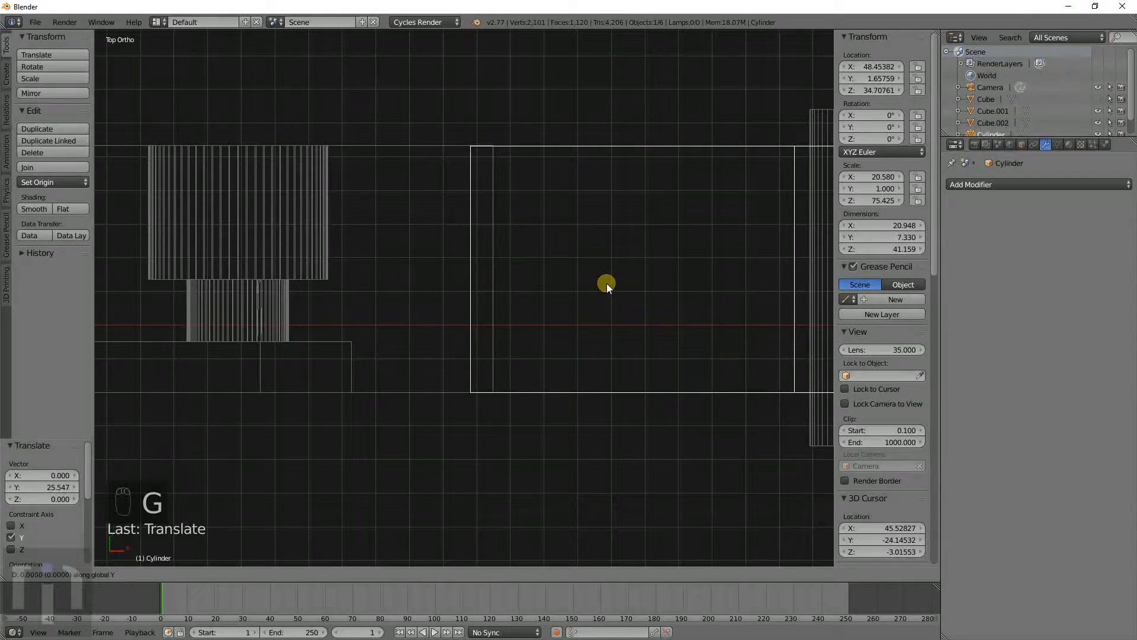
pyautogui.click(607, 280)
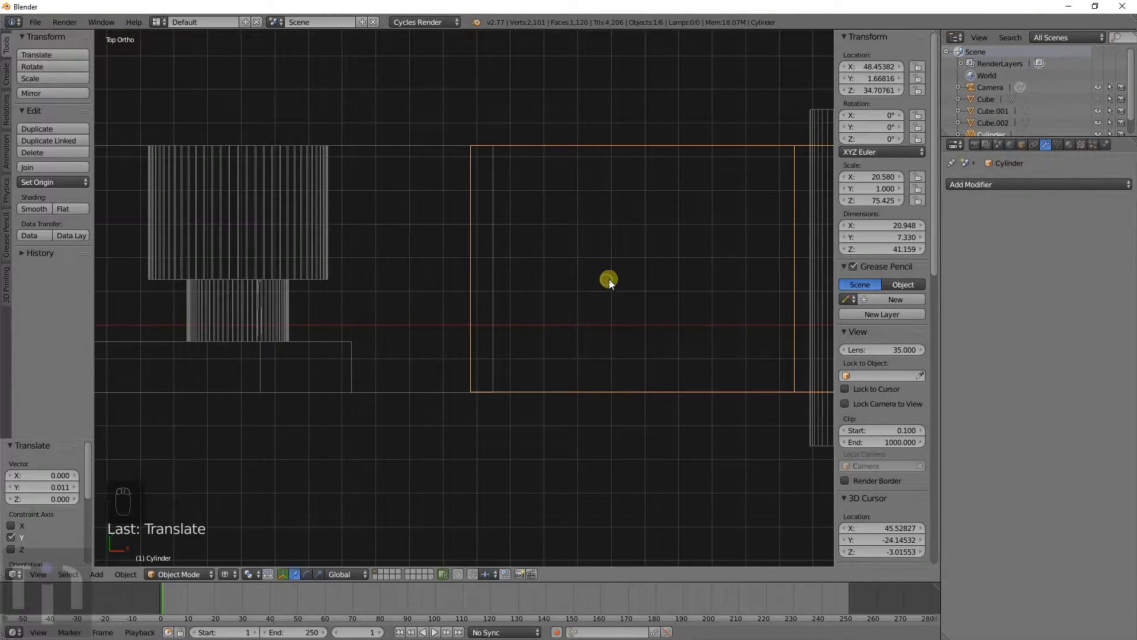
pyautogui.scroll(-3, 609, 279)
# Step: Seen from the front, move the small cylinder about -3.861 along Z toward the tab's mid-height
pyautogui.press('Tab')
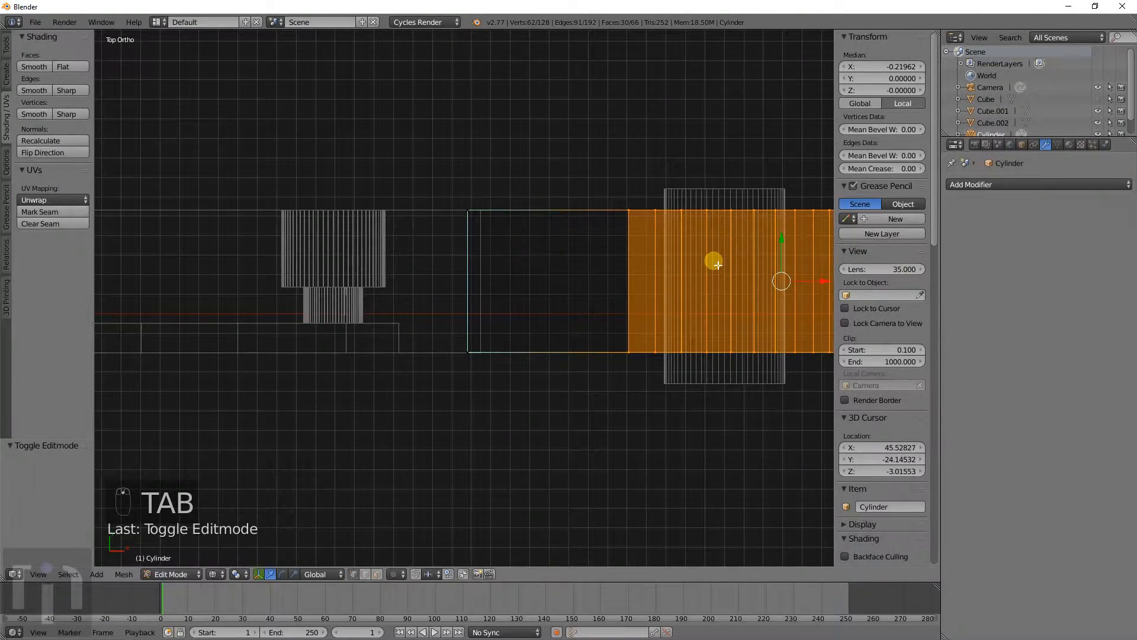
pyautogui.press('KP_1')
pyautogui.scroll(-4, 718, 264)
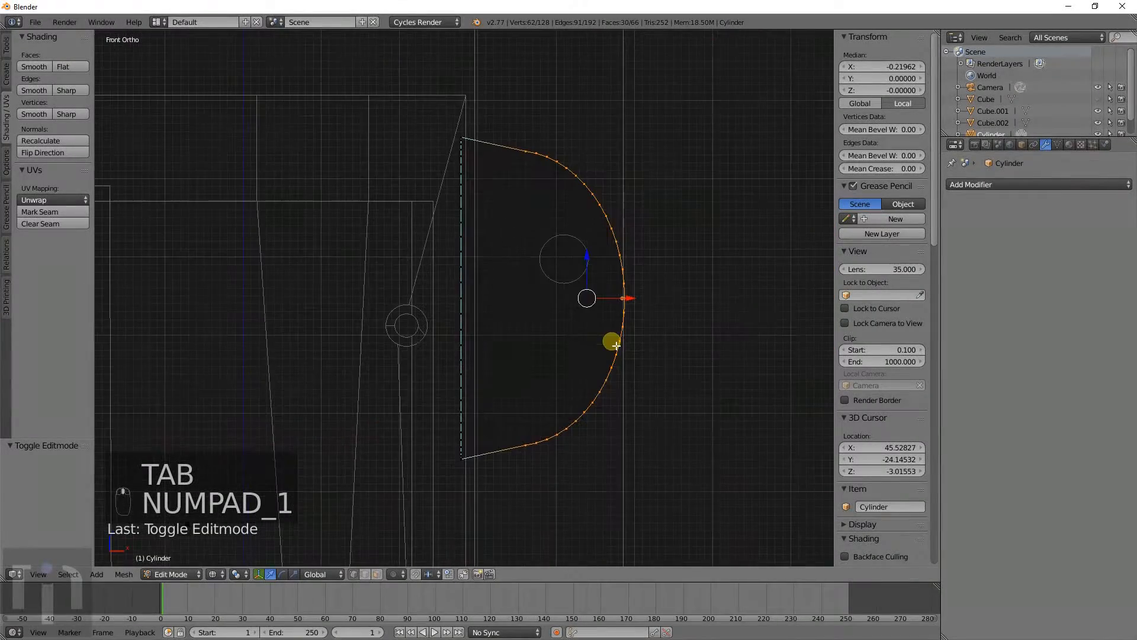
pyautogui.press('Tab')
pyautogui.rightClick(576, 275)
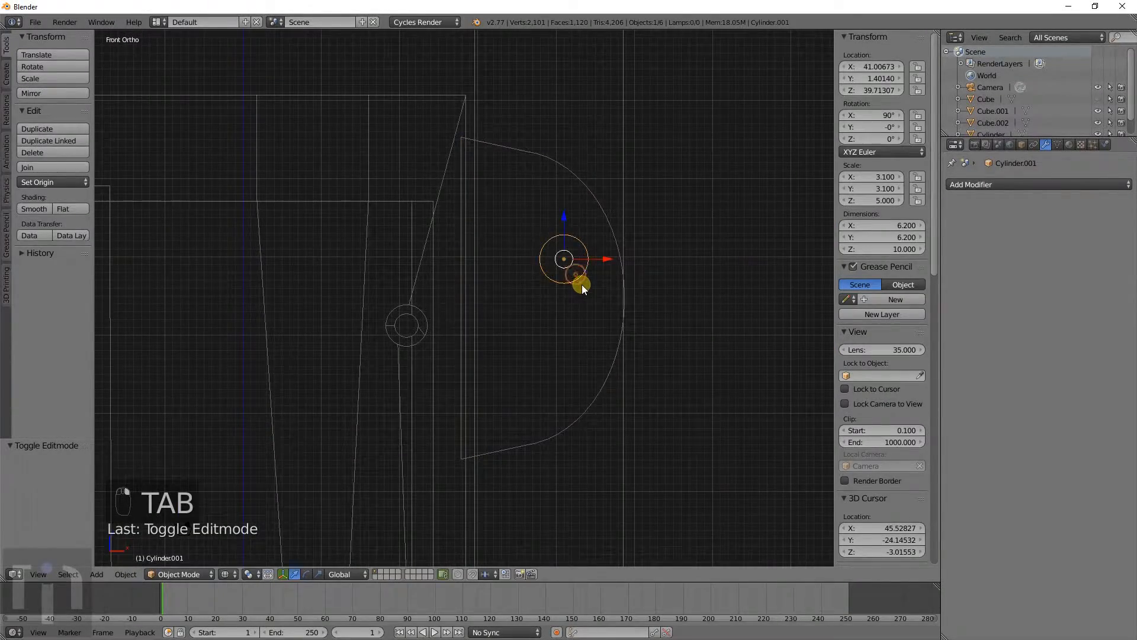
pyautogui.press('g')
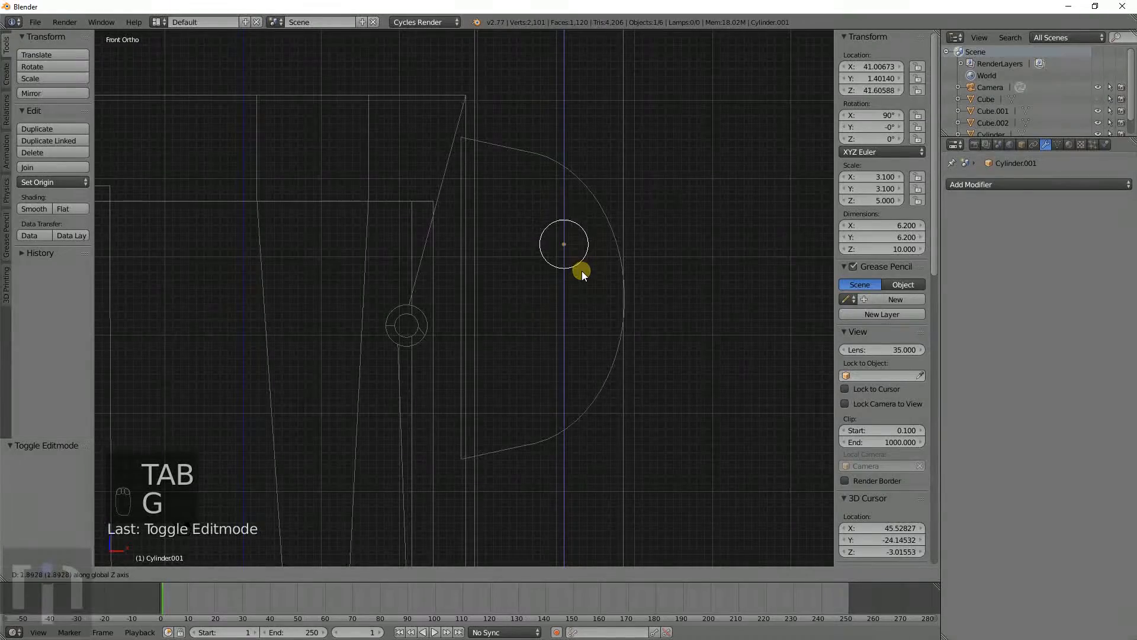
pyautogui.click(579, 315)
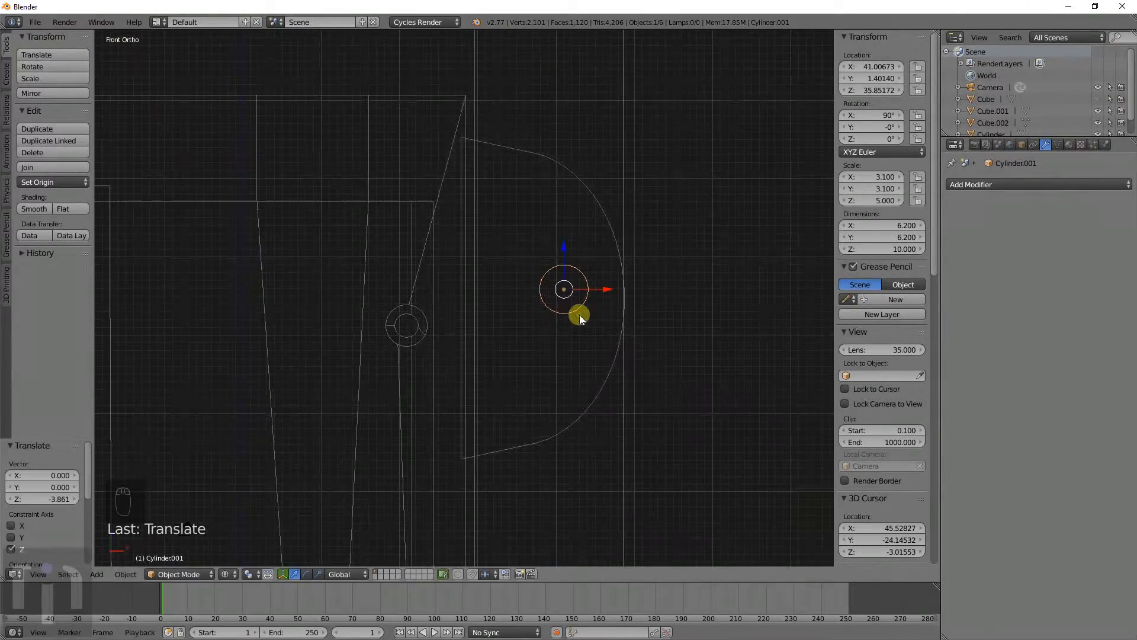
# Step: Cut the small cylinder out of the rounded tab with an applied Boolean Difference and delete the cutting cylinder
pyautogui.scroll(-5, 569, 326)
pyautogui.keyDown('shift'); pyautogui.moveTo(559, 339); pyautogui.dragTo(550, 246, button='middle'); pyautogui.keyUp('shift')
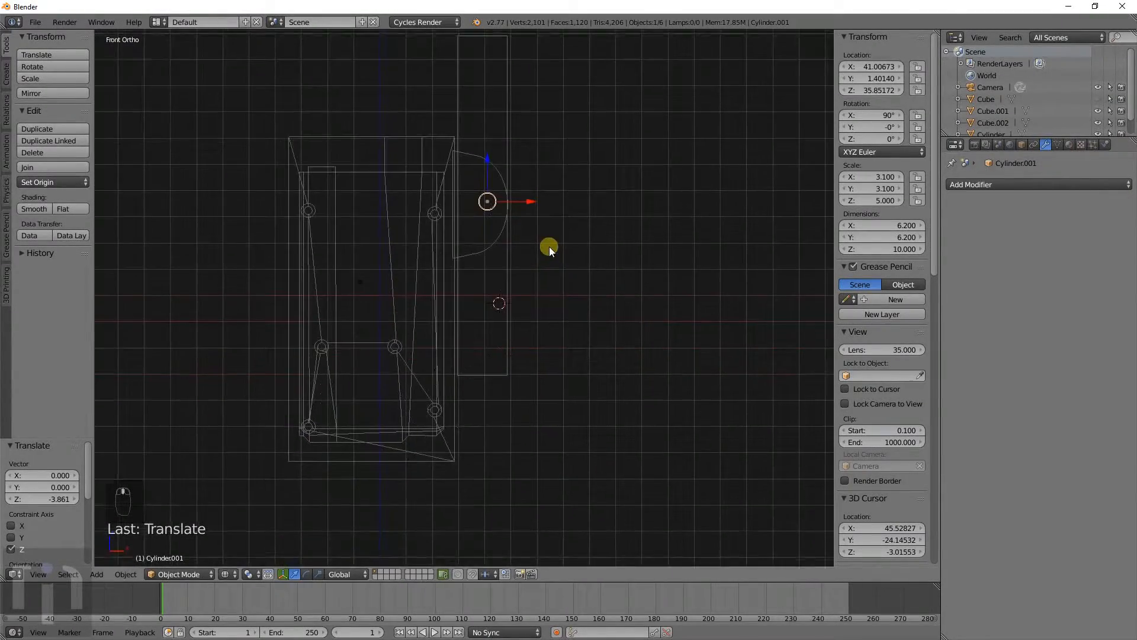
pyautogui.rightClick(505, 225)
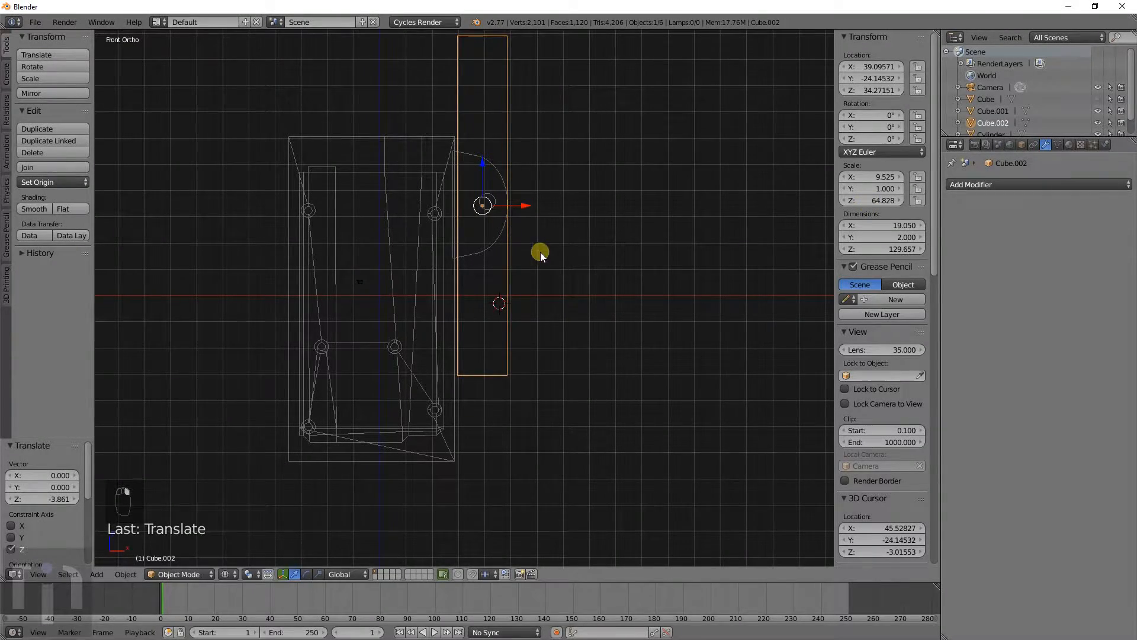
pyautogui.rightClick(496, 232)
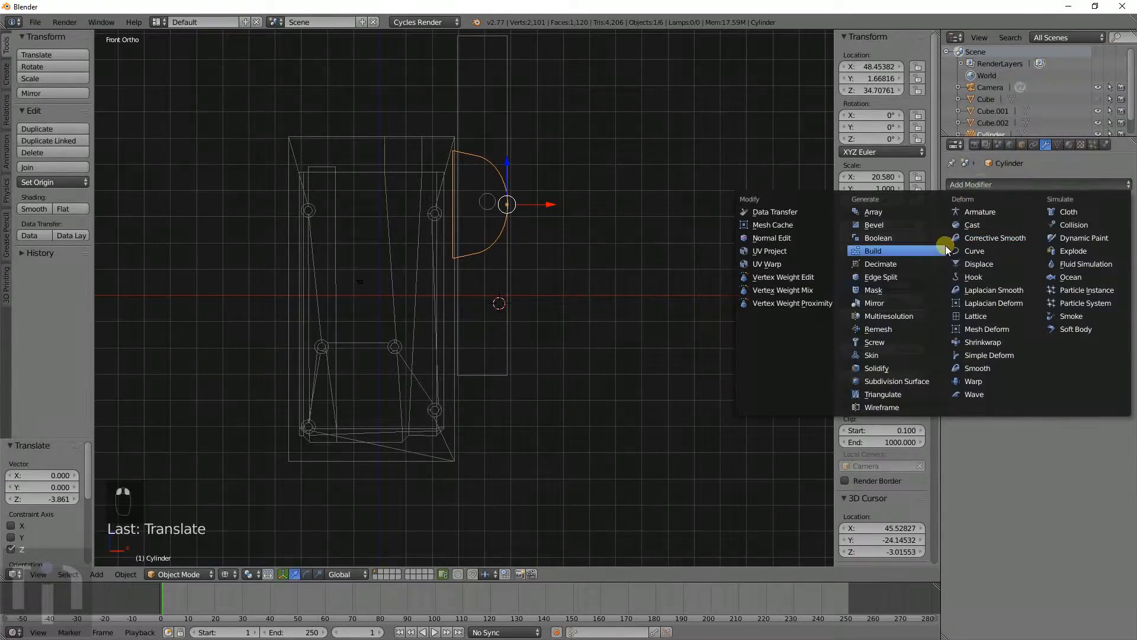
pyautogui.click(877, 237)
pyautogui.click(994, 253)
pyautogui.click(986, 214)
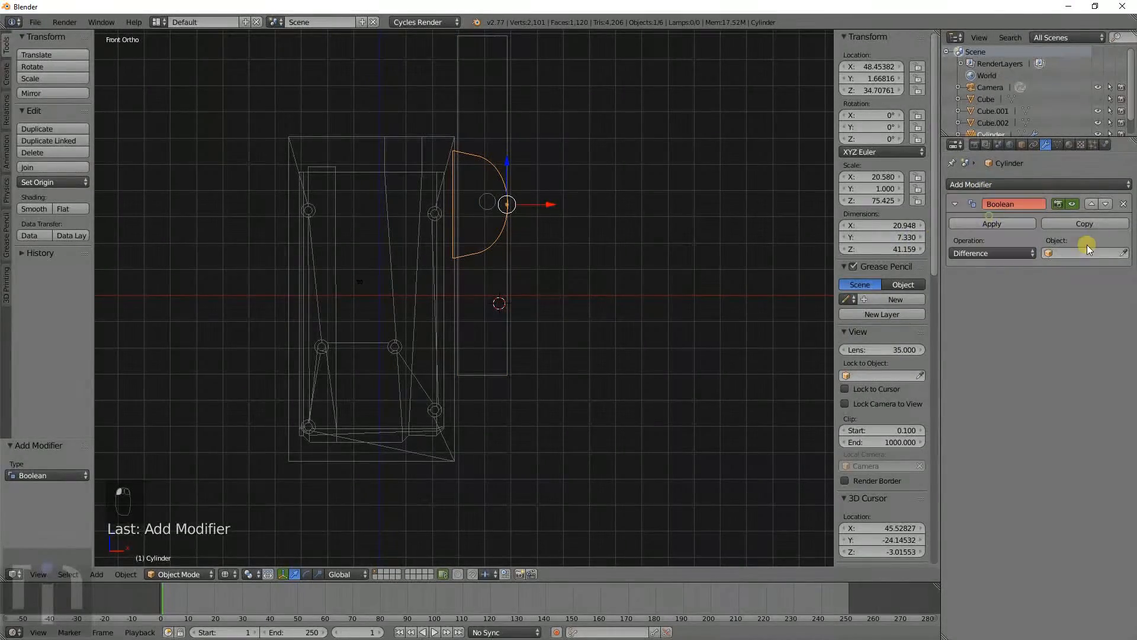
pyautogui.click(1087, 252)
pyautogui.click(1037, 306)
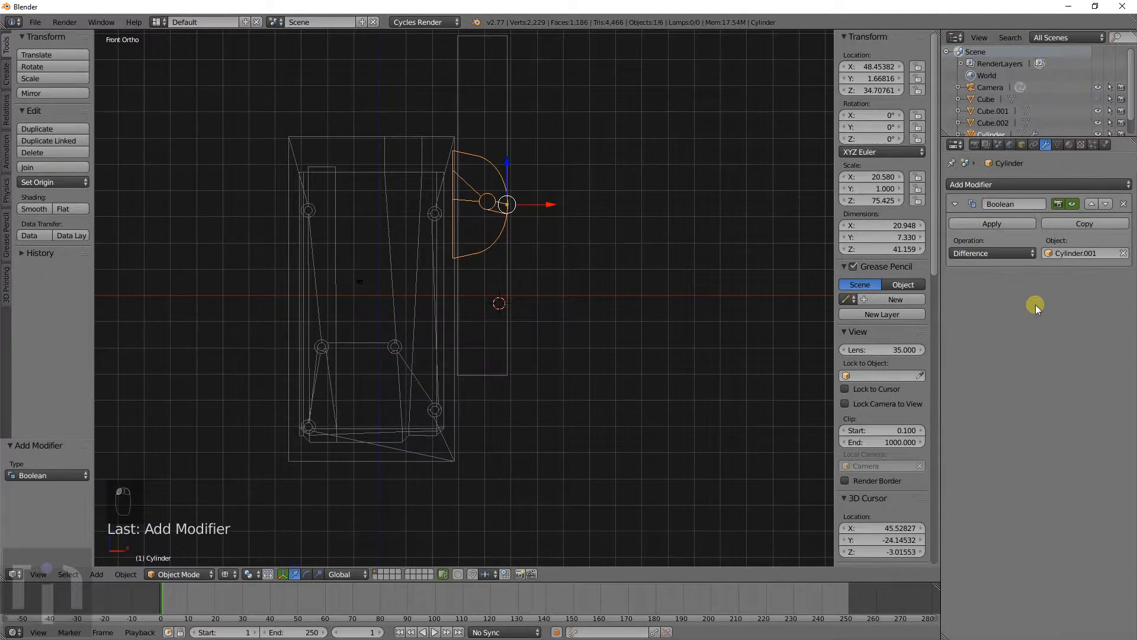
pyautogui.click(993, 223)
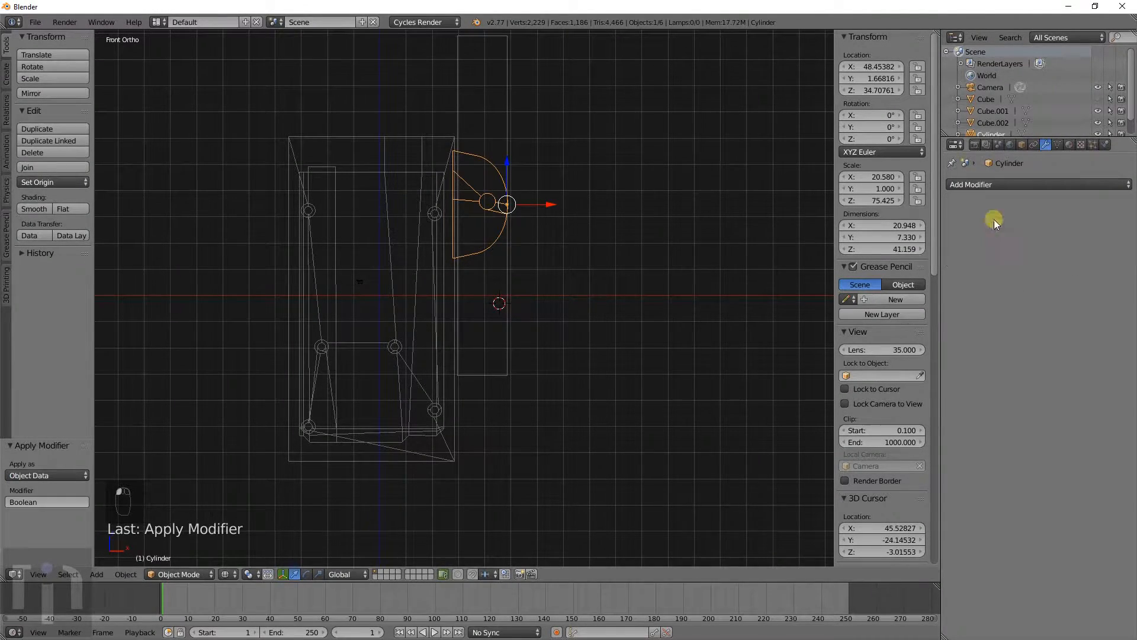
pyautogui.rightClick(496, 204)
pyautogui.click(495, 202)
# Step: Duplicate the rounded tab with its hole and place the copy about -65.788 along Z from the original
pyautogui.rightClick(497, 240)
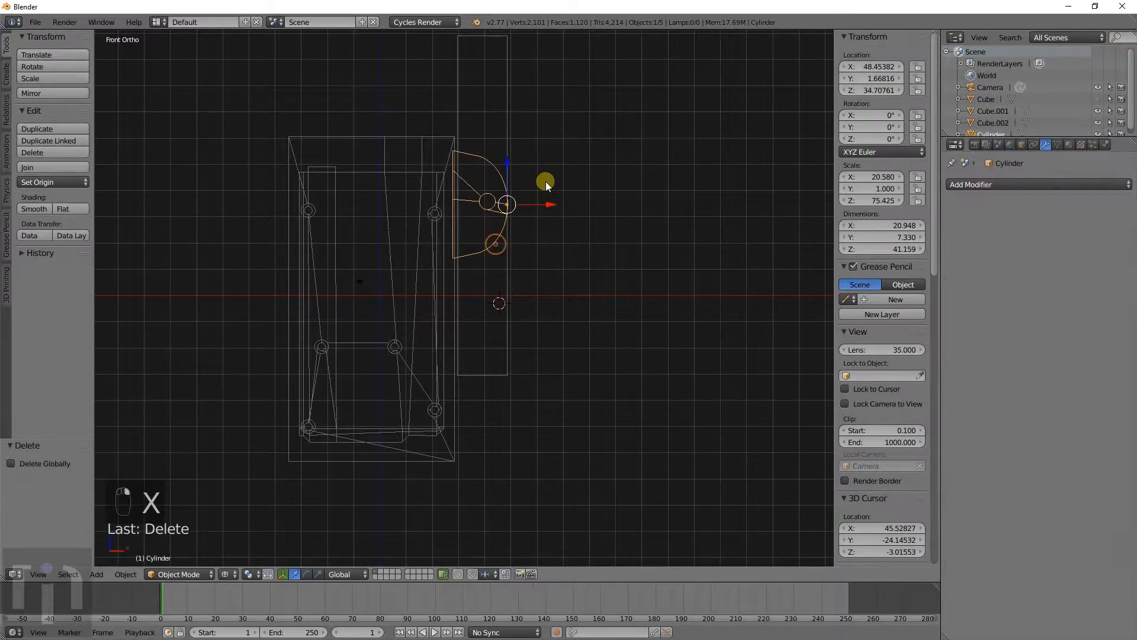
pyautogui.hotkey('shift', 'd')
pyautogui.press('z')
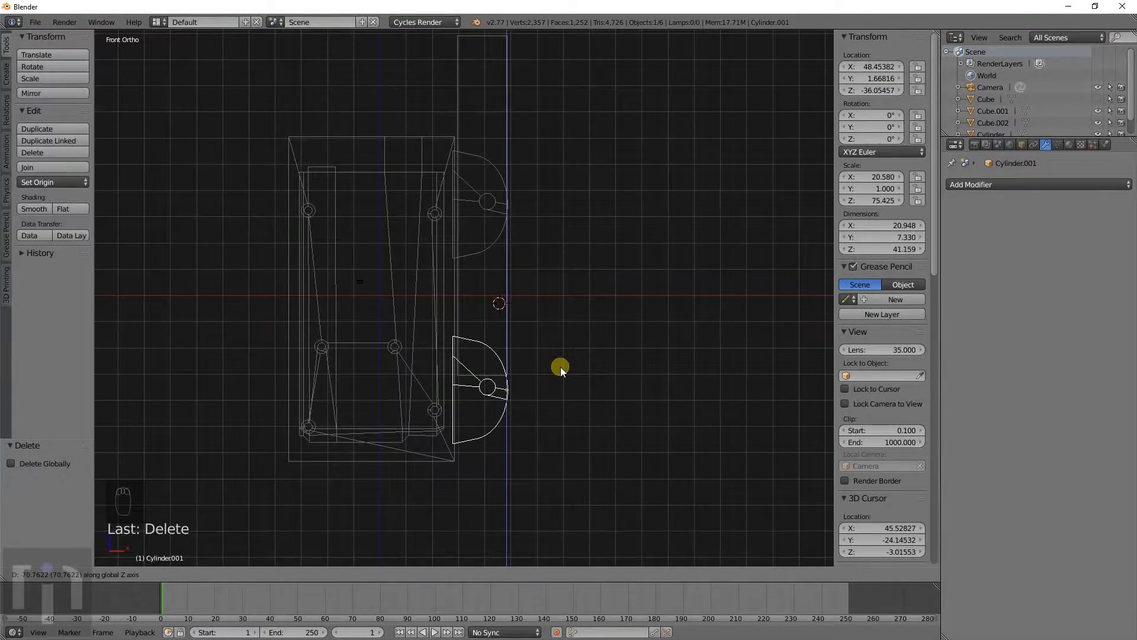
pyautogui.click(563, 353)
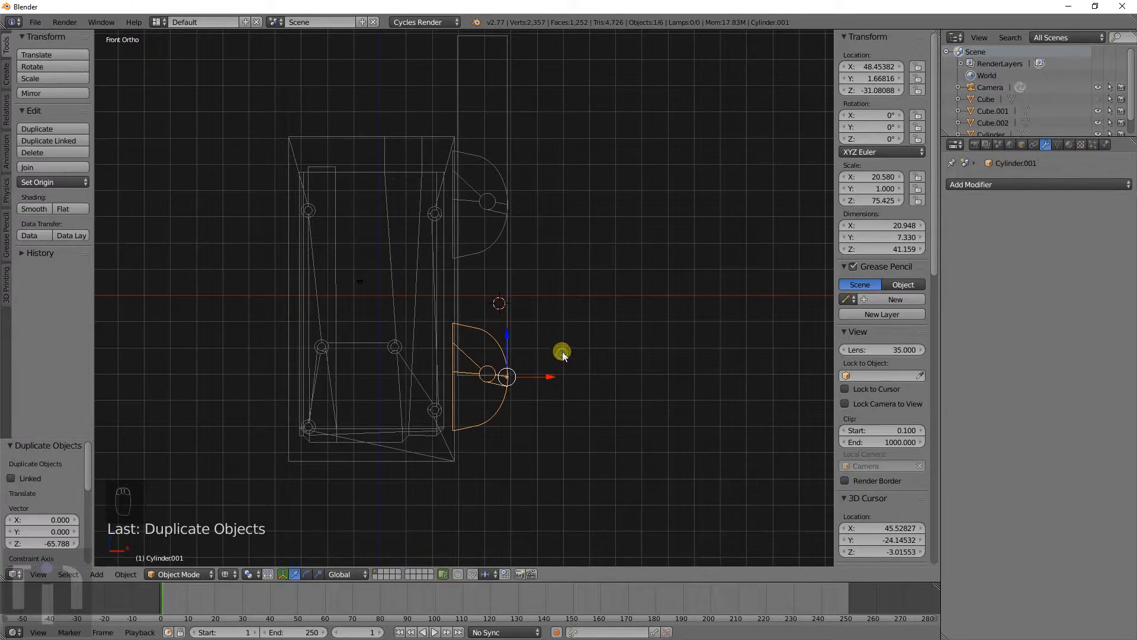
# Step: Join the lower tab and the upper tab into a single object
pyautogui.keyDown('shift'); pyautogui.moveTo(563, 351); pyautogui.dragTo(591, 275, button='middle'); pyautogui.keyUp('shift')
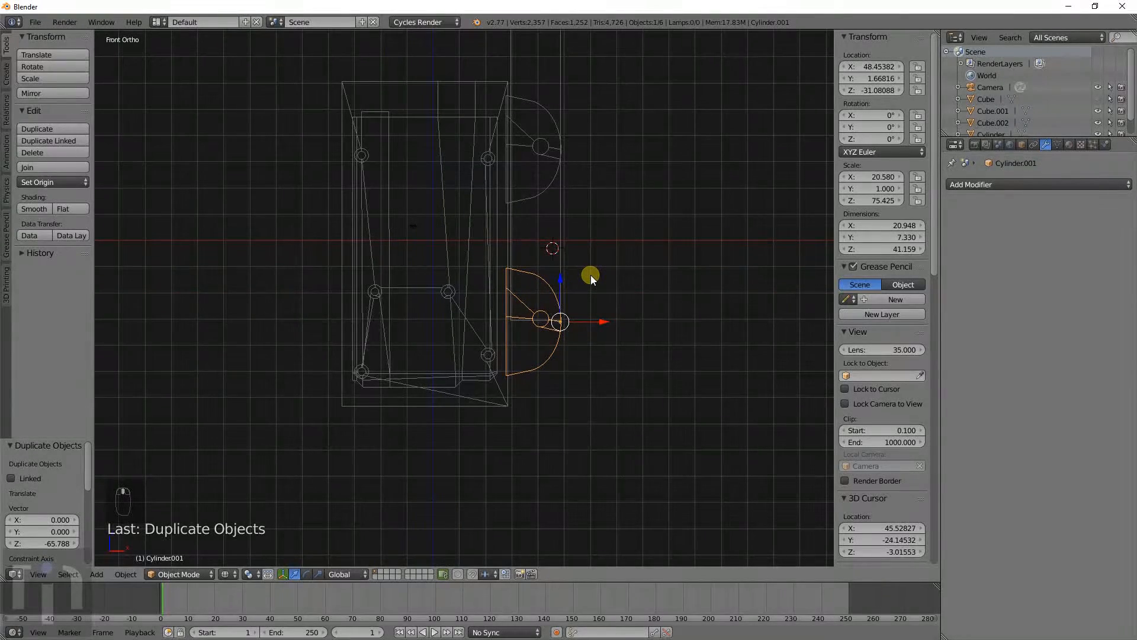
pyautogui.press('KP_1')
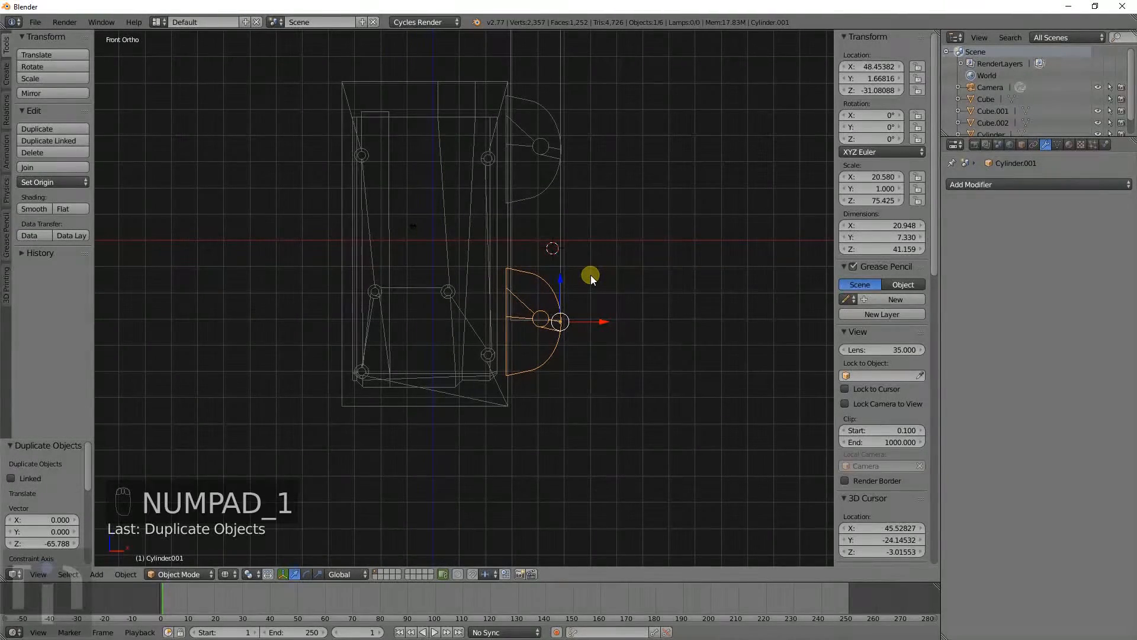
pyautogui.keyDown('shift'); pyautogui.rightClick(548, 182); pyautogui.keyUp('shift')
pyautogui.hotkey('ctrl', 'j')
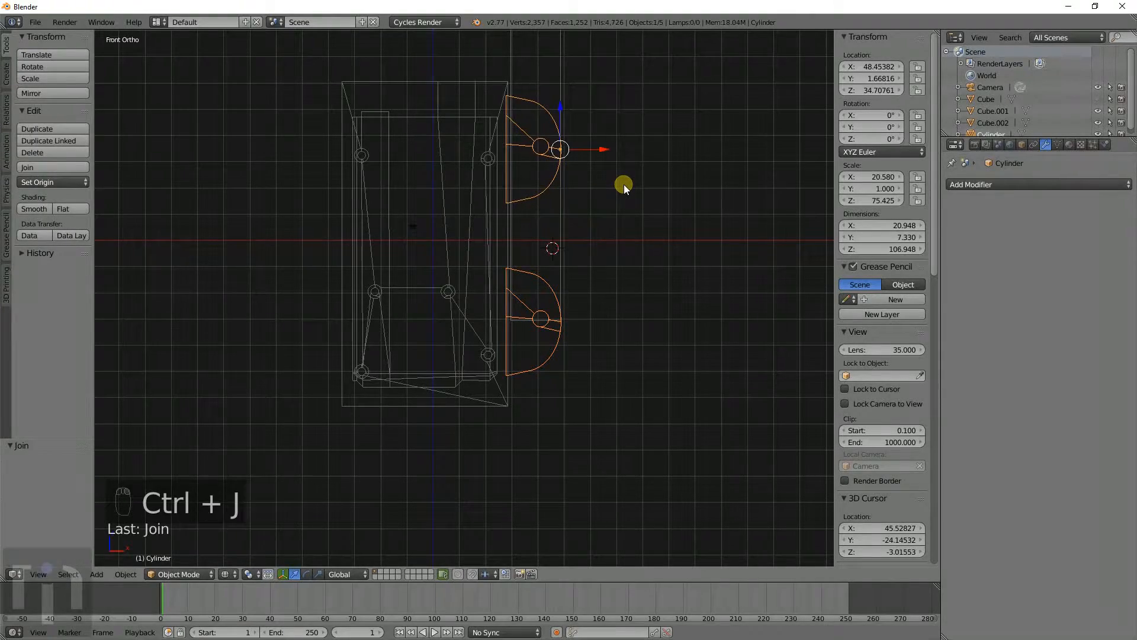
# Step: Merge the joined tabs into the base plate with a Boolean Union modifier and apply it
pyautogui.rightClick(521, 98)
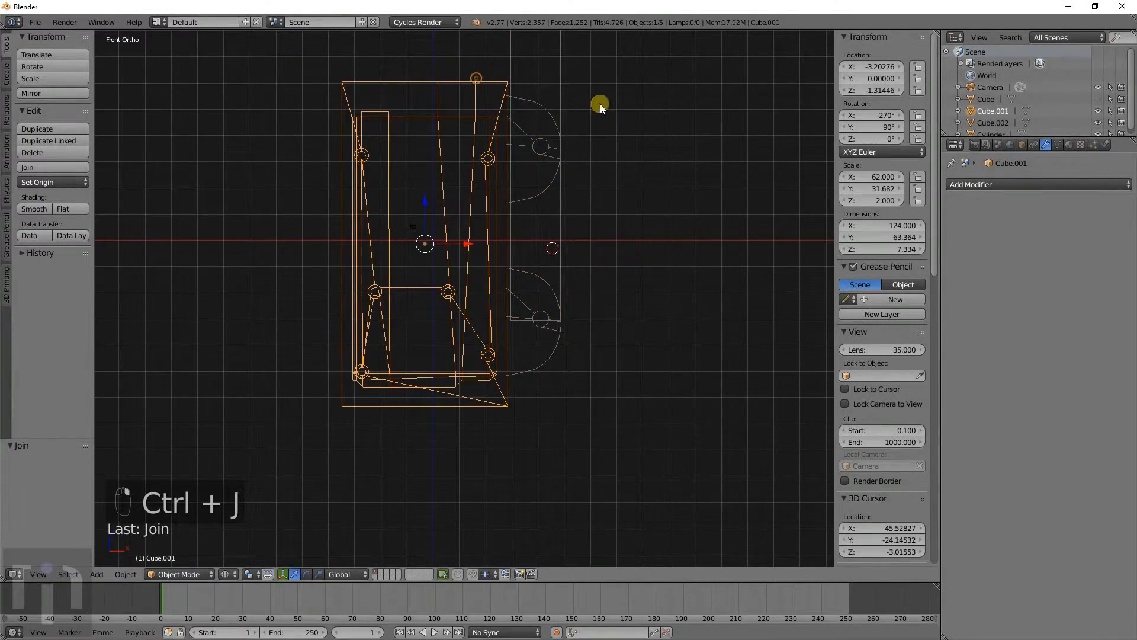
pyautogui.click(972, 184)
pyautogui.click(903, 243)
pyautogui.click(993, 253)
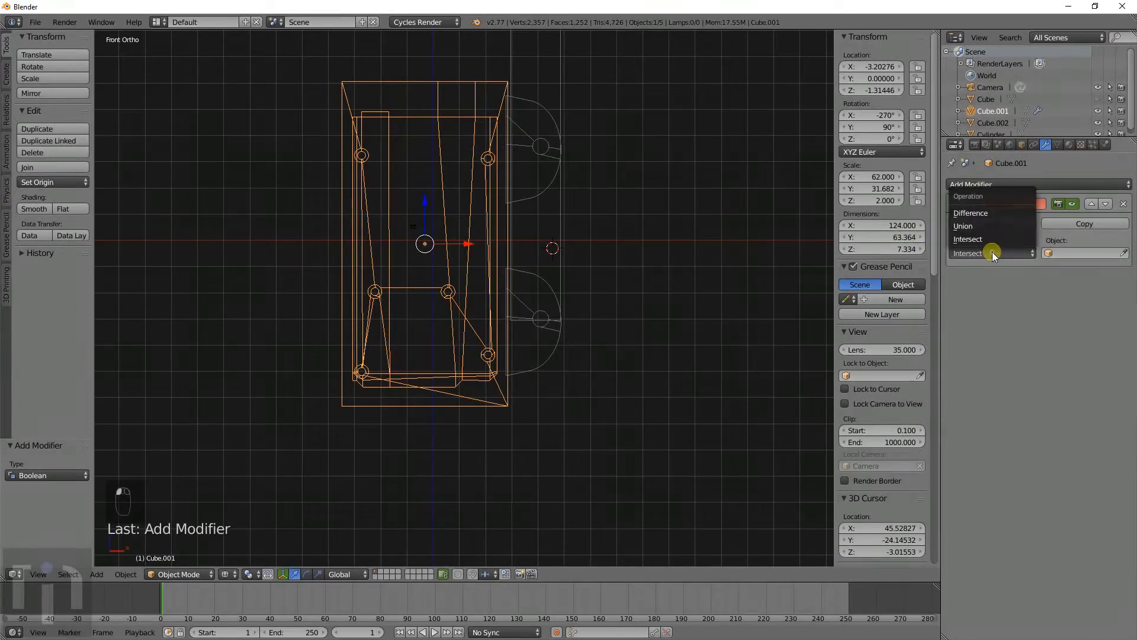
pyautogui.click(1079, 253)
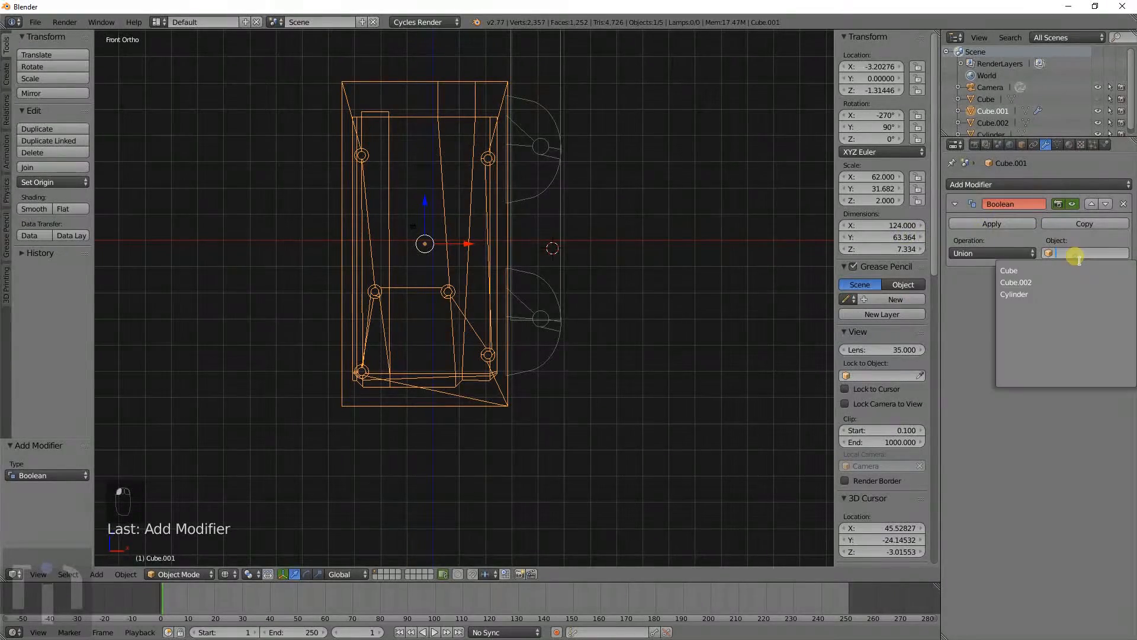
pyautogui.click(1036, 290)
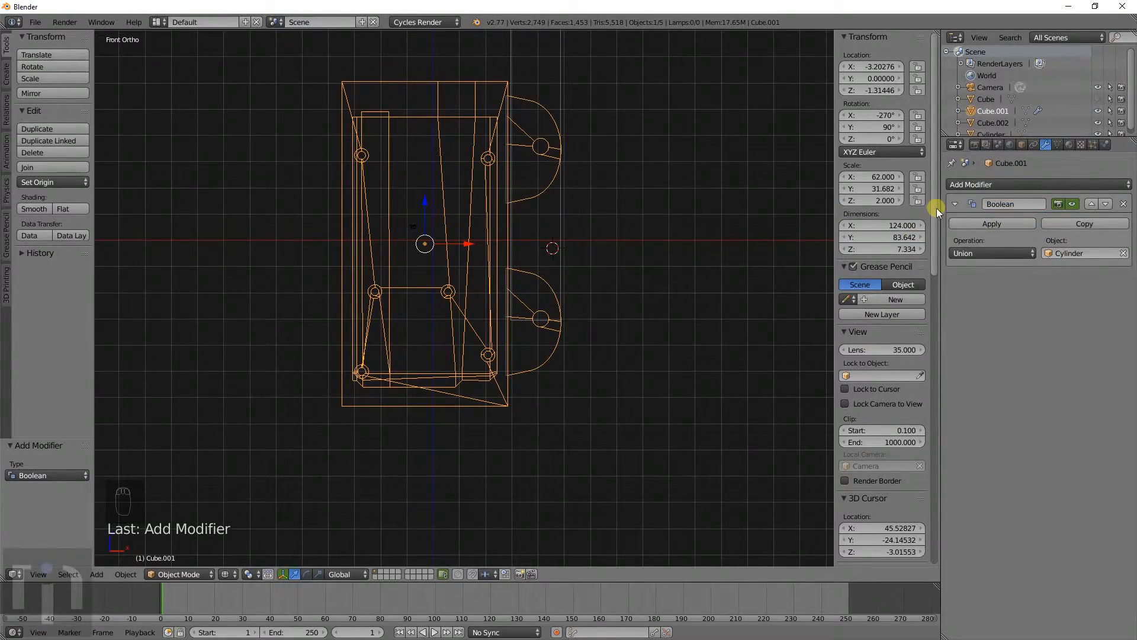
pyautogui.click(972, 222)
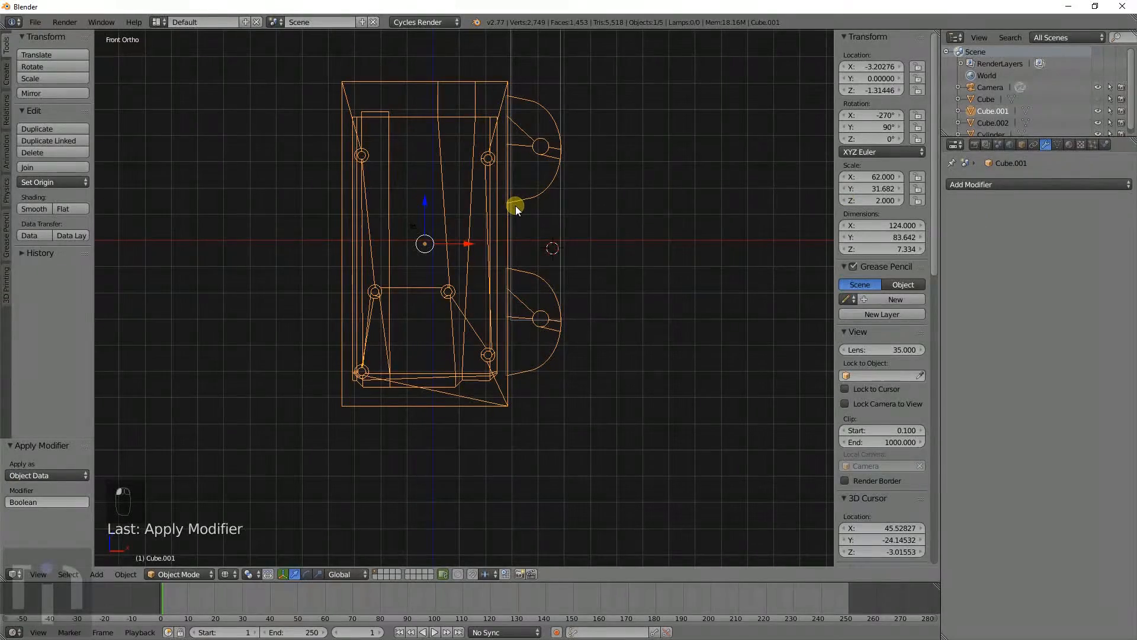
# Step: In edit mode seen from above, select only the vertices on the base's rear face and flatten them by scaling to 0 along Y
pyautogui.press('KP_1')
pyautogui.press('KP_3')
pyautogui.press('KP_7')
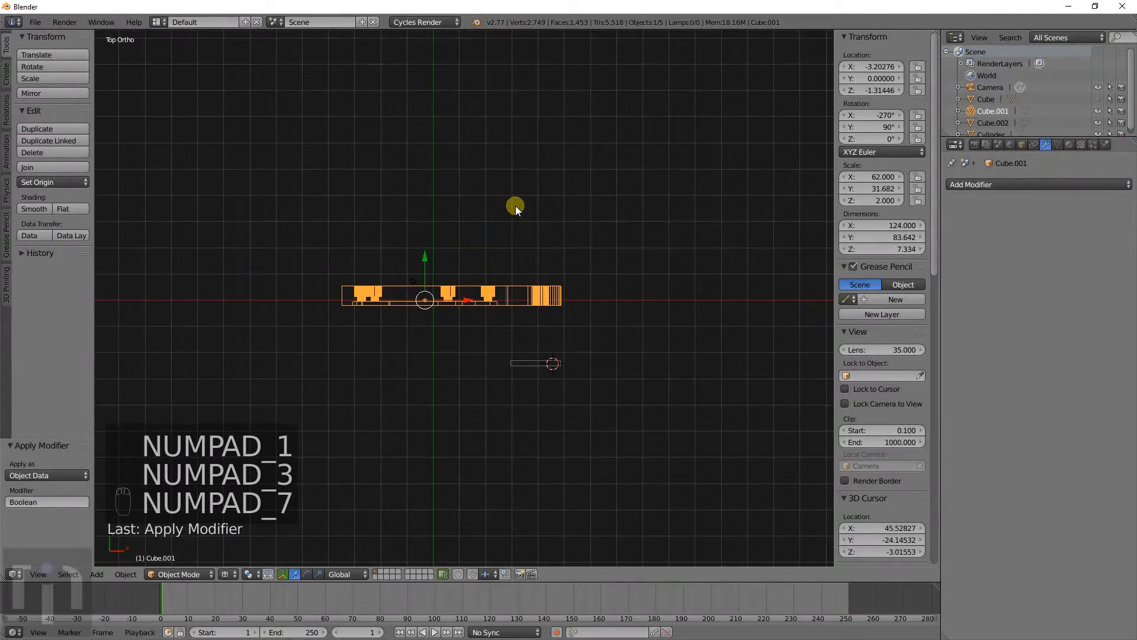
pyautogui.scroll(5, 472, 317)
pyautogui.scroll(-2, 421, 275)
pyautogui.press('Tab')
pyautogui.press('a')
pyautogui.press('a')
pyautogui.press('b')
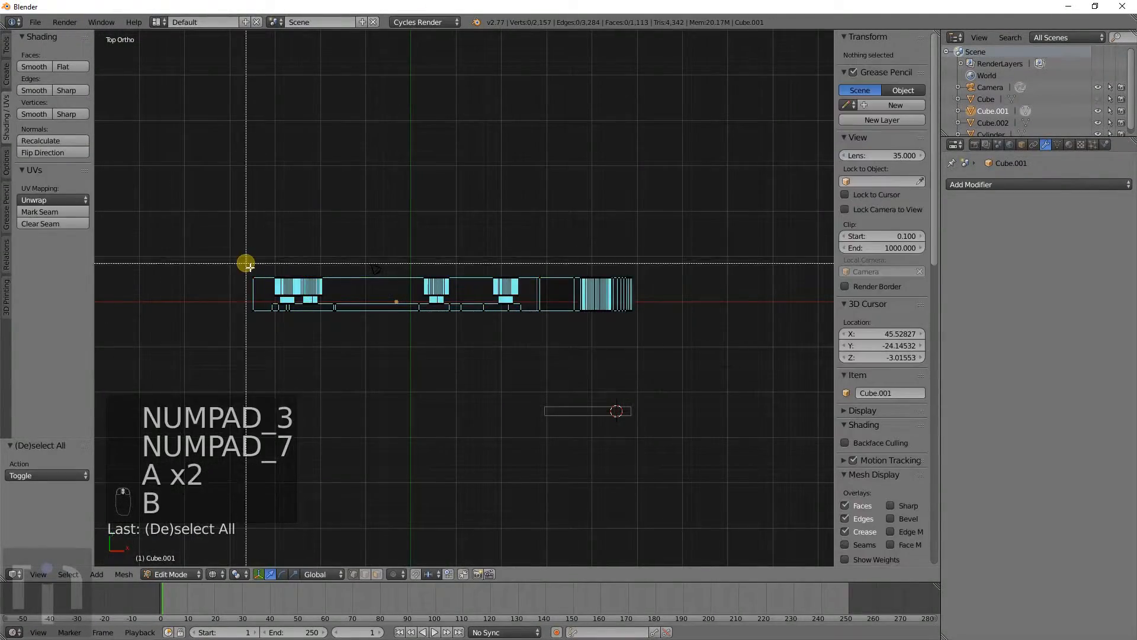
pyautogui.moveTo(246, 264); pyautogui.dragTo(663, 285)
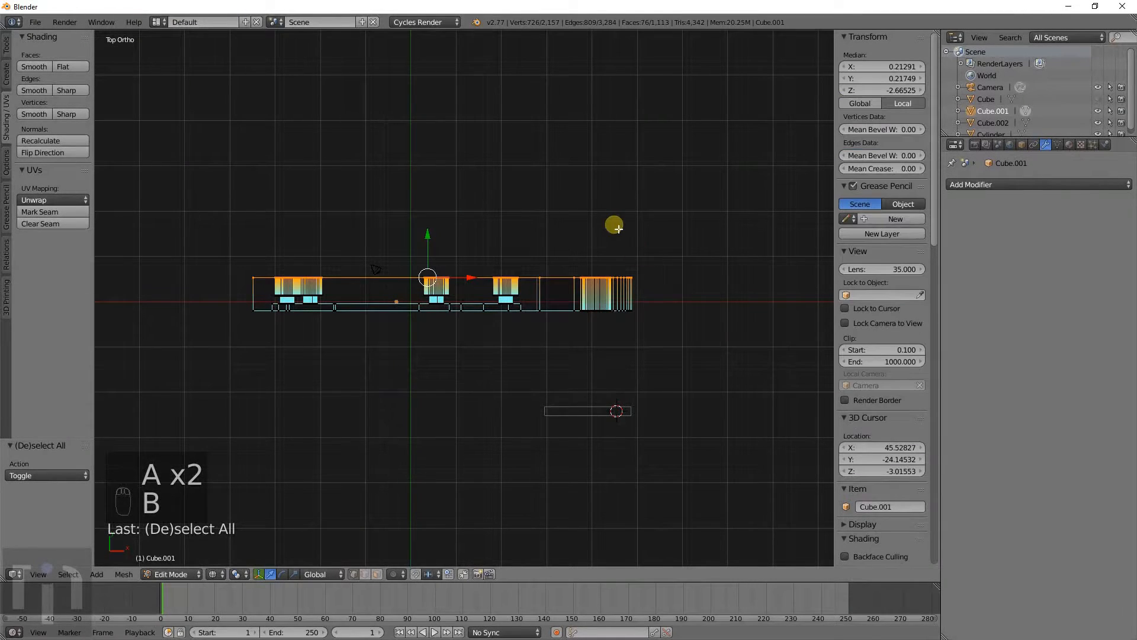
pyautogui.press('s')
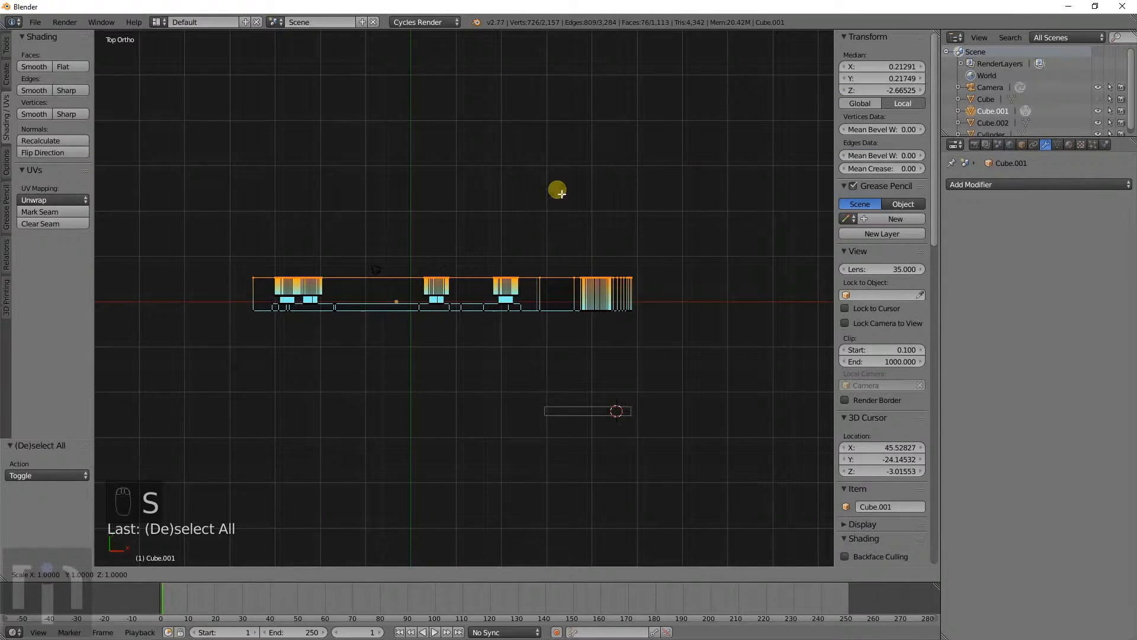
pyautogui.click(561, 193)
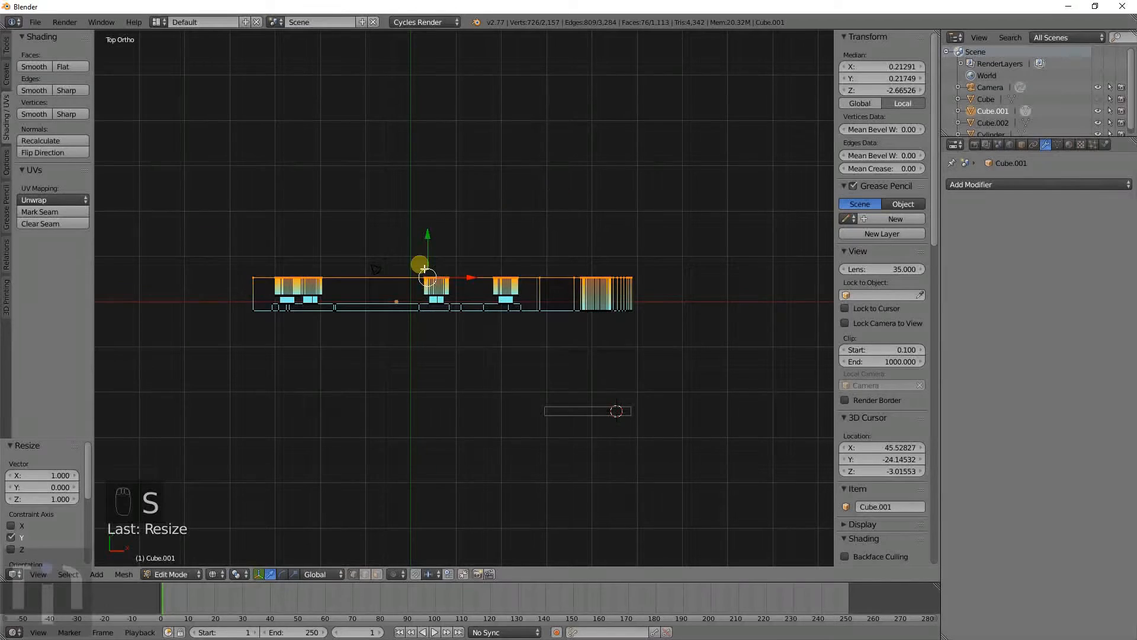
# Step: Select only the vertices on the base's front face, flatten them by scaling to 0 along Y, and return to object mode
pyautogui.press('a')
pyautogui.press('b')
pyautogui.moveTo(248, 308); pyautogui.dragTo(695, 371)
pyautogui.press('s')
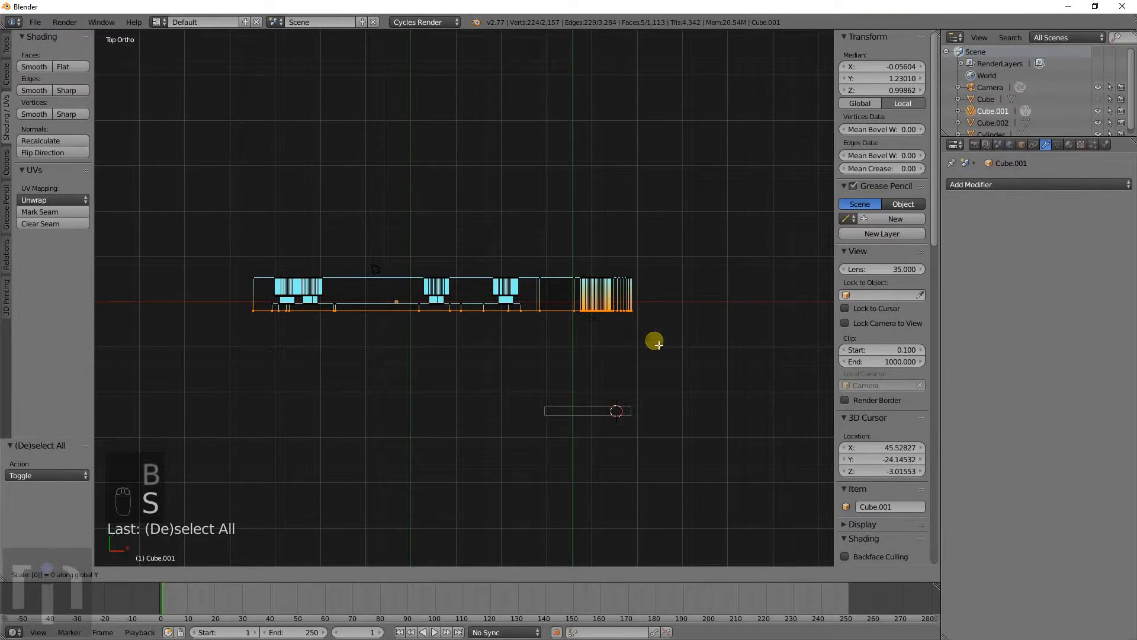
pyautogui.click(657, 344)
pyautogui.press('Tab')
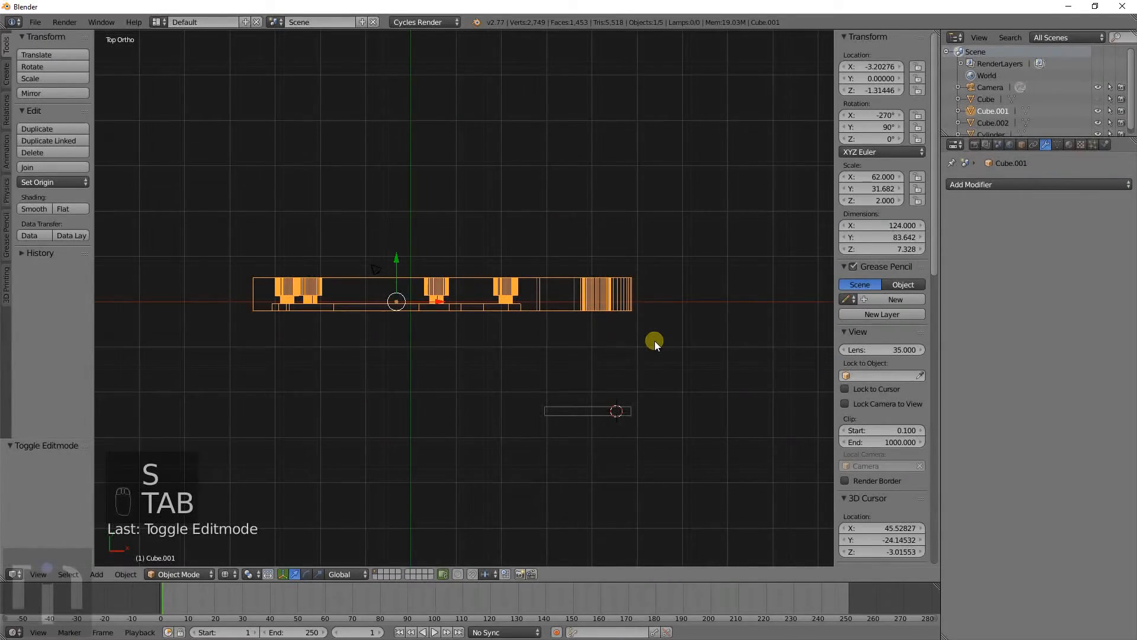
# Step: Switch to solid shading and delete the leftover joined-tabs object that overlaps the base
pyautogui.press('KP_1')
pyautogui.scroll(-3, 655, 340)
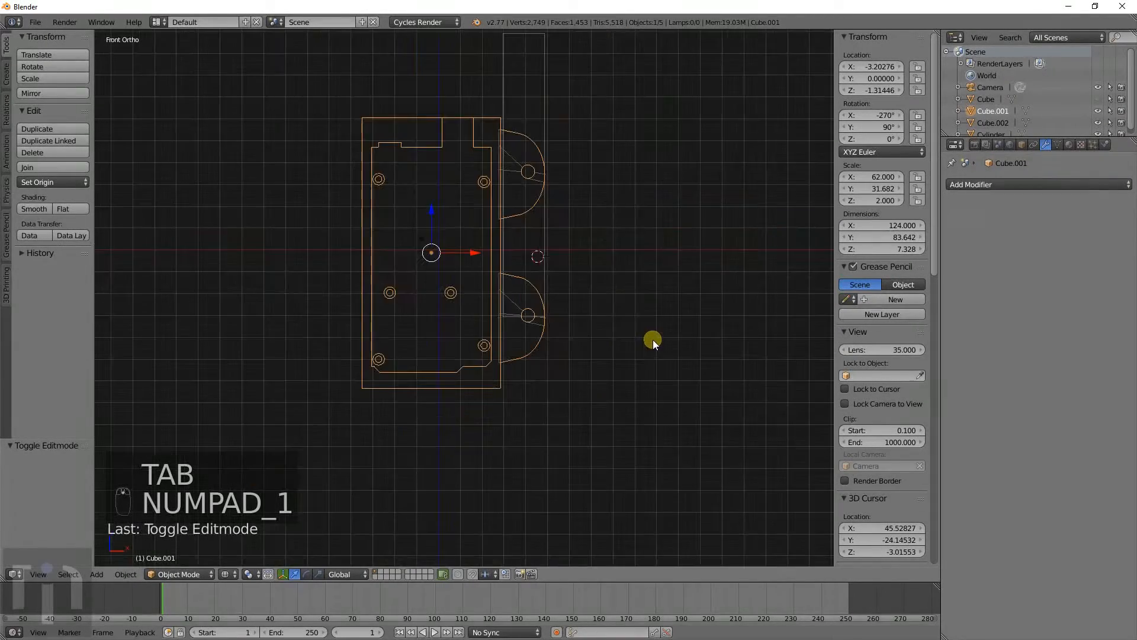
pyautogui.press('z')
pyautogui.moveTo(619, 269)
pyautogui.mouseDown(button='middle')
pyautogui.moveTo(615, 279)
pyautogui.moveTo(402, 290)
pyautogui.mouseUp(button='middle')
pyautogui.rightClick(407, 214)
pyautogui.press('x')
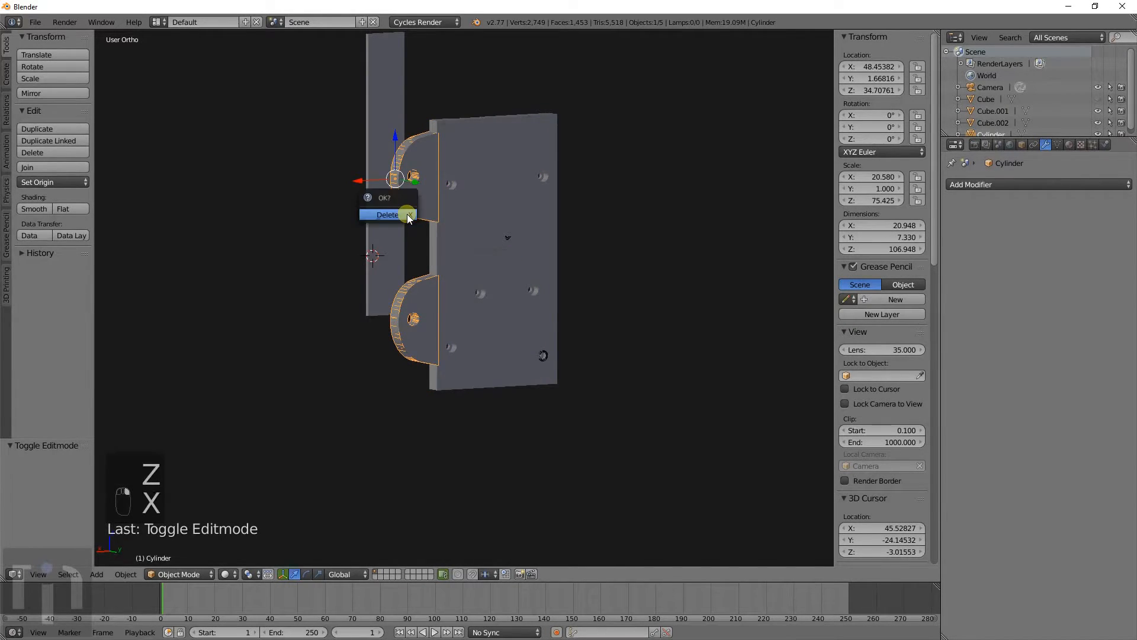
pyautogui.click(406, 216)
# Step: Move the base plate with its tabs along Y to about -30.928, just in front of the long strip
pyautogui.rightClick(444, 233)
pyautogui.moveTo(445, 233); pyautogui.dragTo(764, 274, button='middle')
pyautogui.press('g')
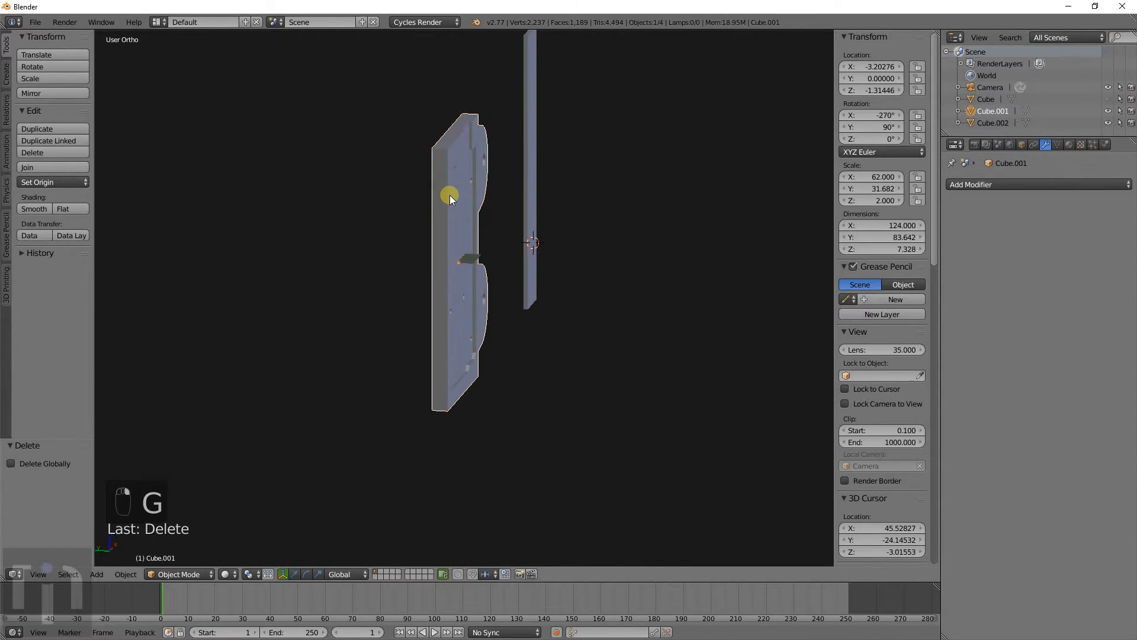
pyautogui.press('y')
pyautogui.click(508, 213)
pyautogui.moveTo(508, 214); pyautogui.dragTo(455, 226, button='middle')
pyautogui.press('g')
pyautogui.click(627, 247)
# Step: Move the long strip about -36.047 along Z so it lines up behind both tabs
pyautogui.rightClick(522, 97)
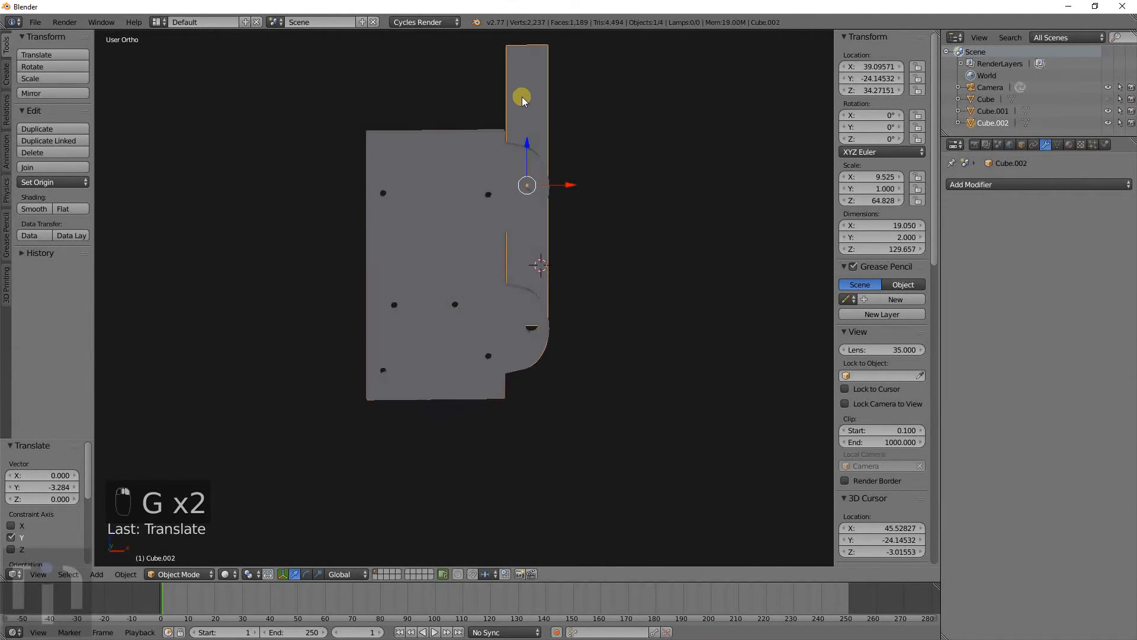
pyautogui.press('g')
pyautogui.press('z')
pyautogui.click(531, 156)
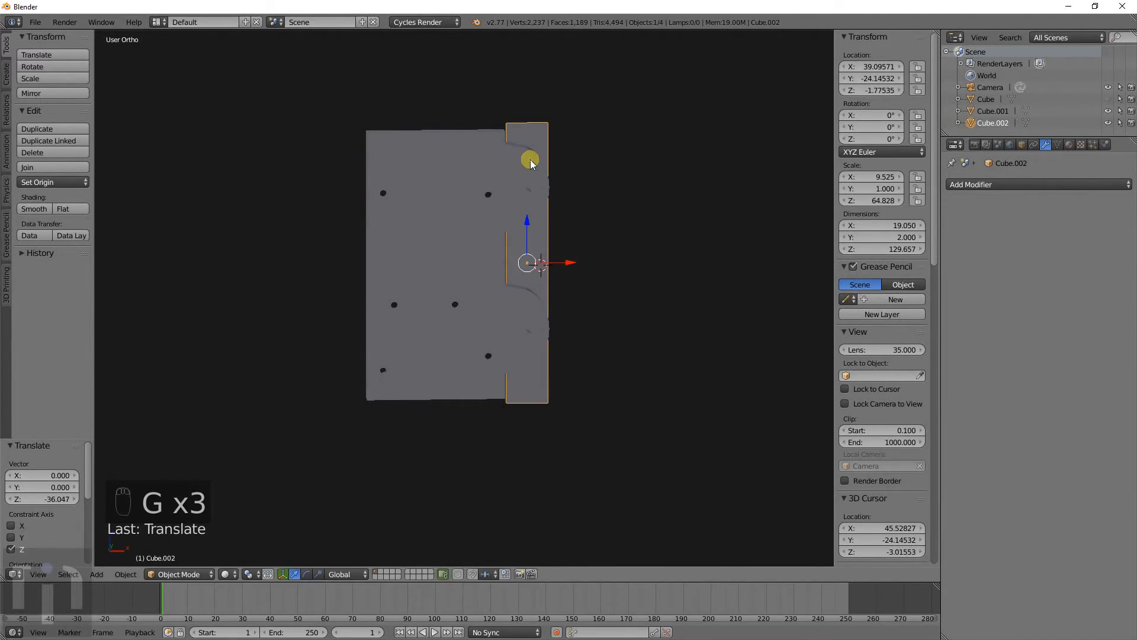
pyautogui.moveTo(531, 156); pyautogui.dragTo(438, 232, button='middle')
pyautogui.scroll(3, 531, 211)
pyautogui.scroll(1, 529, 212)
pyautogui.rightClick(560, 111)
pyautogui.scroll(-4, 570, 198)
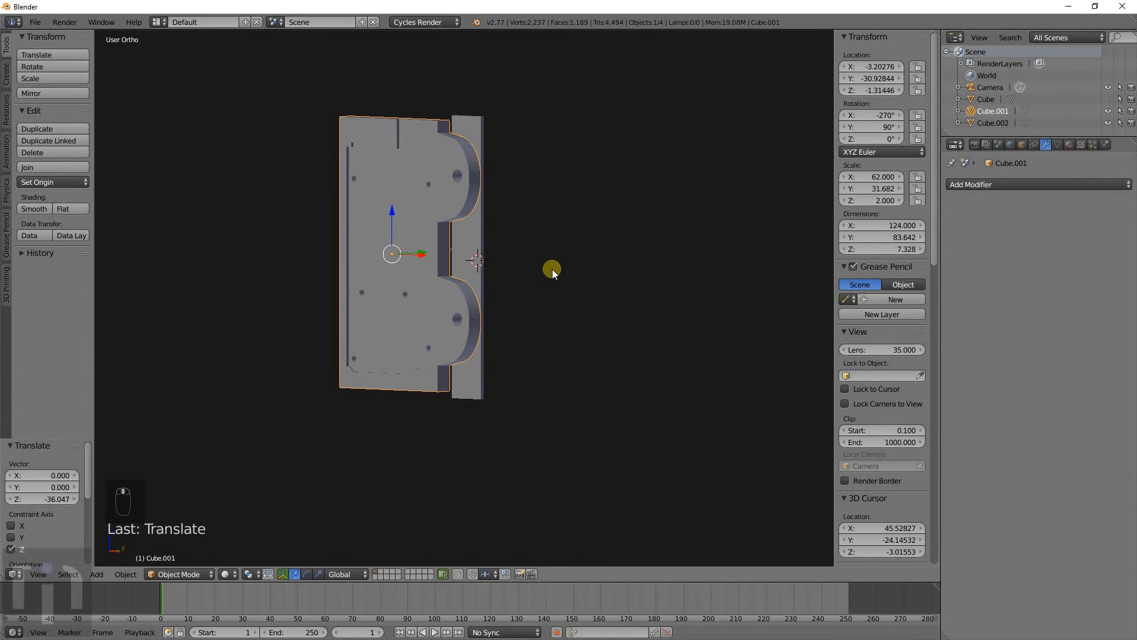